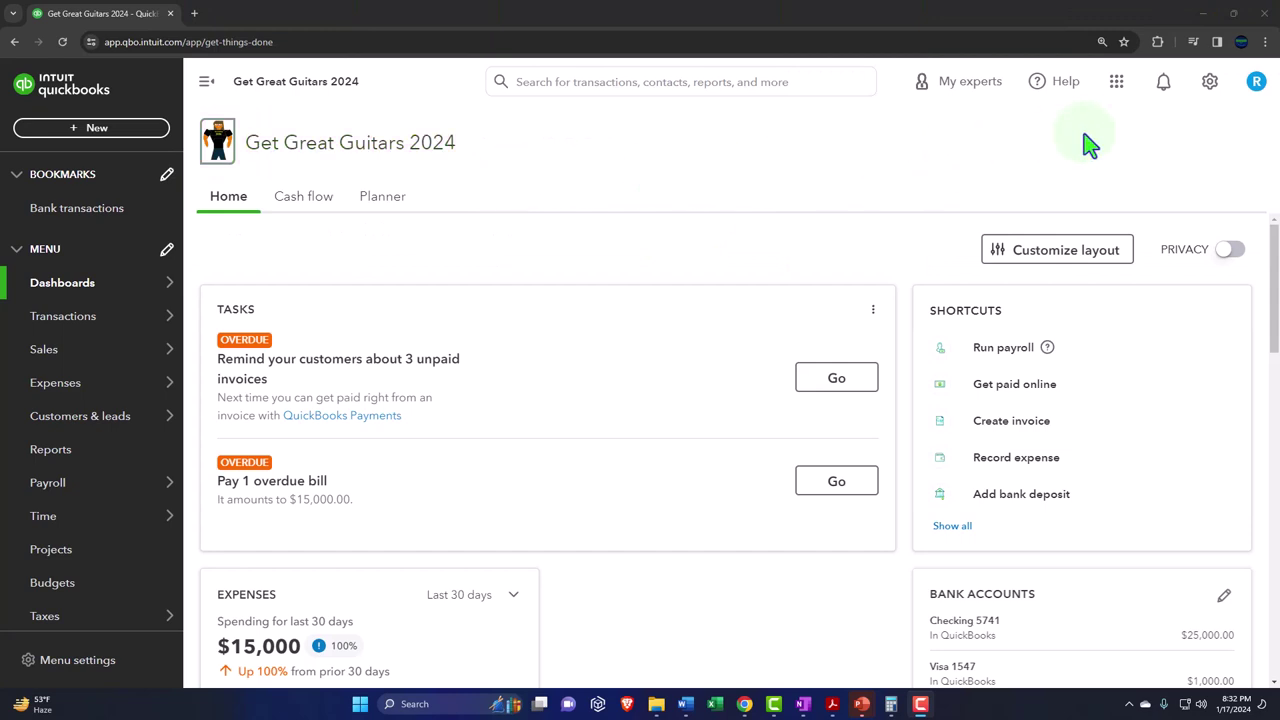
{"action": "left_click", "coordinate": [1209, 88]}
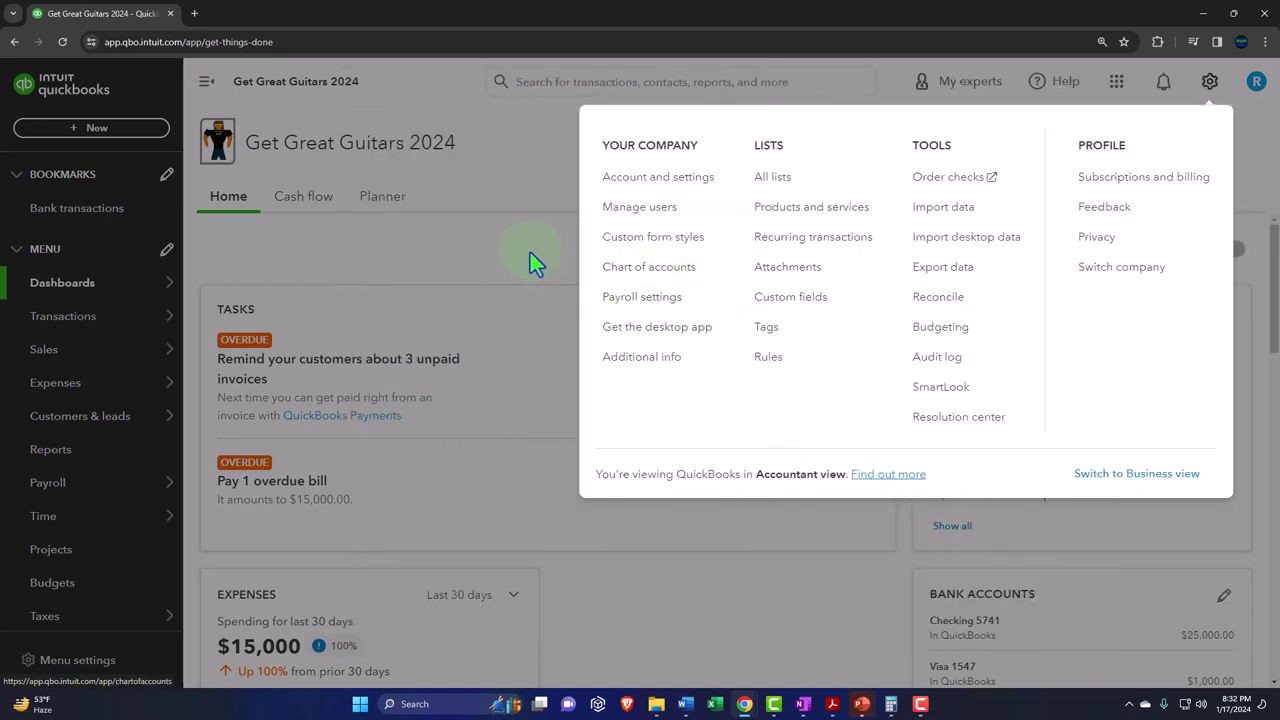
{"action": "left_click", "coordinate": [533, 262]}
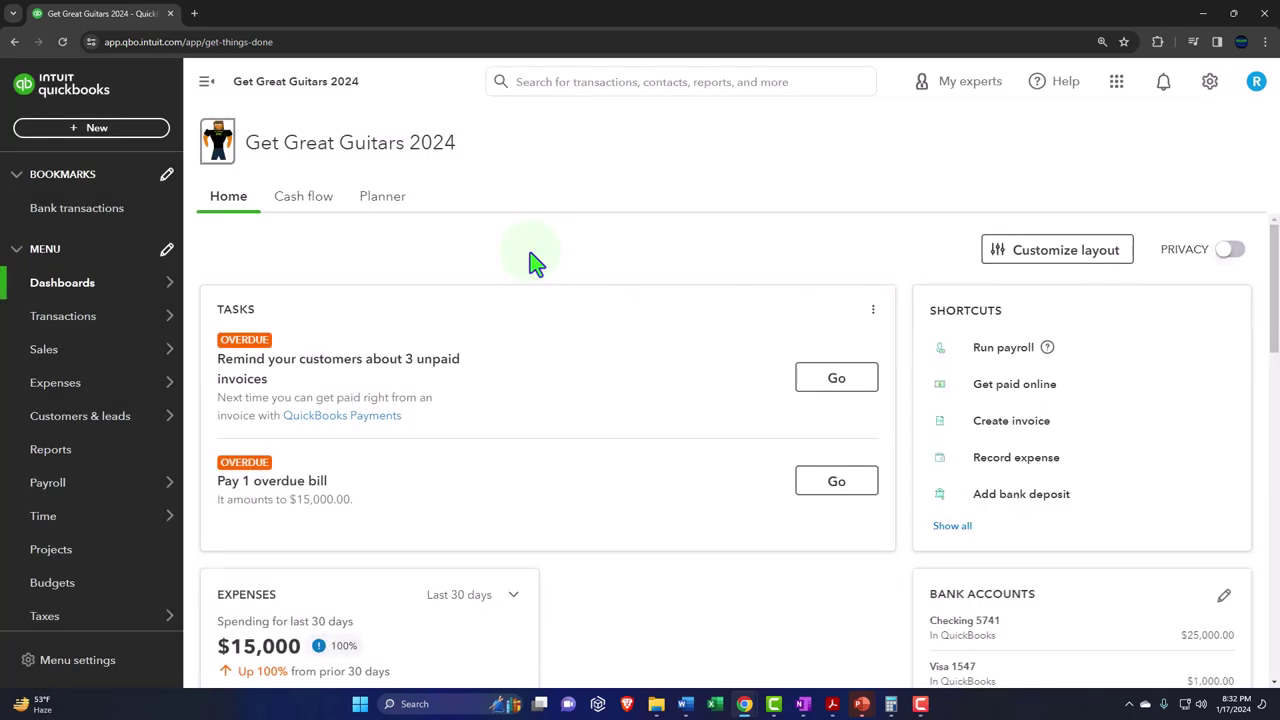
Switch to Adobe Acrobat to review the Dec 31, 23 trial balance PDF, and return to QuickBooks Online
{"action": "left_click", "coordinate": [834, 705]}
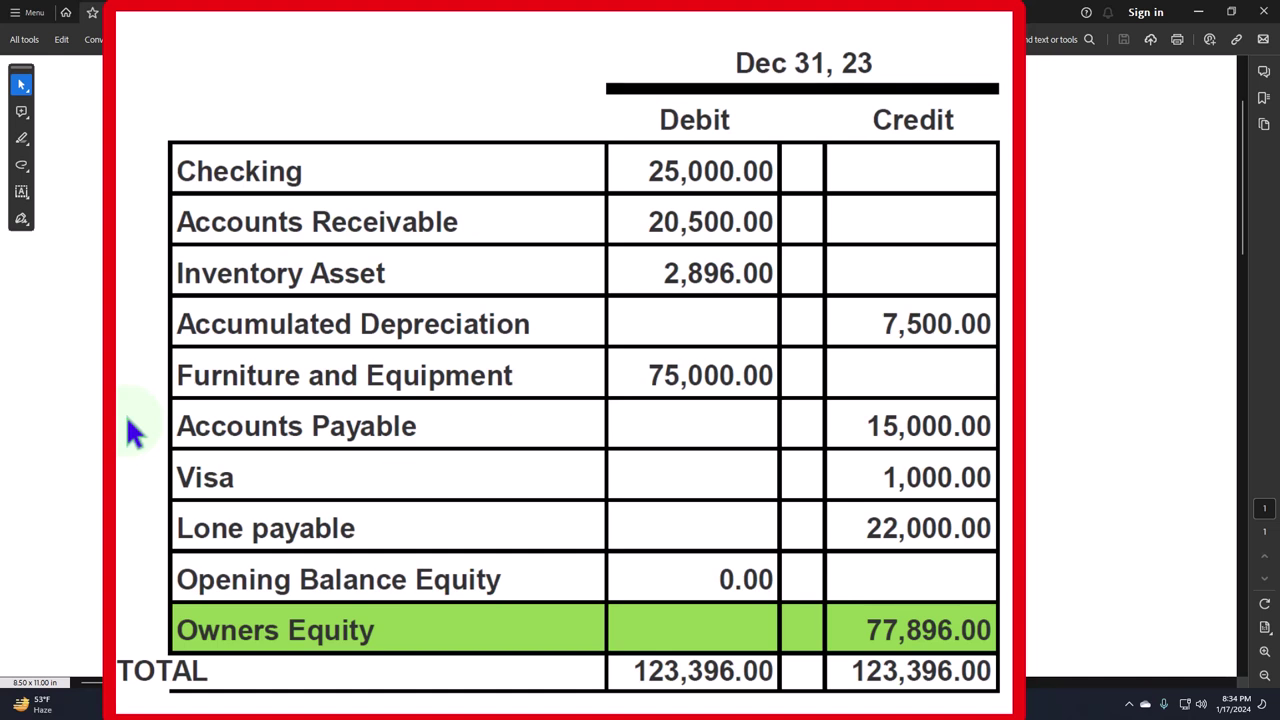
{"action": "left_click", "coordinate": [1199, 14]}
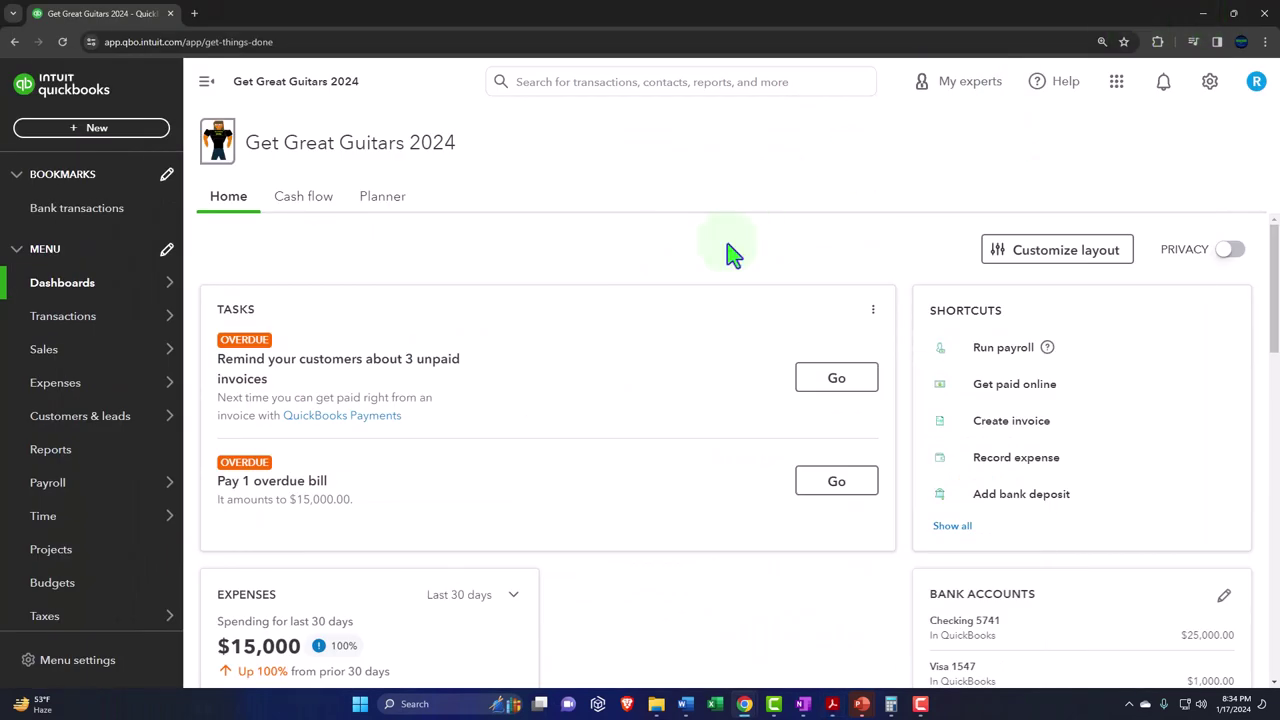
Go to the Reports page with the side navigation collapsed and remove Accounts receivable aging summary from the favorite reports
{"action": "left_click", "coordinate": [66, 450]}
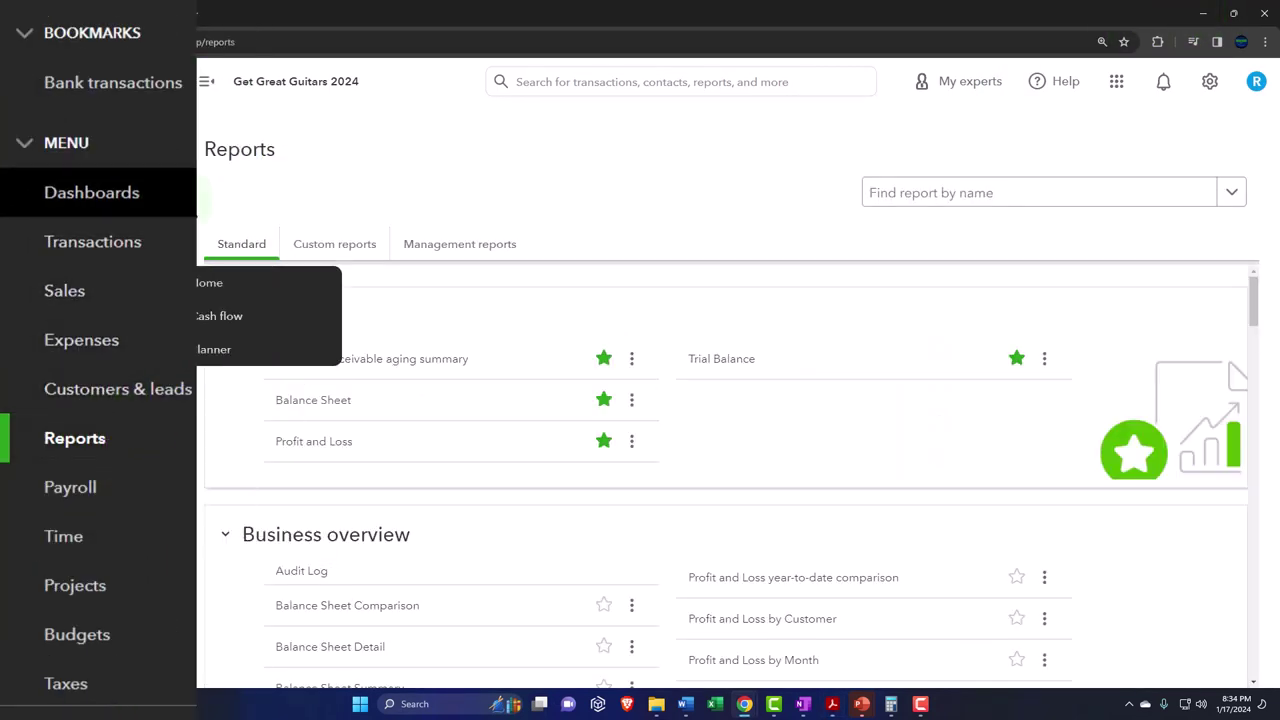
{"action": "left_click", "coordinate": [206, 96]}
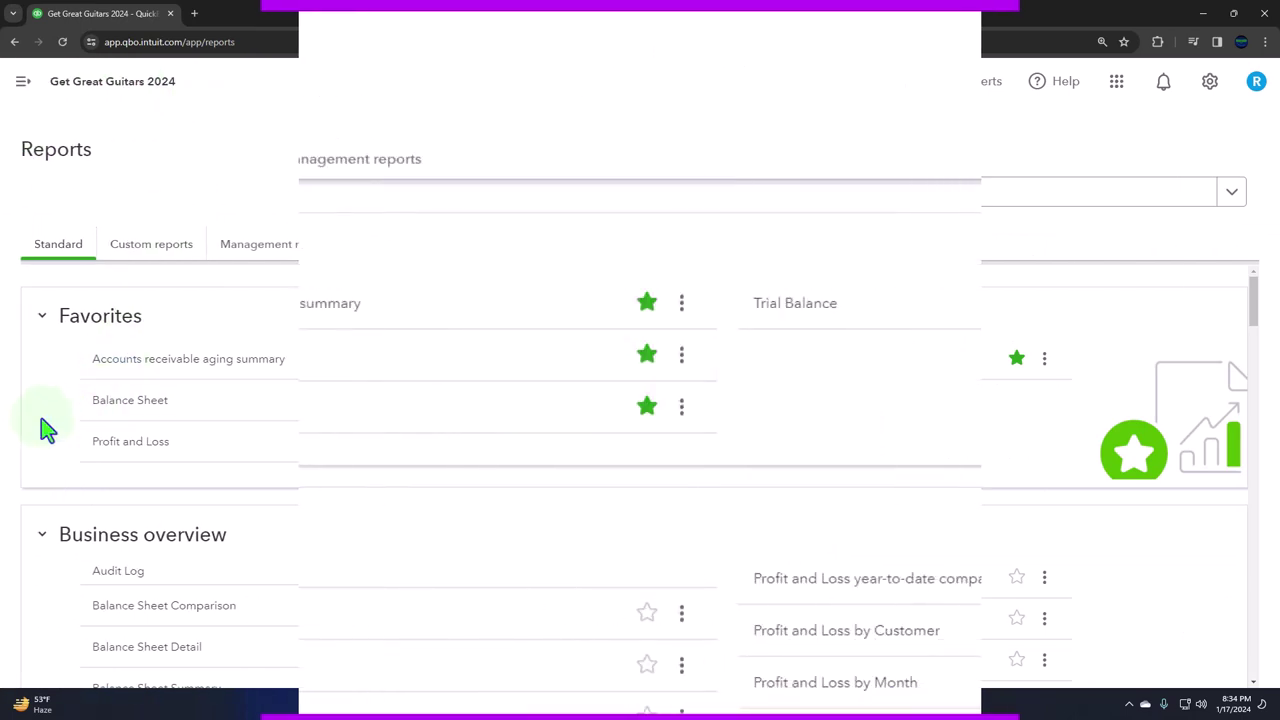
{"action": "scroll", "coordinate": [60, 393], "scroll_direction": "down", "scroll_amount": 7}
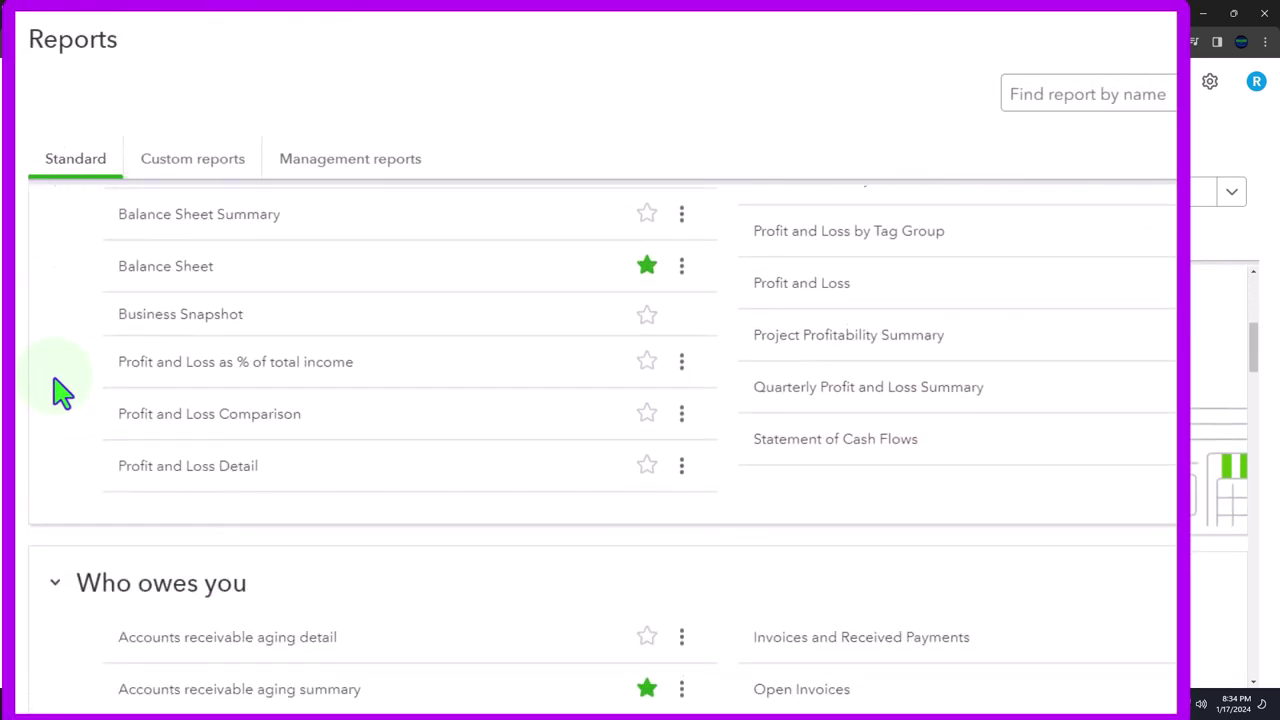
{"action": "scroll", "coordinate": [60, 393], "scroll_direction": "down", "scroll_amount": 3}
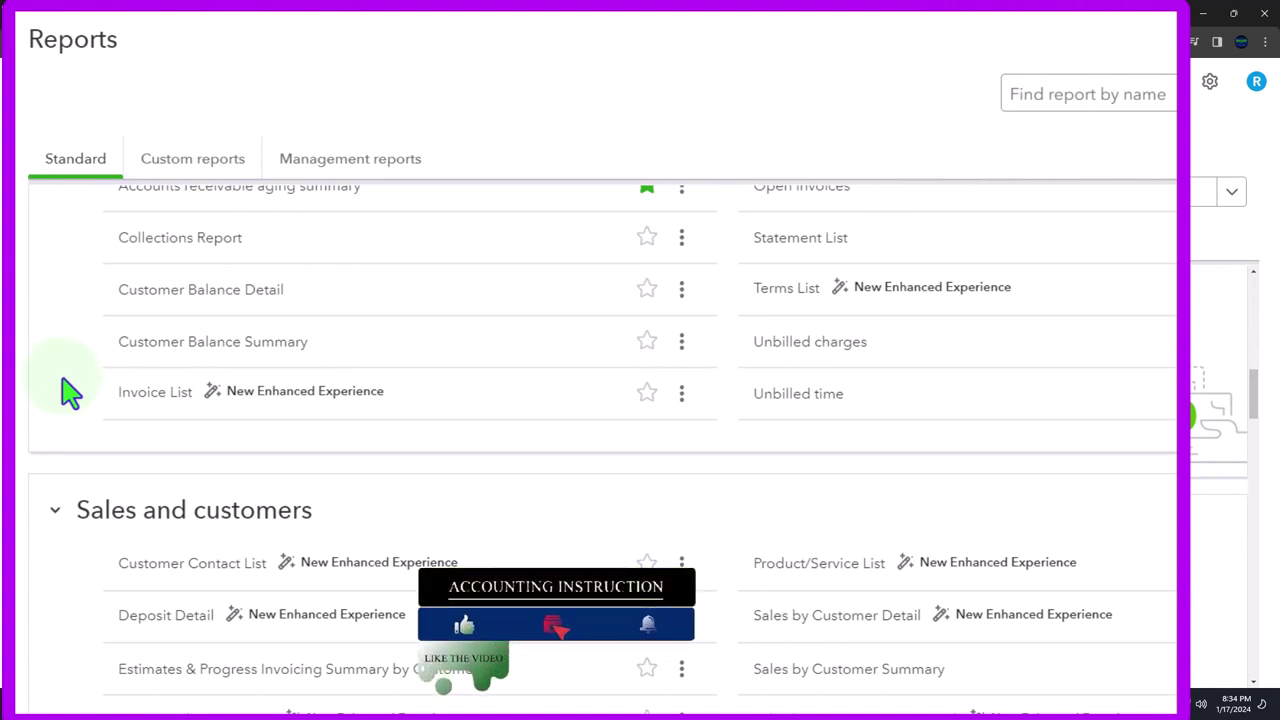
{"action": "scroll", "coordinate": [62, 381], "scroll_direction": "up", "scroll_amount": 4}
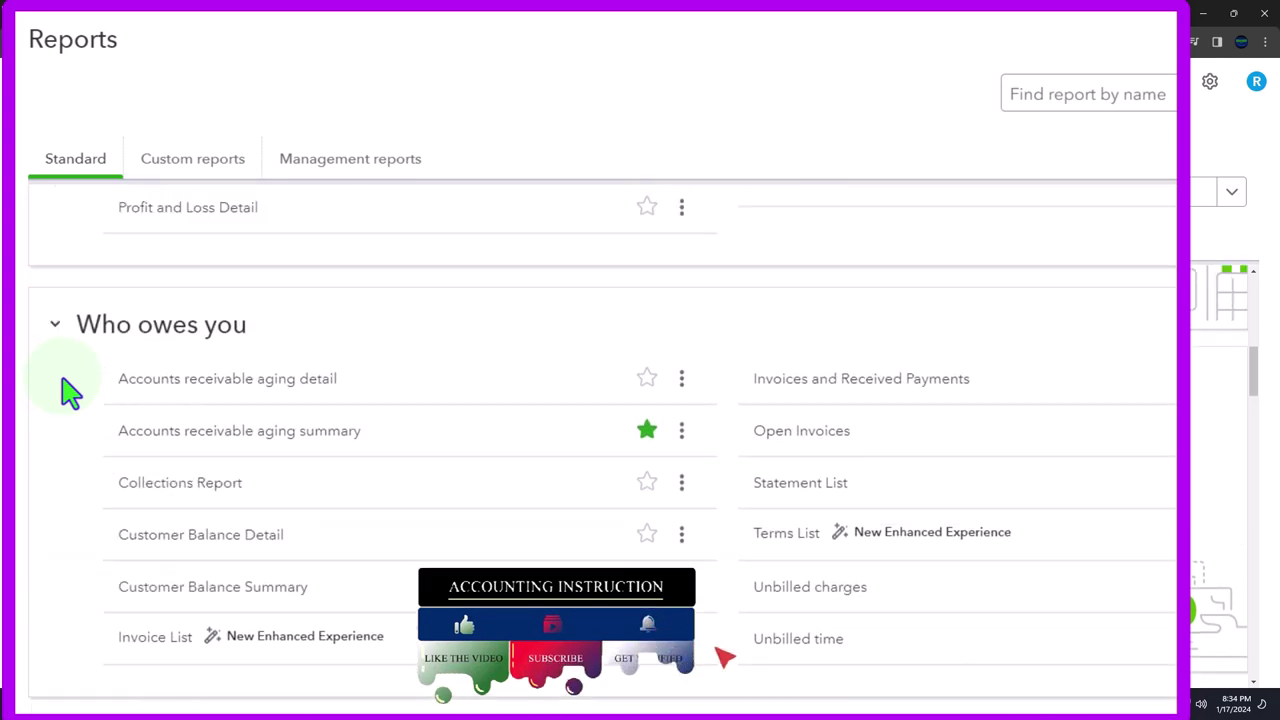
{"action": "scroll", "coordinate": [72, 393], "scroll_direction": "up", "scroll_amount": 6}
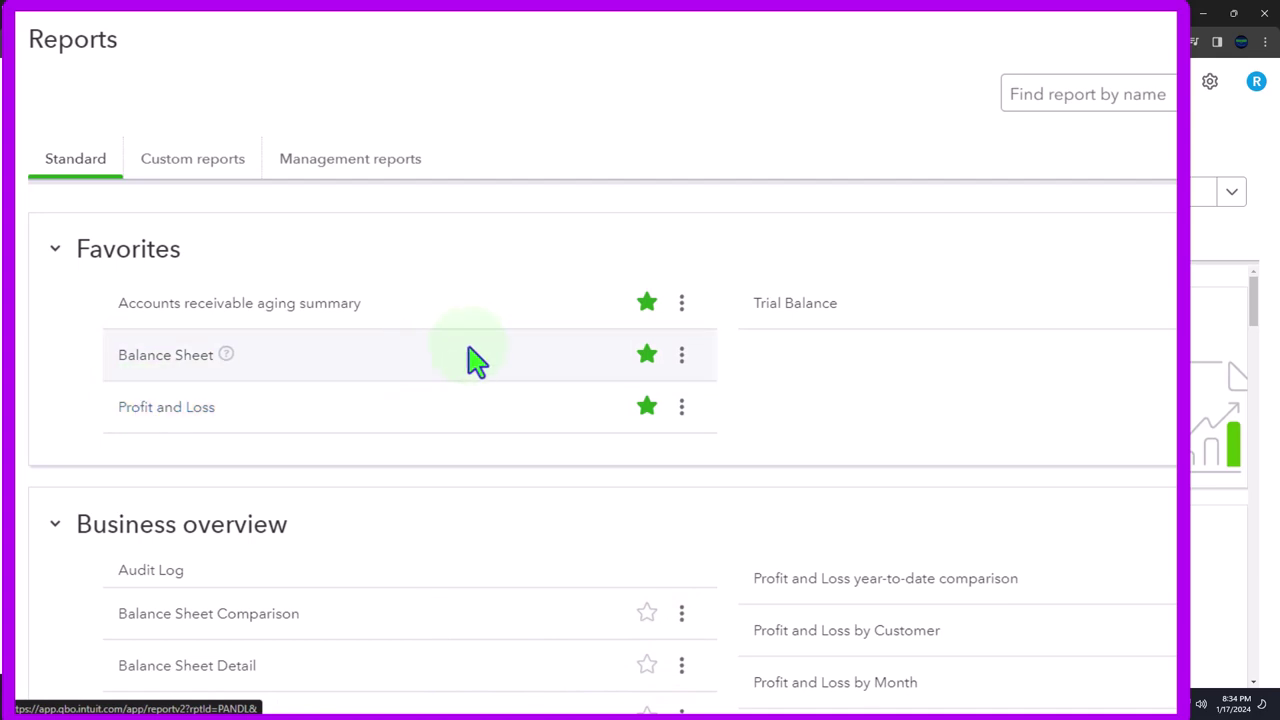
{"action": "left_click", "coordinate": [646, 304]}
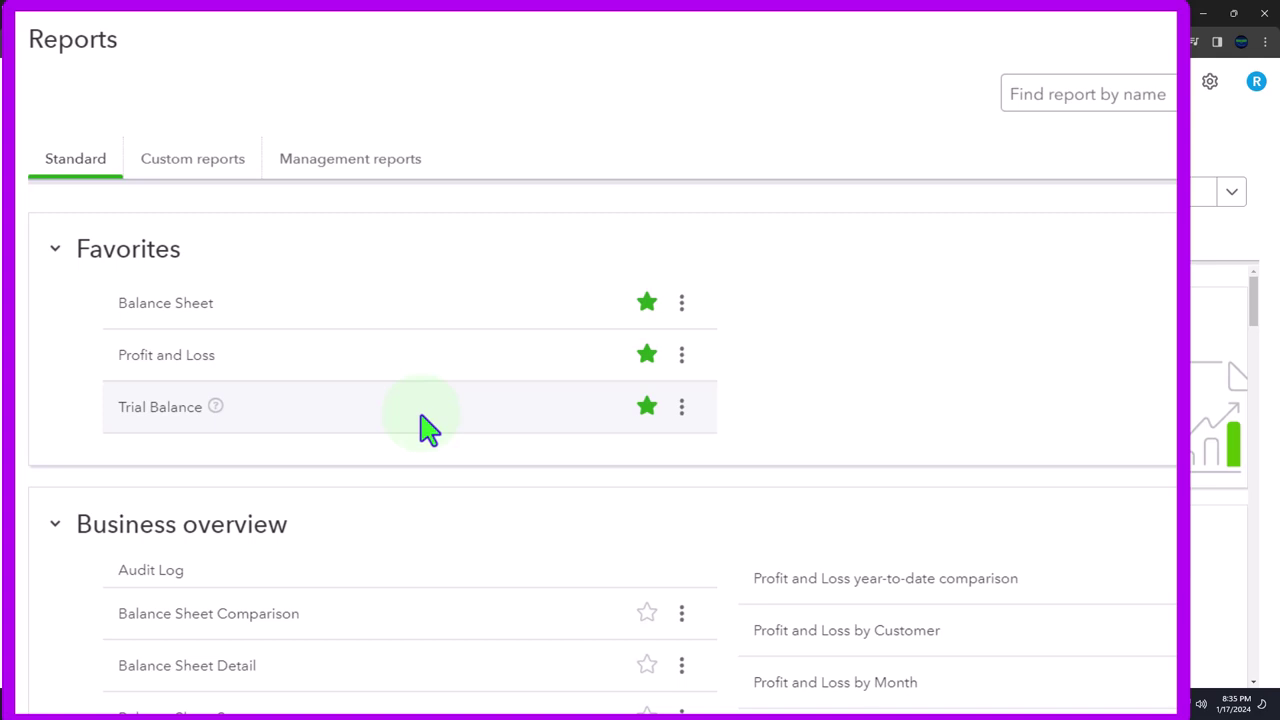
Open the favorite Balance Sheet, Profit and Loss and Trial Balance reports, each in its own new browser tab
{"action": "right_click", "coordinate": [172, 322]}
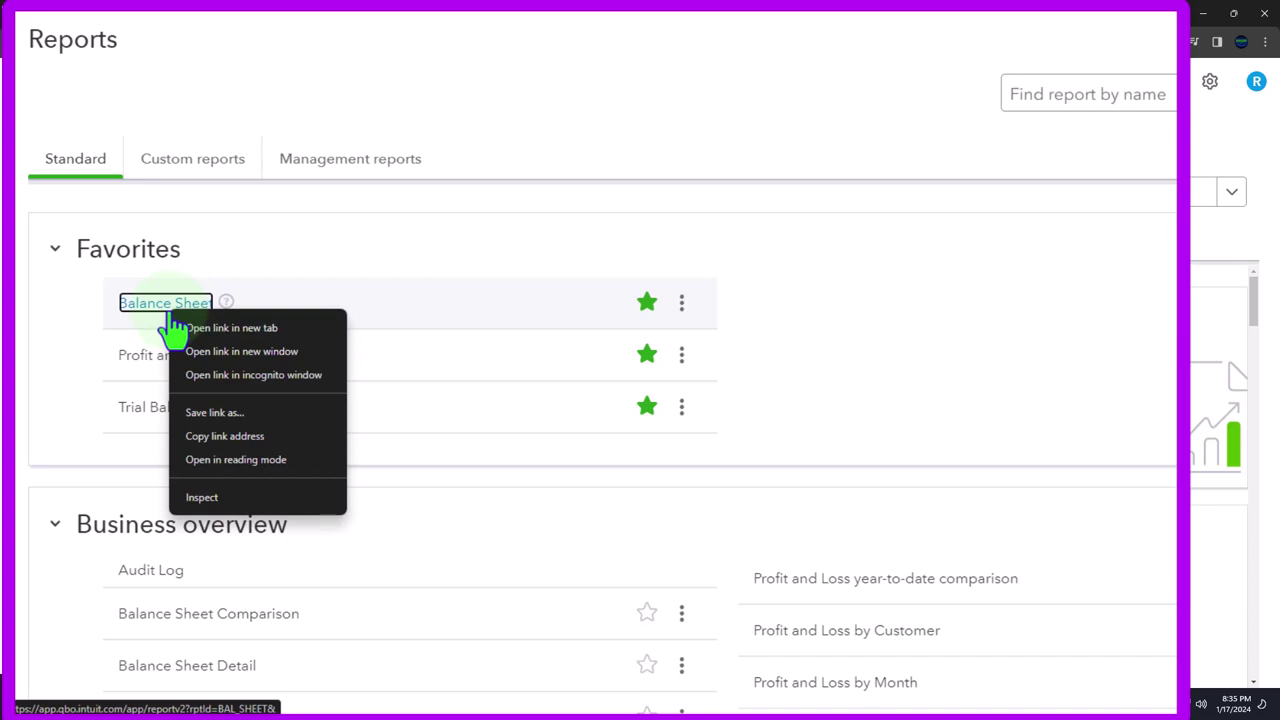
{"action": "left_click", "coordinate": [272, 330]}
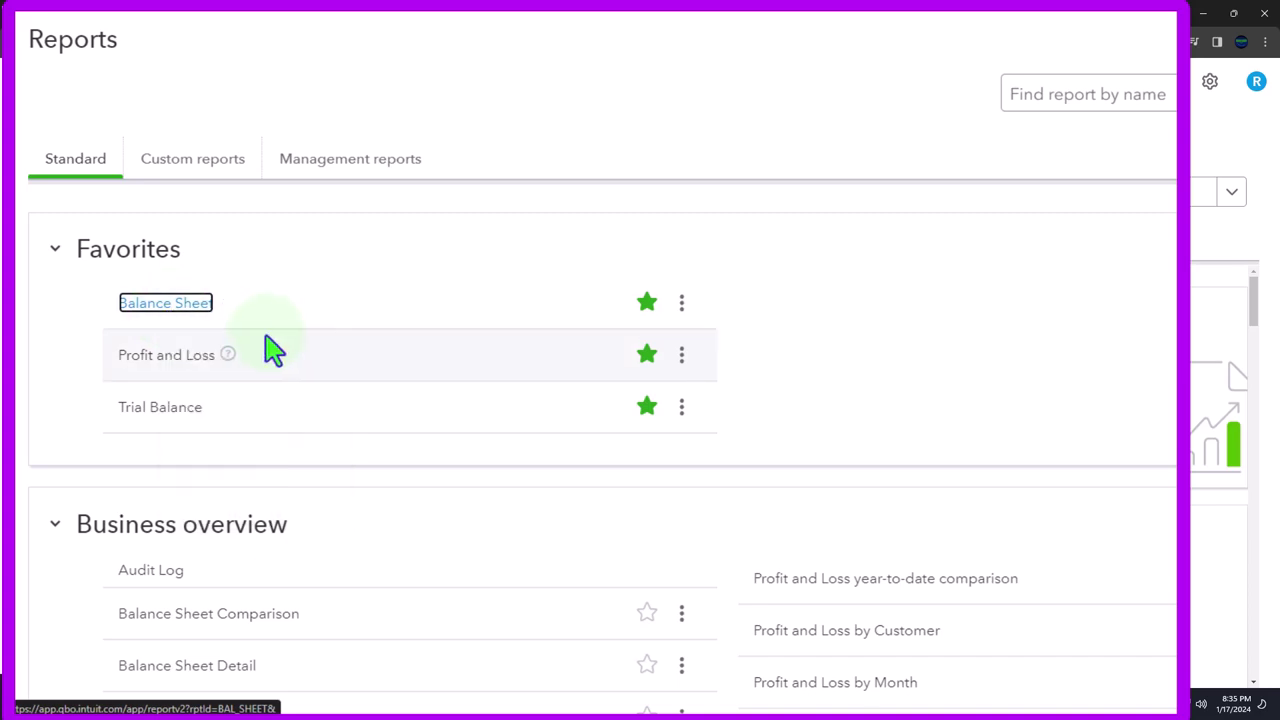
{"action": "right_click", "coordinate": [190, 364]}
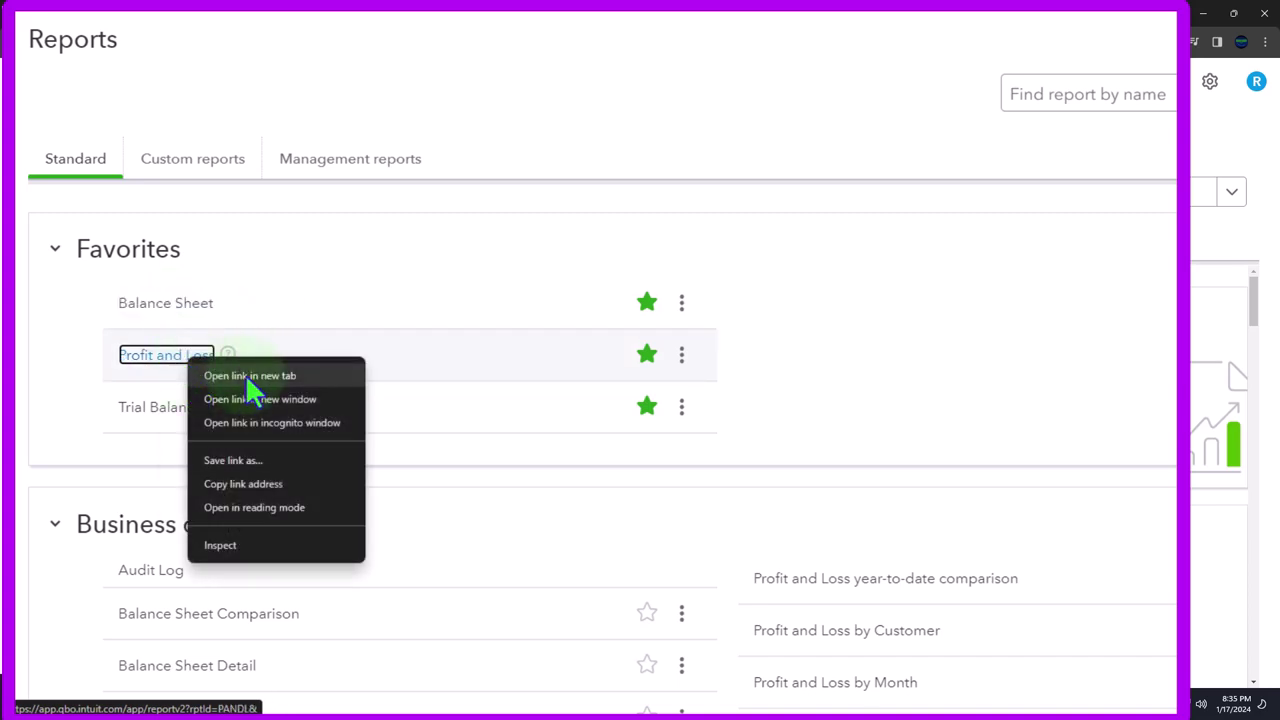
{"action": "left_click", "coordinate": [281, 378]}
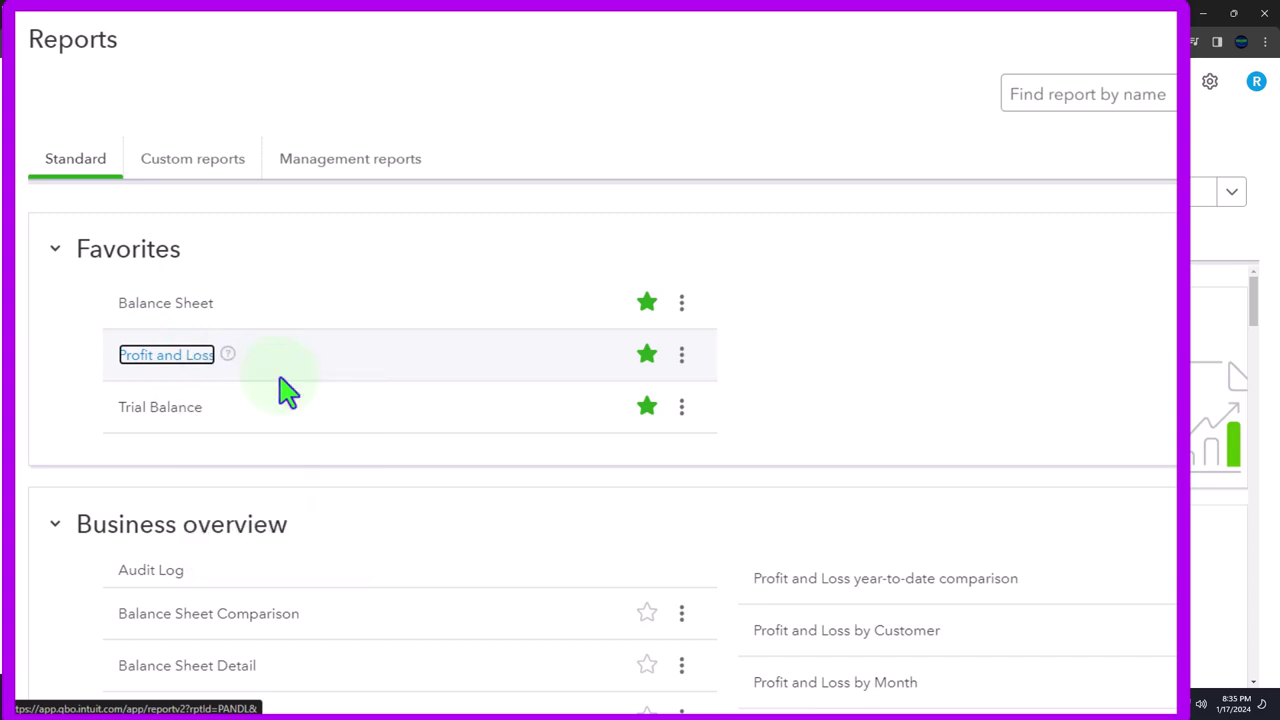
{"action": "right_click", "coordinate": [161, 412]}
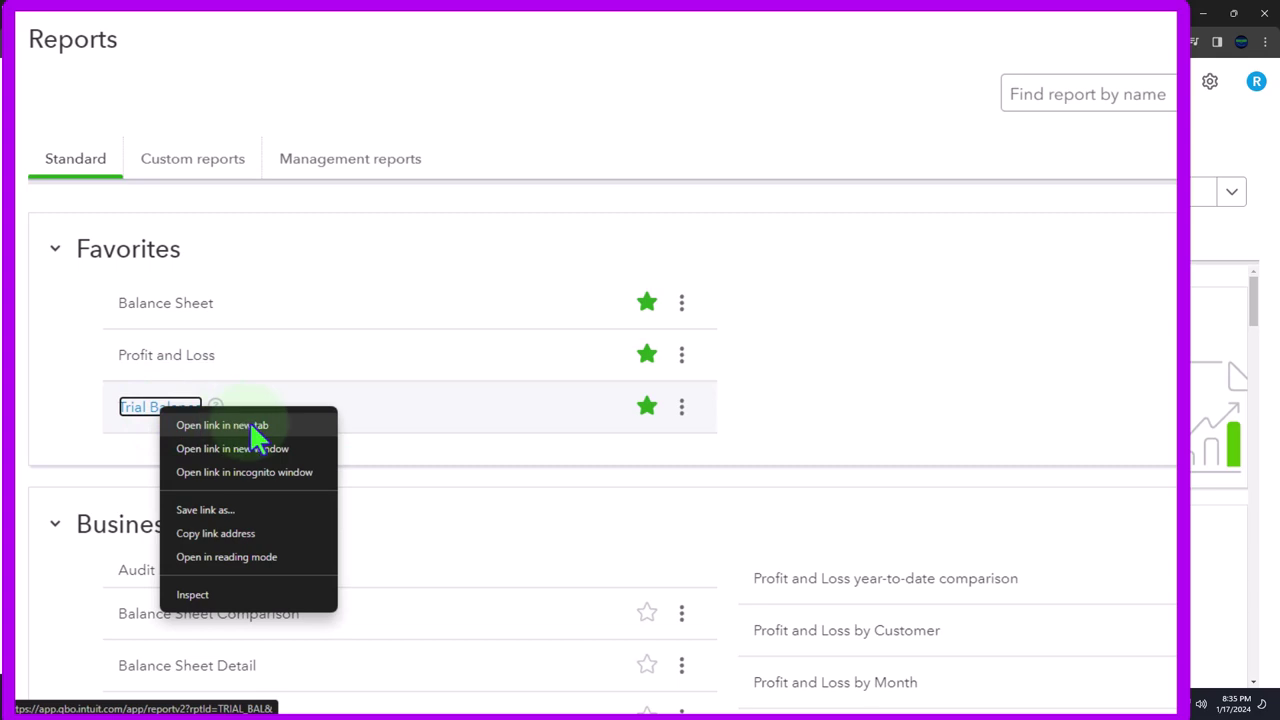
{"action": "left_click", "coordinate": [251, 425]}
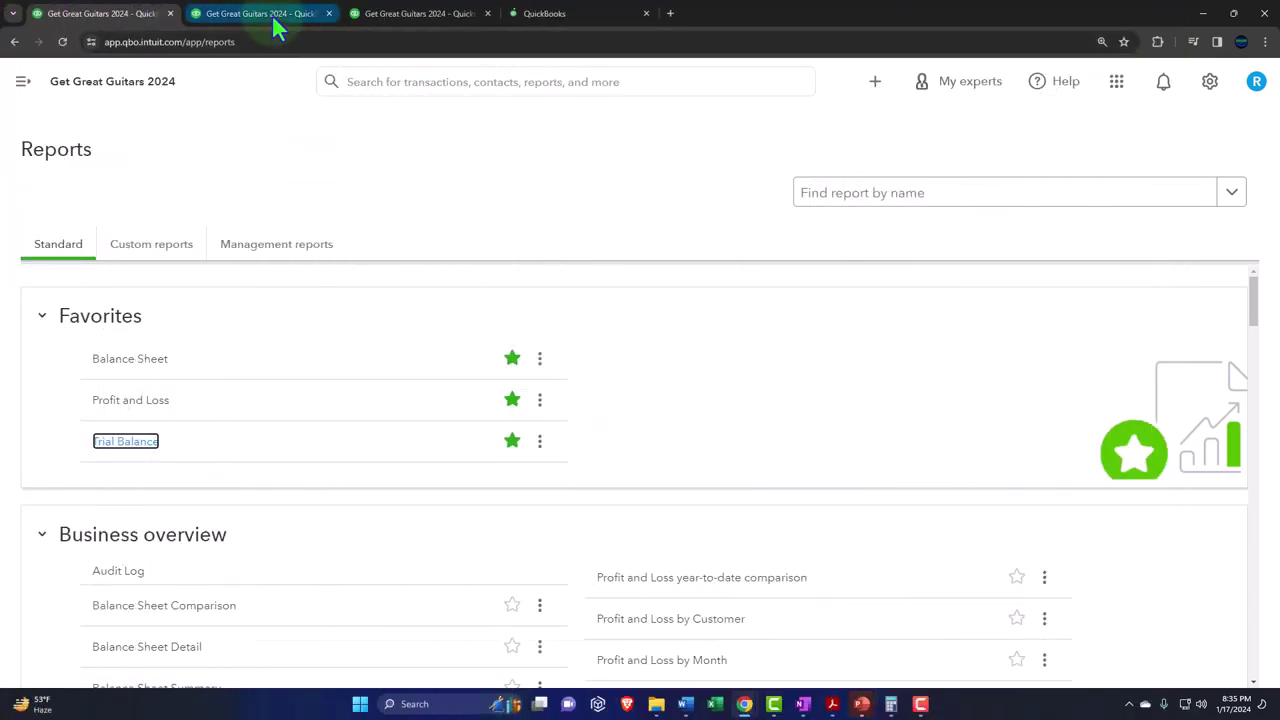
Run the Balance Sheet report for 01/01/2023 to 12/31/2023 with the side navigation collapsed, and review its assets, liabilities and equity
{"action": "left_click", "coordinate": [272, 14]}
{"action": "left_click", "coordinate": [208, 86]}
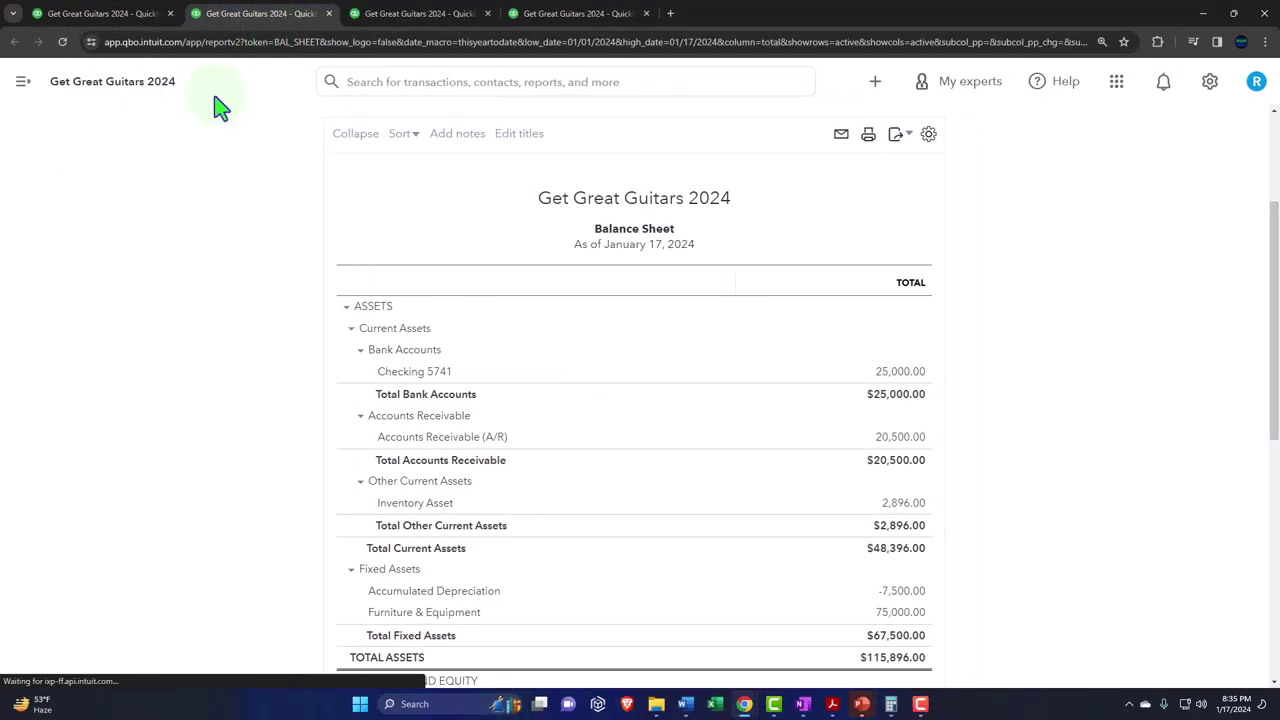
{"action": "left_click", "coordinate": [266, 209]}
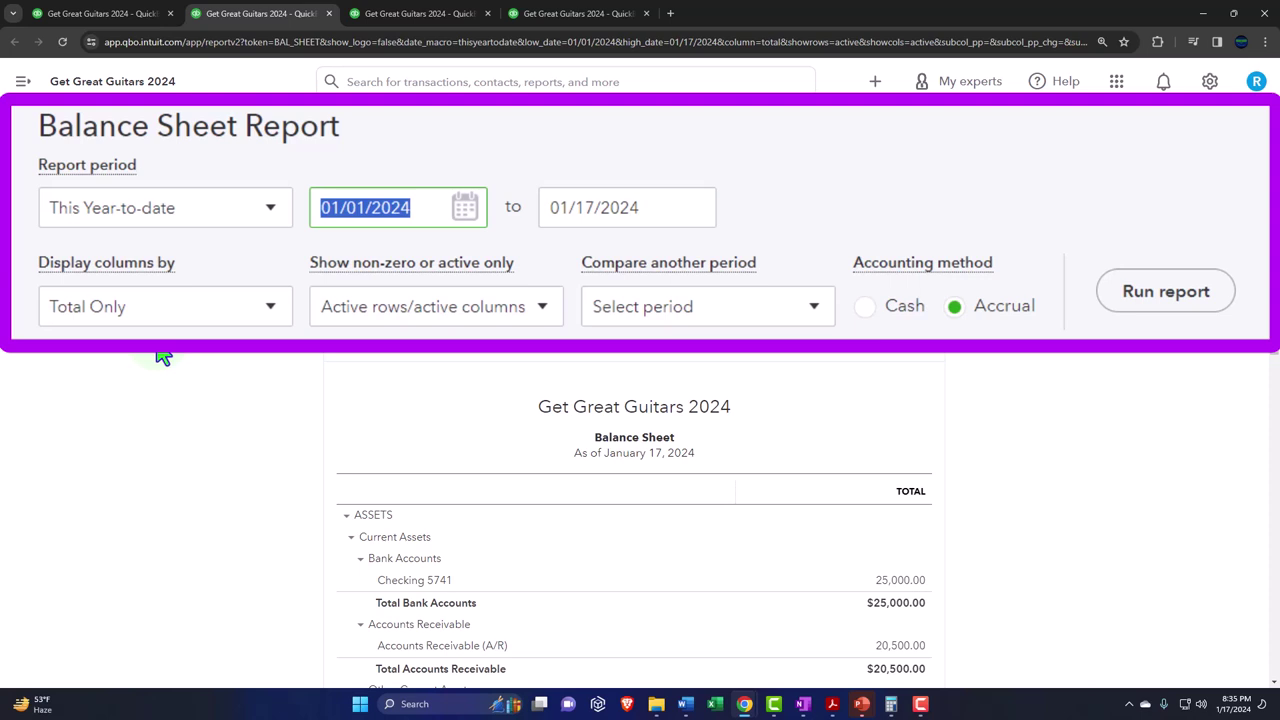
{"action": "type", "text": "01012023"}
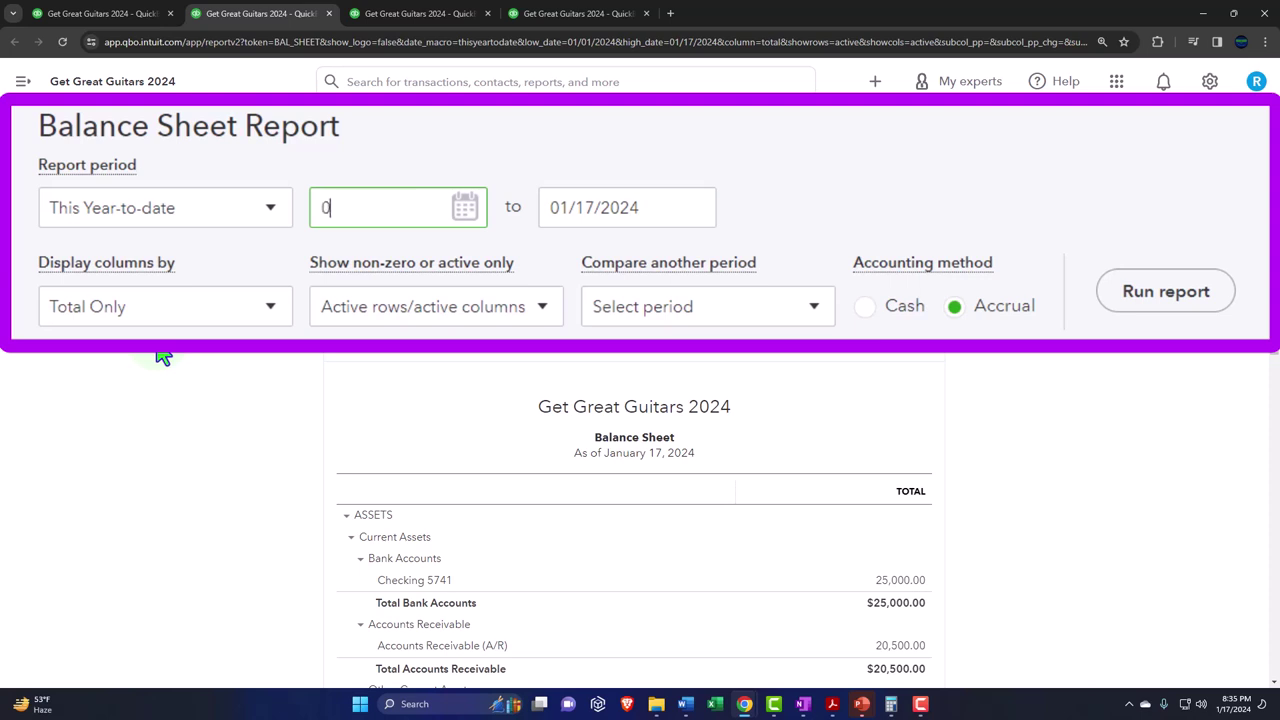
{"action": "key", "text": "Tab"}
{"action": "type", "text": "123123"}
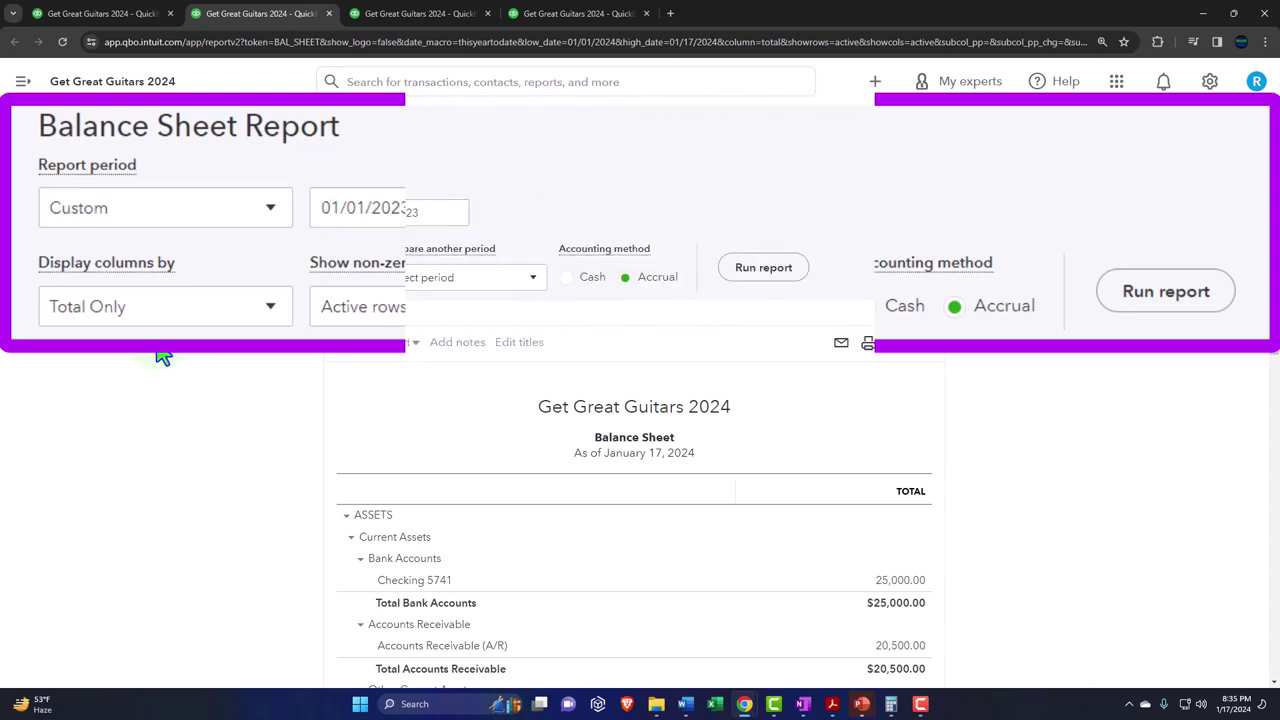
{"action": "left_click", "coordinate": [783, 272]}
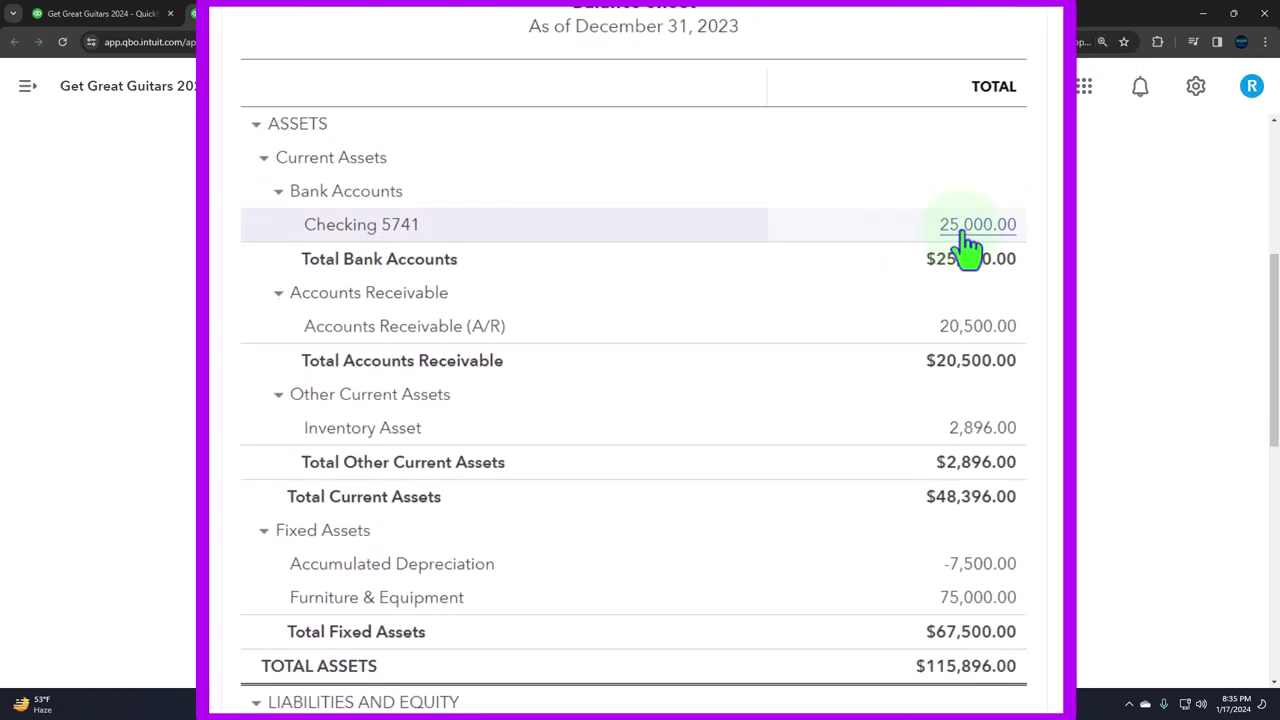
{"action": "scroll", "coordinate": [968, 248], "scroll_direction": "down", "scroll_amount": 5}
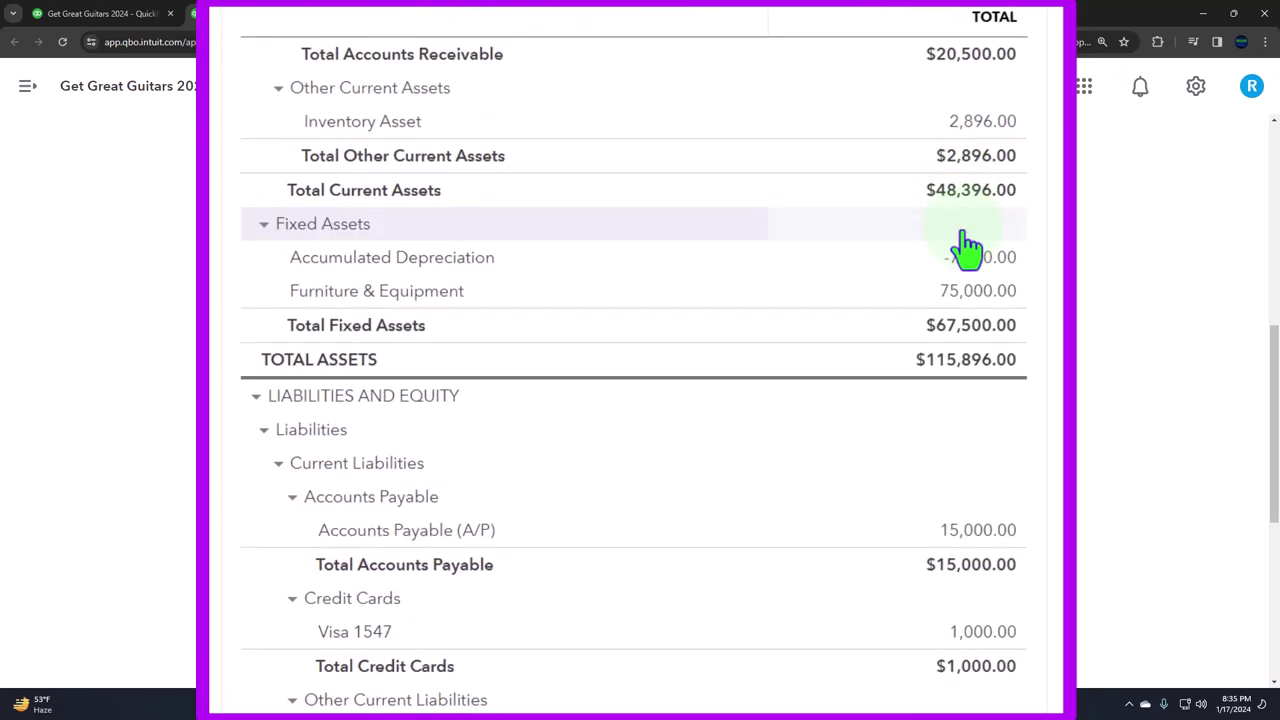
{"action": "scroll", "coordinate": [965, 237], "scroll_direction": "down", "scroll_amount": 1}
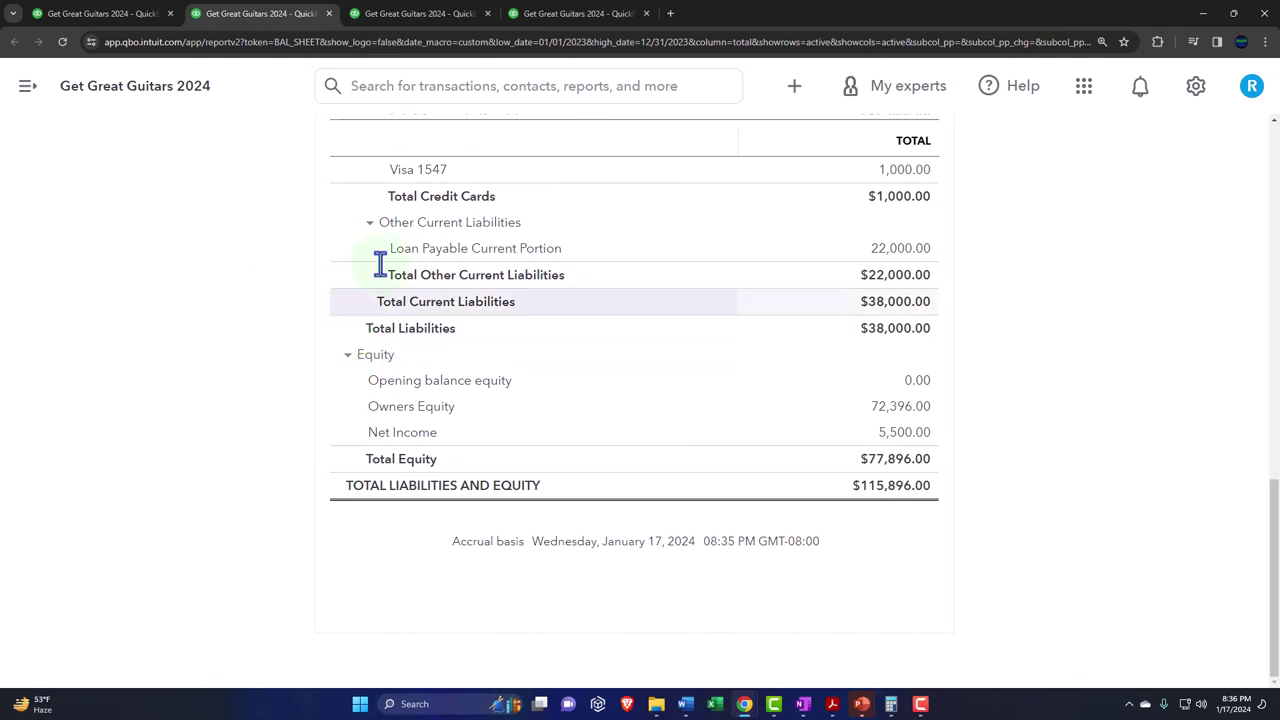
Run the Profit and Loss report for 01/01/2023 to 12/31/2023 with the side navigation collapsed, and review its income and expenses
{"action": "left_click", "coordinate": [412, 28]}
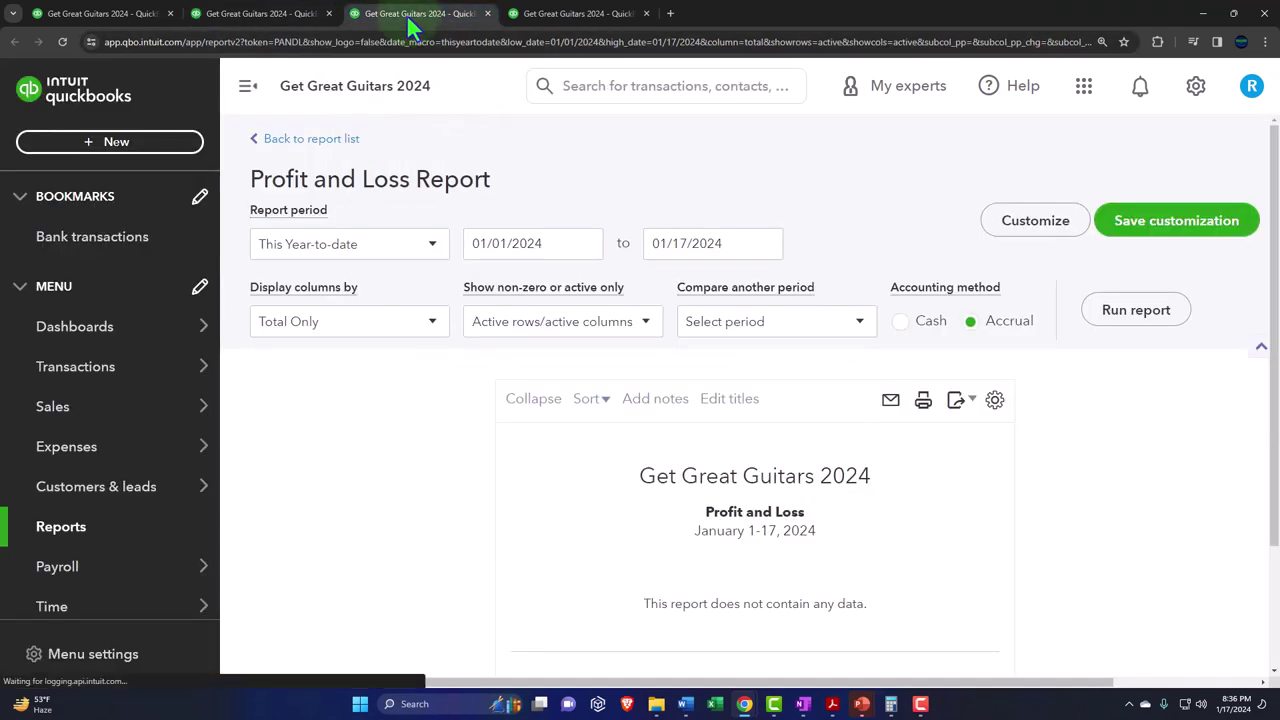
{"action": "left_click", "coordinate": [248, 86]}
{"action": "left_click", "coordinate": [344, 248]}
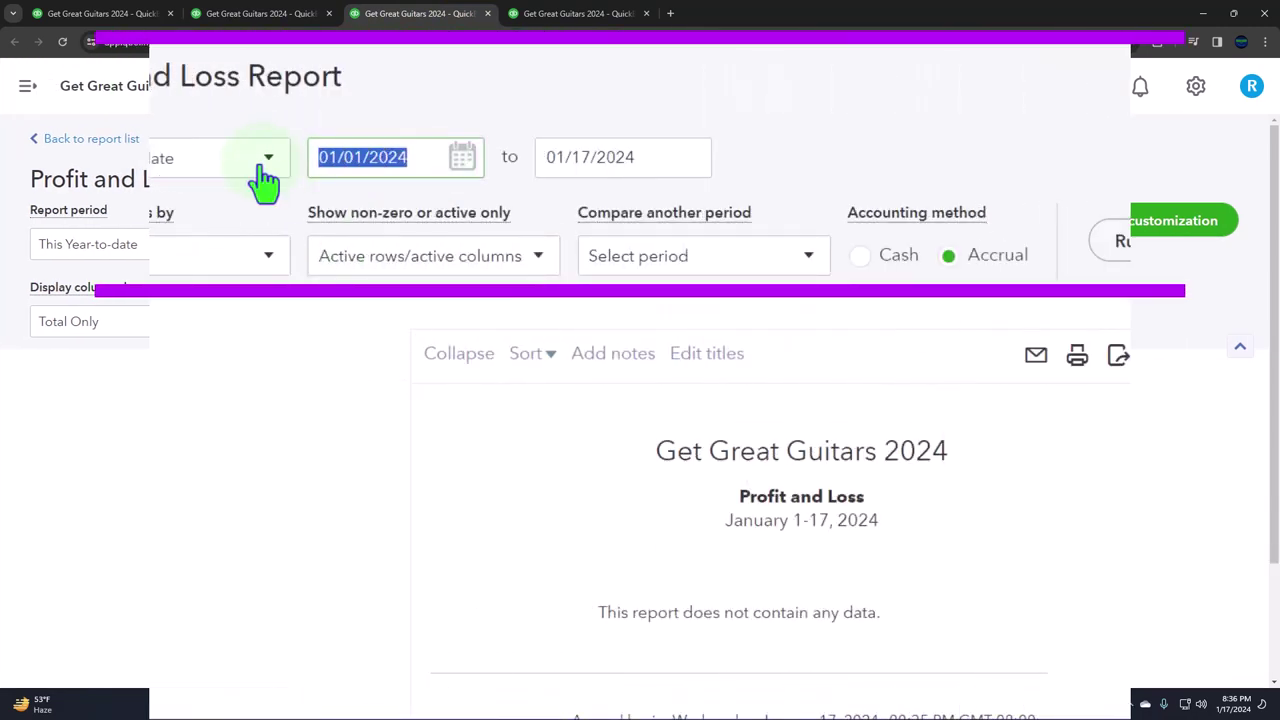
{"action": "type", "text": "010123"}
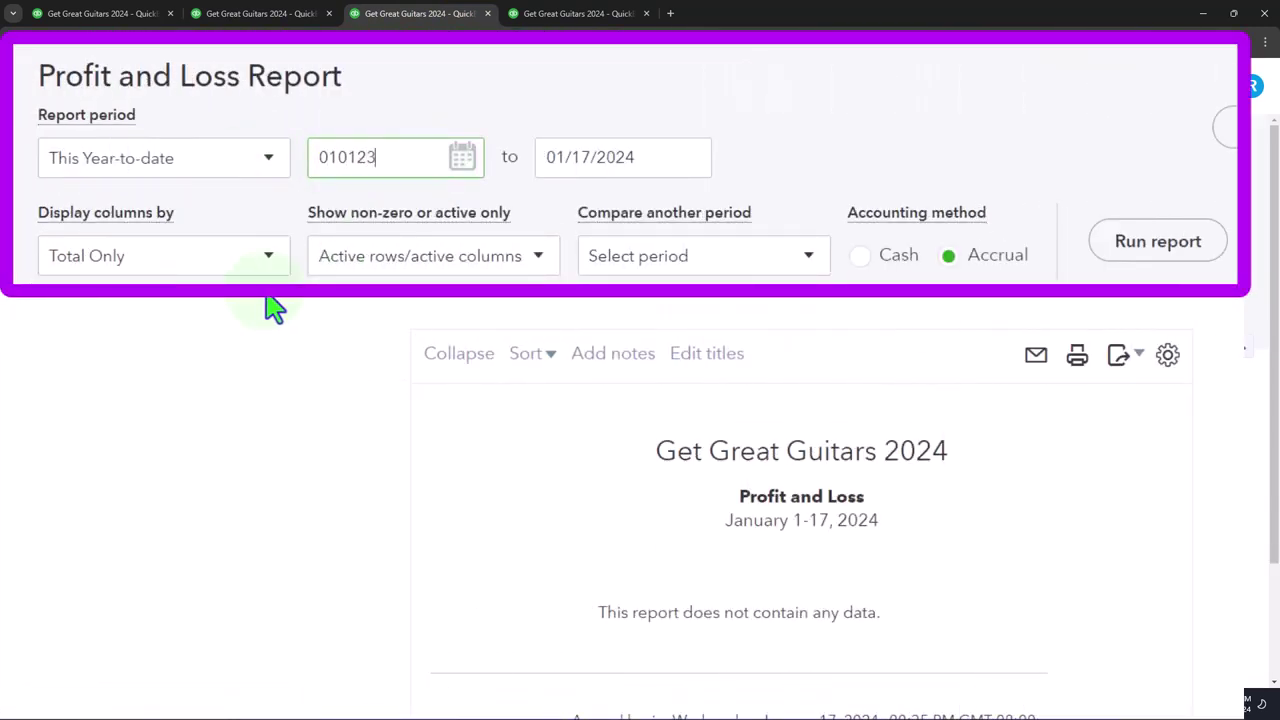
{"action": "key", "text": "Tab"}
{"action": "type", "text": "123123"}
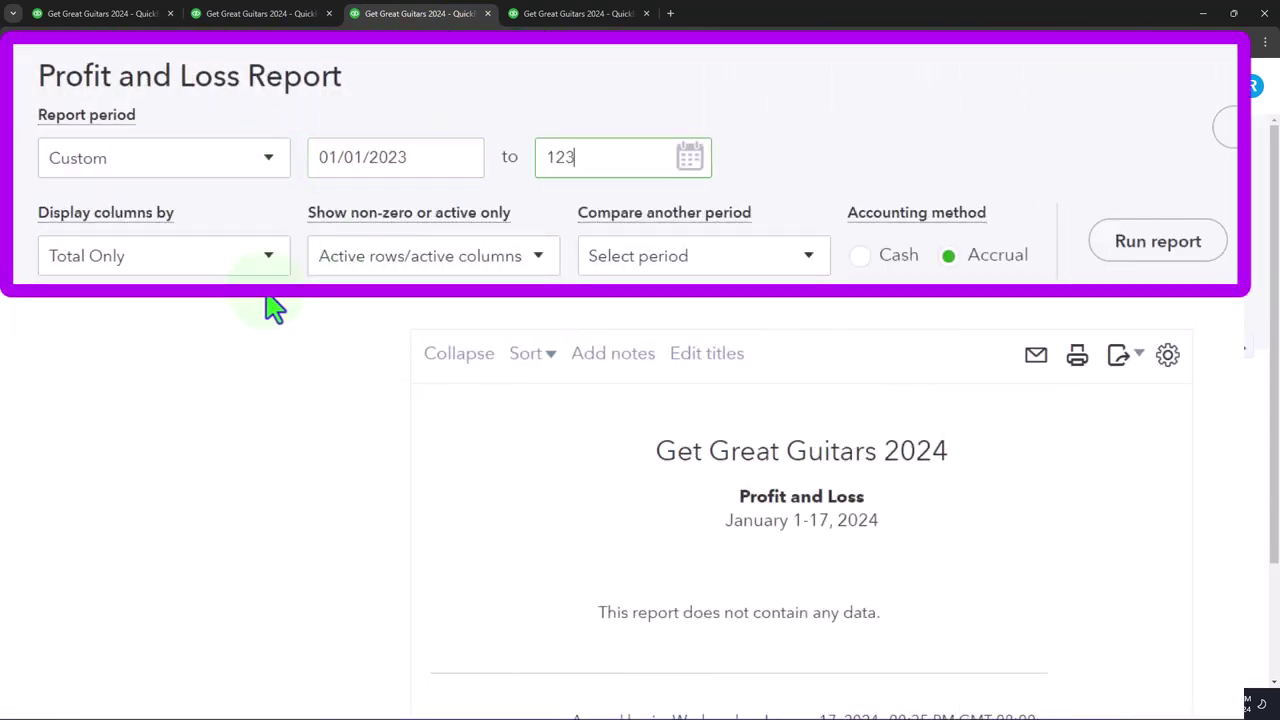
{"action": "key", "text": "Tab"}
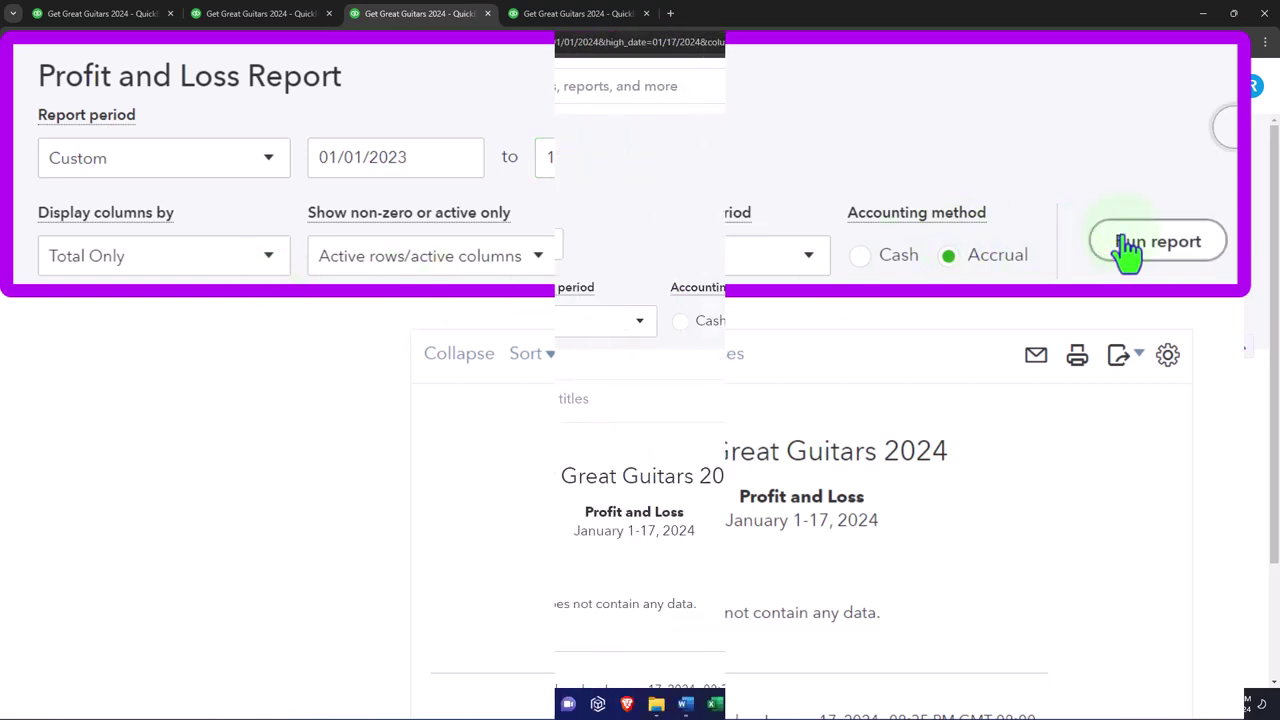
{"action": "left_click", "coordinate": [894, 312]}
{"action": "scroll", "coordinate": [891, 318], "scroll_direction": "down", "scroll_amount": 1}
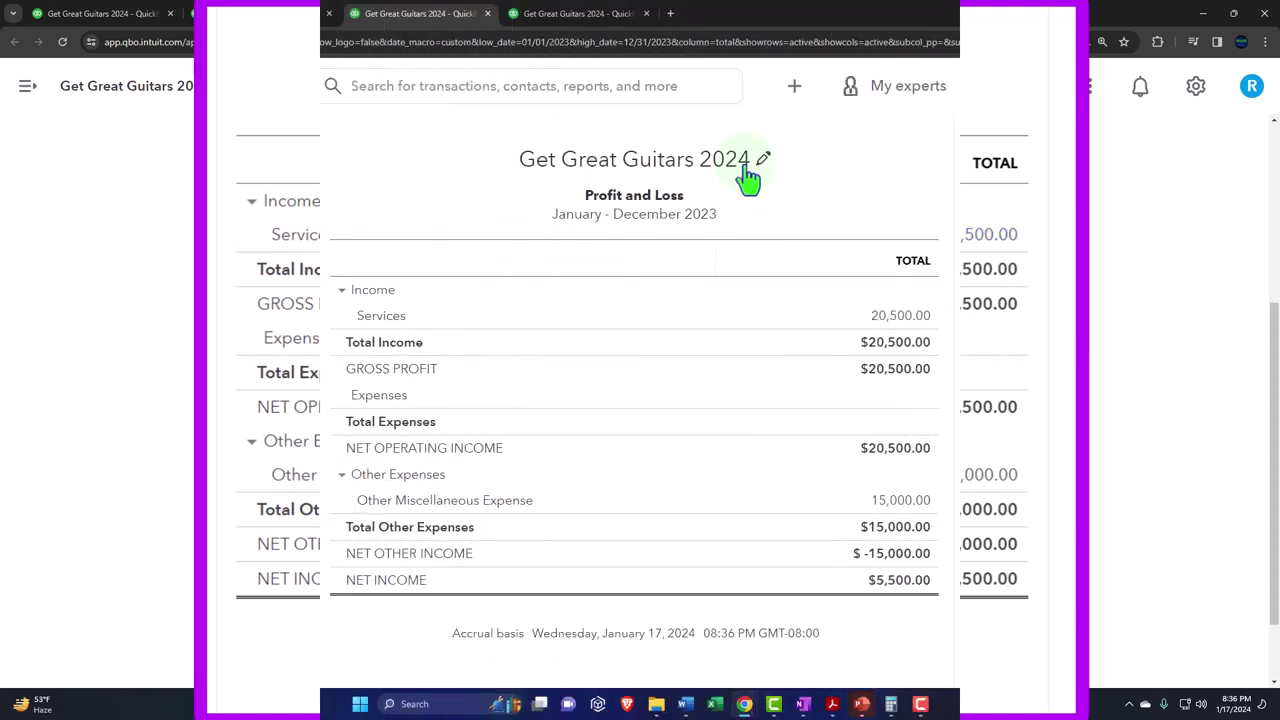
Run the Trial Balance report for 01/01/2023 to 12/31/2023 with the side navigation collapsed, and review its debit and credit balances
{"action": "left_click", "coordinate": [583, 14]}
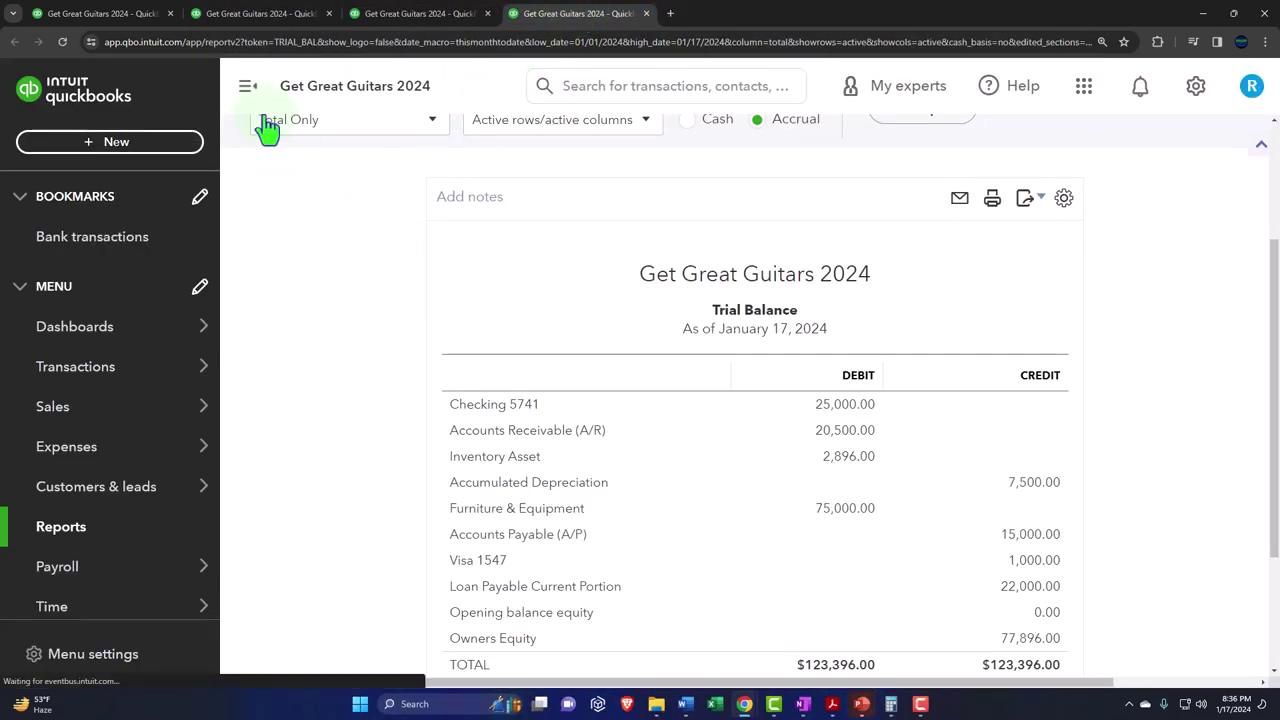
{"action": "left_click", "coordinate": [248, 86]}
{"action": "scroll", "coordinate": [232, 455], "scroll_direction": "up", "scroll_amount": 3}
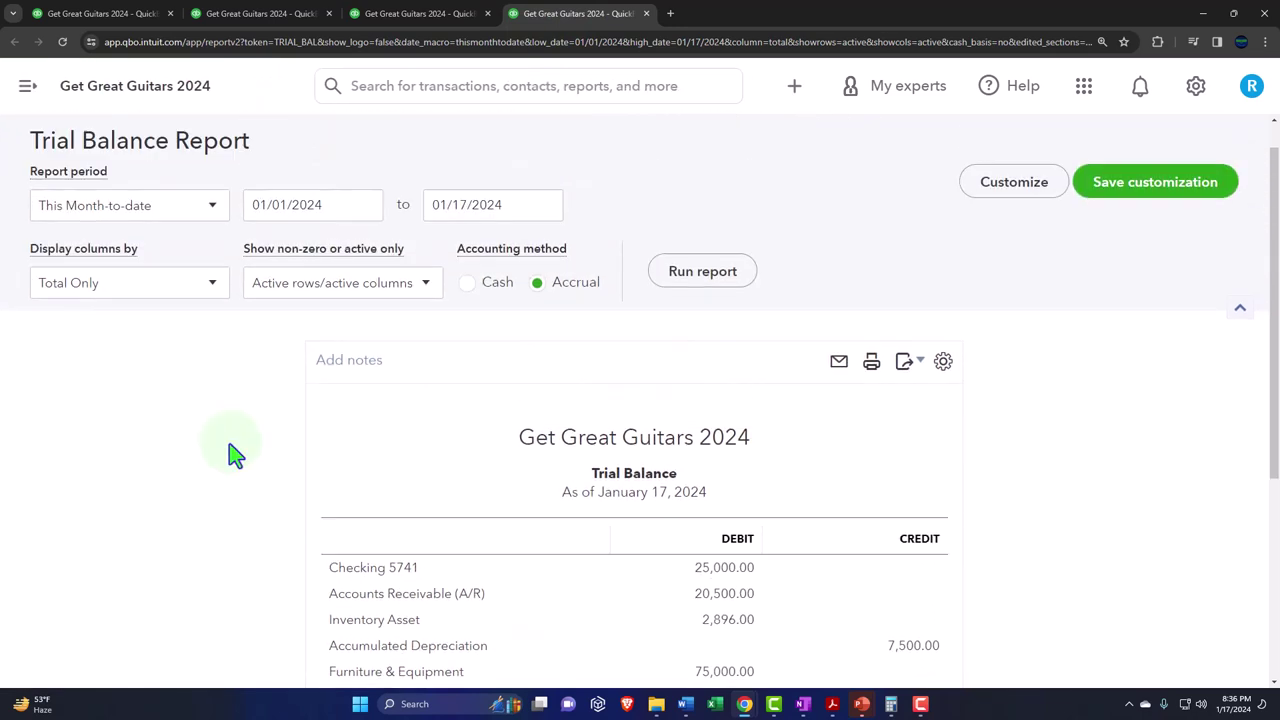
{"action": "left_click", "coordinate": [307, 248]}
{"action": "type", "text": "01/01/2023"}
{"action": "key", "text": "Tab"}
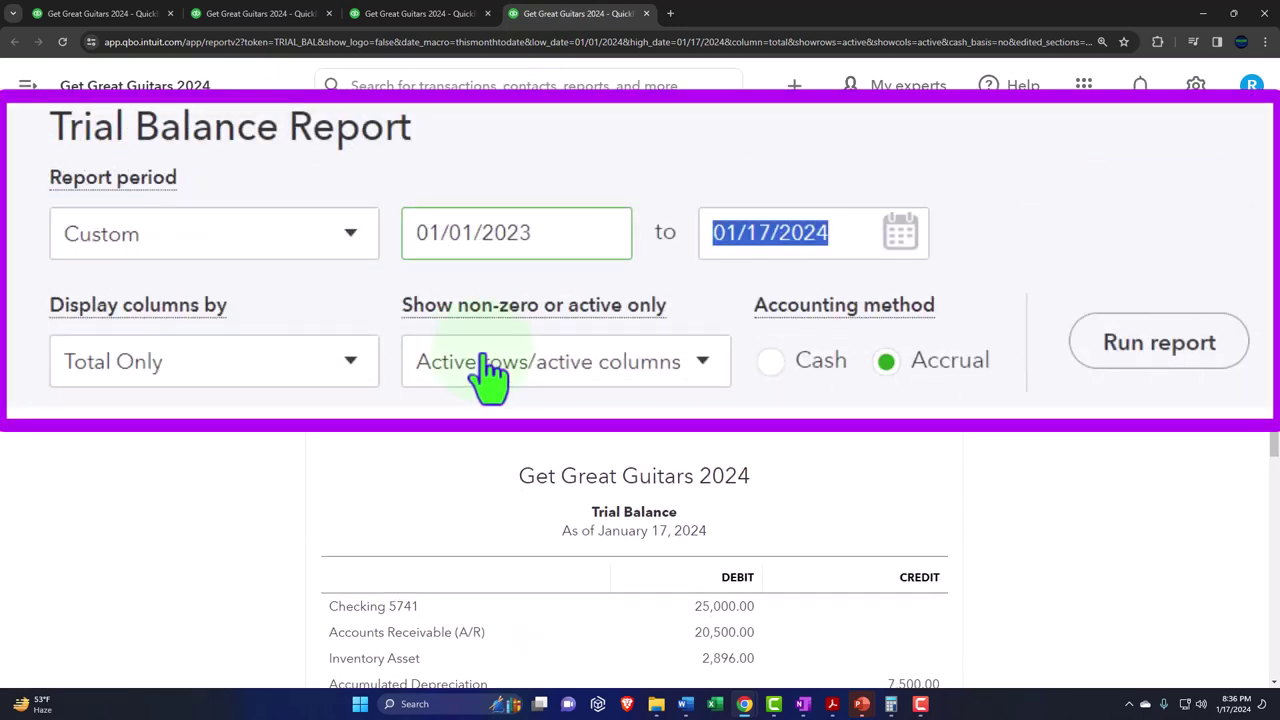
{"action": "type", "text": "12312023"}
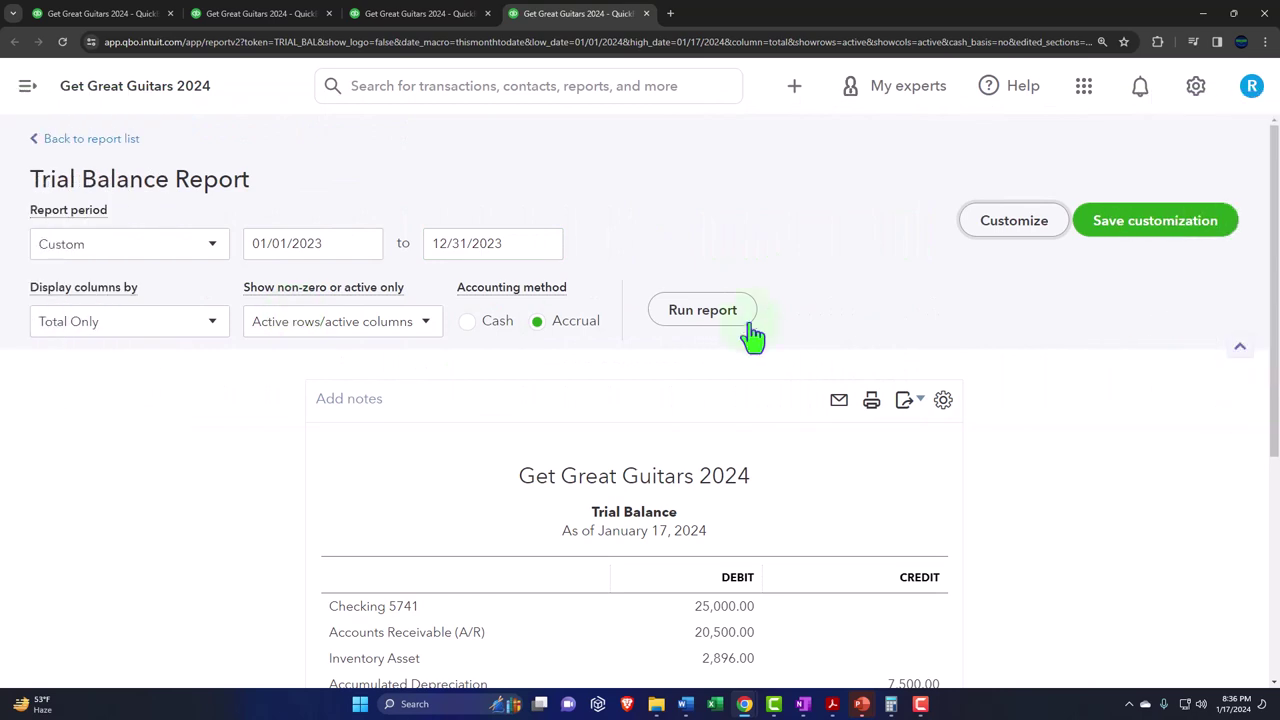
{"action": "left_click", "coordinate": [705, 315]}
{"action": "scroll", "coordinate": [280, 449], "scroll_direction": "down", "scroll_amount": 3}
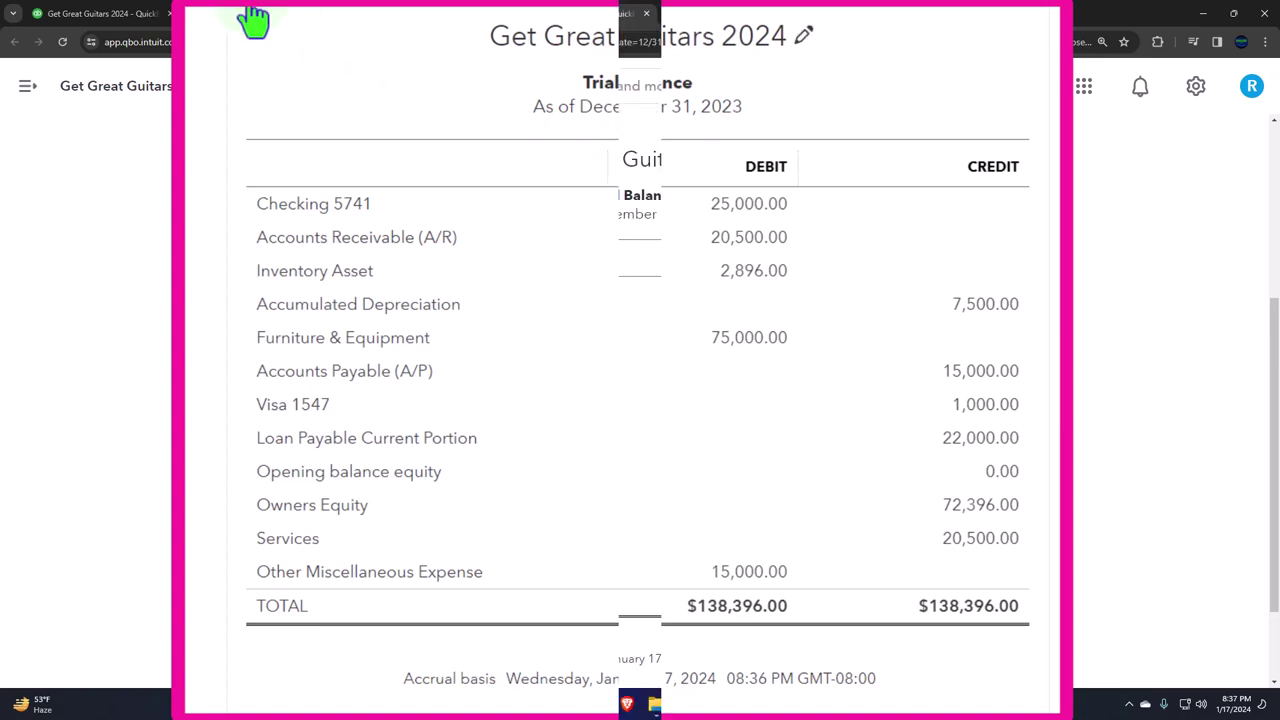
Return to the reports list, expand the side navigation and display the forms available for creating new transactions
{"action": "left_click", "coordinate": [103, 18]}
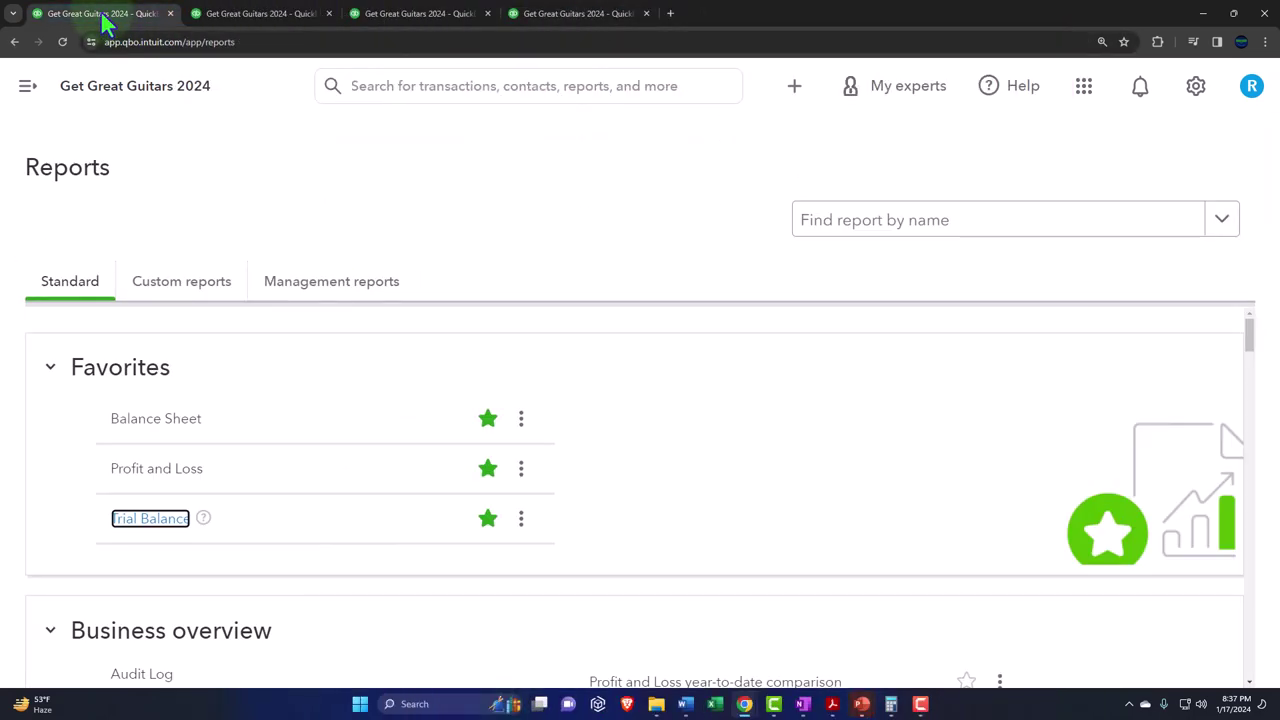
{"action": "left_click", "coordinate": [44, 90]}
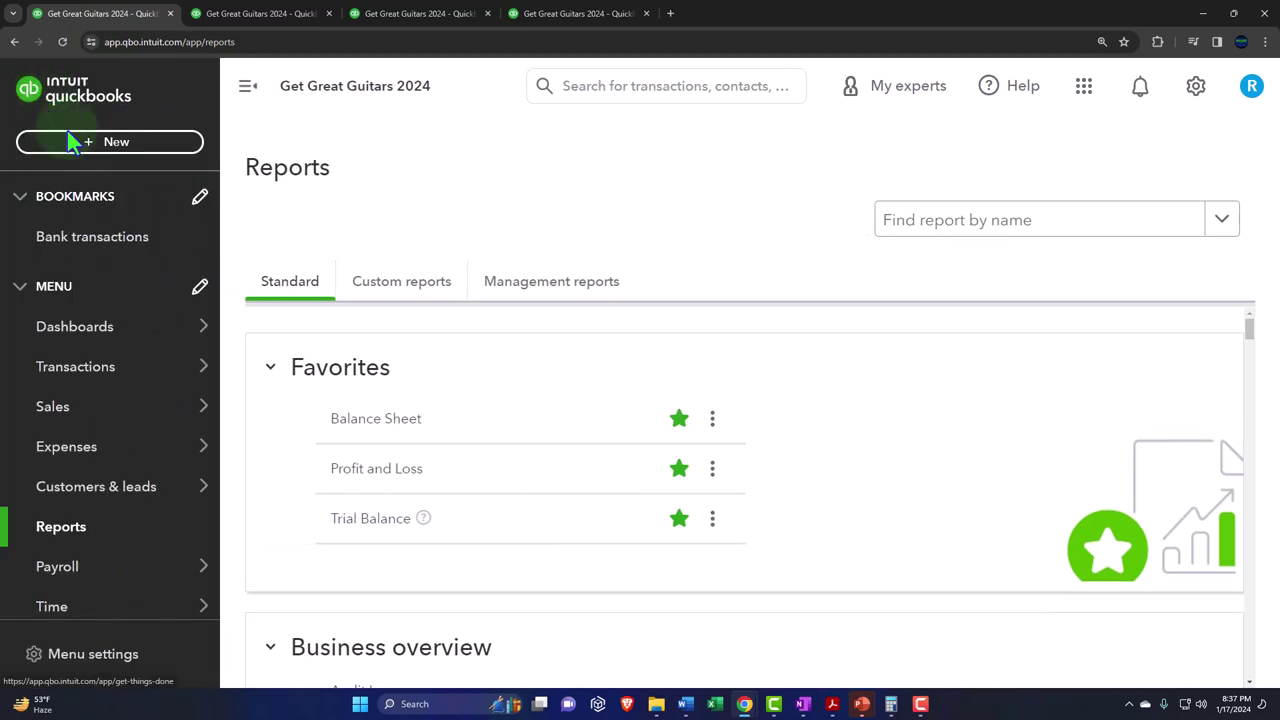
{"action": "left_click", "coordinate": [80, 150]}
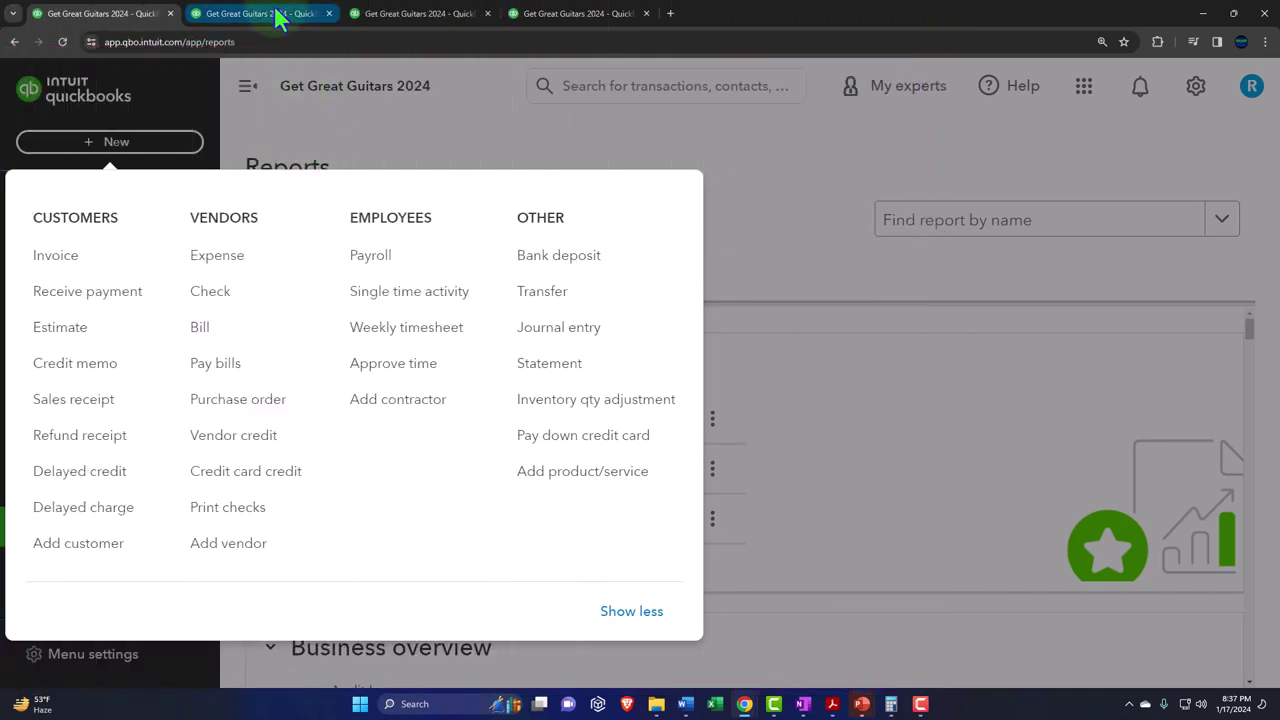
Review the 2023 Balance Sheet, Profit and Loss and Trial Balance reports again in their open browser tabs
{"action": "left_click", "coordinate": [278, 20]}
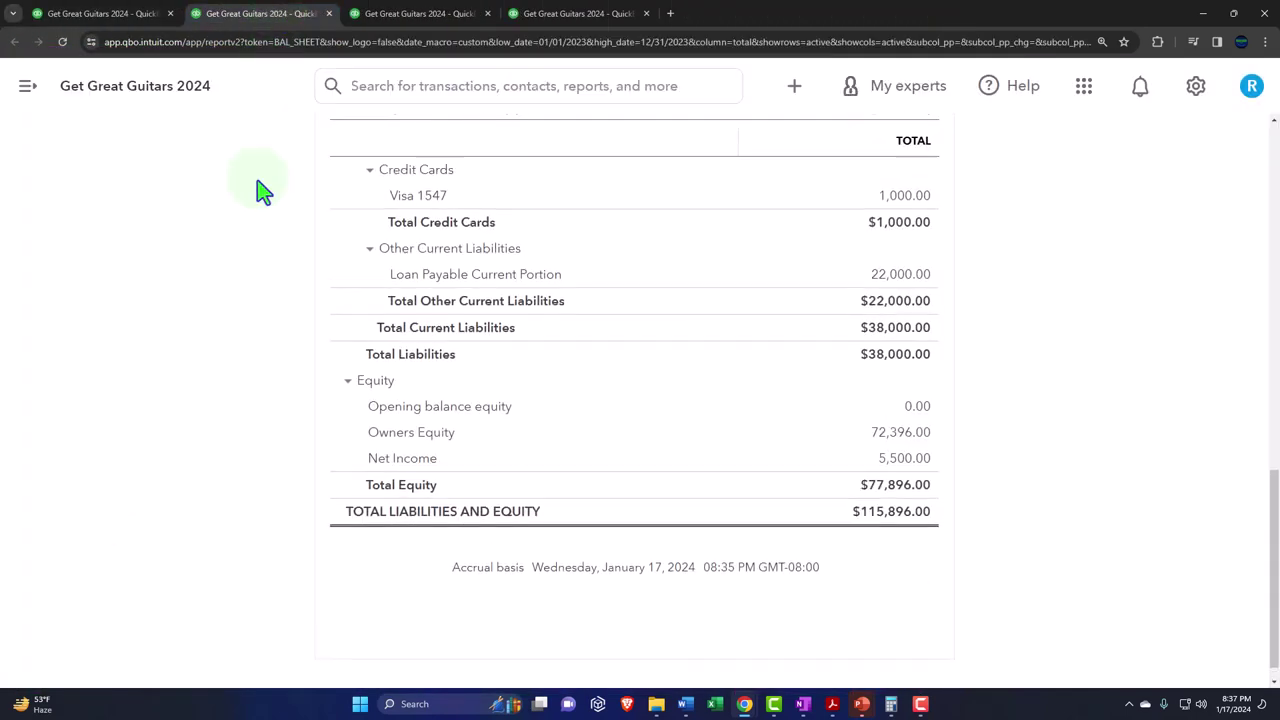
{"action": "scroll", "coordinate": [258, 190], "scroll_direction": "up", "scroll_amount": 15}
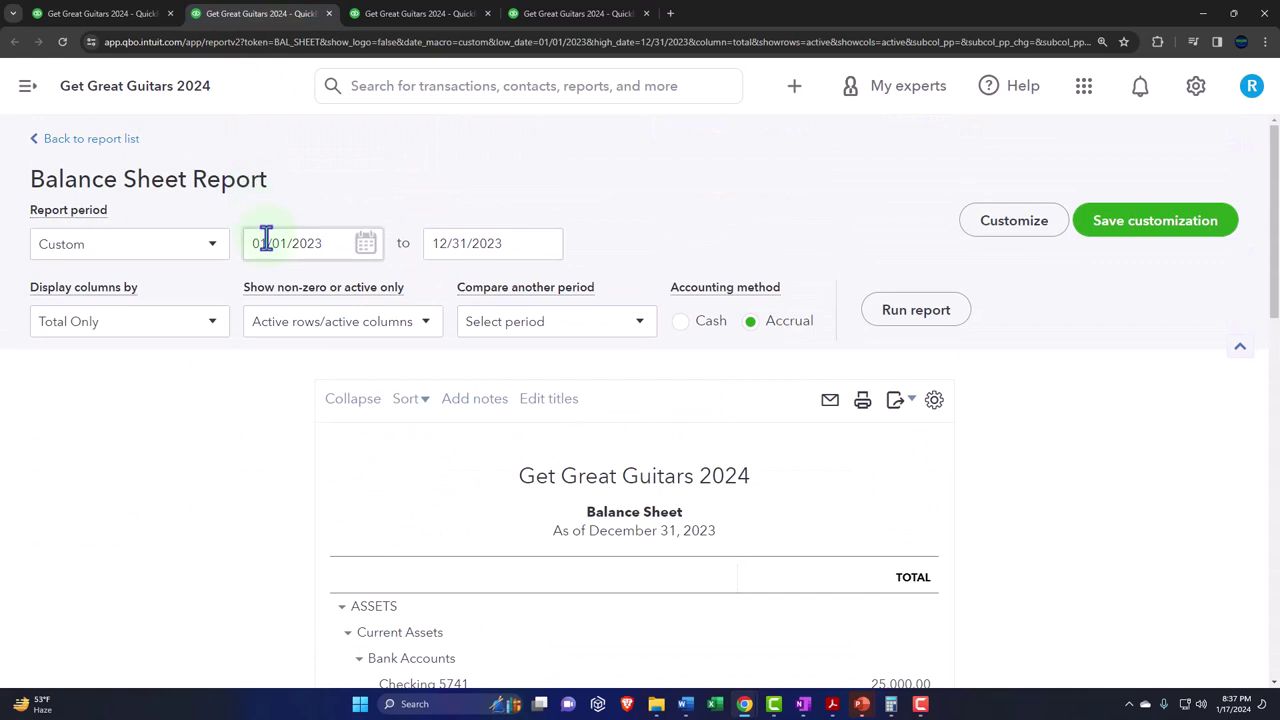
{"action": "left_click", "coordinate": [420, 13]}
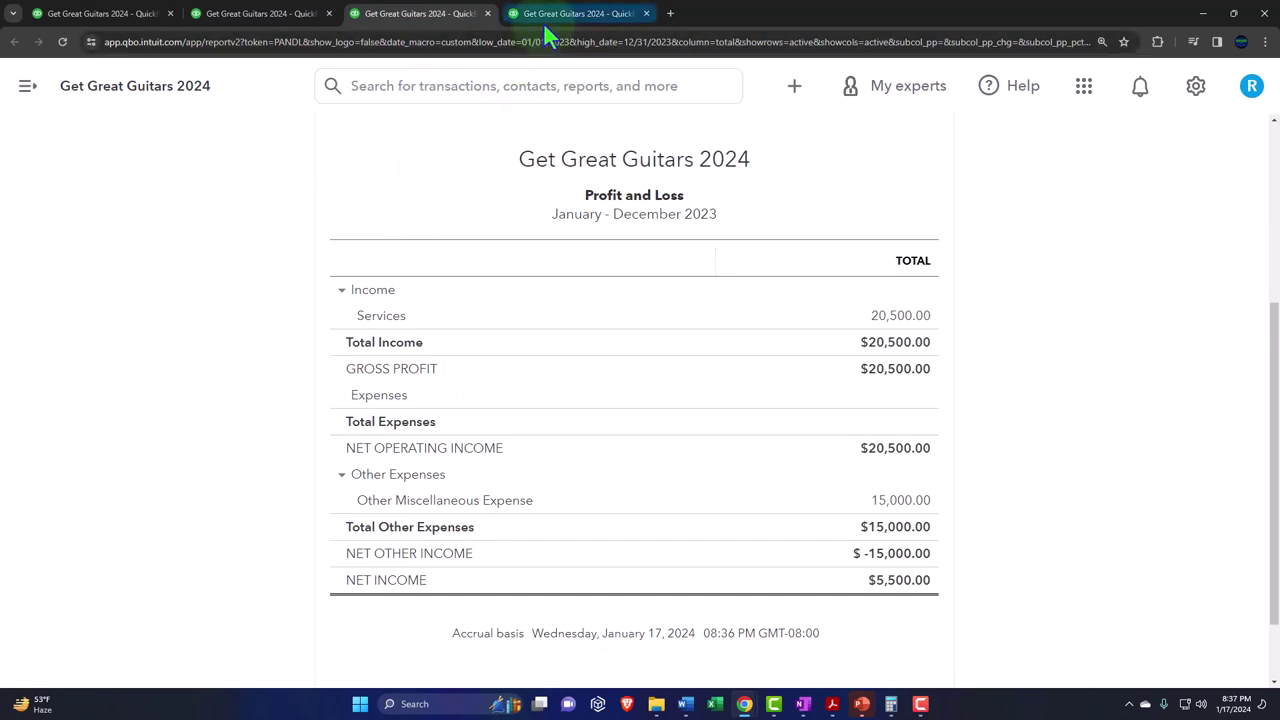
{"action": "left_click", "coordinate": [570, 14]}
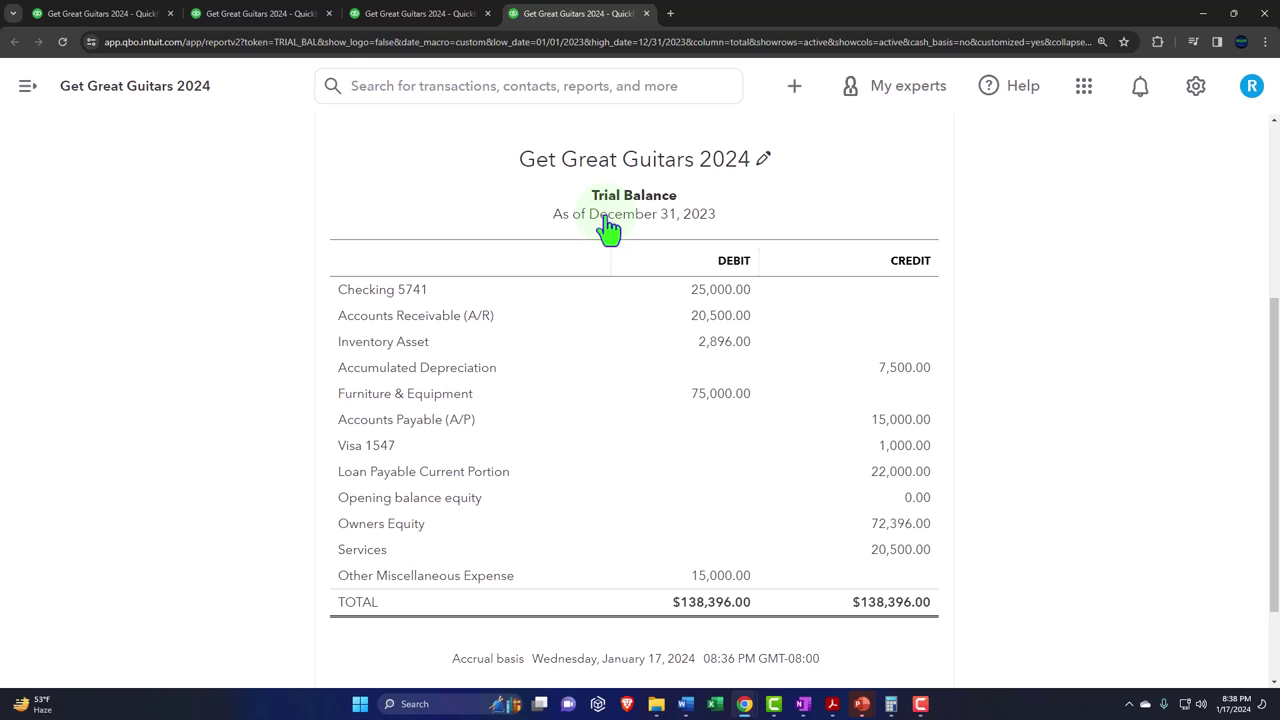
Collapse the side navigation on the reports list and examine the Business overview reports, including Statement of Cash Flows
{"action": "left_click", "coordinate": [95, 14]}
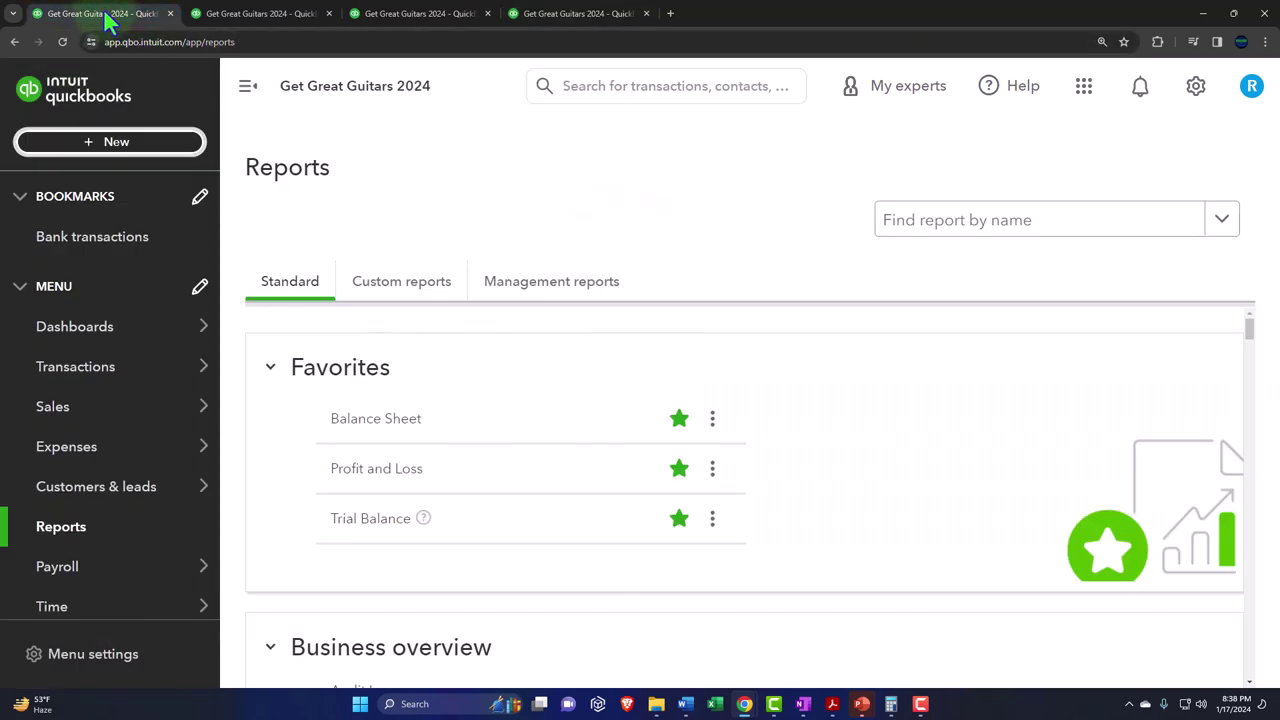
{"action": "left_click", "coordinate": [248, 86]}
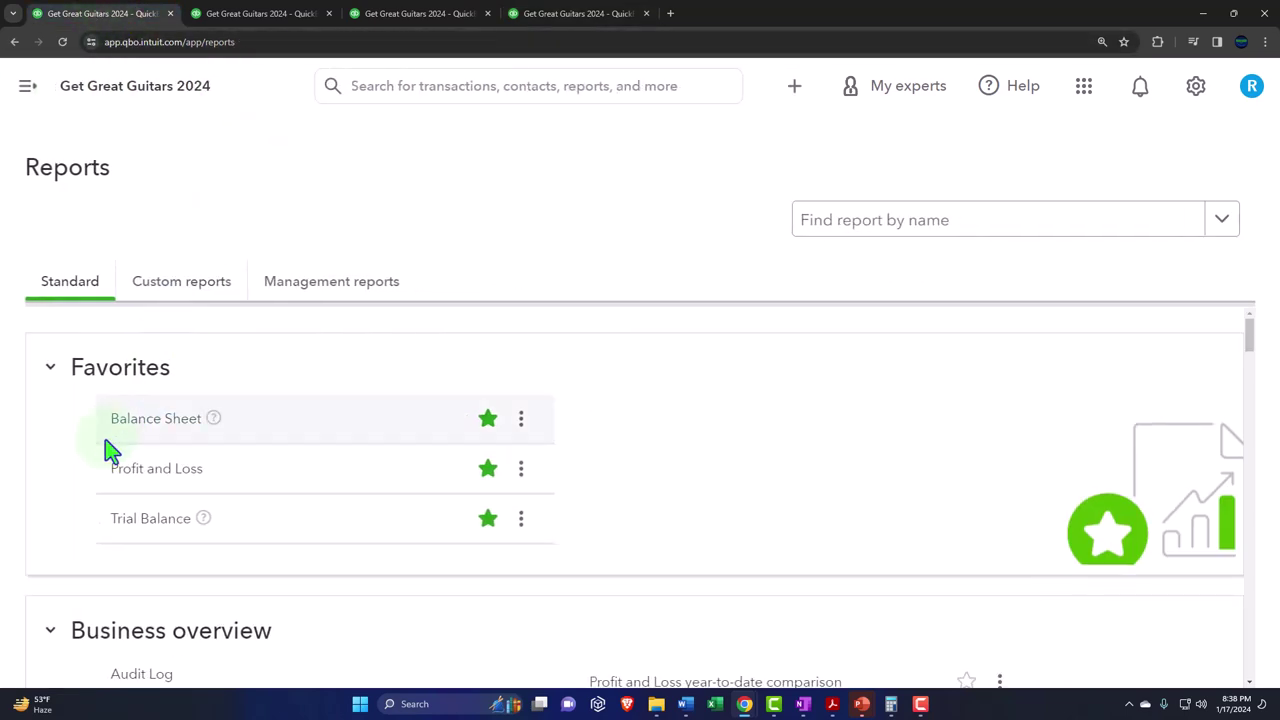
{"action": "scroll", "coordinate": [45, 466], "scroll_direction": "down", "scroll_amount": 2}
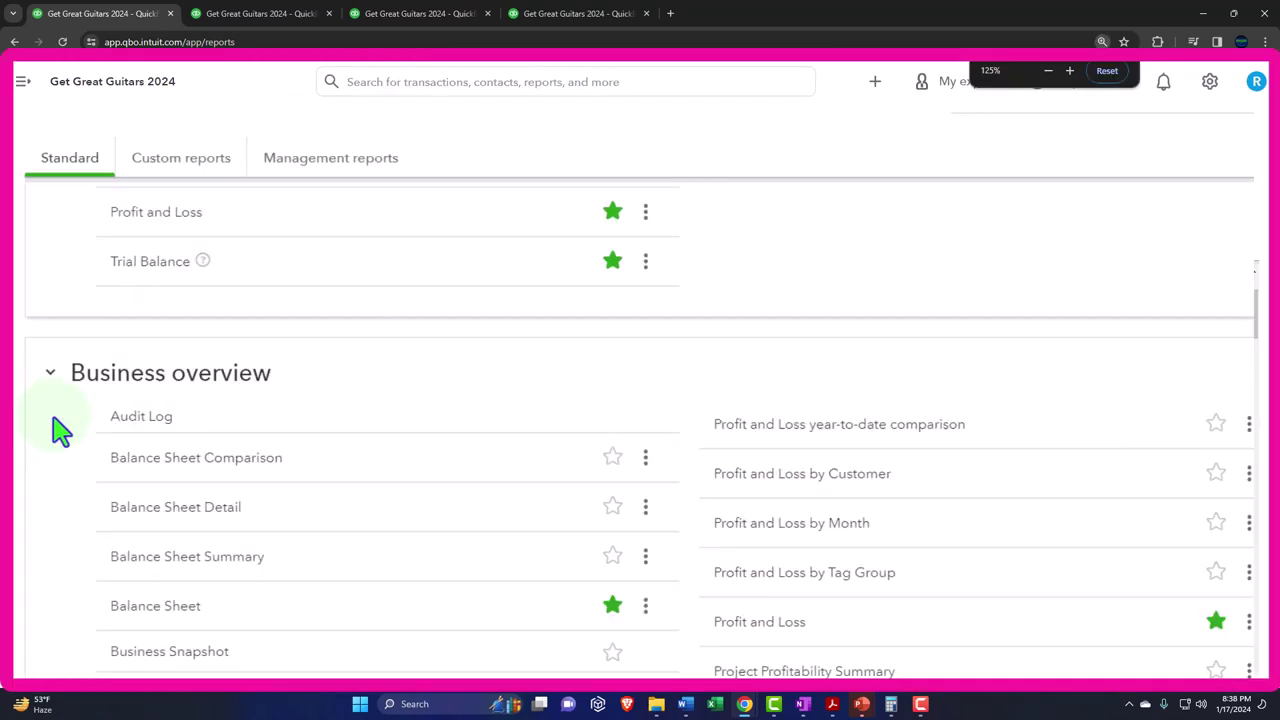
{"action": "scroll", "coordinate": [52, 428], "scroll_direction": "down", "scroll_amount": 3}
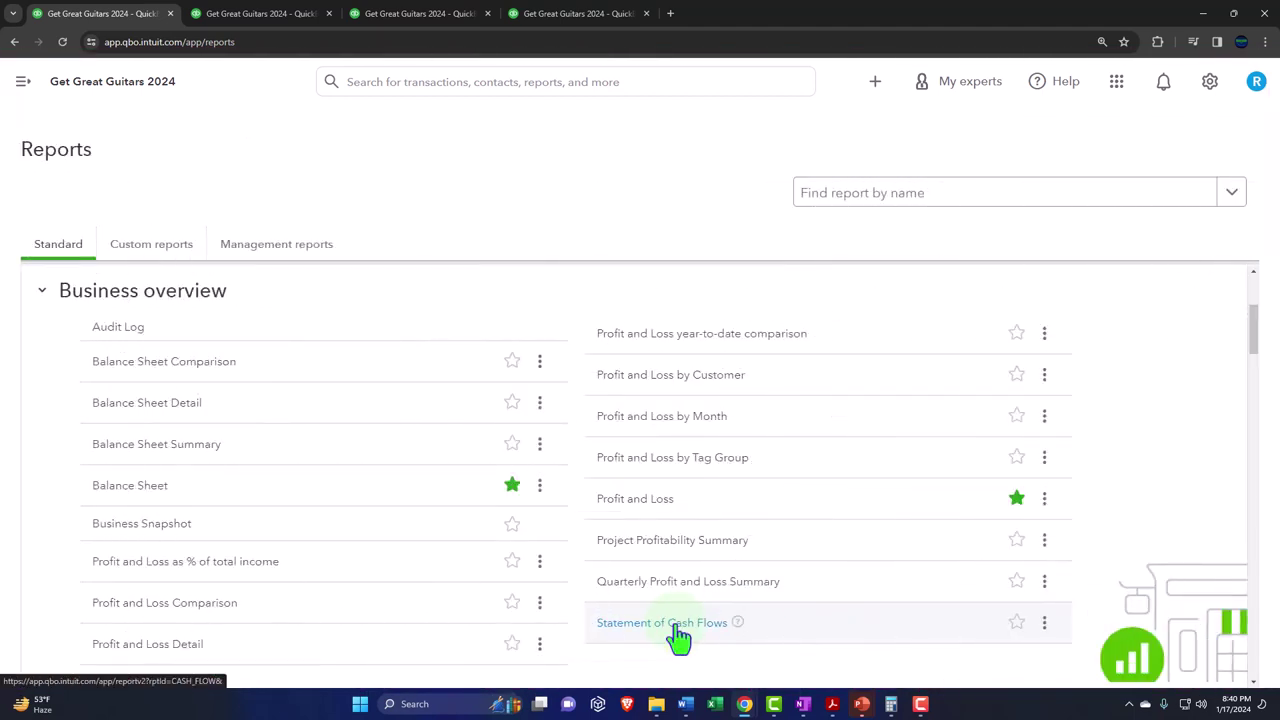
Revisit the Balance Sheet and Profit and Loss reports, and examine the Who owes you section of the reports list
{"action": "left_click", "coordinate": [265, 13]}
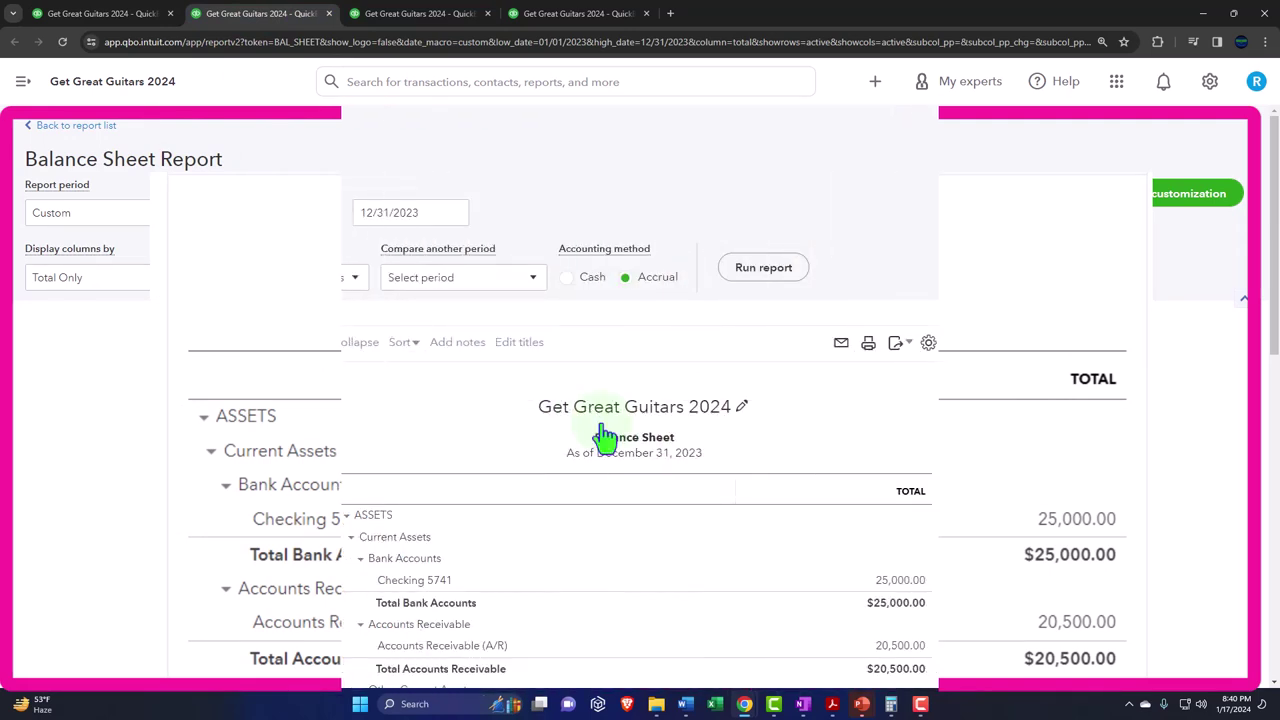
{"action": "left_click", "coordinate": [440, 14]}
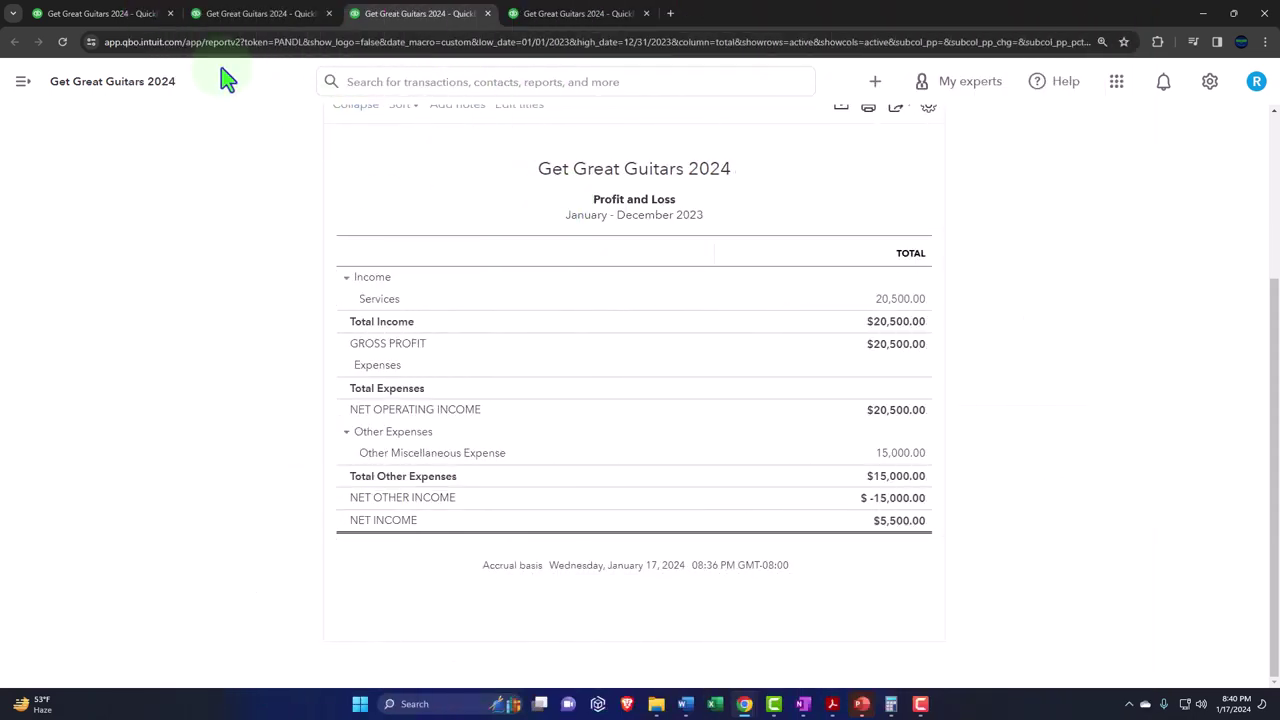
{"action": "left_click", "coordinate": [133, 14]}
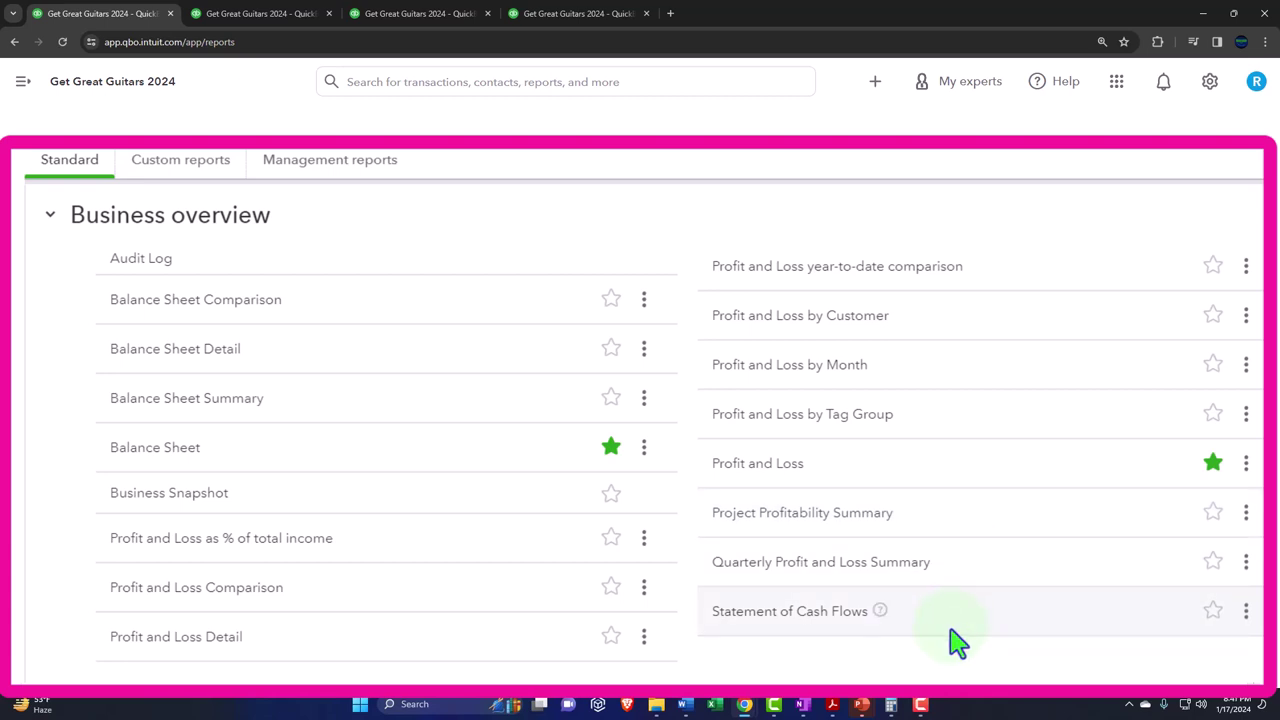
{"action": "scroll", "coordinate": [955, 640], "scroll_direction": "down", "scroll_amount": 4}
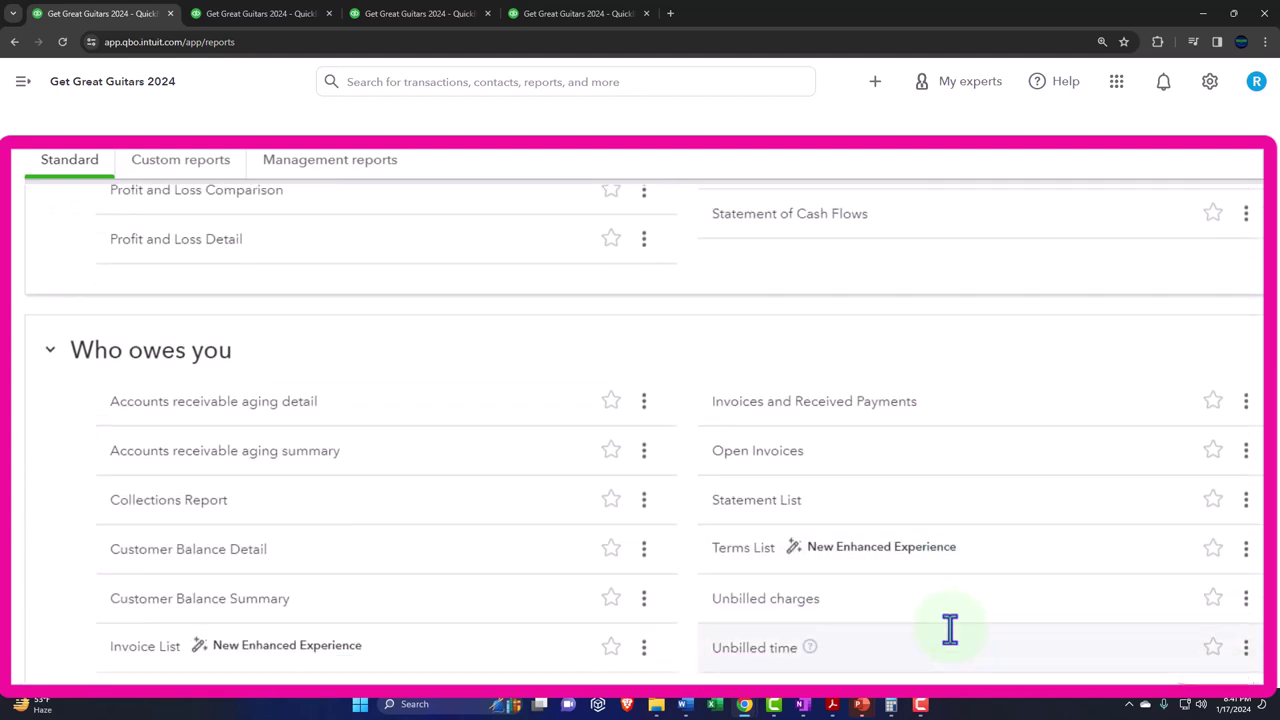
{"action": "scroll", "coordinate": [950, 630], "scroll_direction": "down", "scroll_amount": 1}
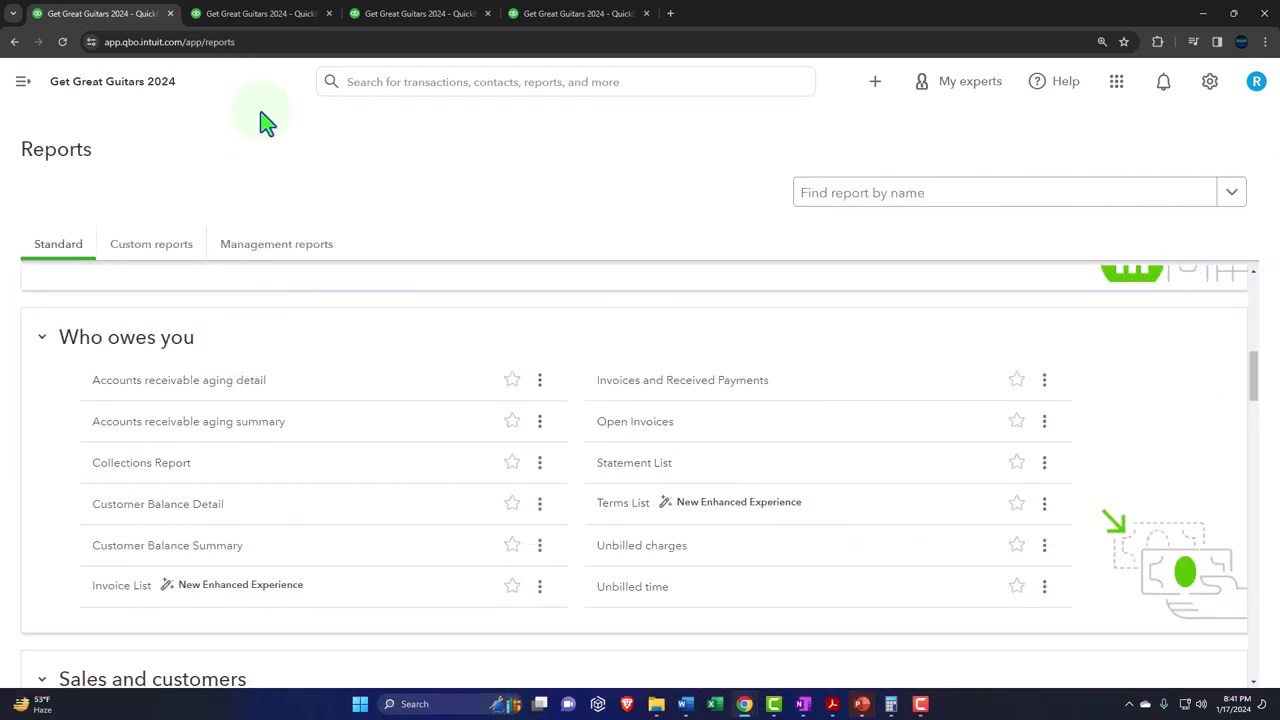
Drill into the Accounts Receivable amount on the Balance Sheet to review its transactions, and return to the report
{"action": "left_click", "coordinate": [252, 15]}
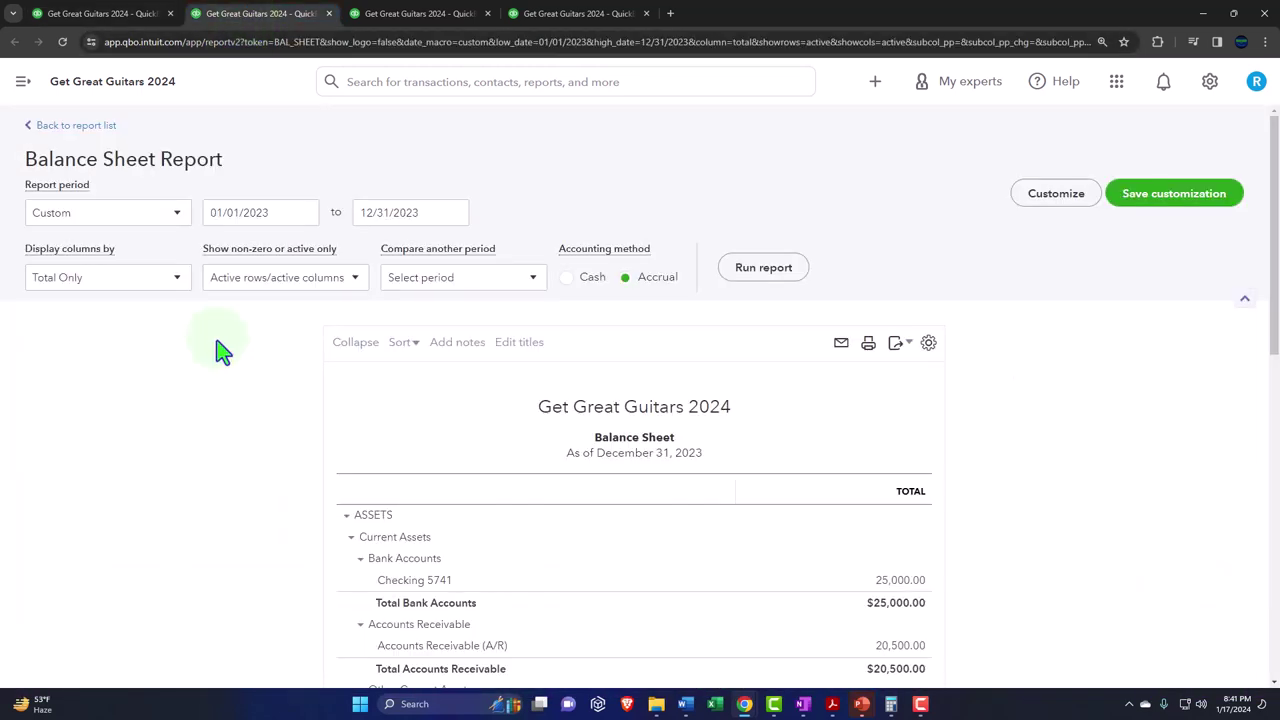
{"action": "scroll", "coordinate": [220, 352], "scroll_direction": "down", "scroll_amount": 2}
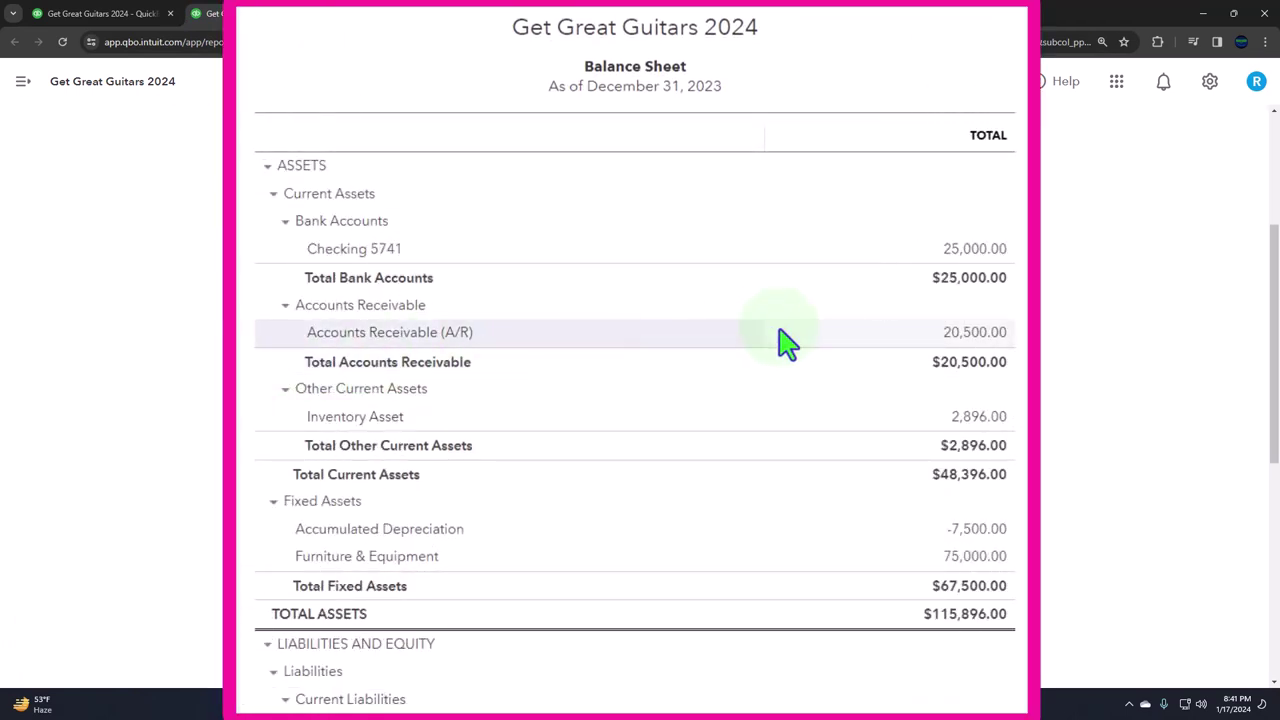
{"action": "left_click", "coordinate": [968, 352]}
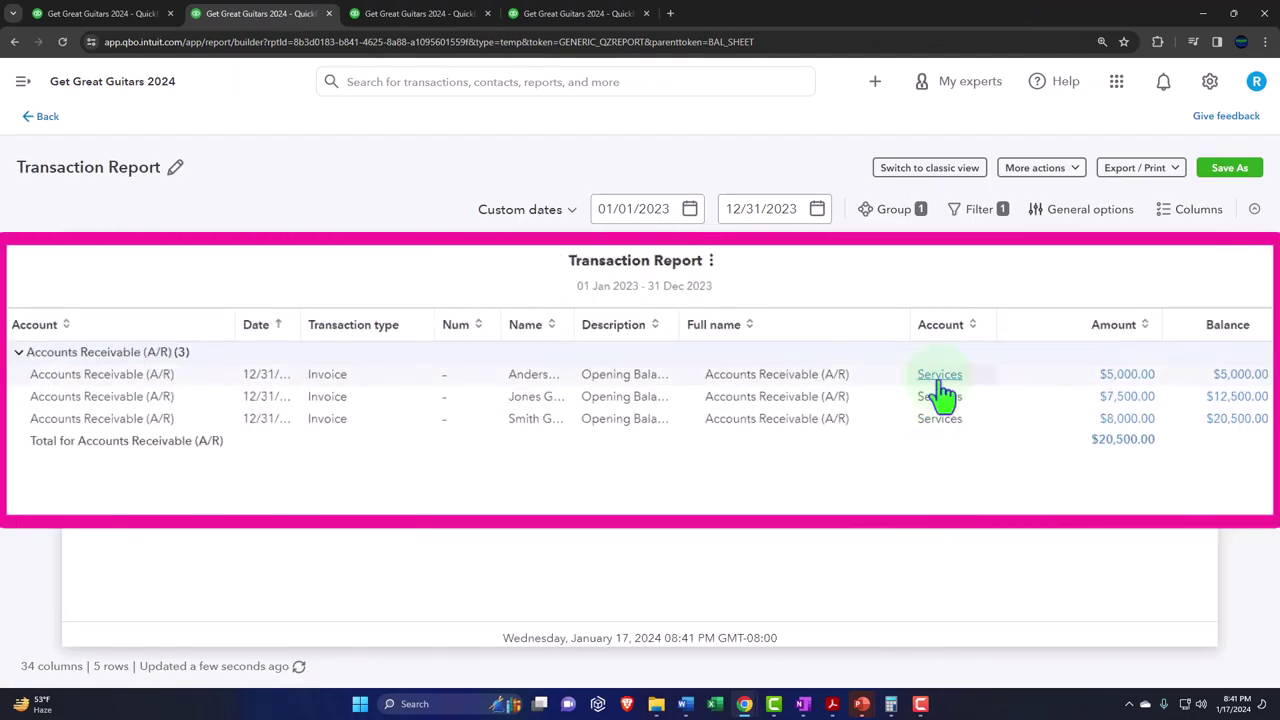
{"action": "left_click", "coordinate": [55, 124]}
Open the Customer Balance Detail report in a new browser tab and compare its total with Accounts Receivable on the Balance Sheet
{"action": "left_click", "coordinate": [105, 13]}
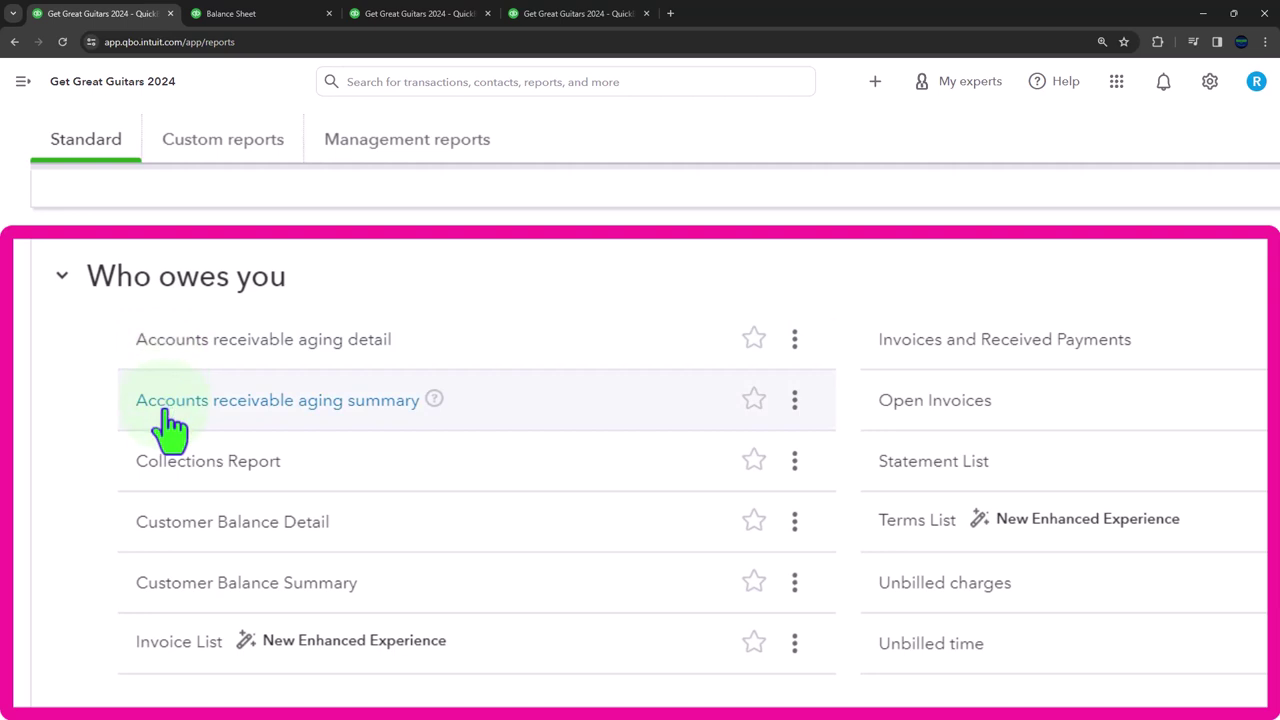
{"action": "right_click", "coordinate": [205, 522]}
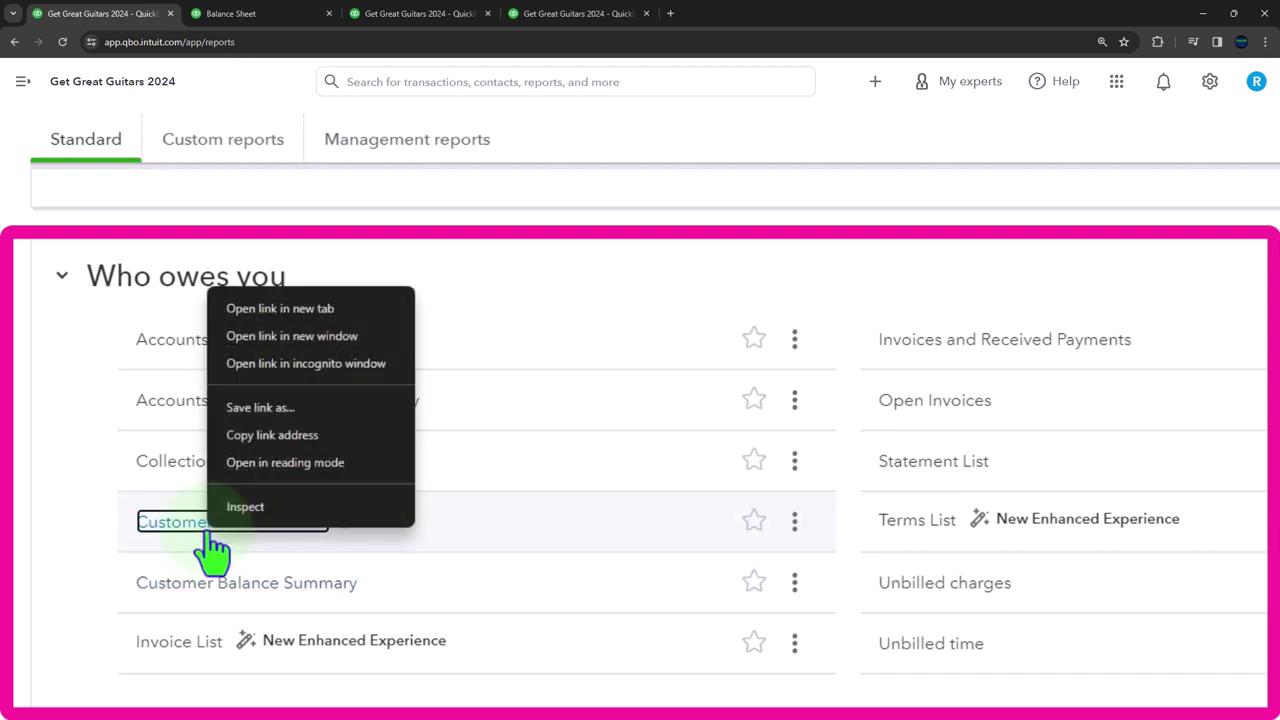
{"action": "left_click", "coordinate": [265, 310]}
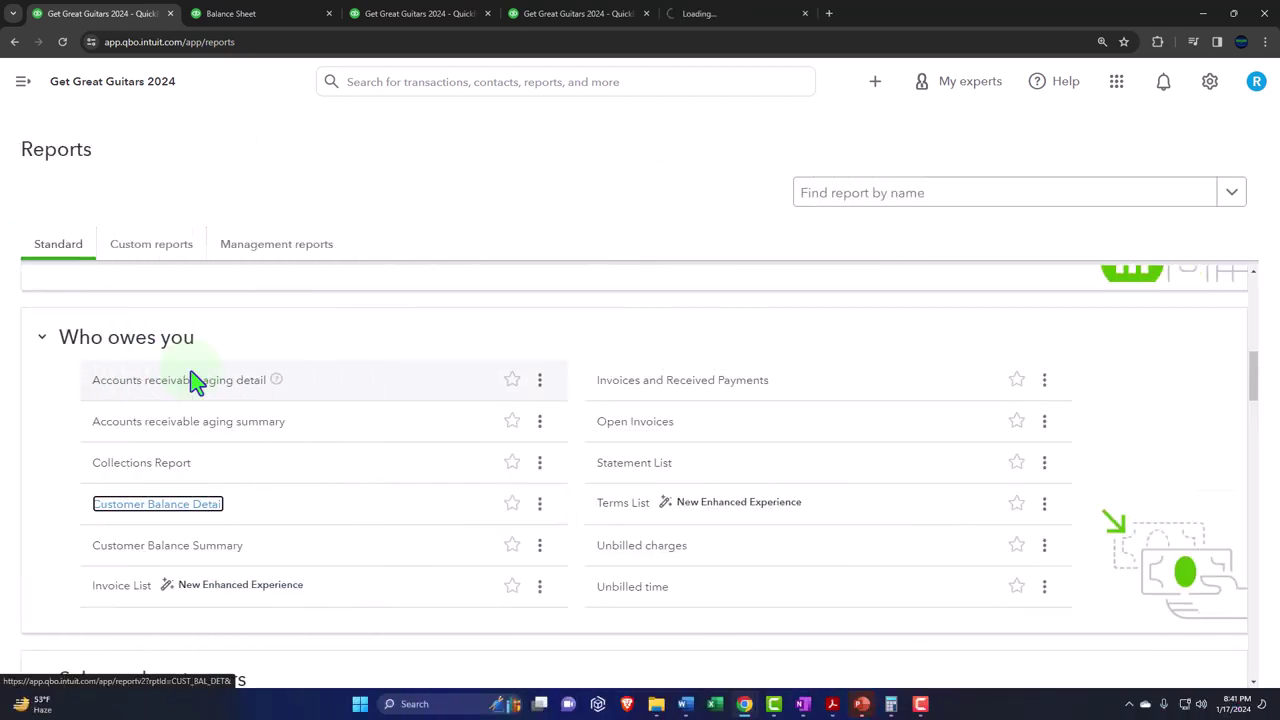
{"action": "left_click", "coordinate": [709, 15]}
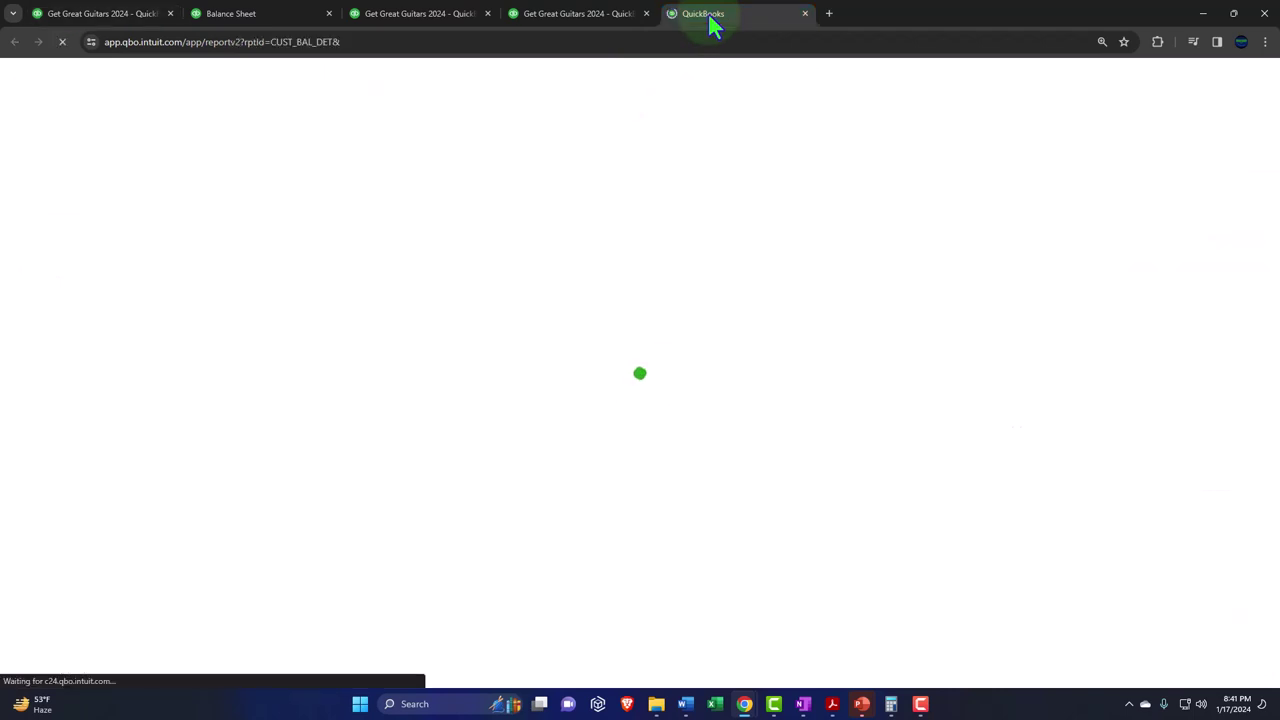
{"action": "scroll", "coordinate": [737, 457], "scroll_direction": "down", "scroll_amount": 2}
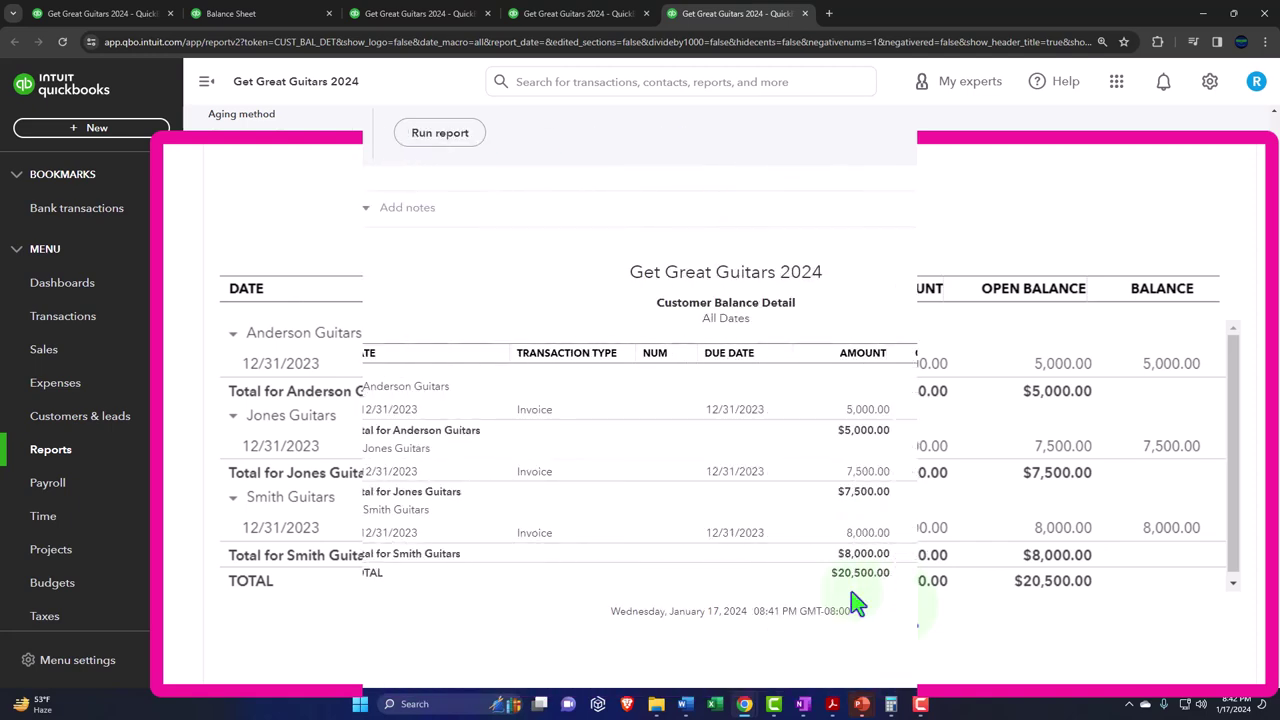
{"action": "left_click", "coordinate": [280, 20]}
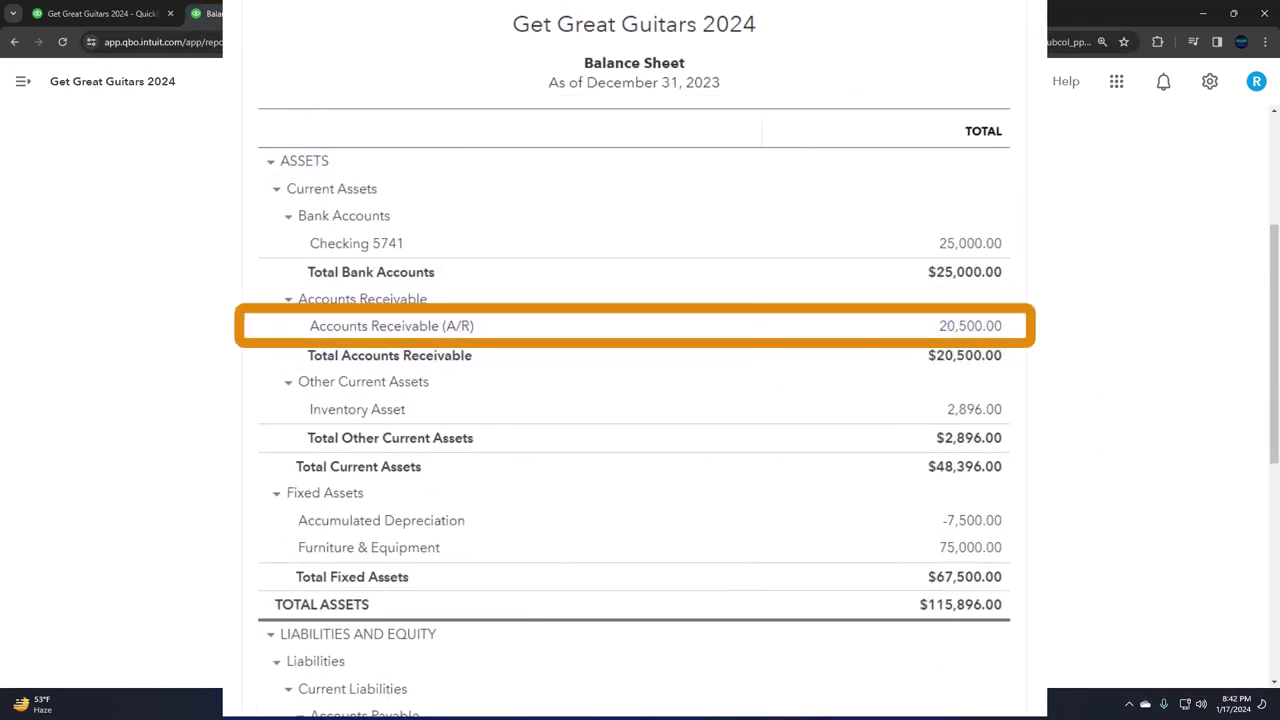
Examine the reports offered in the Who owes you and Sales and customers sections of the reports list
{"action": "left_click", "coordinate": [124, 12]}
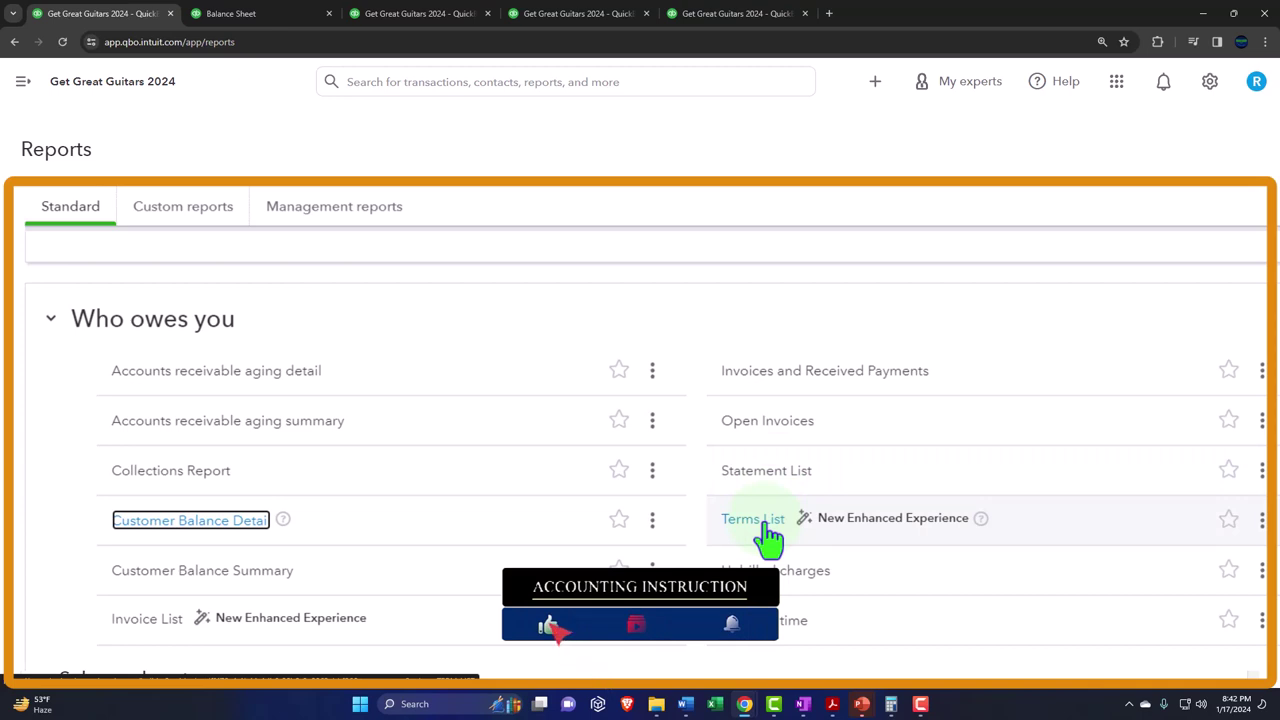
{"action": "scroll", "coordinate": [768, 540], "scroll_direction": "down", "scroll_amount": 1}
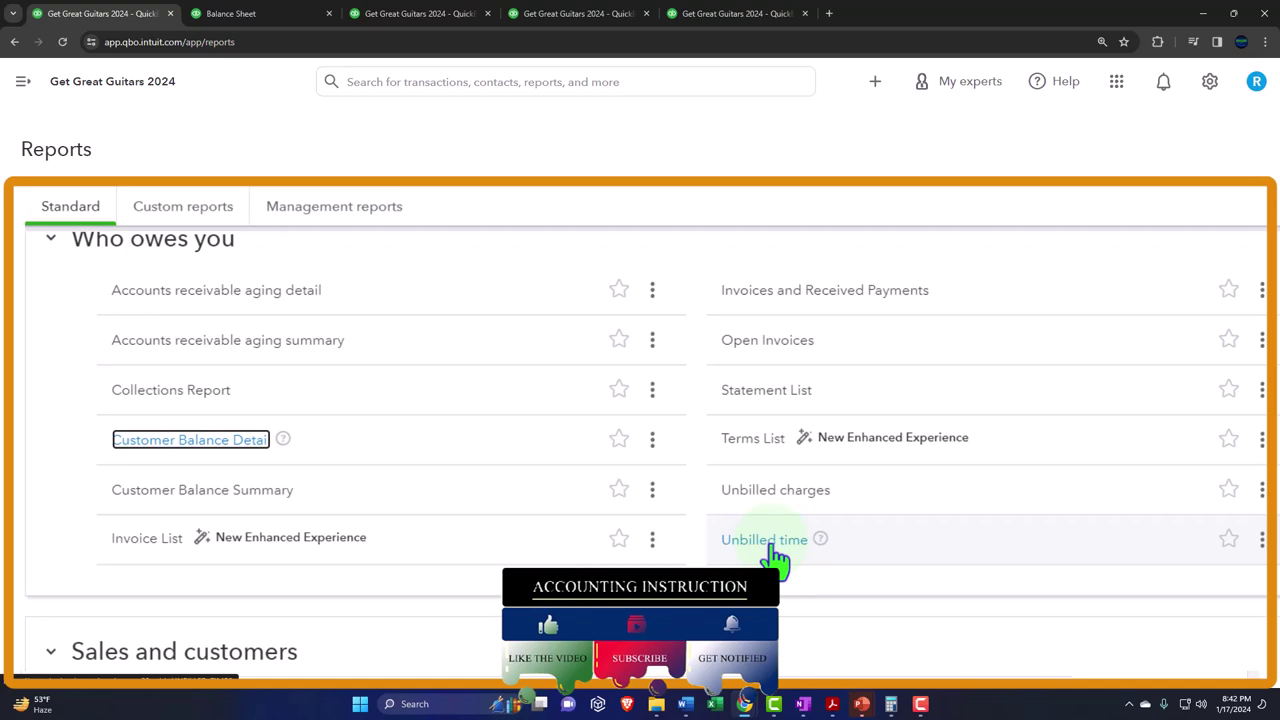
{"action": "scroll", "coordinate": [778, 560], "scroll_direction": "down", "scroll_amount": 4}
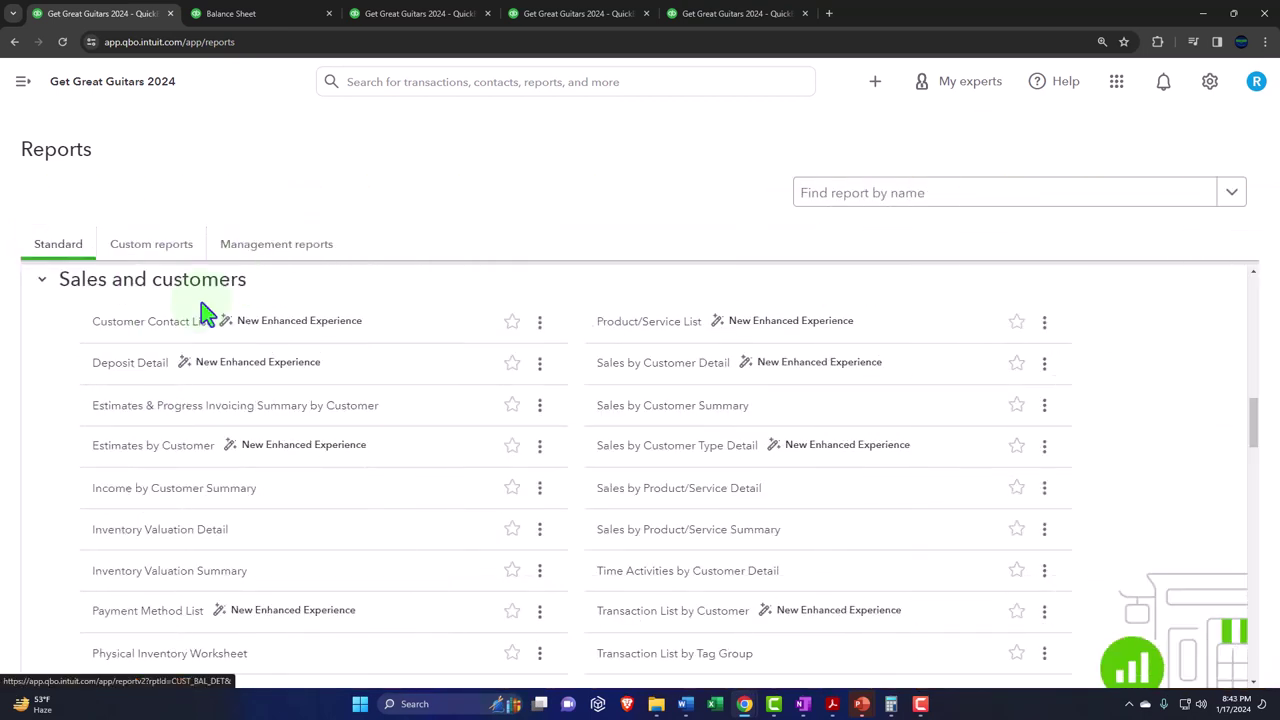
Review the Profit and Loss and Trial Balance reports alongside the sales reports offered in the Sales and customers section
{"action": "left_click", "coordinate": [388, 22]}
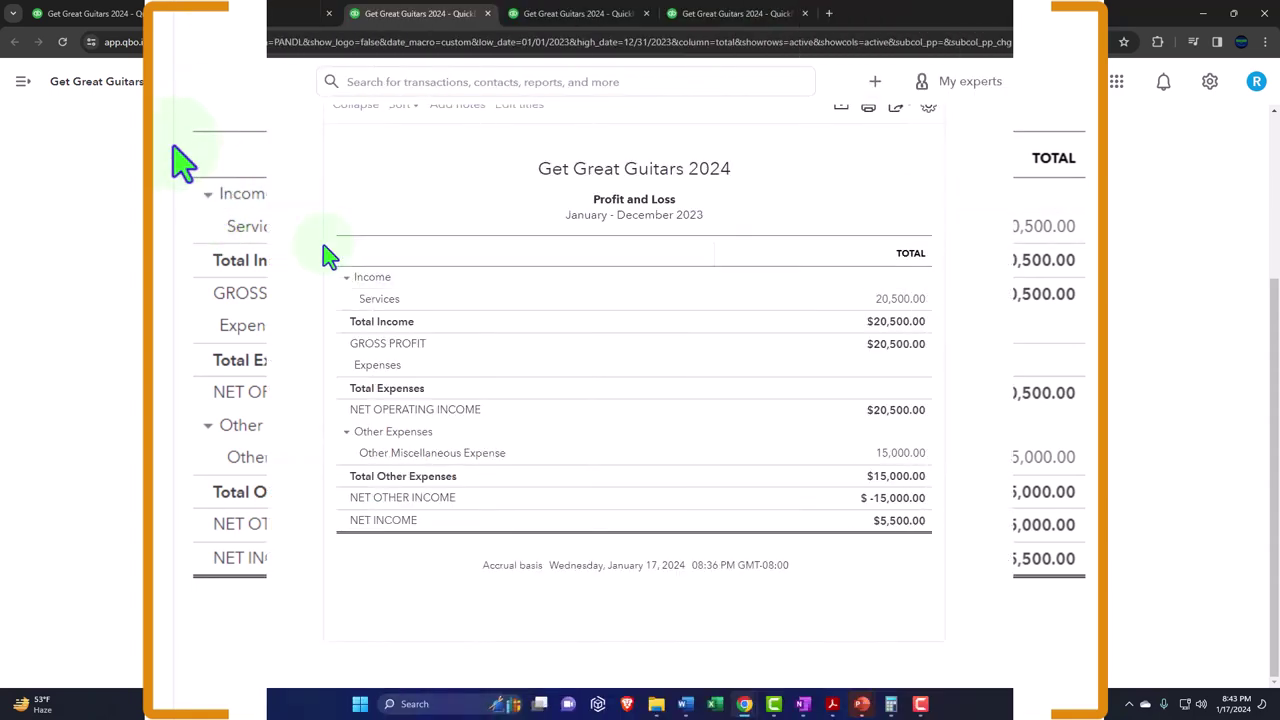
{"action": "left_click", "coordinate": [127, 12]}
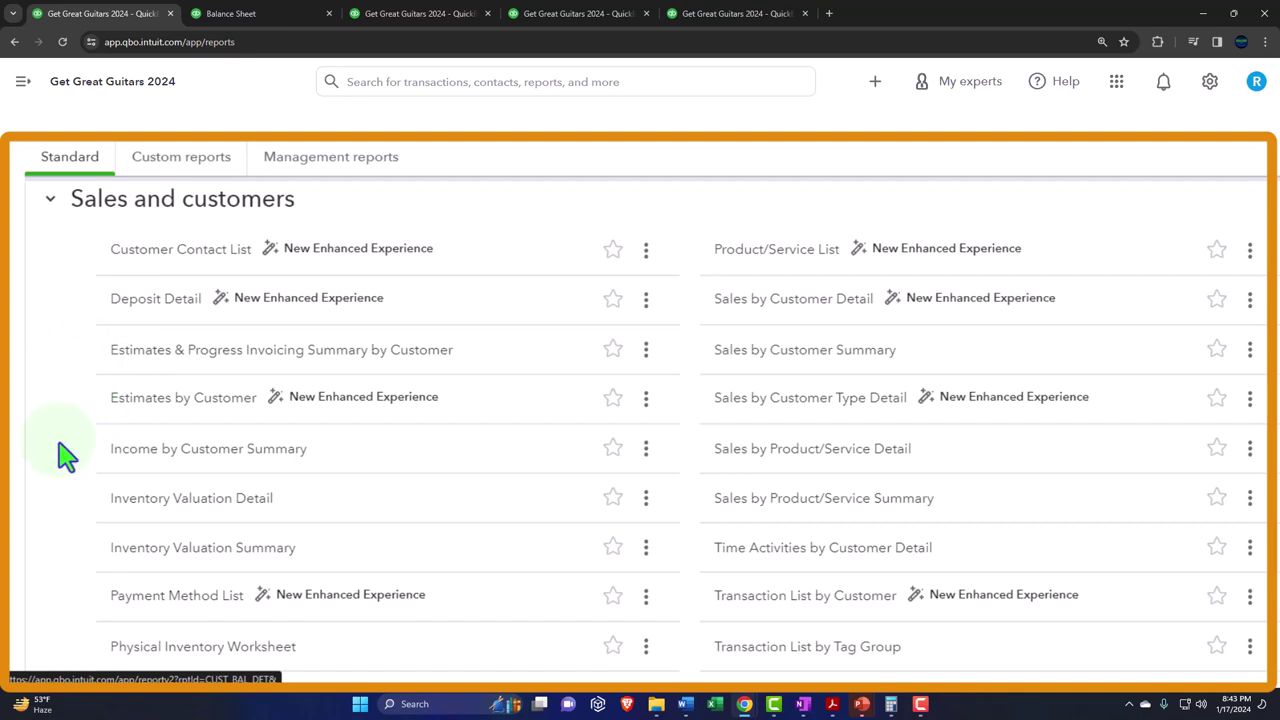
{"action": "scroll", "coordinate": [65, 455], "scroll_direction": "down", "scroll_amount": 1}
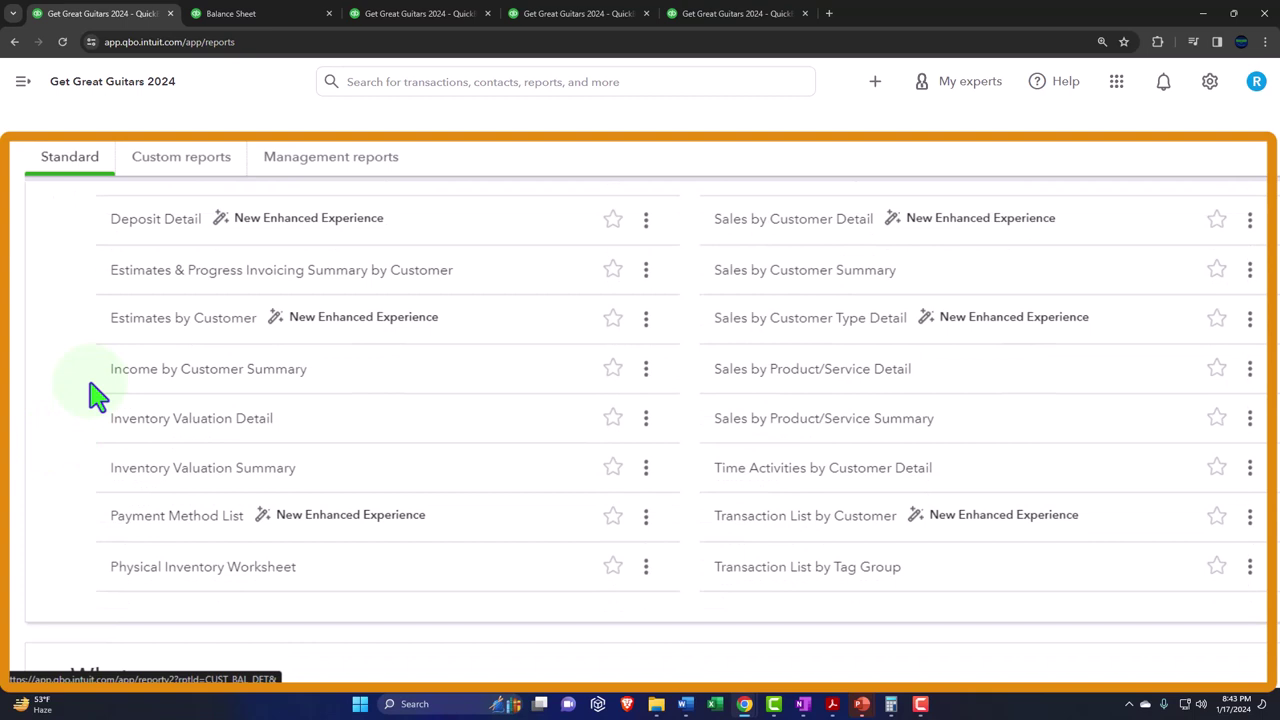
{"action": "left_click", "coordinate": [535, 20]}
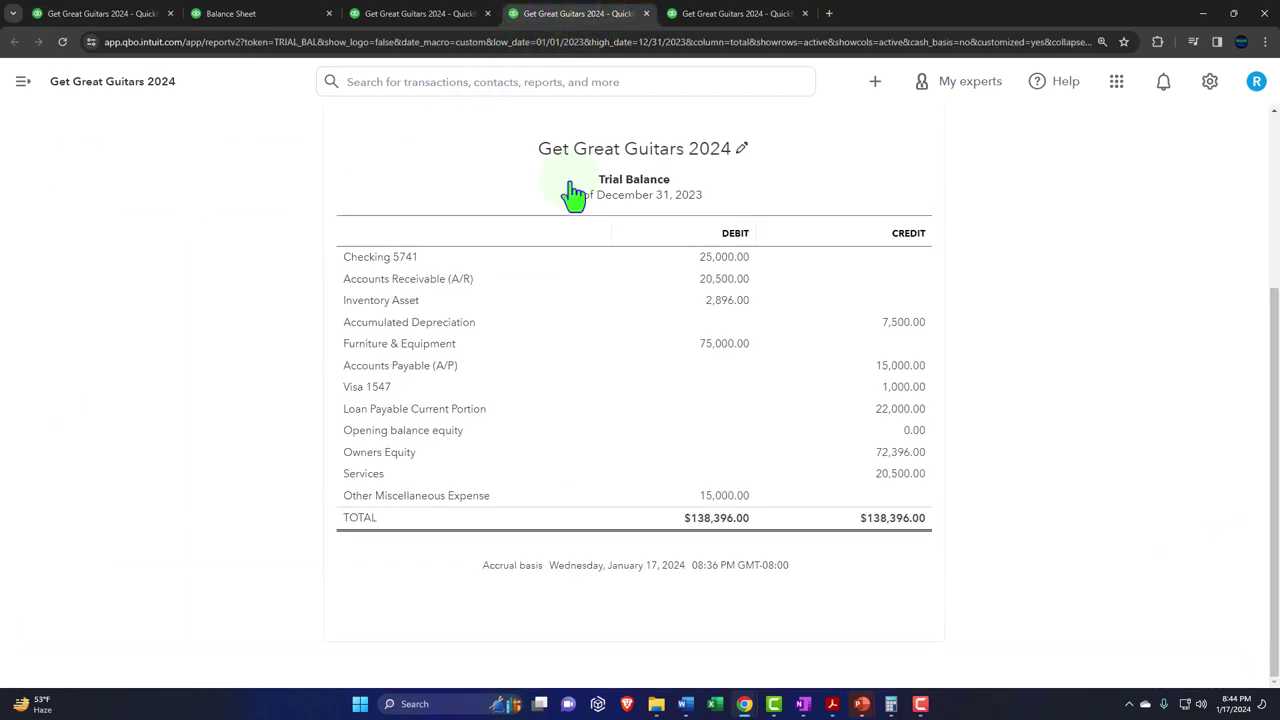
{"action": "left_click", "coordinate": [735, 13]}
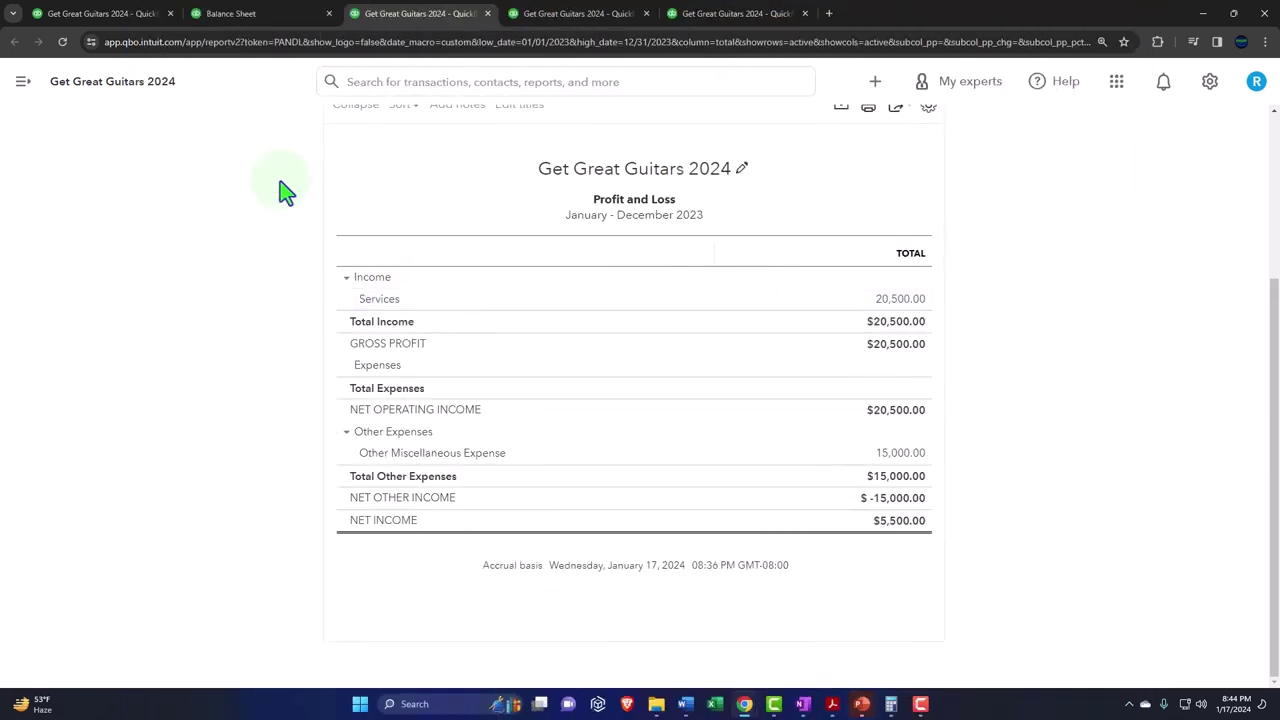
Drill into the Inventory Asset amount on the Balance Sheet to review its transactions, and return to the report
{"action": "left_click", "coordinate": [96, 13]}
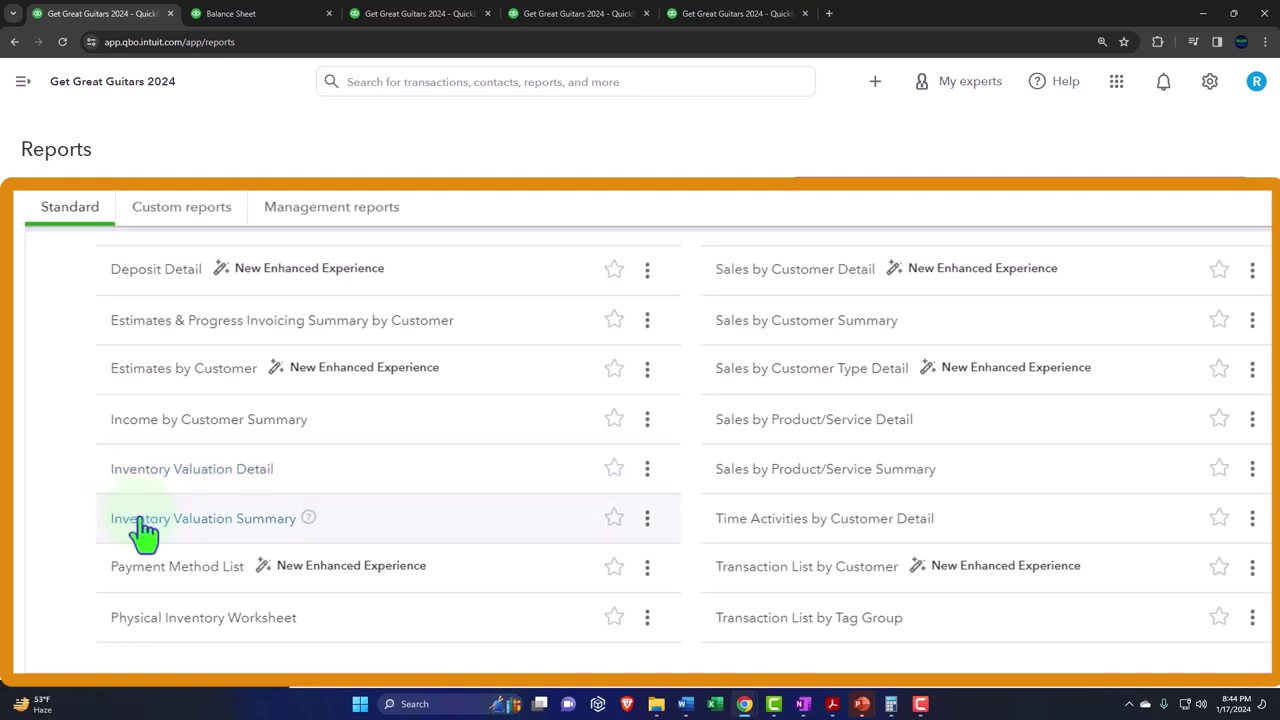
{"action": "left_click", "coordinate": [284, 16]}
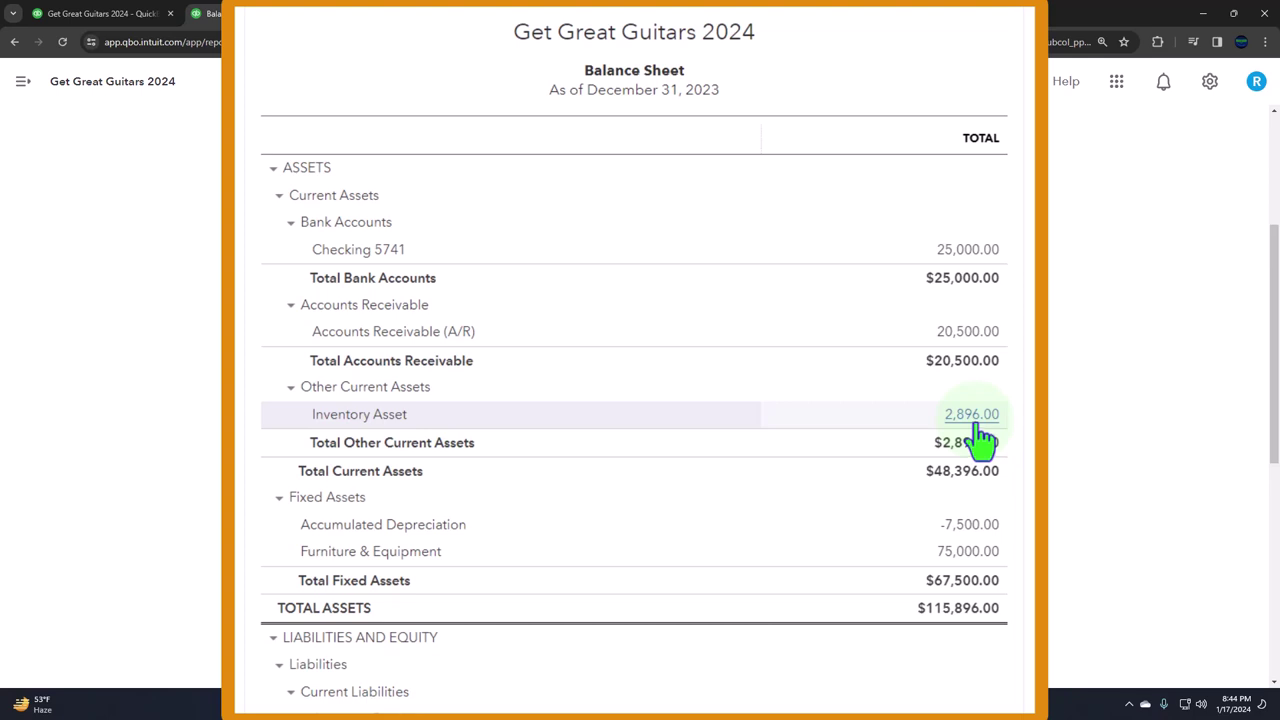
{"action": "left_click", "coordinate": [980, 427]}
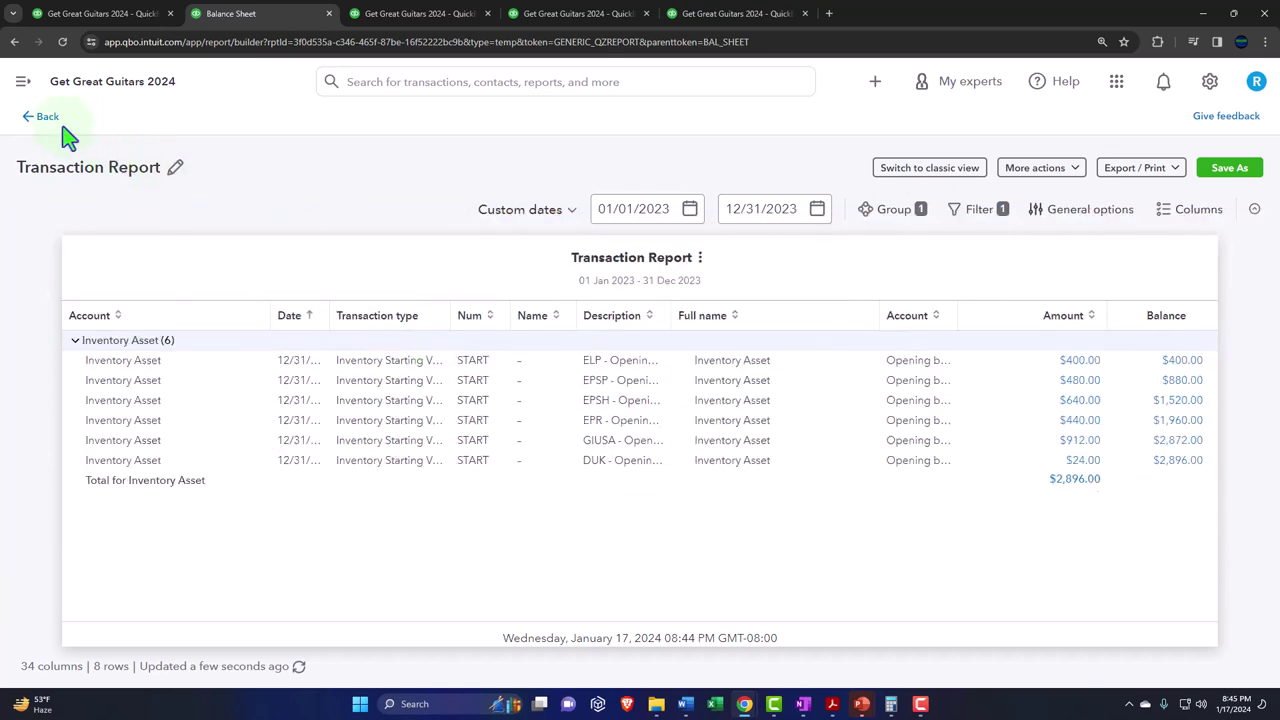
{"action": "left_click", "coordinate": [46, 120]}
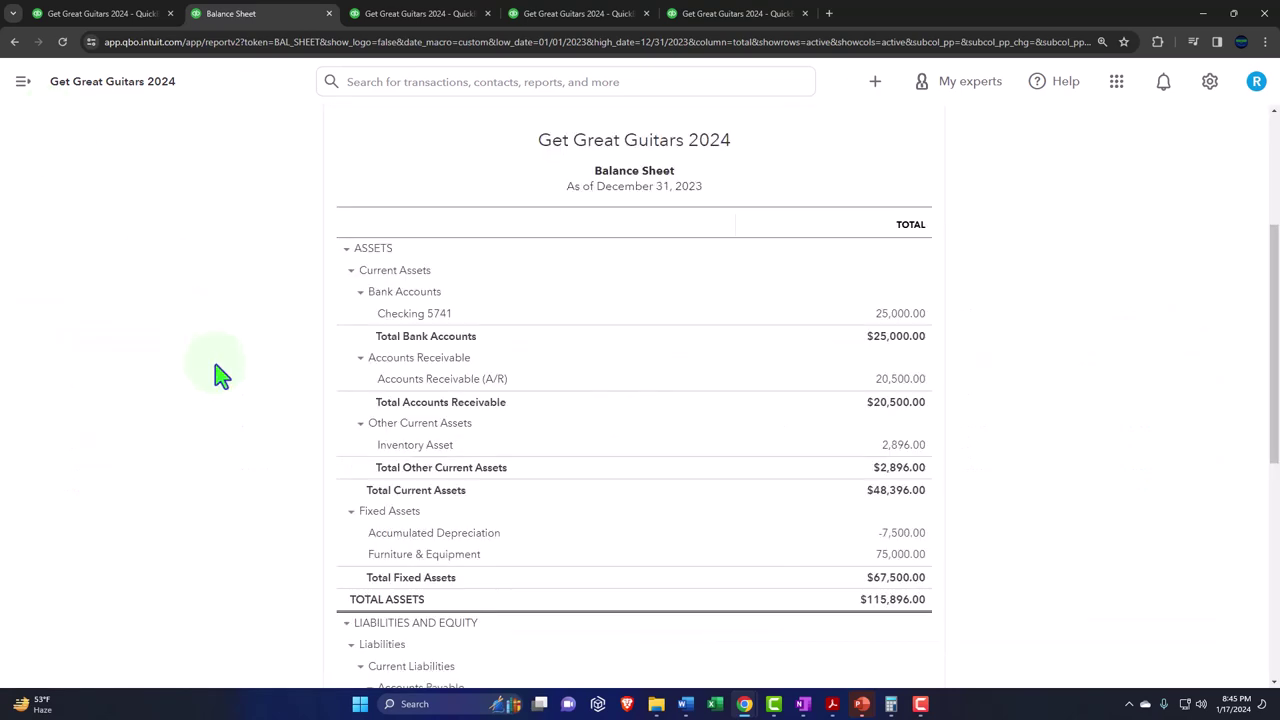
Open the Inventory Valuation Summary report in a new browser tab and compare its total with Inventory Asset on the Balance Sheet
{"action": "left_click", "coordinate": [100, 13]}
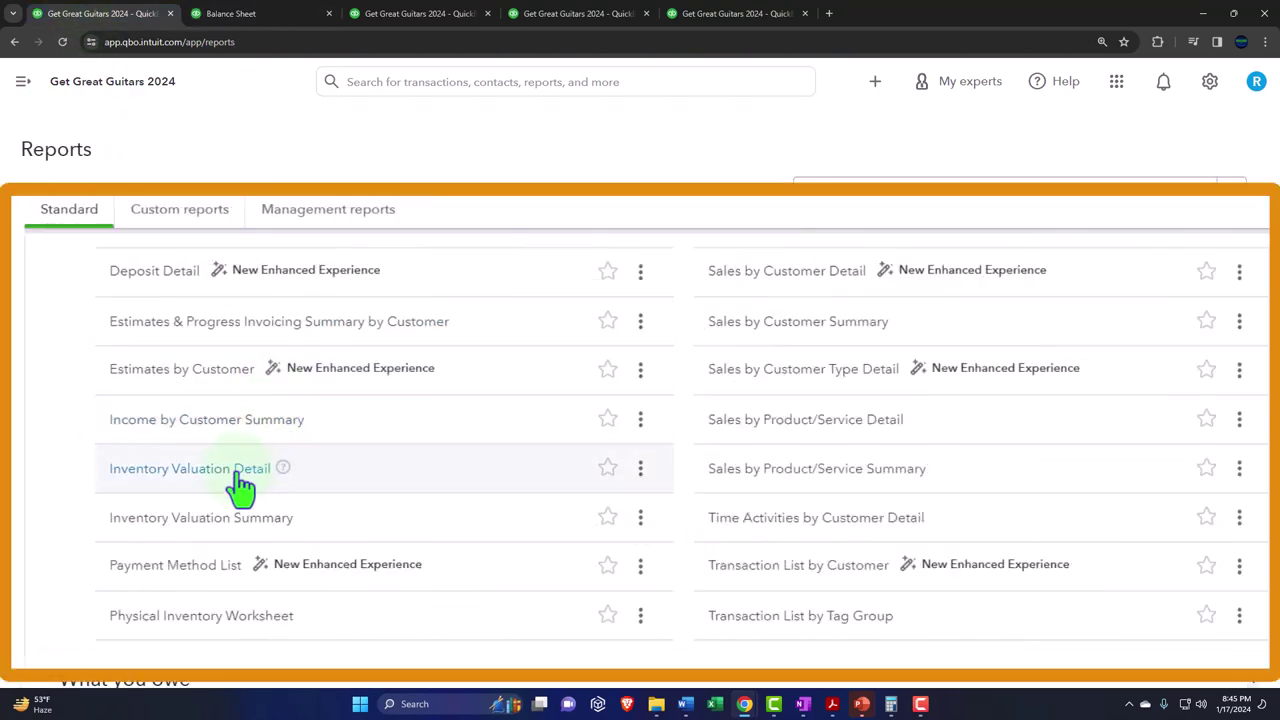
{"action": "right_click", "coordinate": [232, 530]}
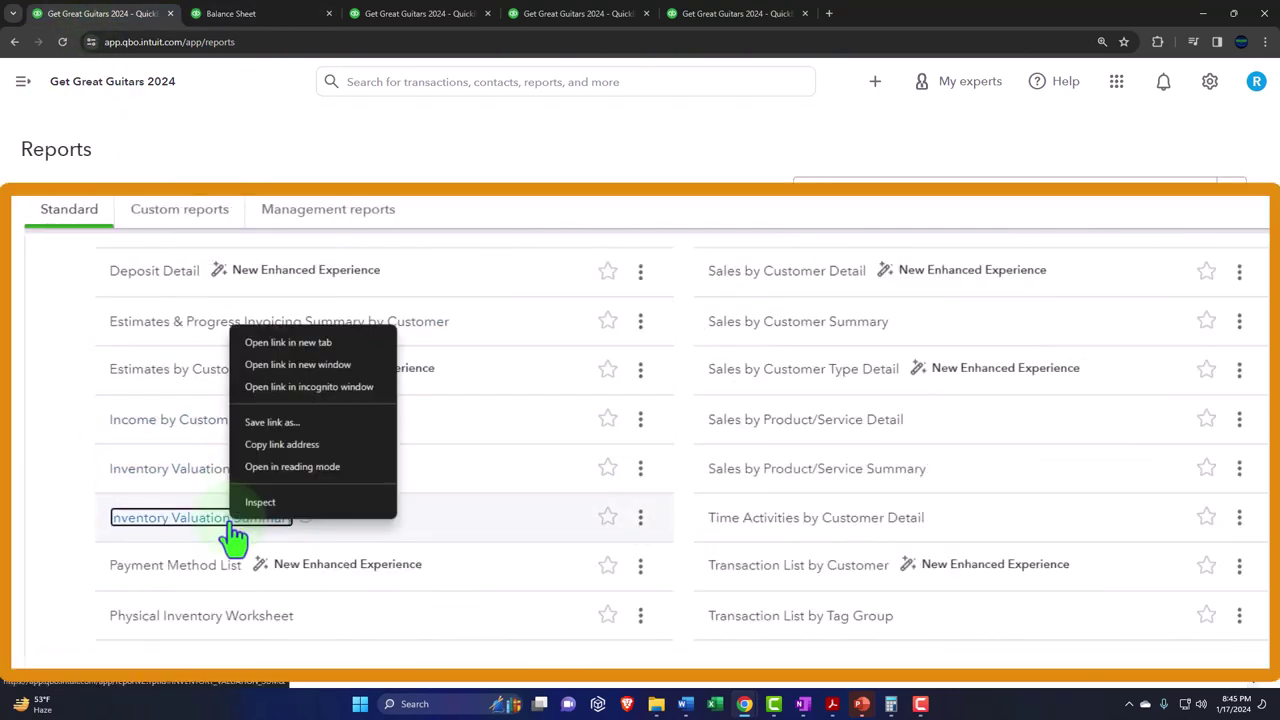
{"action": "left_click", "coordinate": [262, 341]}
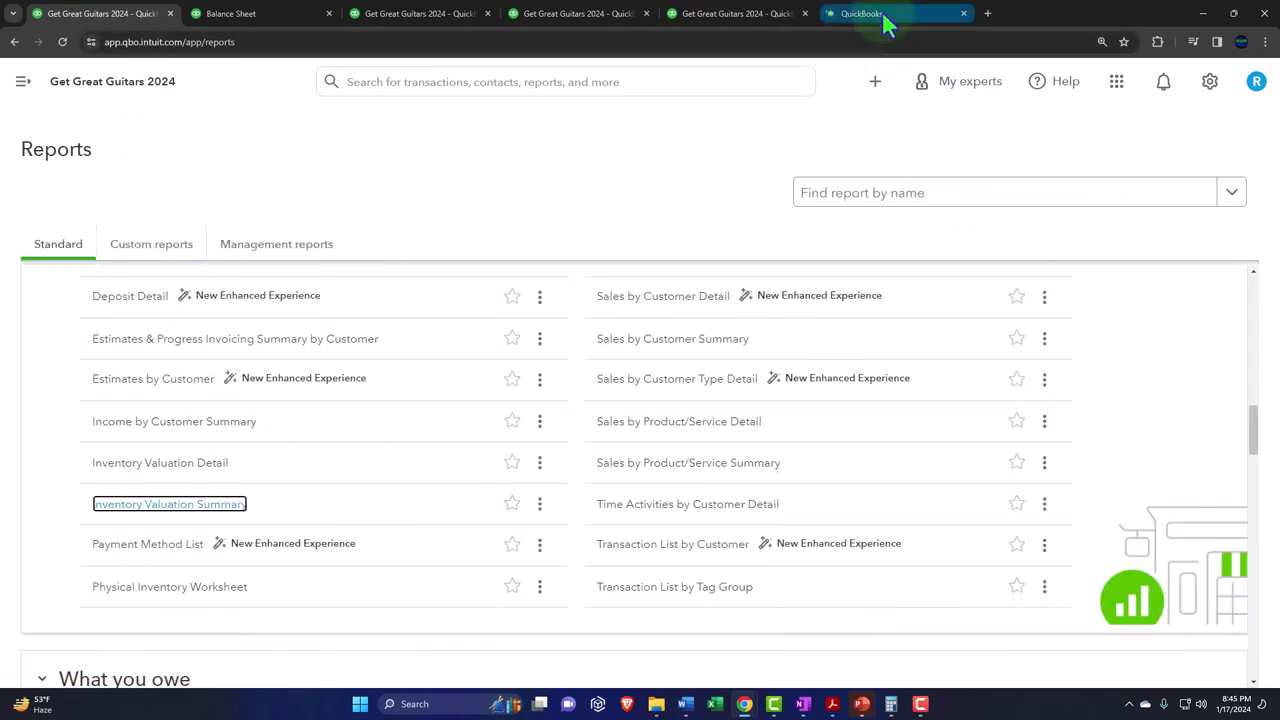
{"action": "left_click", "coordinate": [882, 15]}
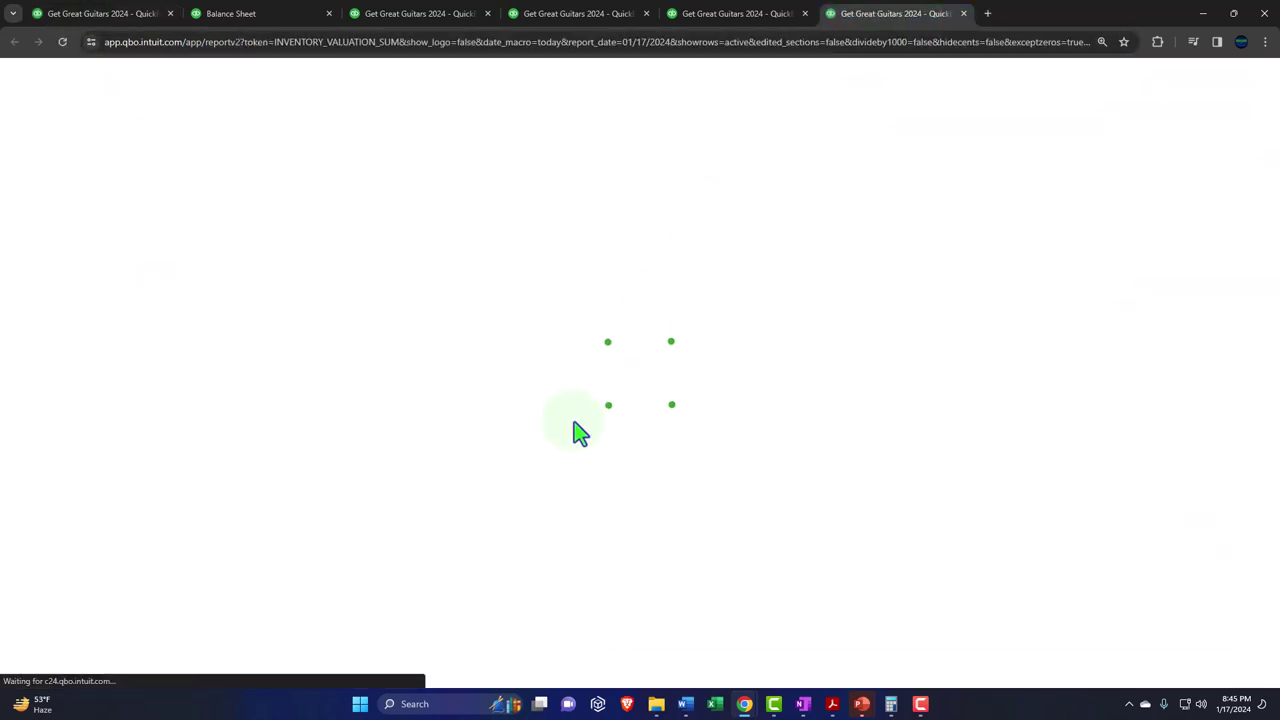
{"action": "left_click", "coordinate": [206, 81]}
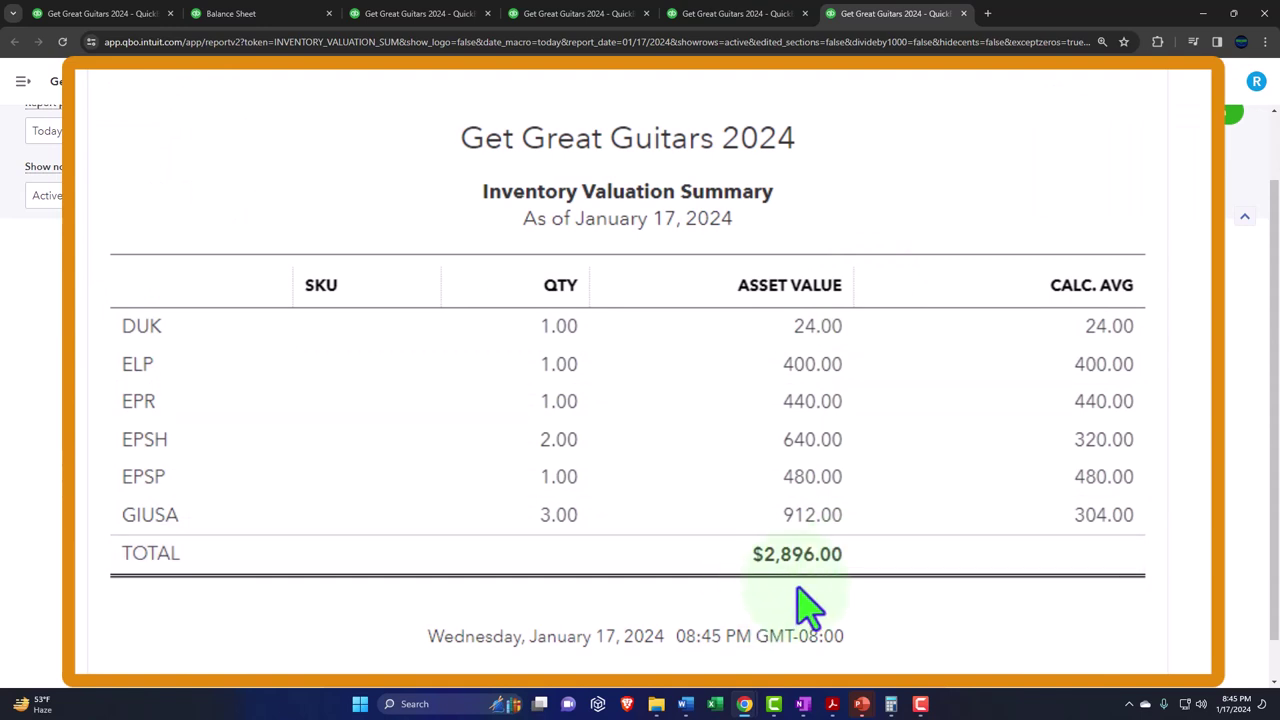
{"action": "left_click", "coordinate": [266, 14]}
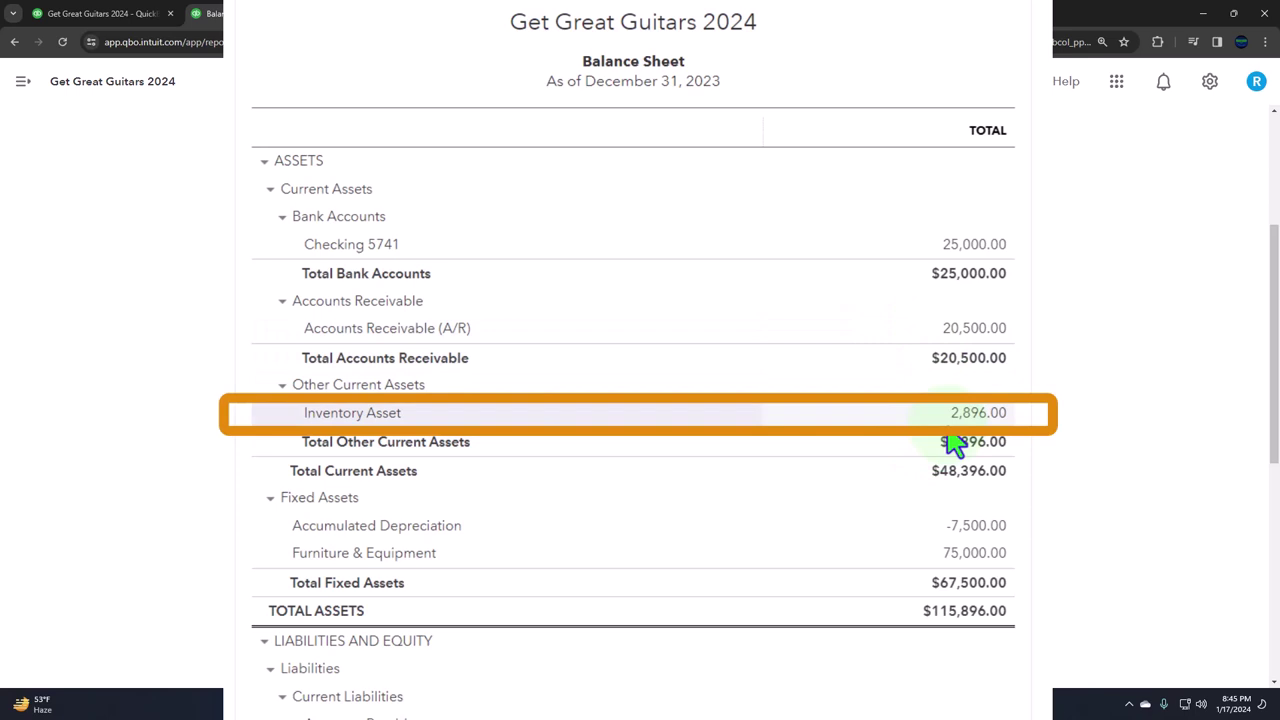
Examine the inventory, sales and transaction list reports in Sales and customers, and the reports offered in What you owe
{"action": "left_click", "coordinate": [100, 13]}
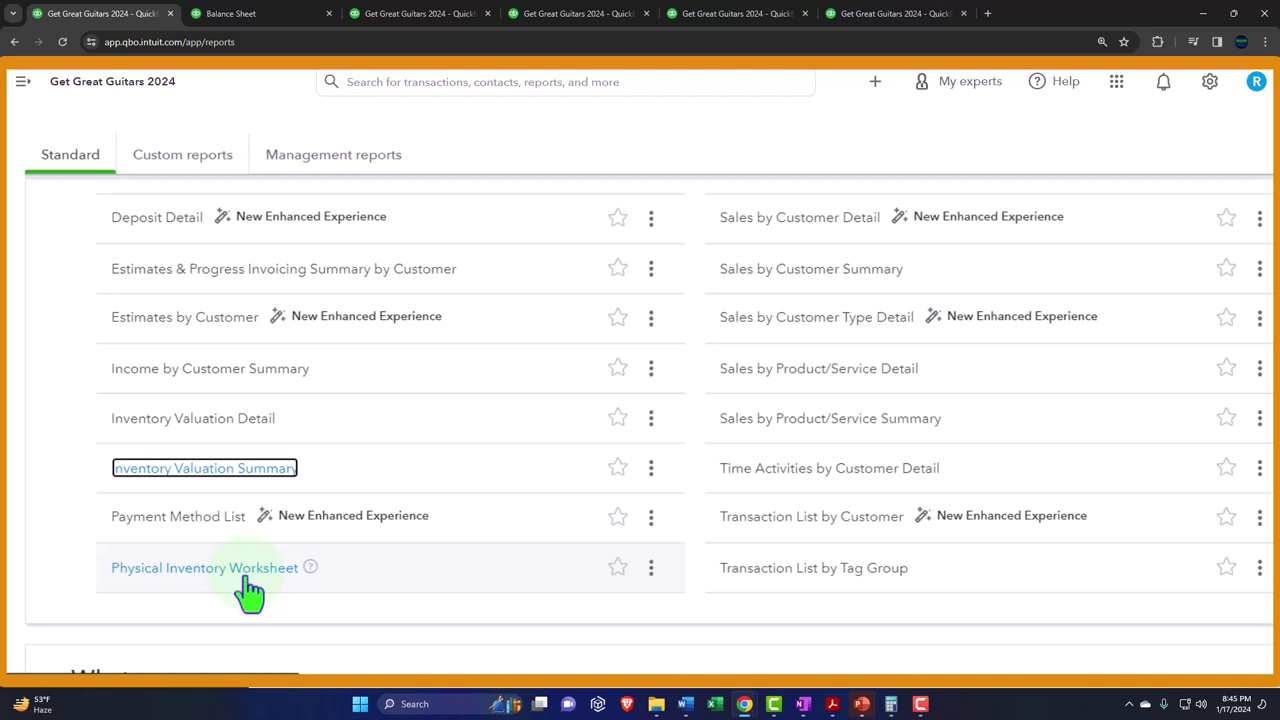
{"action": "scroll", "coordinate": [255, 592], "scroll_direction": "up", "scroll_amount": 1}
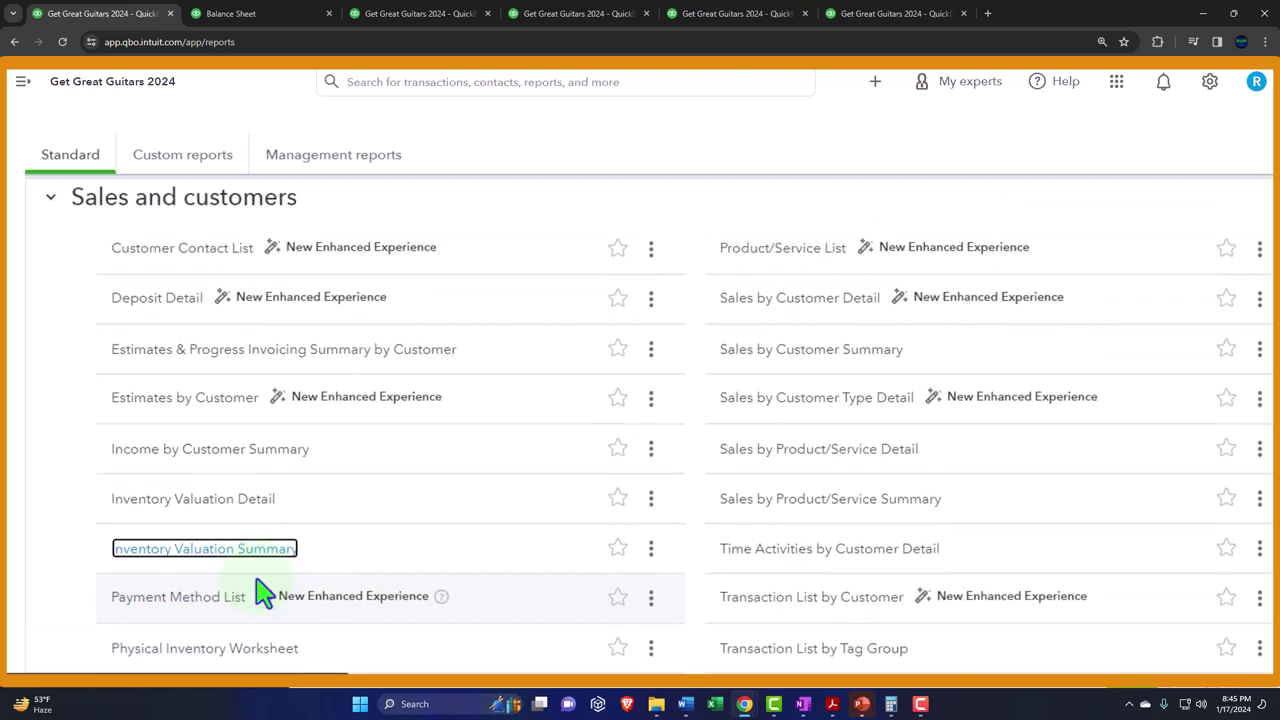
{"action": "left_click", "coordinate": [758, 265]}
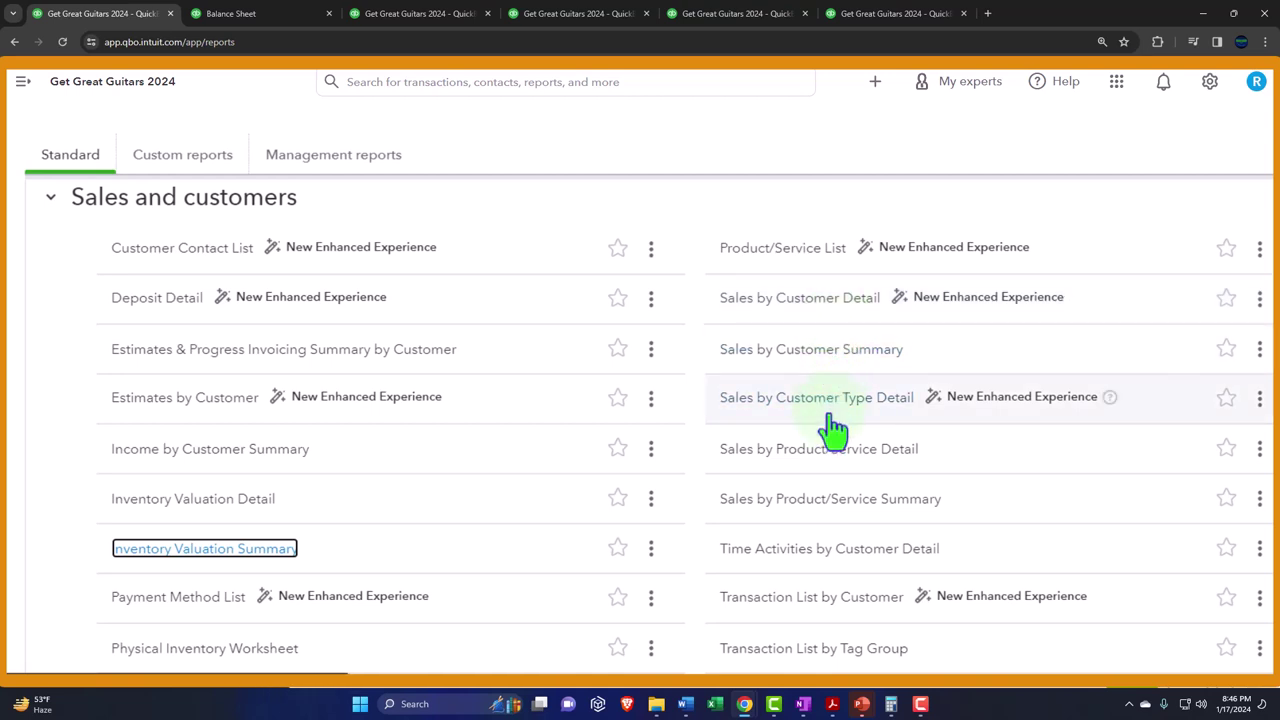
{"action": "scroll", "coordinate": [835, 428], "scroll_direction": "down", "scroll_amount": 1}
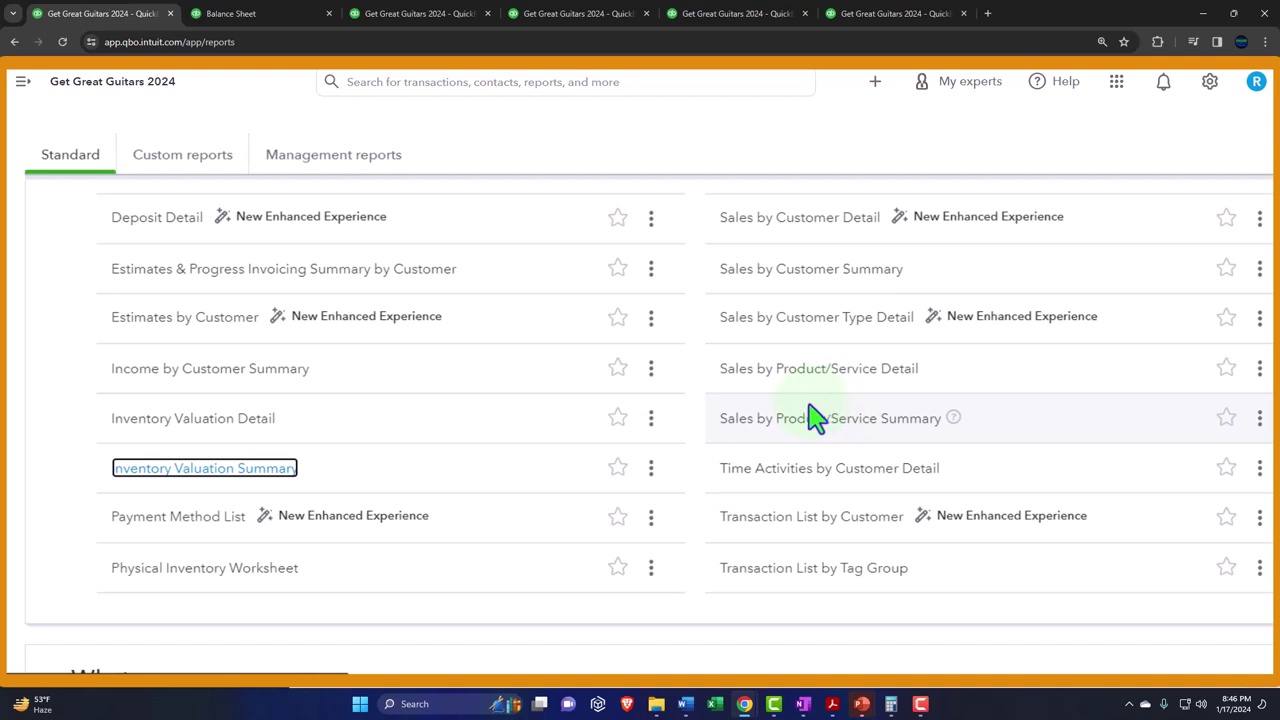
{"action": "left_click", "coordinate": [800, 392]}
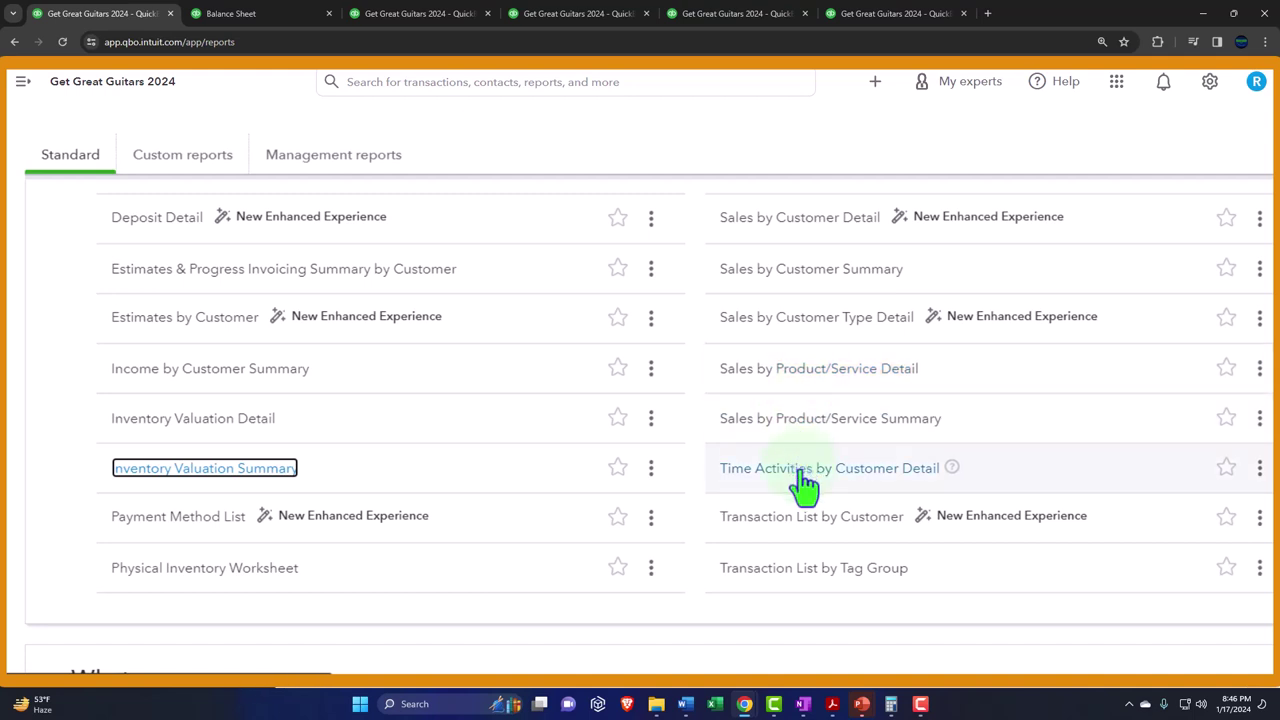
{"action": "scroll", "coordinate": [805, 485], "scroll_direction": "down", "scroll_amount": 1}
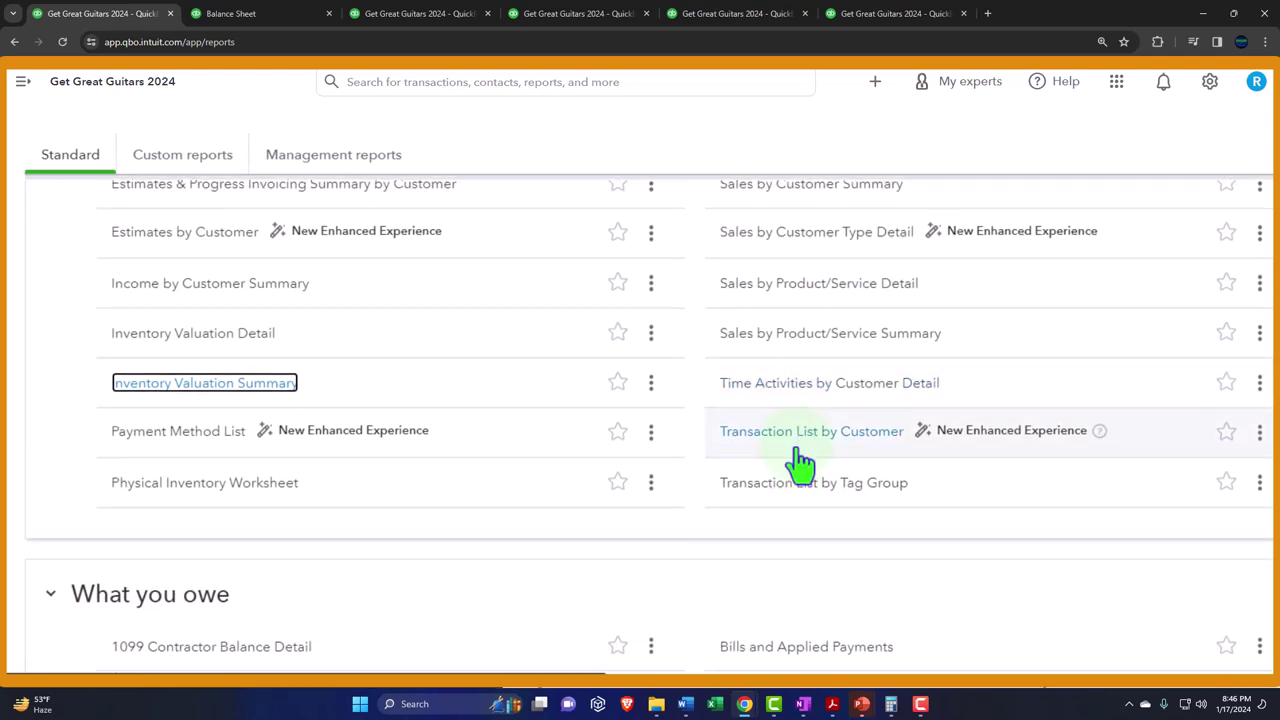
{"action": "scroll", "coordinate": [797, 462], "scroll_direction": "down", "scroll_amount": 1}
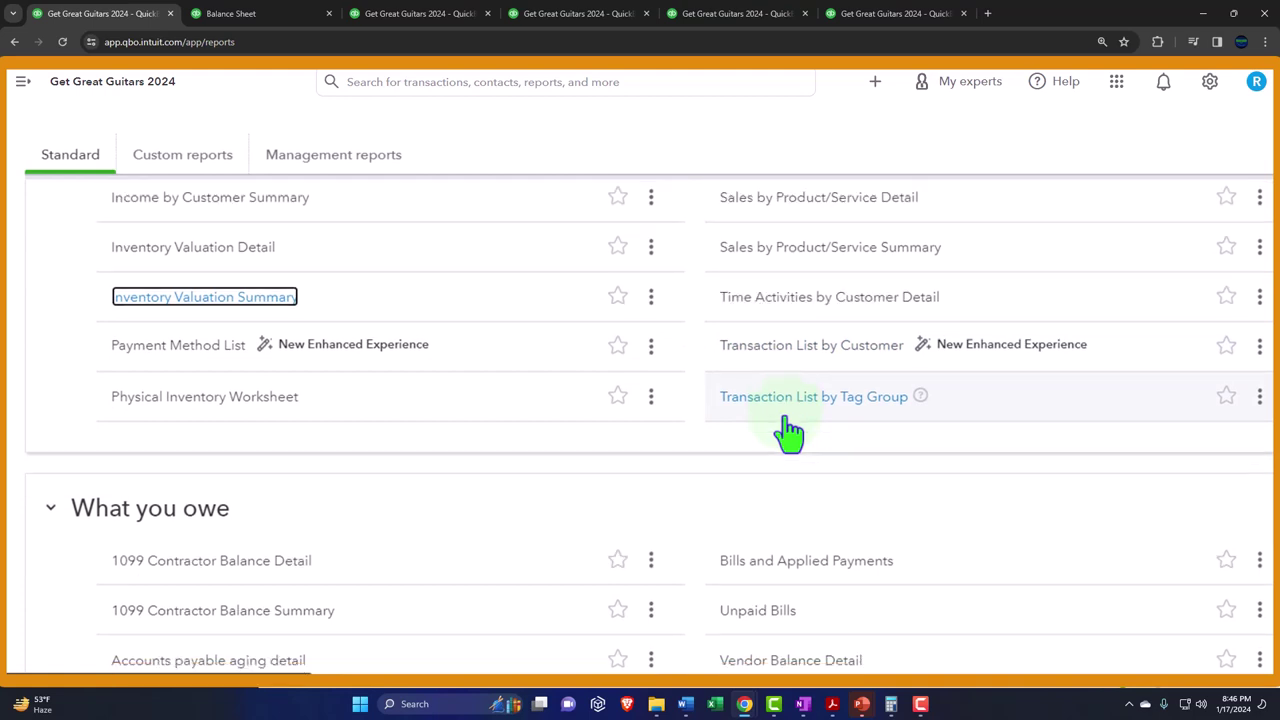
{"action": "scroll", "coordinate": [790, 430], "scroll_direction": "down", "scroll_amount": 2}
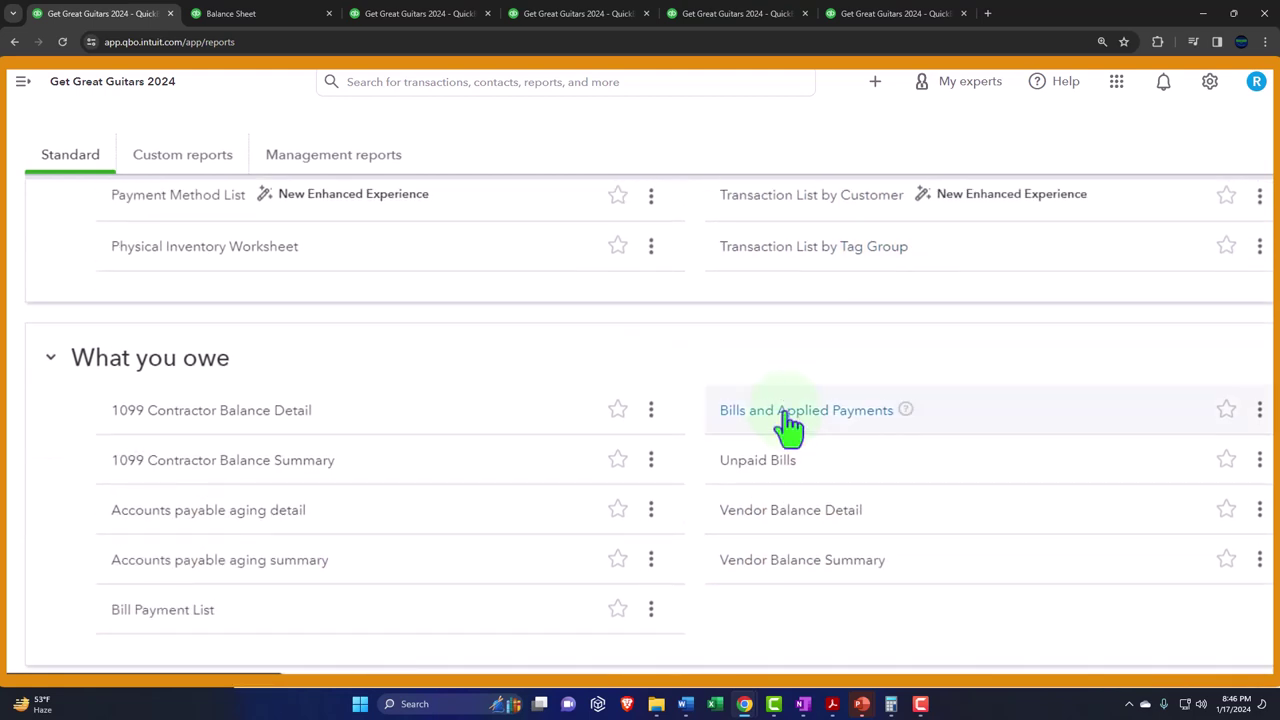
{"action": "scroll", "coordinate": [790, 425], "scroll_direction": "down", "scroll_amount": 1}
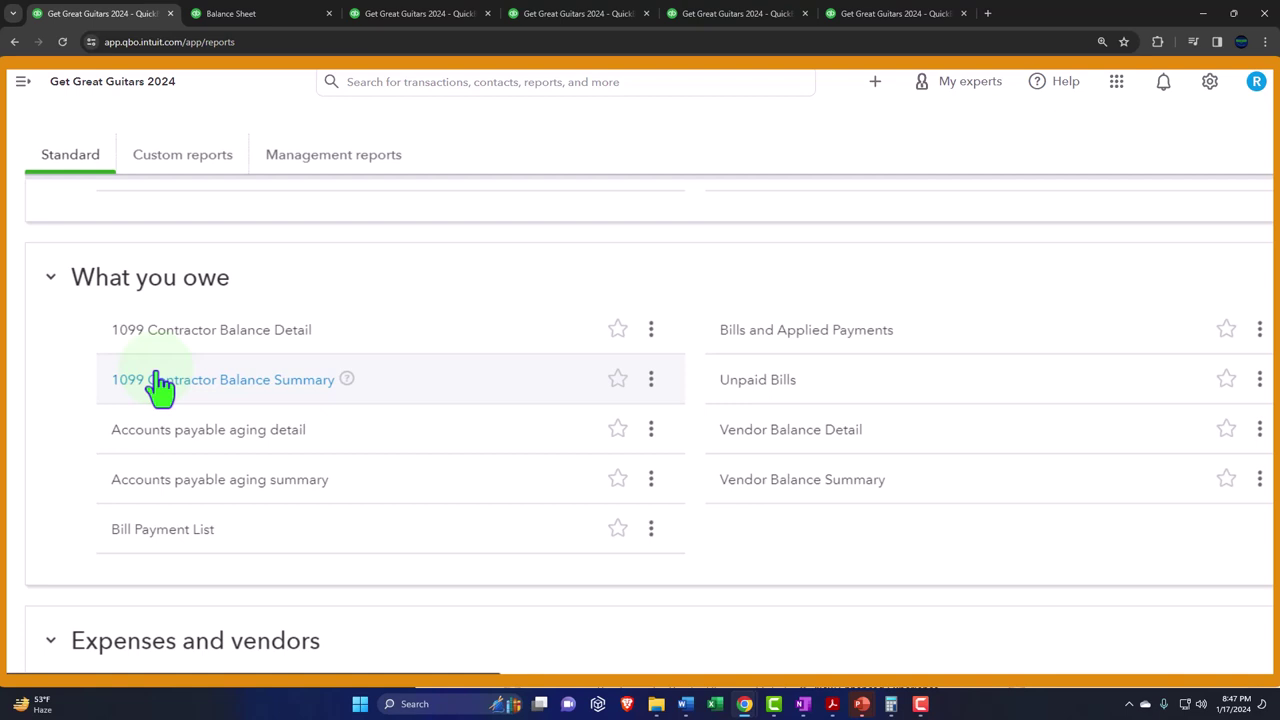
Drill into the Accounts Payable amount on the Balance Sheet to review its transactions, and return to the report
{"action": "left_click", "coordinate": [230, 22]}
{"action": "scroll", "coordinate": [205, 393], "scroll_direction": "down", "scroll_amount": 3}
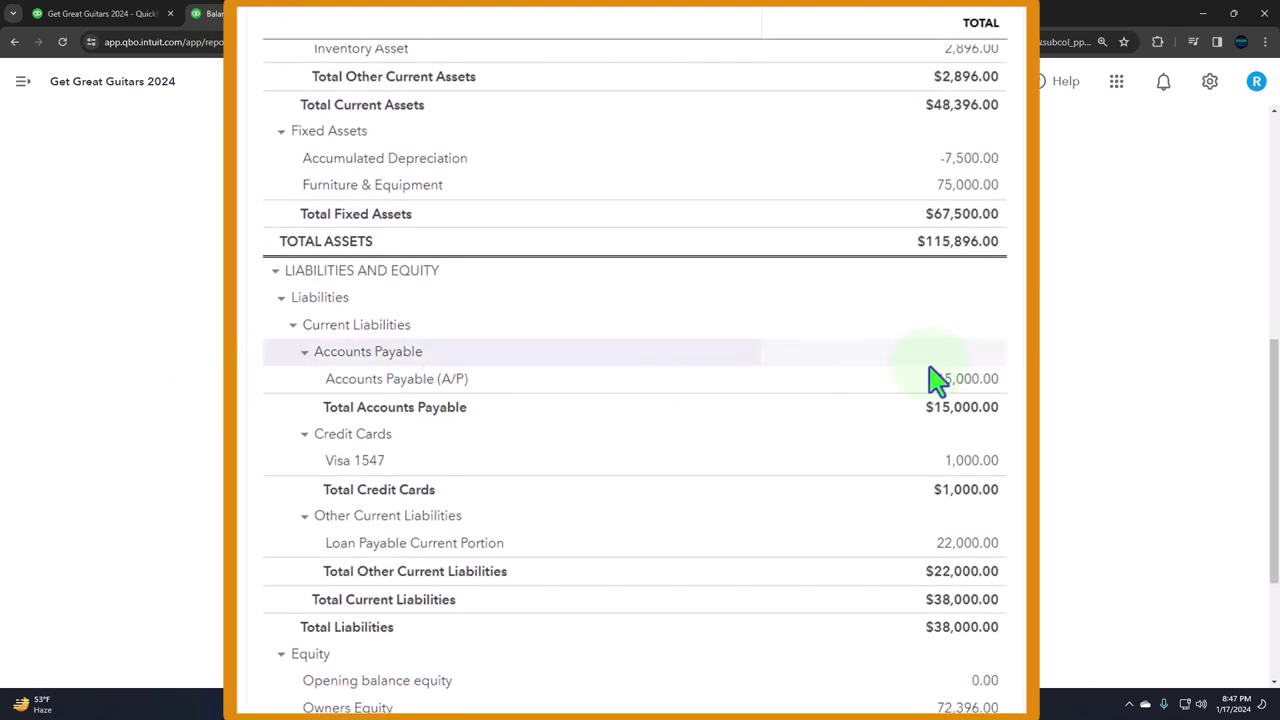
{"action": "left_click", "coordinate": [978, 388]}
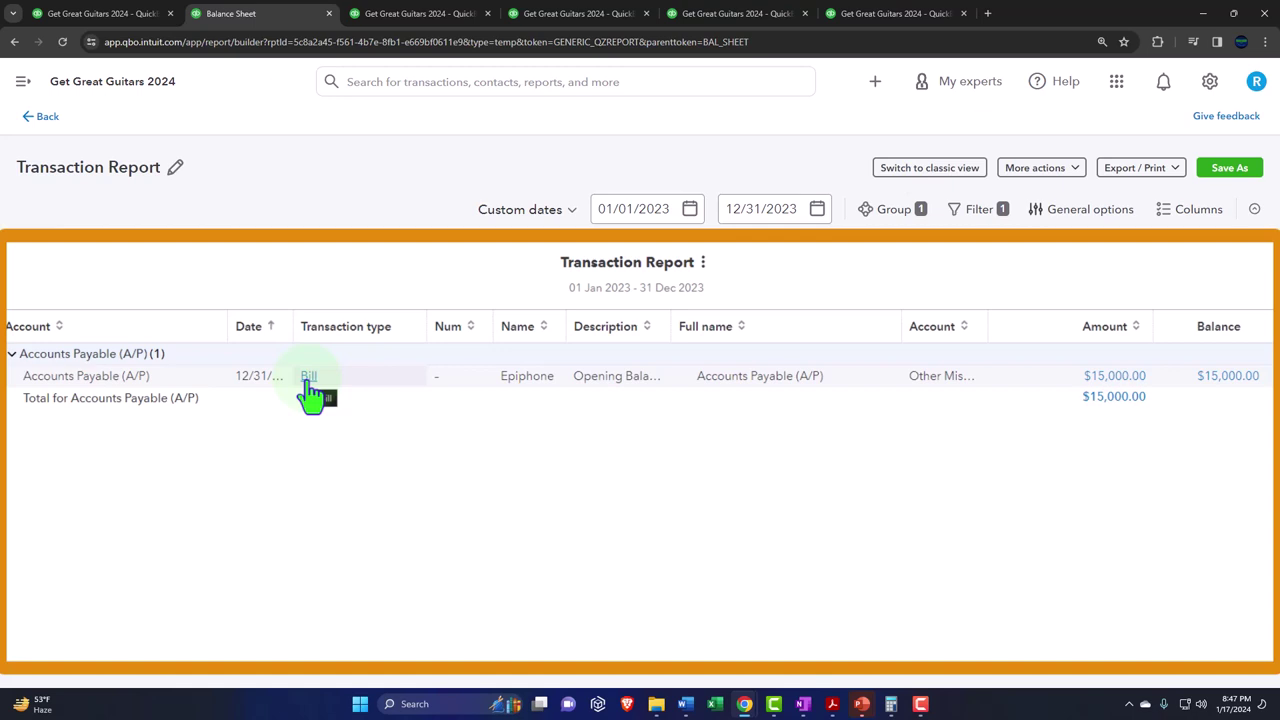
{"action": "left_click", "coordinate": [46, 118]}
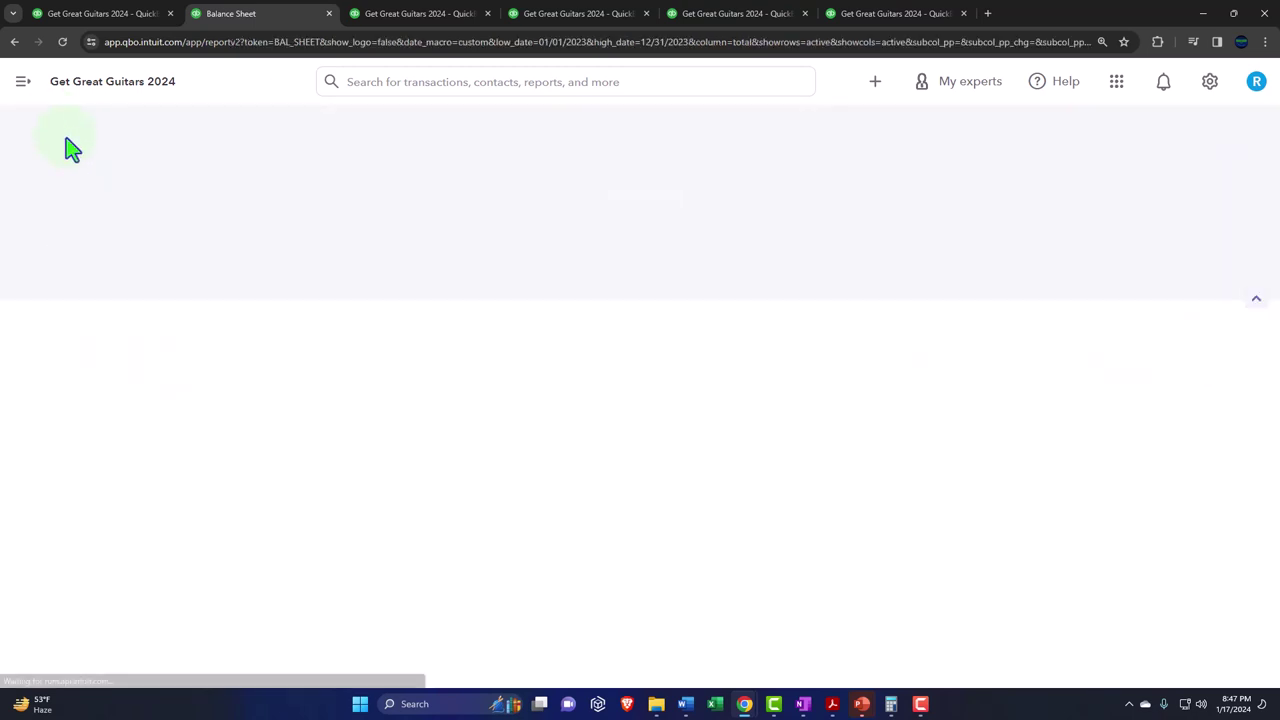
Open the Vendor Balance Detail report in a new browser tab and compare its total with the Balance Sheet's Accounts Payable amount and underlying transactions
{"action": "left_click", "coordinate": [94, 14]}
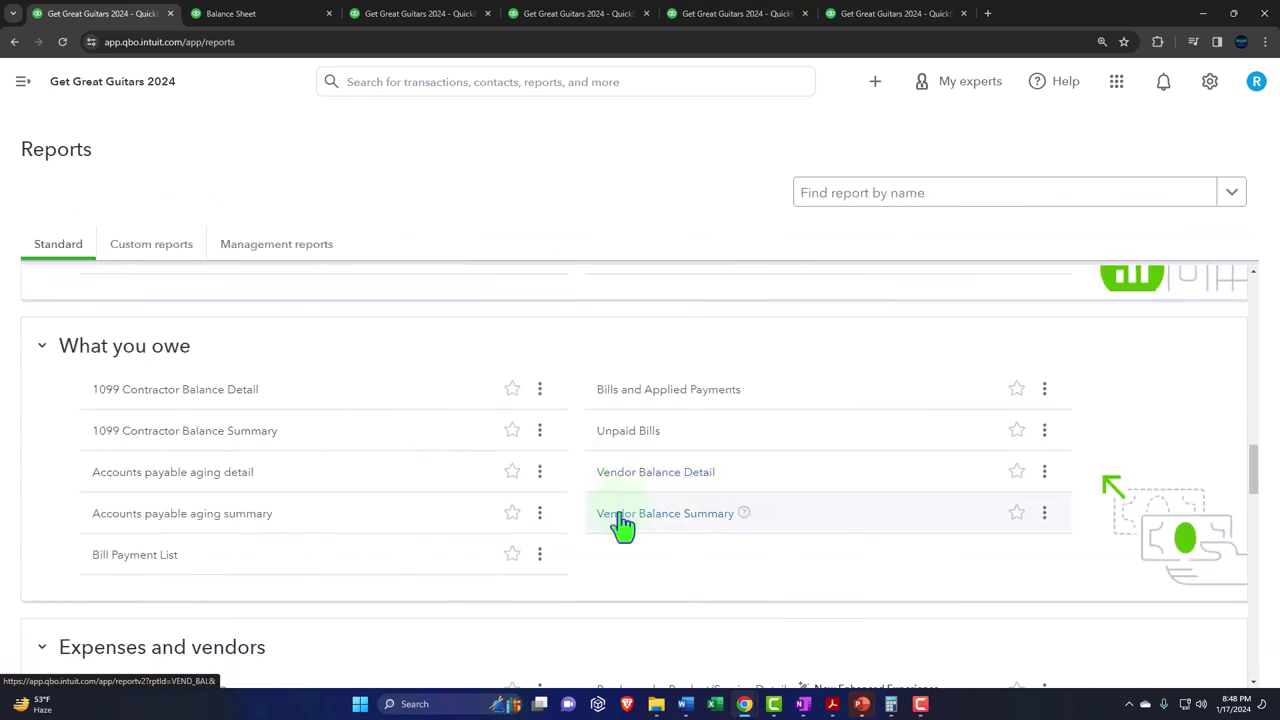
{"action": "right_click", "coordinate": [628, 480]}
{"action": "left_click", "coordinate": [660, 492]}
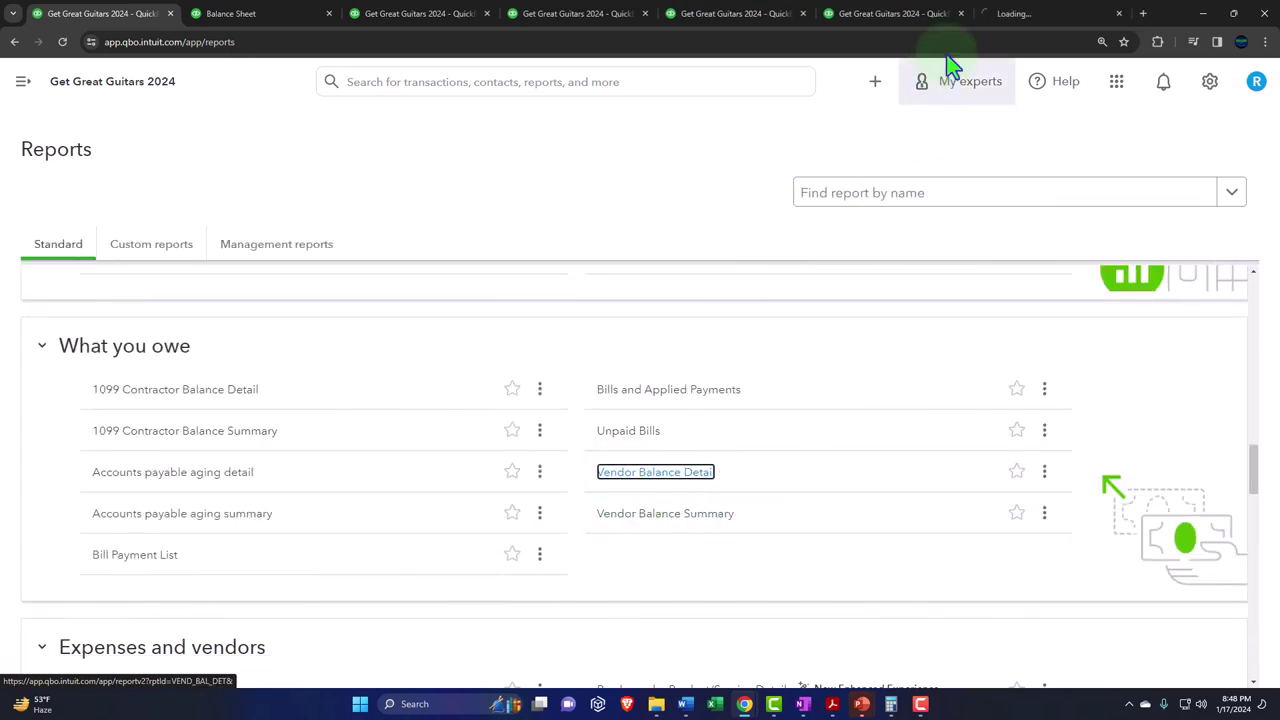
{"action": "left_click", "coordinate": [1030, 14]}
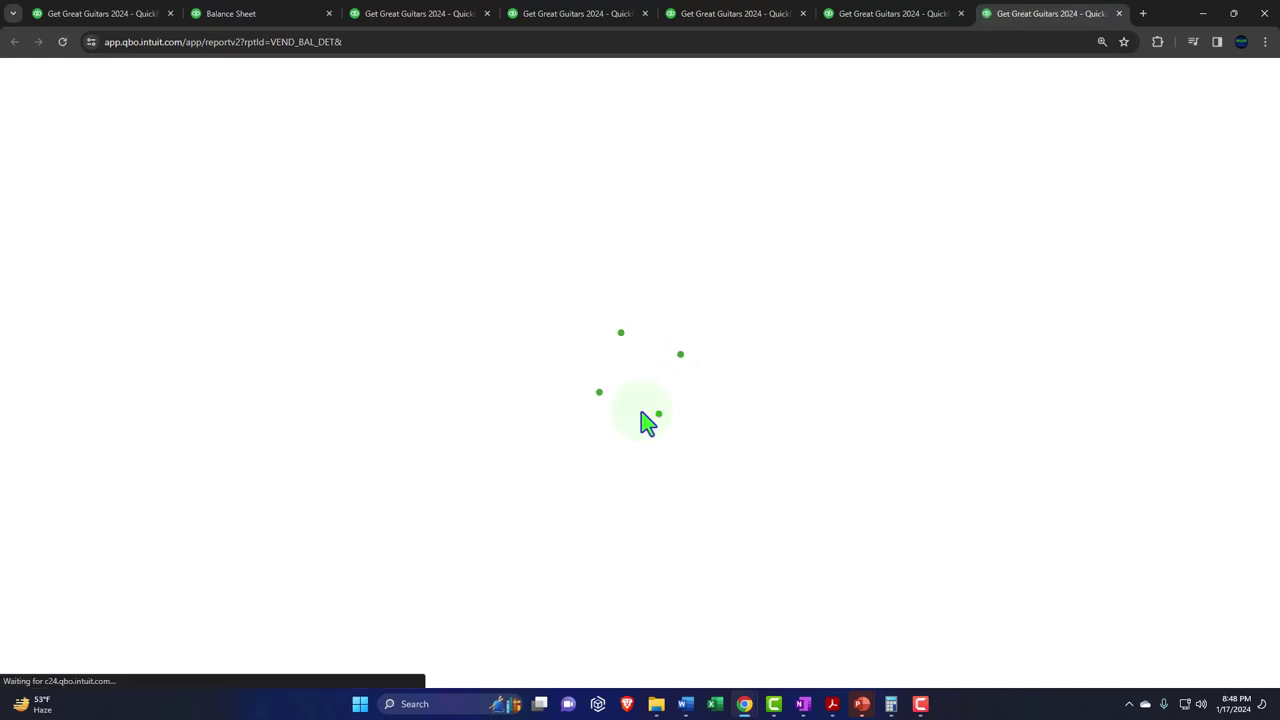
{"action": "scroll", "coordinate": [641, 411], "scroll_direction": "down", "scroll_amount": 1}
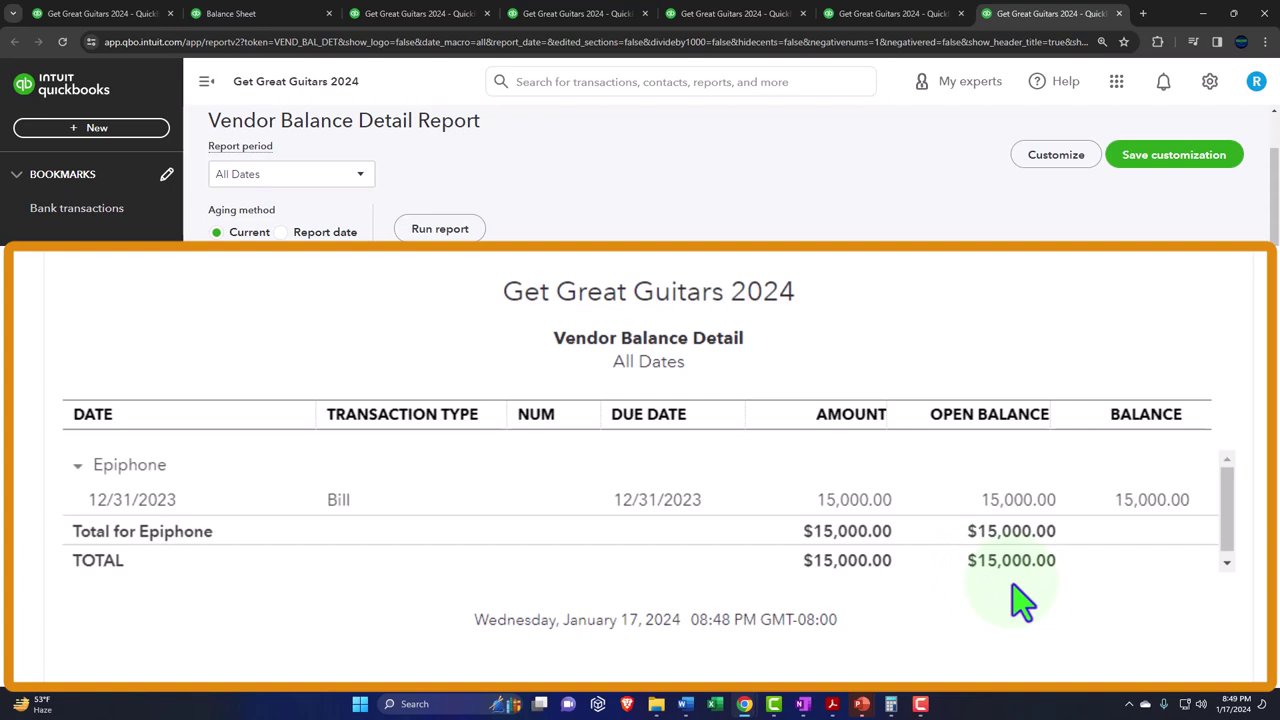
{"action": "left_click", "coordinate": [287, 13]}
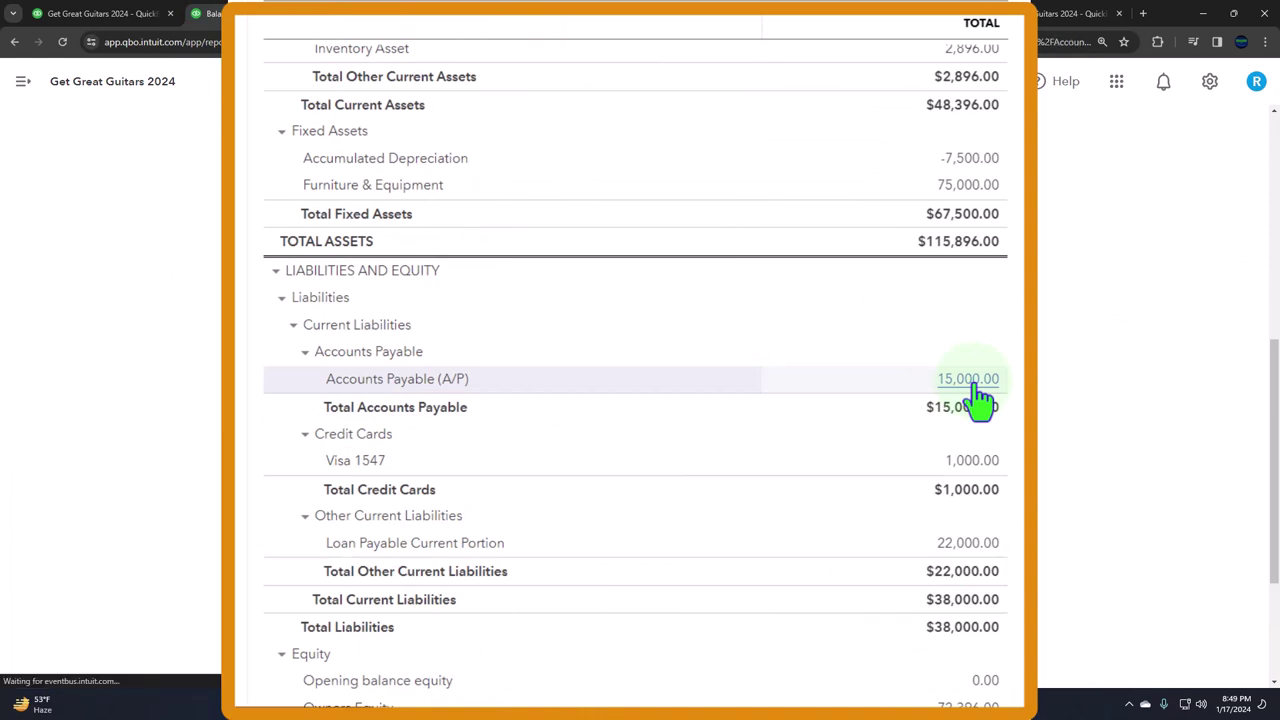
{"action": "left_click", "coordinate": [978, 400]}
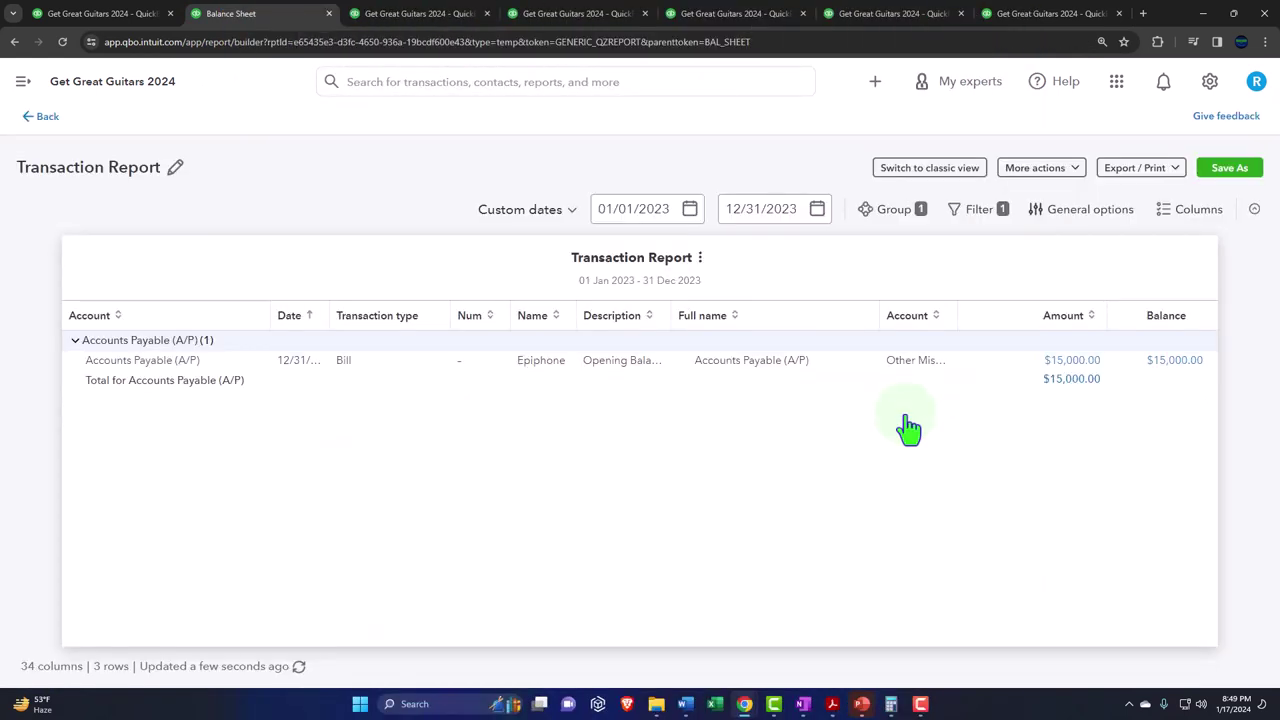
{"action": "left_click", "coordinate": [48, 120]}
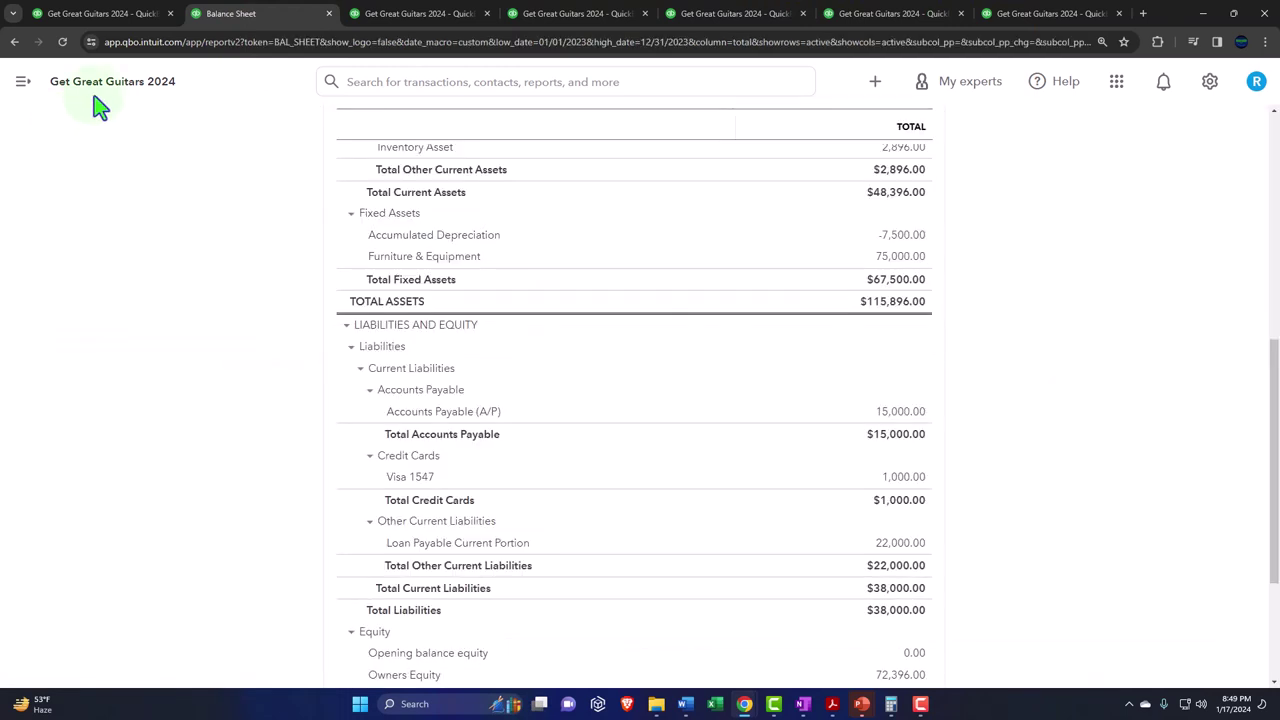
Examine the reports offered in the Expenses and vendors section alongside the Profit and Loss and Trial Balance reports
{"action": "left_click", "coordinate": [105, 14]}
{"action": "scroll", "coordinate": [302, 428], "scroll_direction": "down", "scroll_amount": 3}
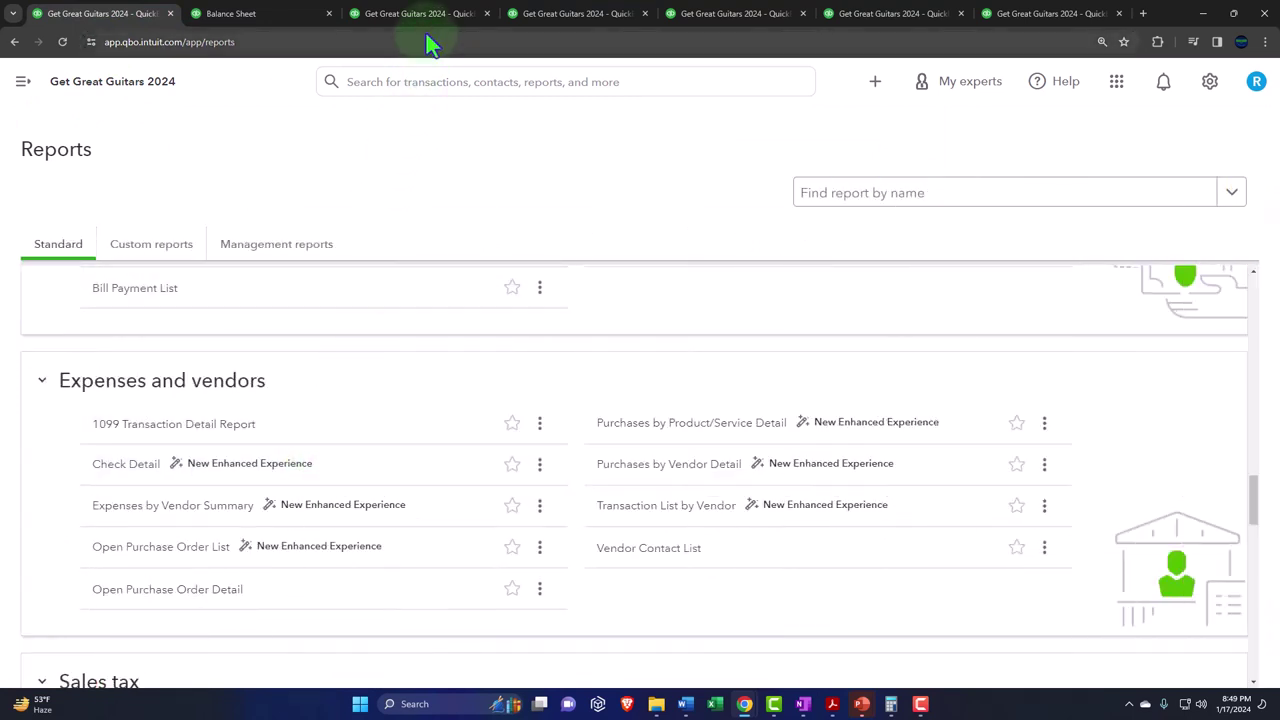
{"action": "left_click", "coordinate": [428, 16]}
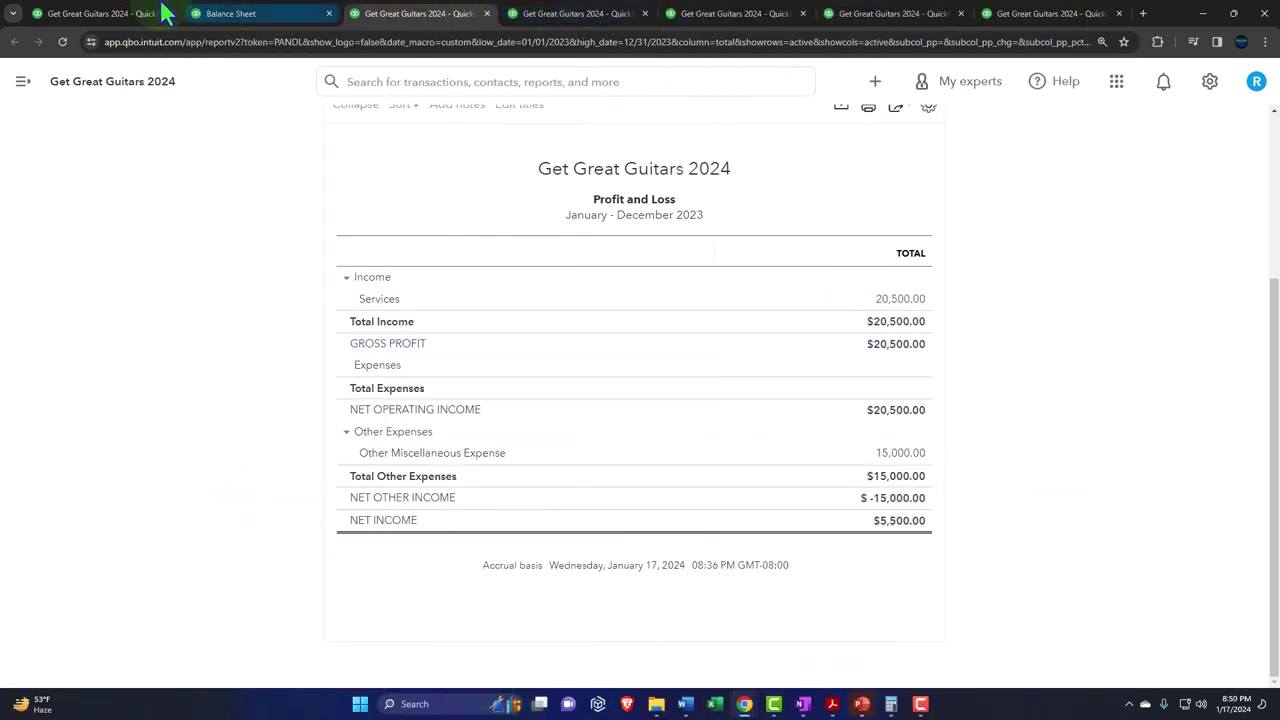
{"action": "left_click", "coordinate": [100, 13]}
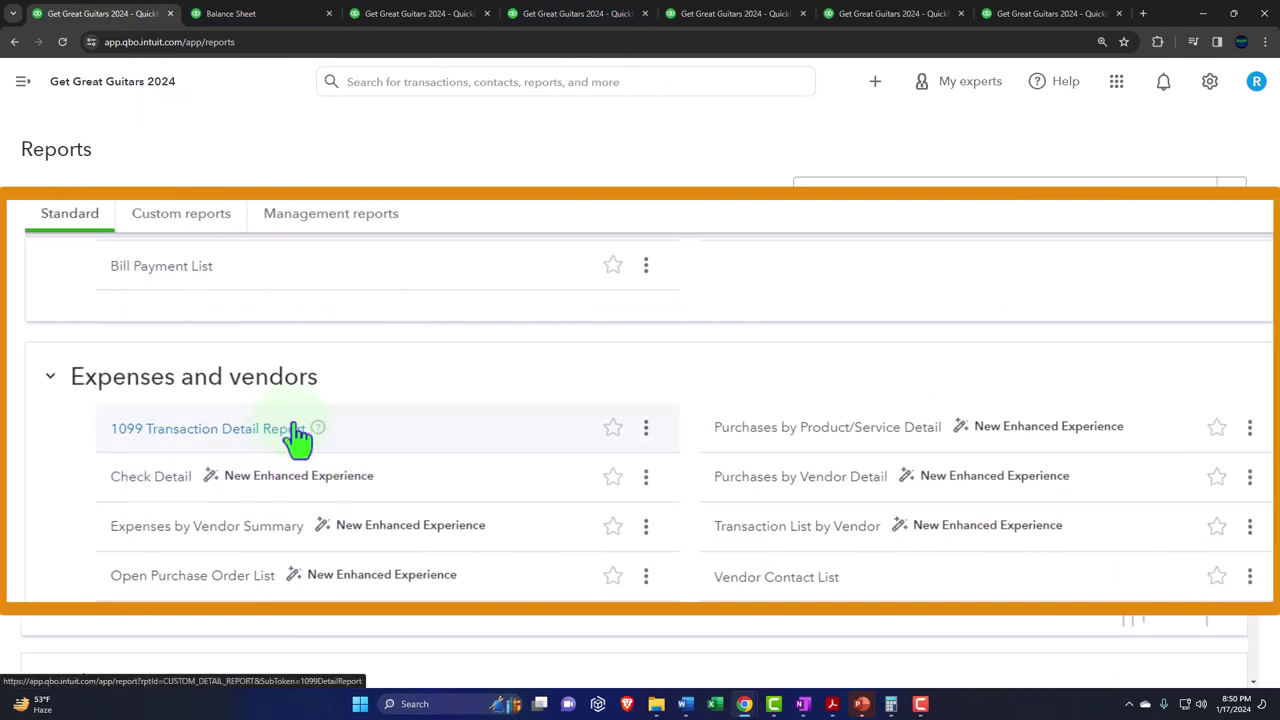
{"action": "scroll", "coordinate": [297, 433], "scroll_direction": "down", "scroll_amount": 2}
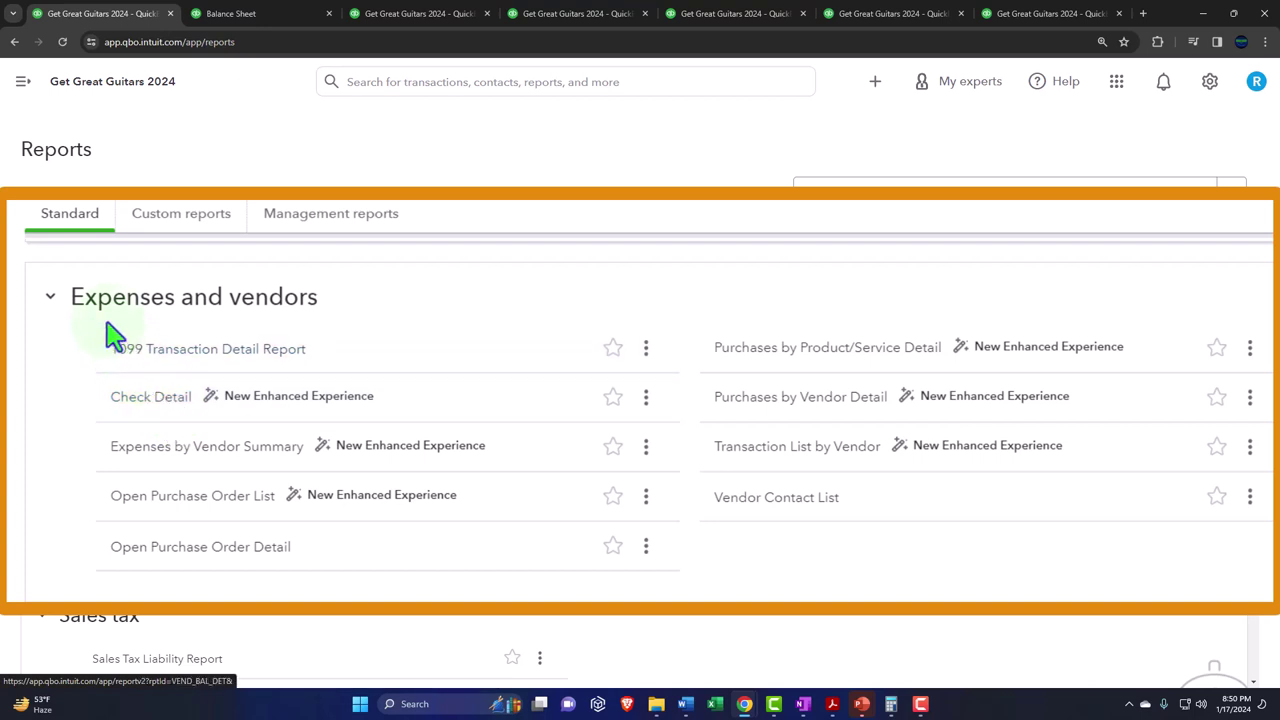
{"action": "scroll", "coordinate": [66, 388], "scroll_direction": "down", "scroll_amount": 1}
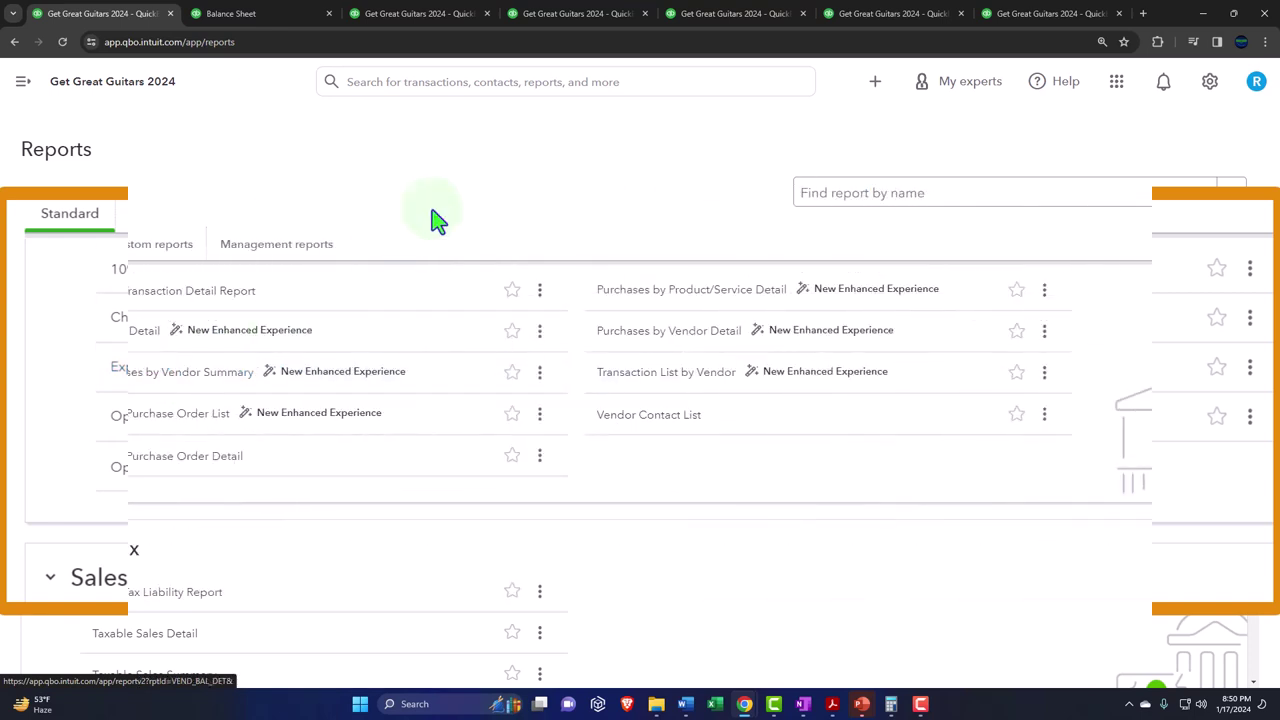
{"action": "left_click", "coordinate": [558, 20]}
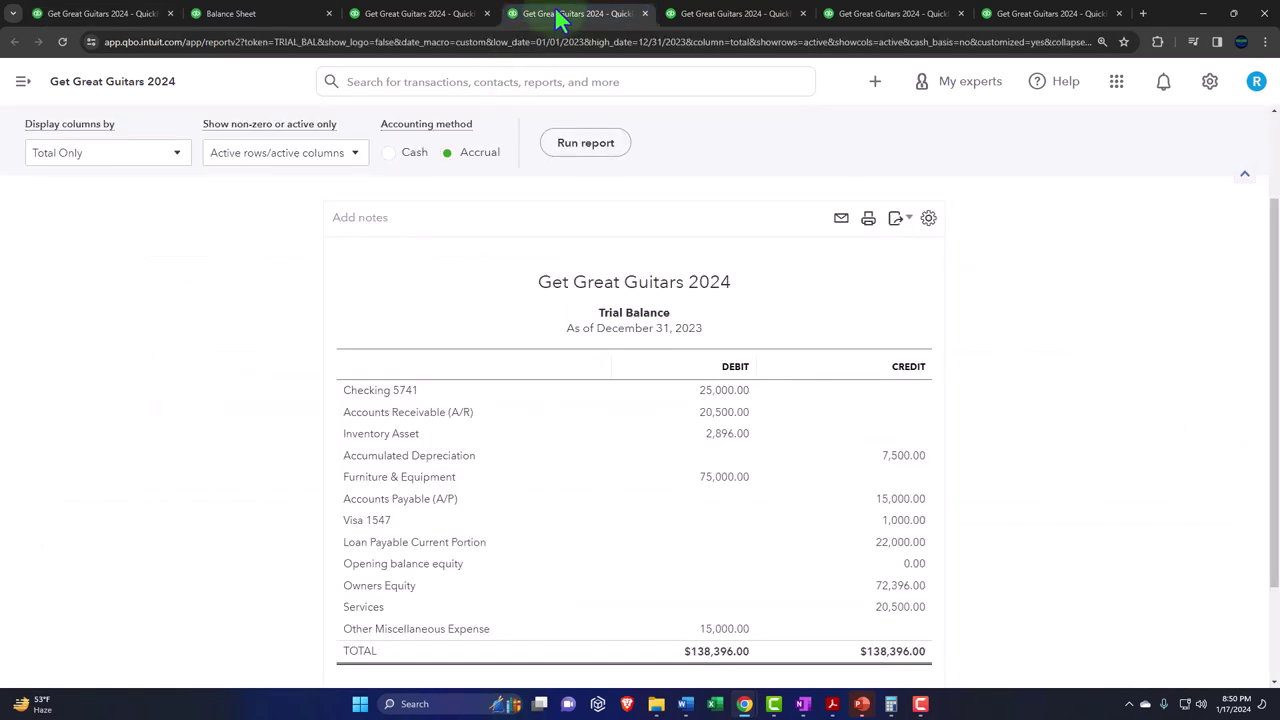
Drill into the Other Miscellaneous Expense amount on the Profit and Loss to review its underlying transaction, and return to the report
{"action": "left_click", "coordinate": [419, 16]}
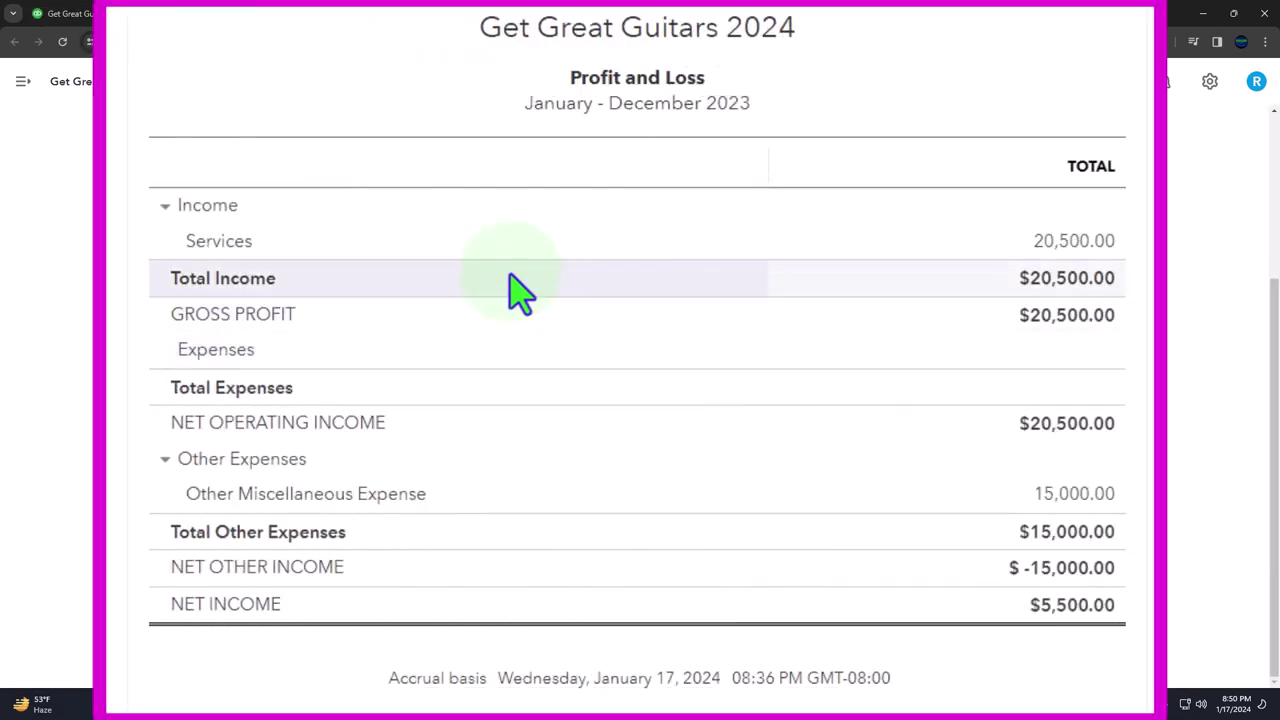
{"action": "scroll", "coordinate": [523, 451], "scroll_direction": "down", "scroll_amount": 3}
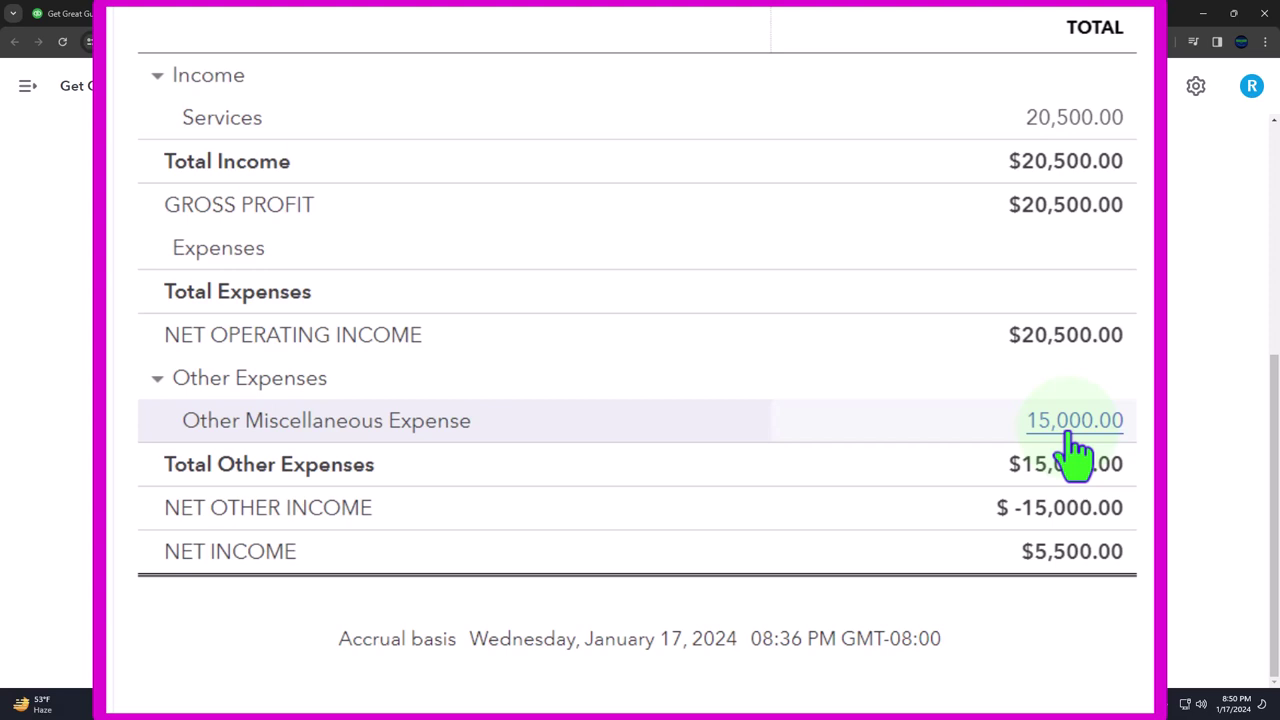
{"action": "left_click", "coordinate": [1068, 440]}
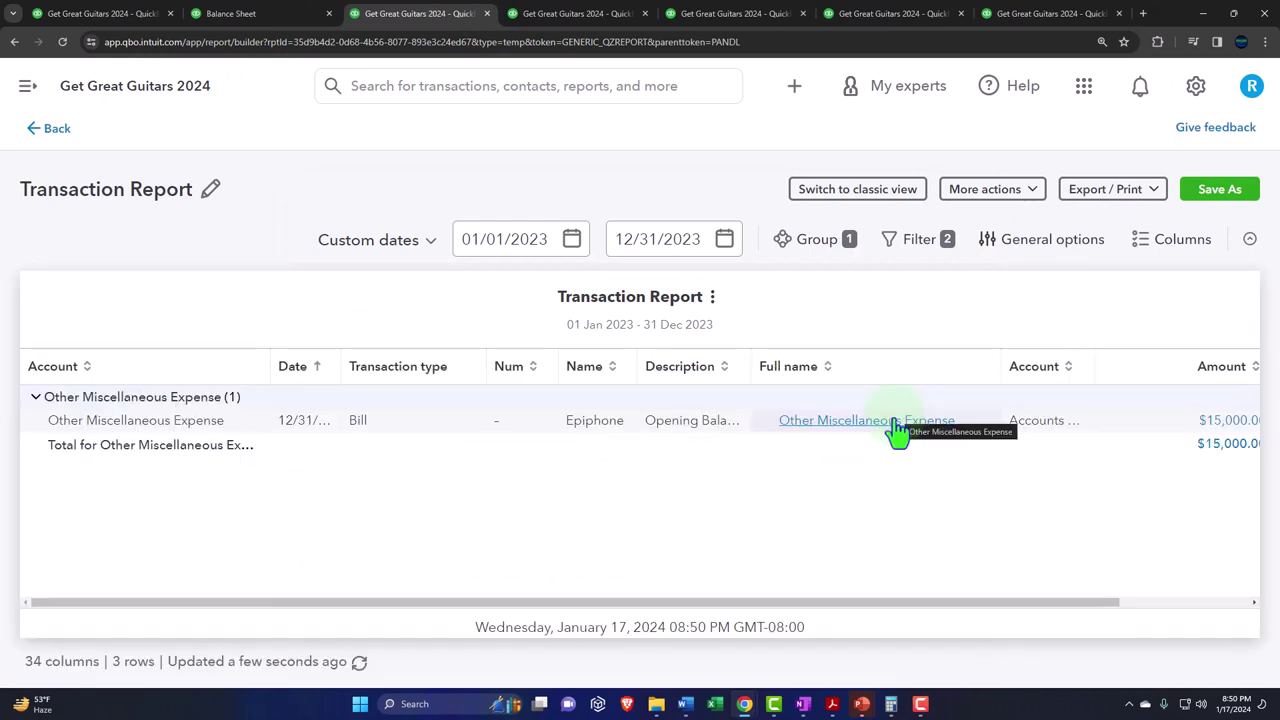
{"action": "key", "text": "ctrl+minus"}
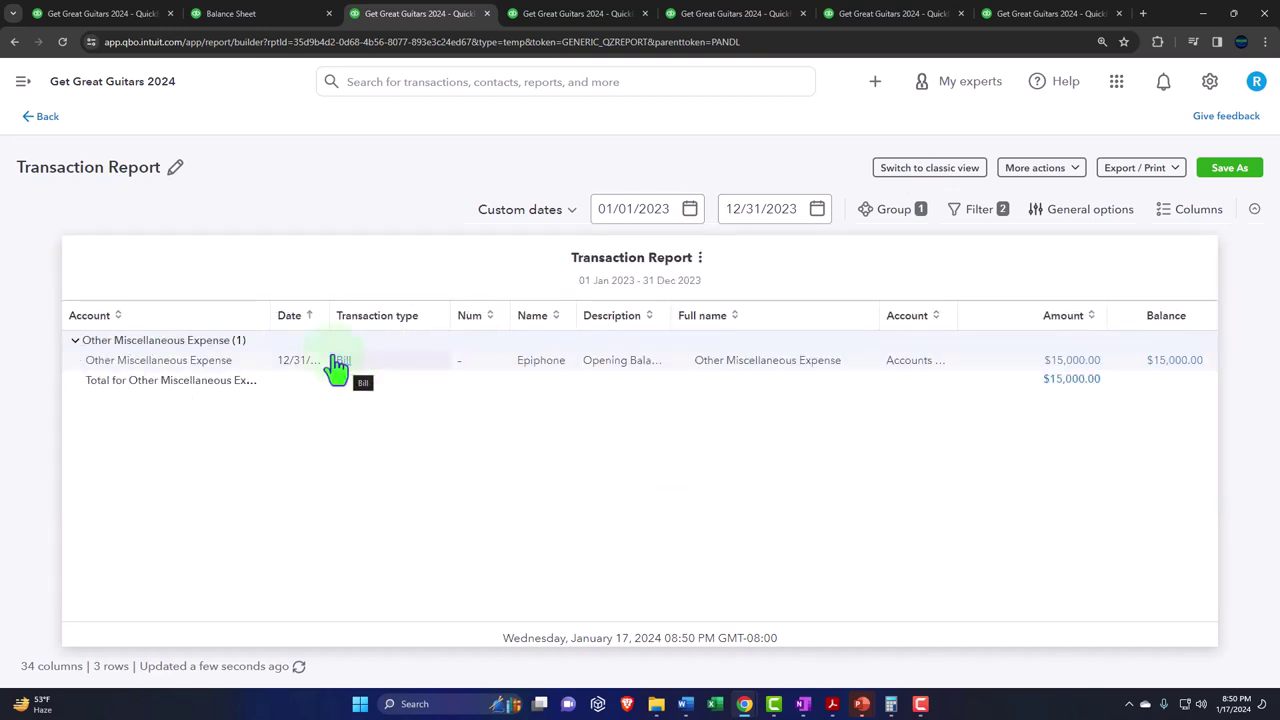
{"action": "left_click", "coordinate": [44, 117]}
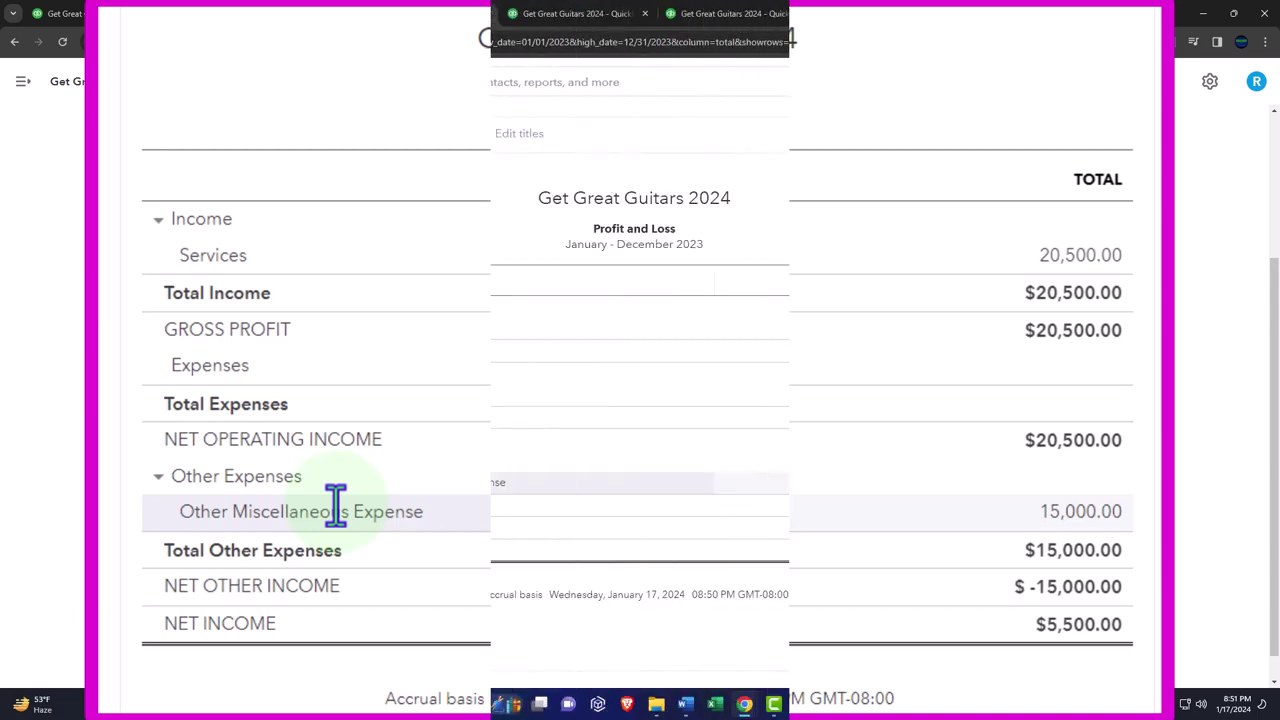
Examine the reports offered in the Expenses and vendors, Sales tax and Employees sections of the report list
{"action": "left_click", "coordinate": [125, 13]}
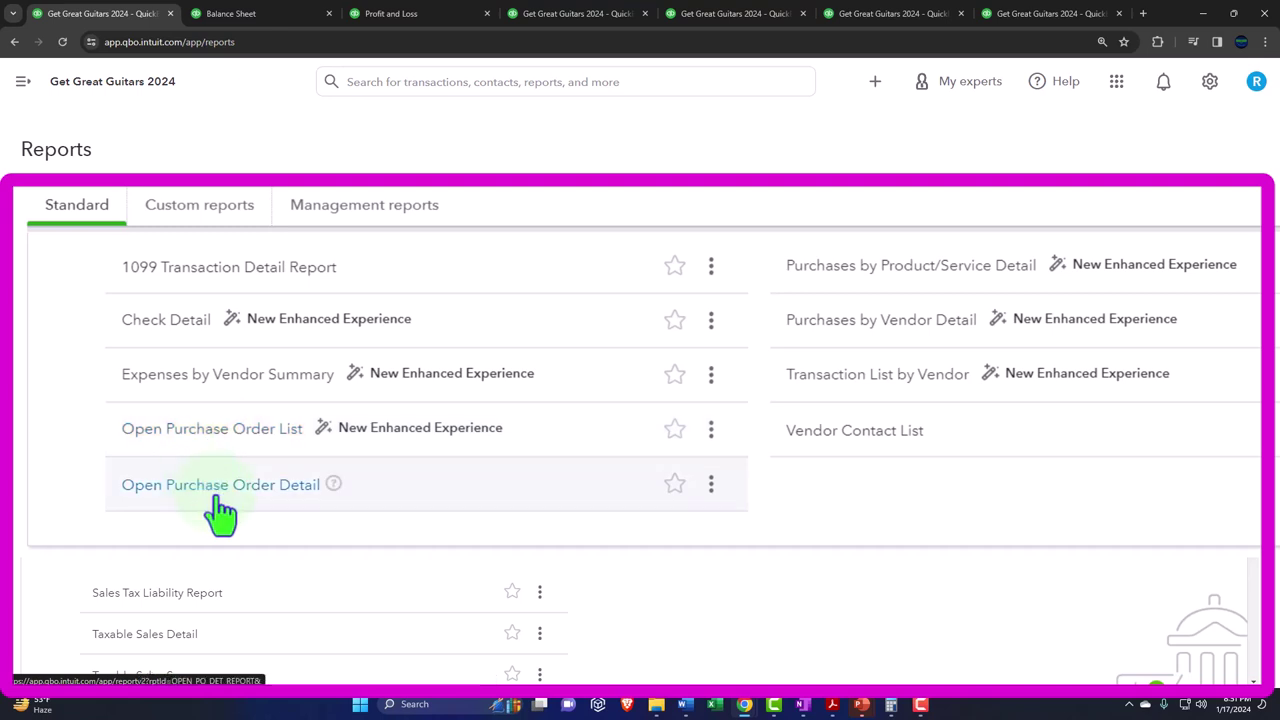
{"action": "scroll", "coordinate": [212, 505], "scroll_direction": "up", "scroll_amount": 1}
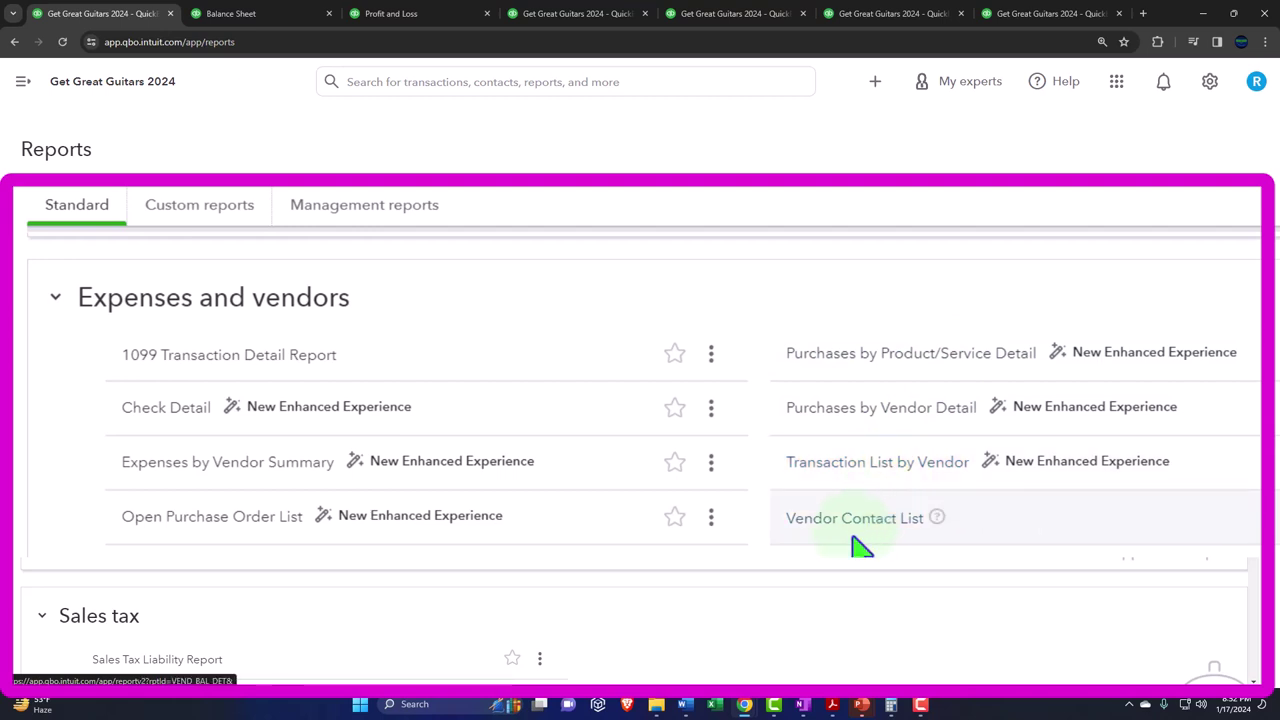
{"action": "scroll", "coordinate": [652, 500], "scroll_direction": "down", "scroll_amount": 2}
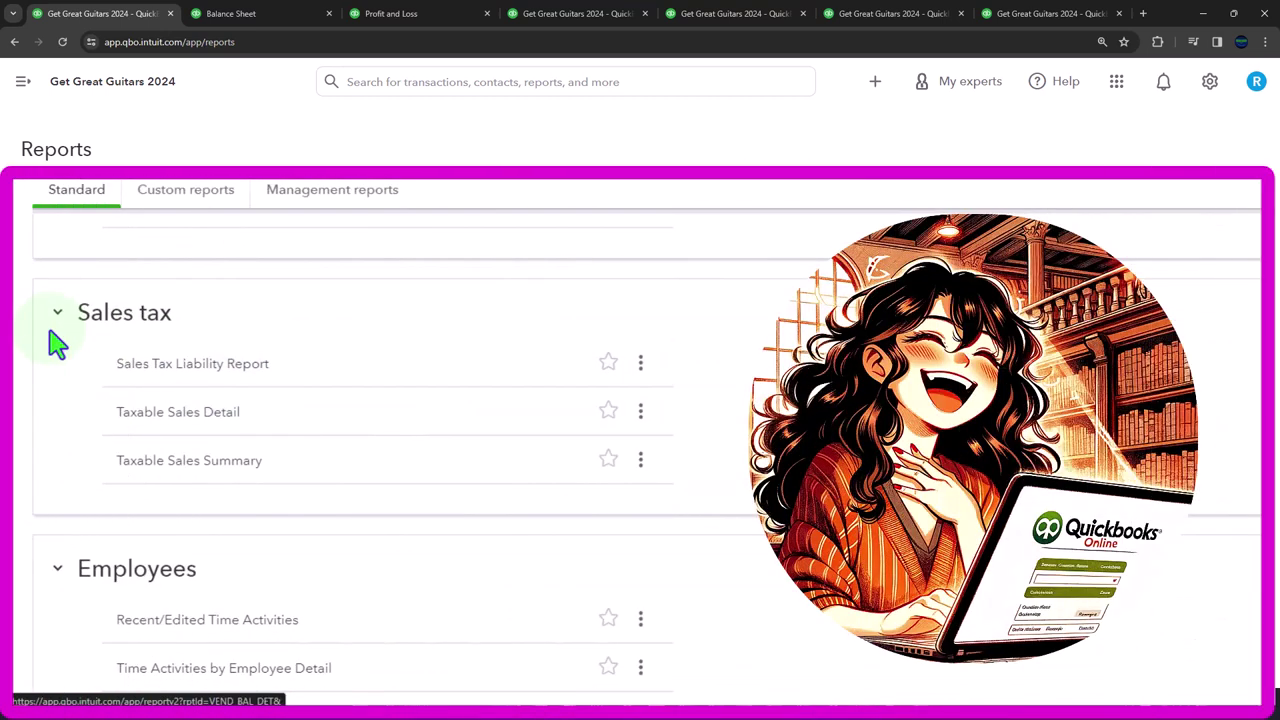
{"action": "scroll", "coordinate": [55, 345], "scroll_direction": "down", "scroll_amount": 1}
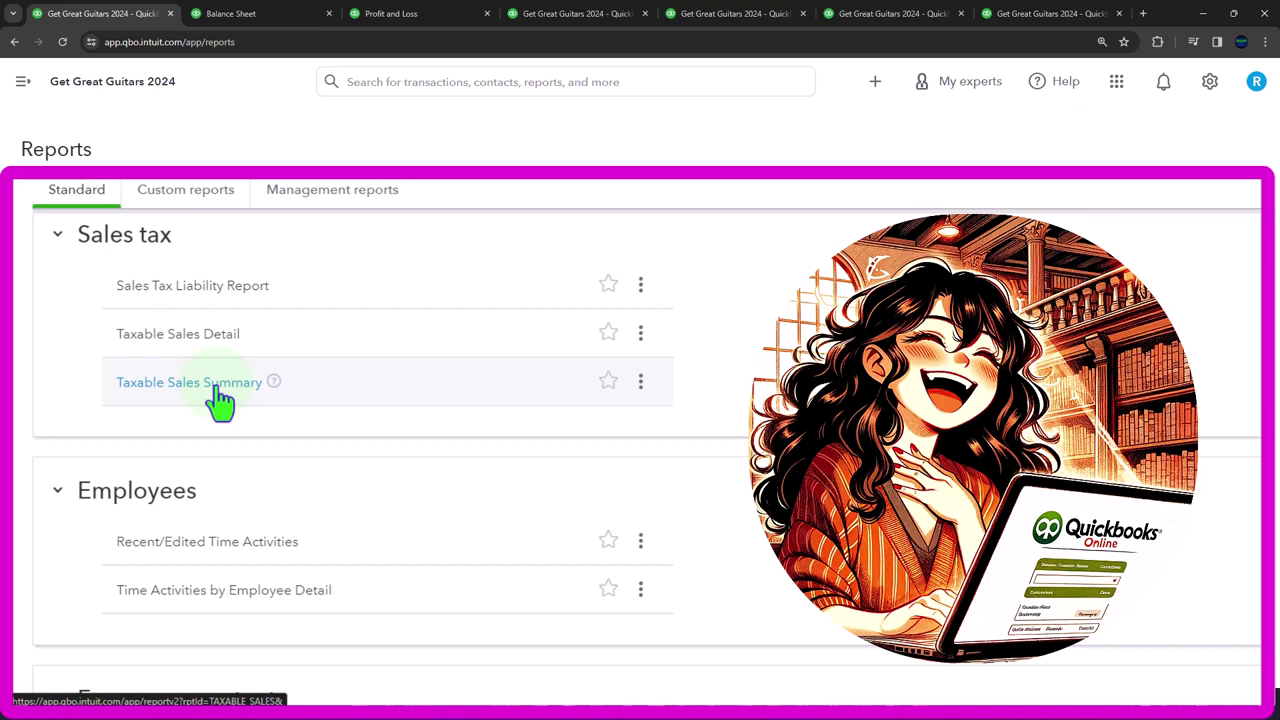
{"action": "scroll", "coordinate": [220, 400], "scroll_direction": "down", "scroll_amount": 2}
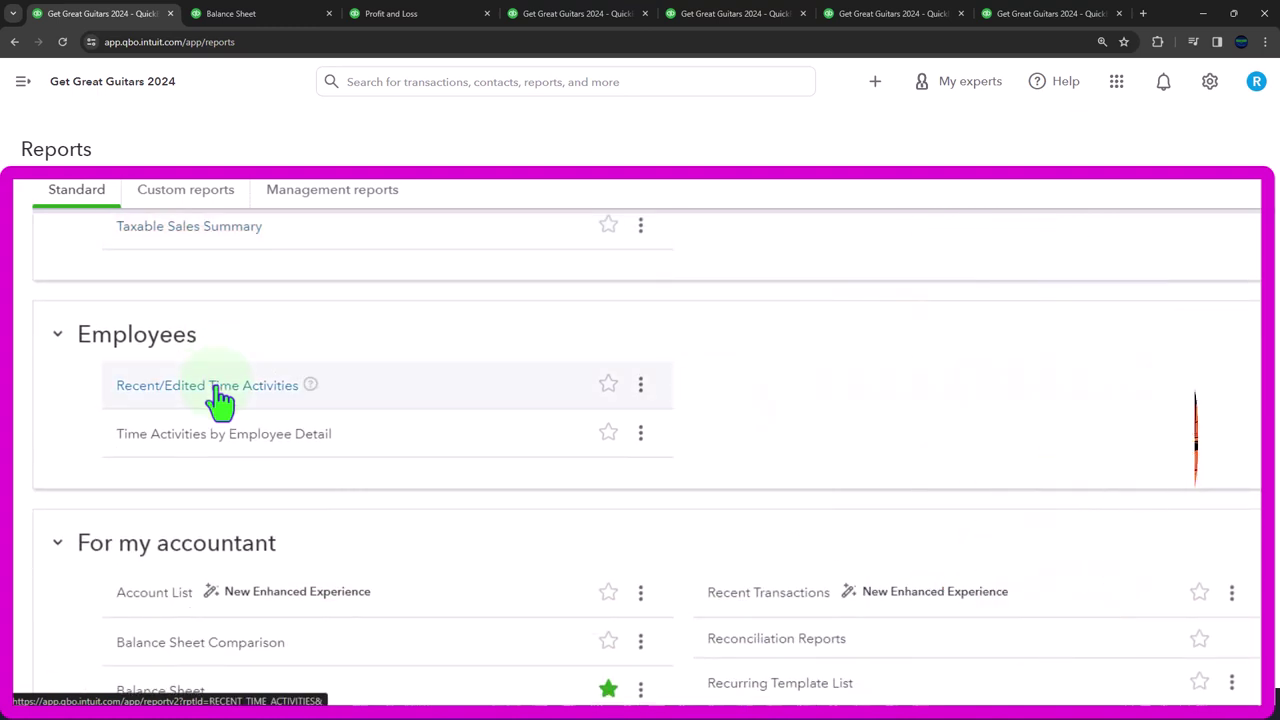
{"action": "scroll", "coordinate": [220, 400], "scroll_direction": "down", "scroll_amount": 1}
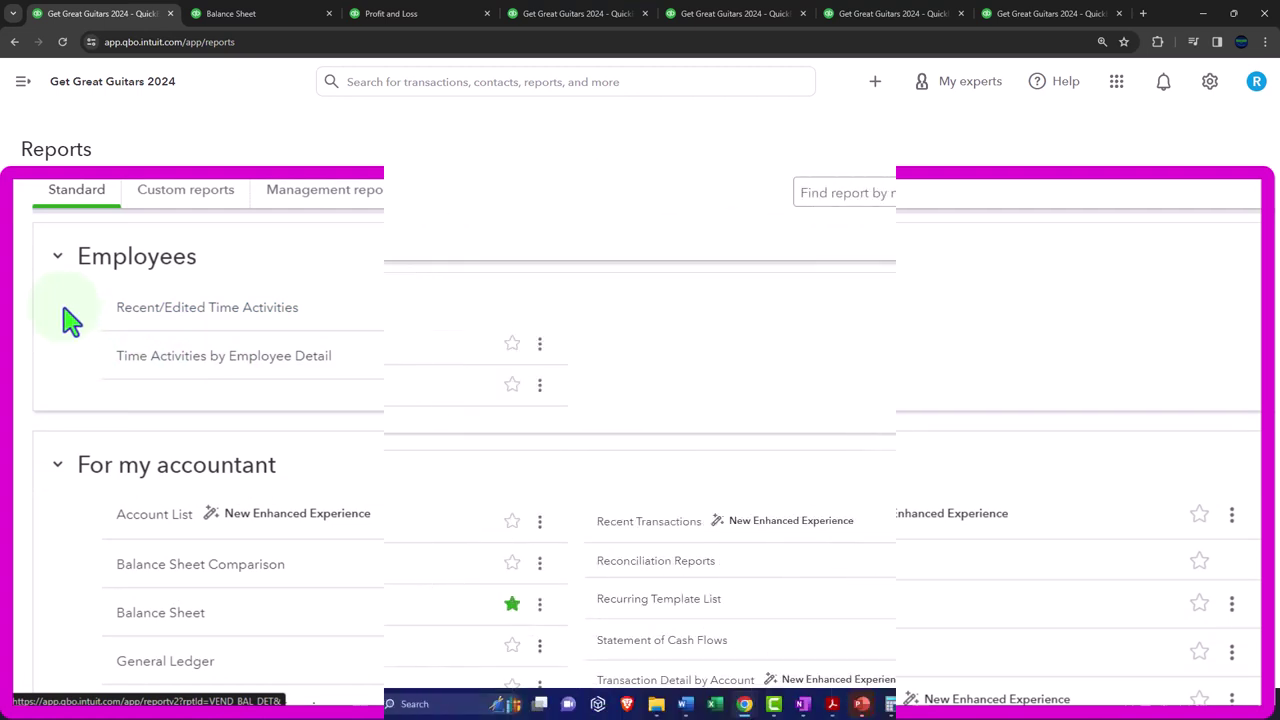
Review the Balance Sheet and Profit and Loss, and examine the reports offered in the For my accountant section
{"action": "left_click", "coordinate": [265, 22]}
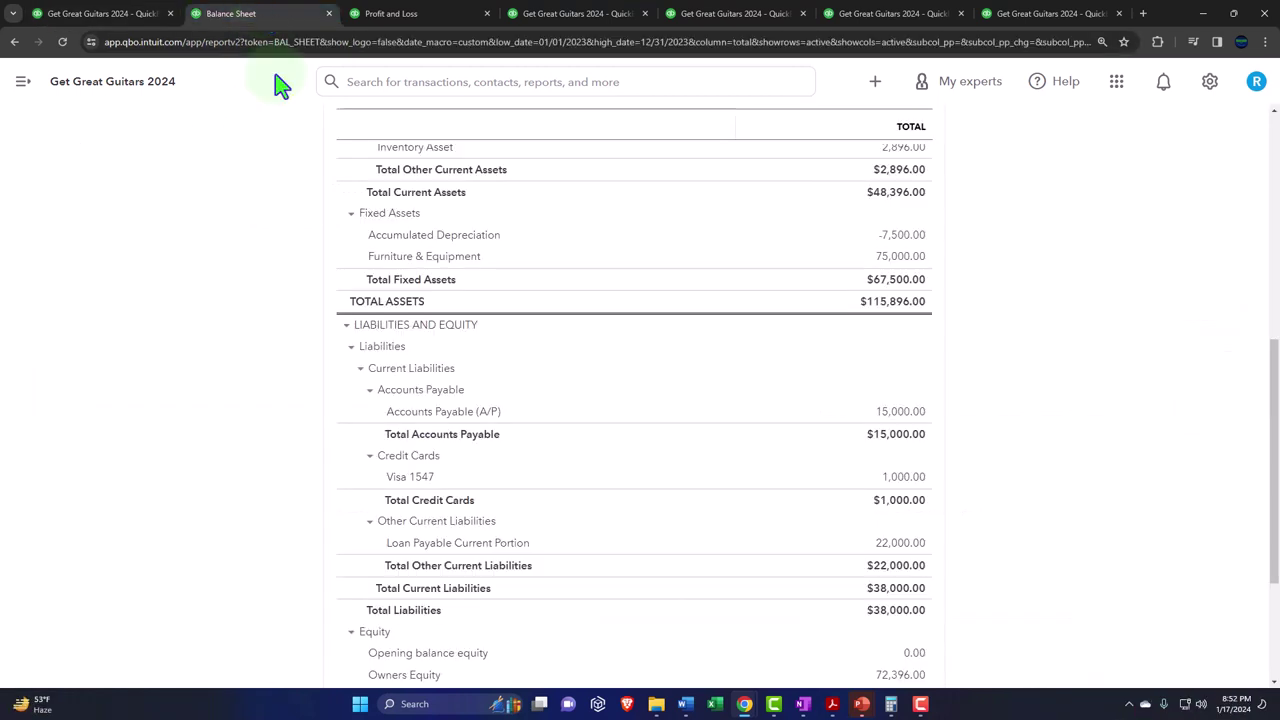
{"action": "scroll", "coordinate": [310, 345], "scroll_direction": "up", "scroll_amount": 3}
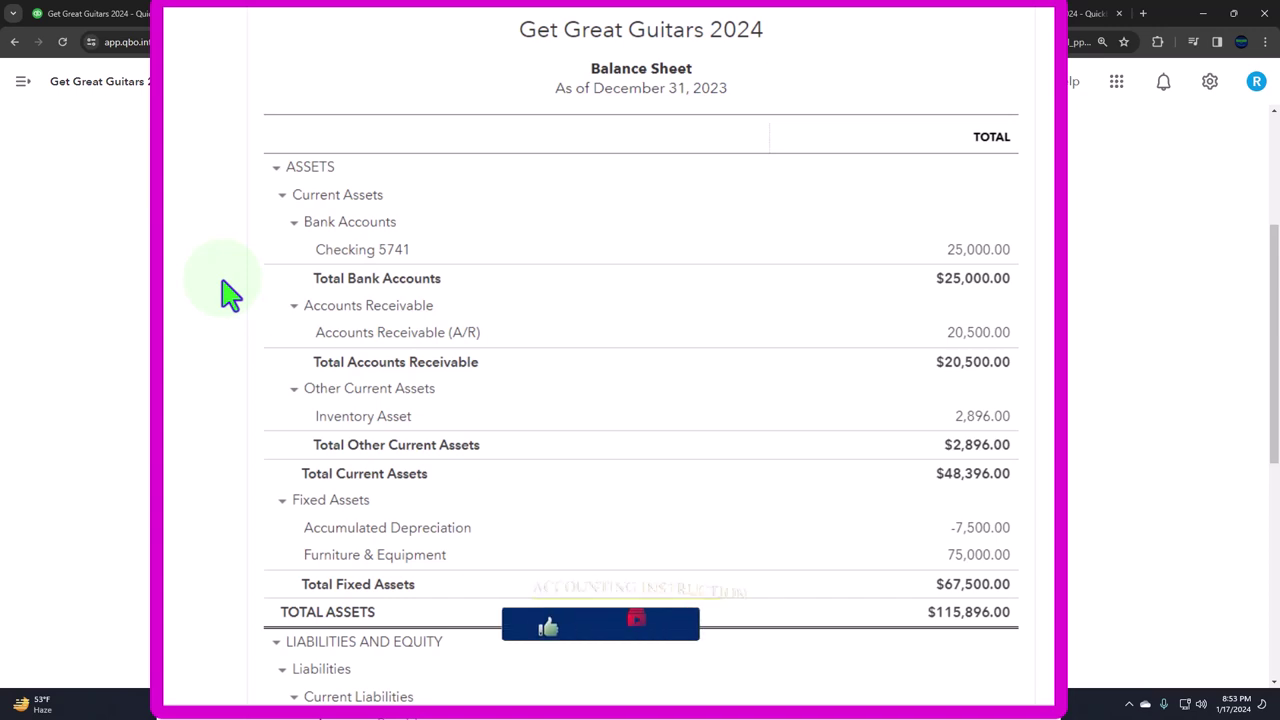
{"action": "left_click", "coordinate": [372, 18]}
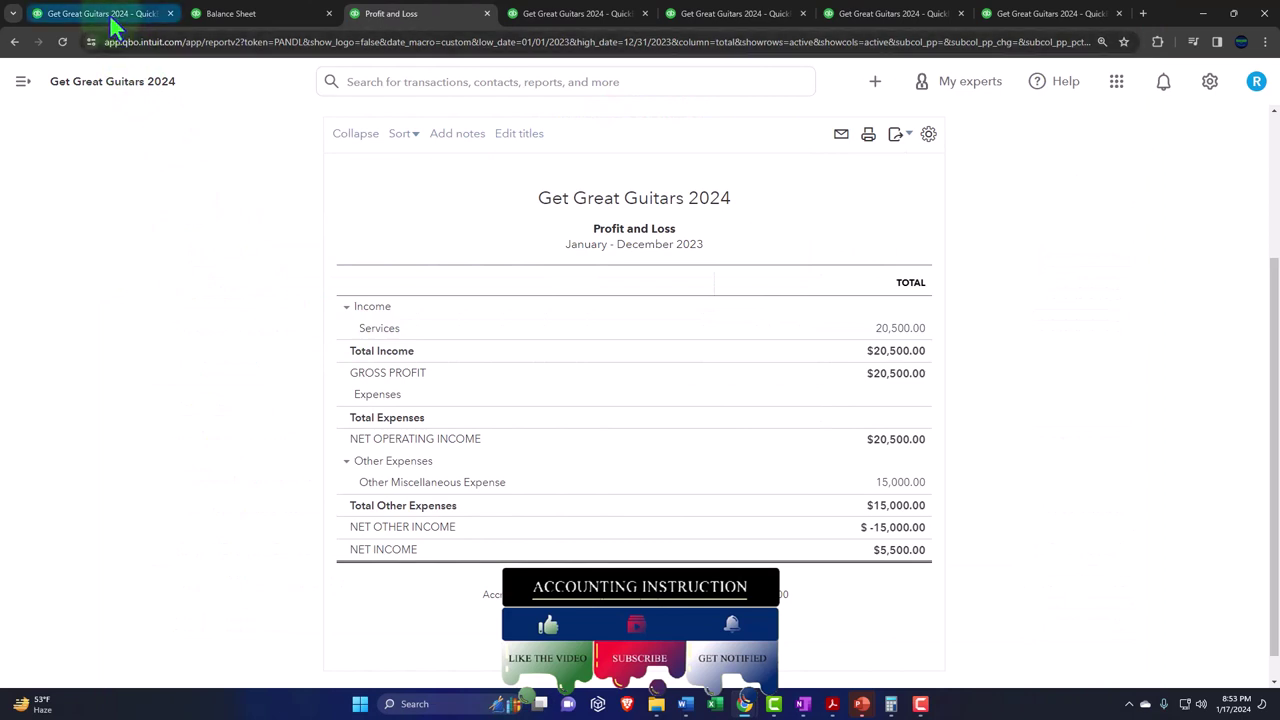
{"action": "left_click", "coordinate": [110, 16]}
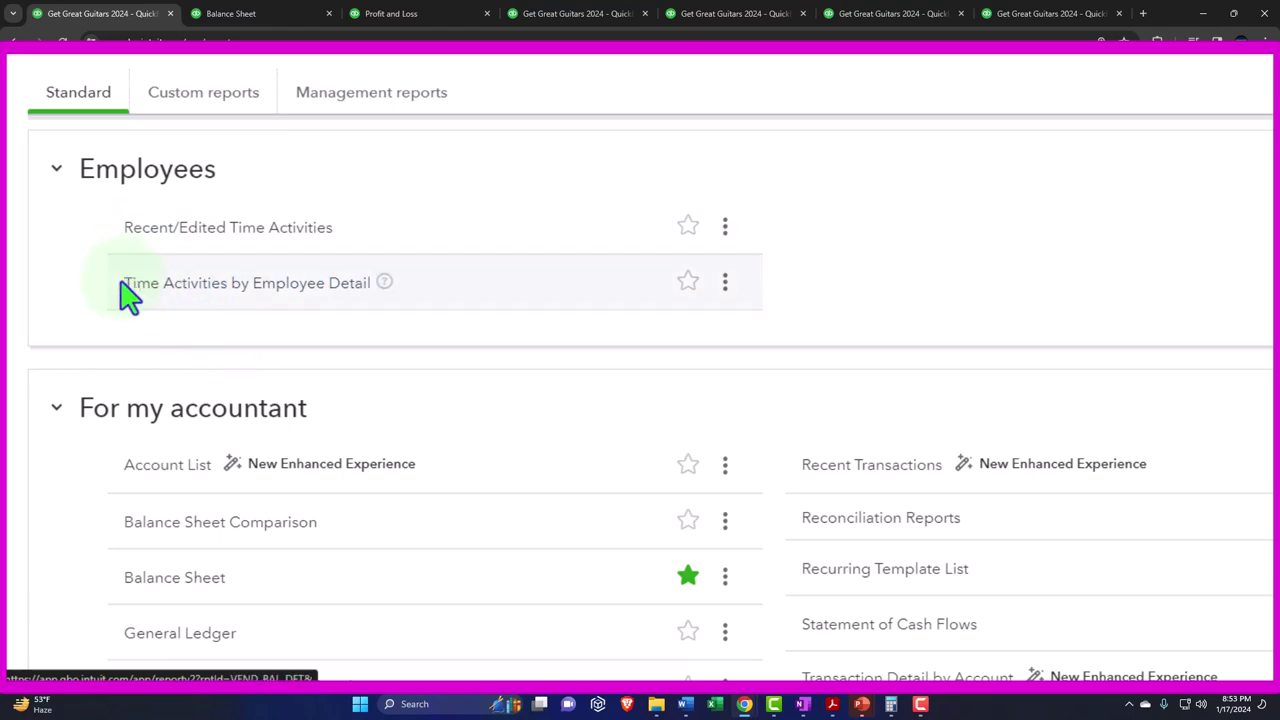
{"action": "scroll", "coordinate": [125, 300], "scroll_direction": "down", "scroll_amount": 2}
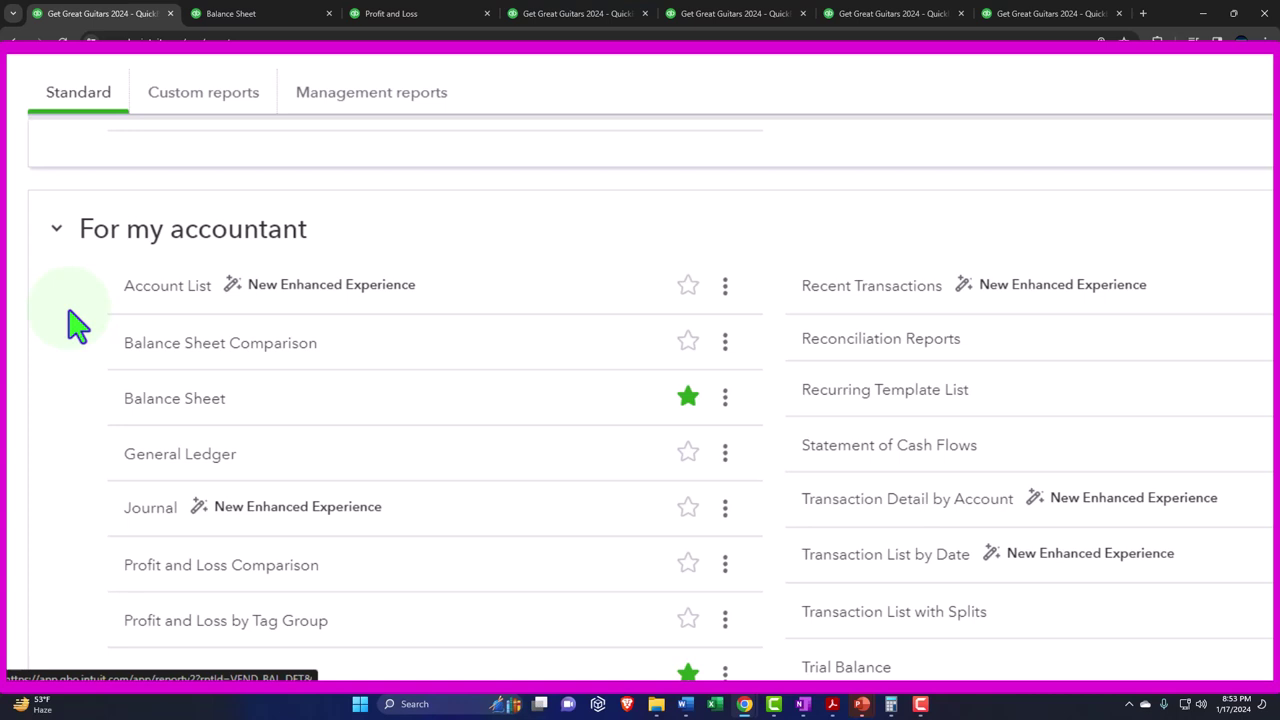
{"action": "scroll", "coordinate": [78, 325], "scroll_direction": "down", "scroll_amount": 1}
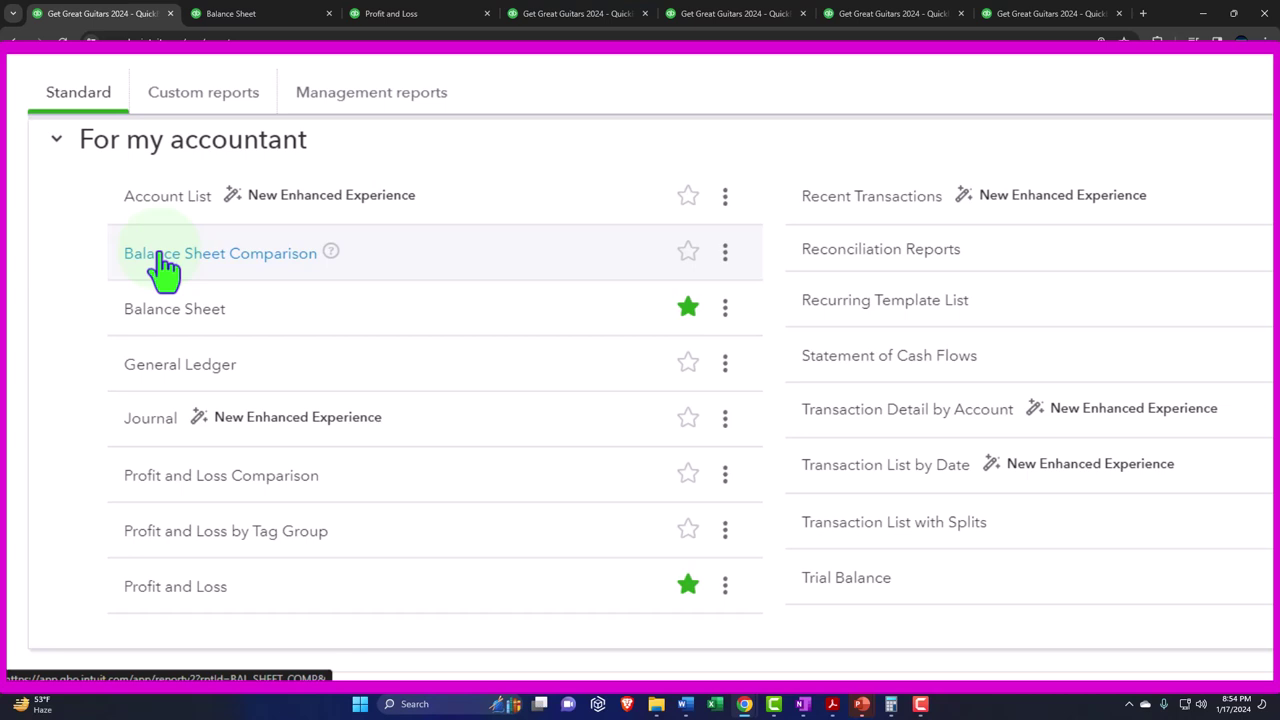
Open the General Ledger report in a new browser tab and collapse its navigation menu
{"action": "right_click", "coordinate": [166, 368]}
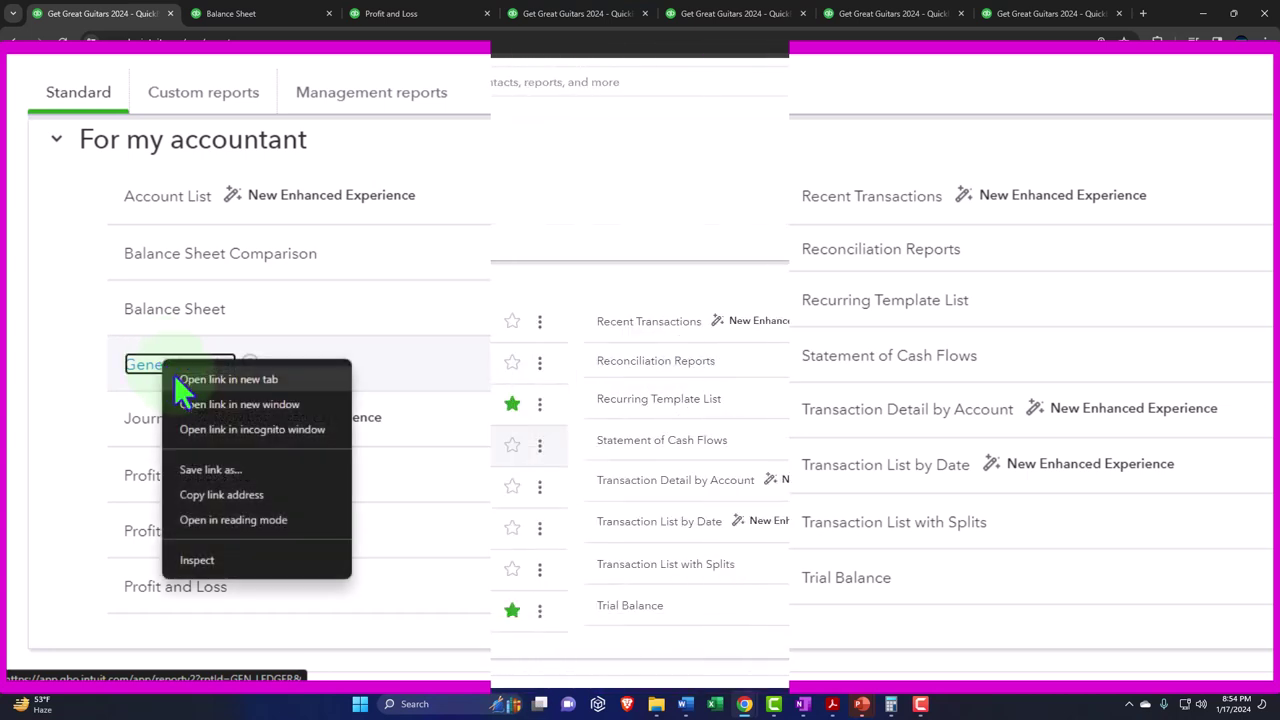
{"action": "left_click", "coordinate": [185, 380]}
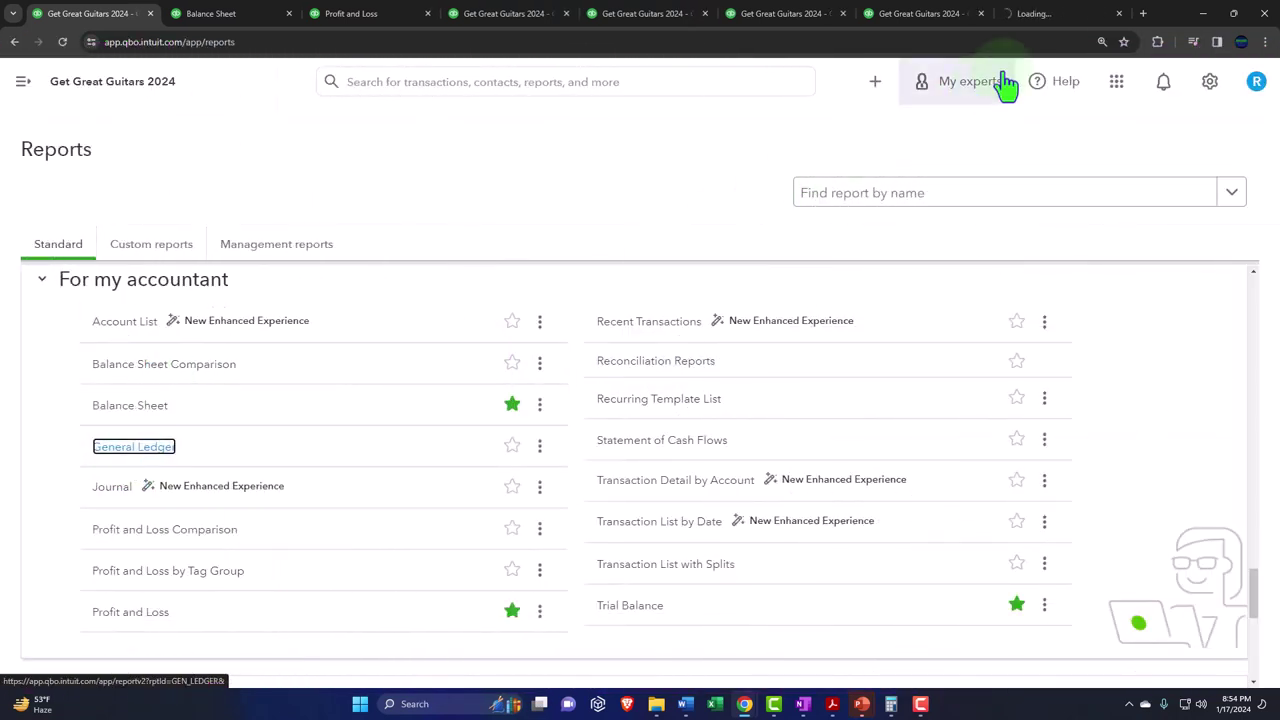
{"action": "left_click", "coordinate": [1035, 14]}
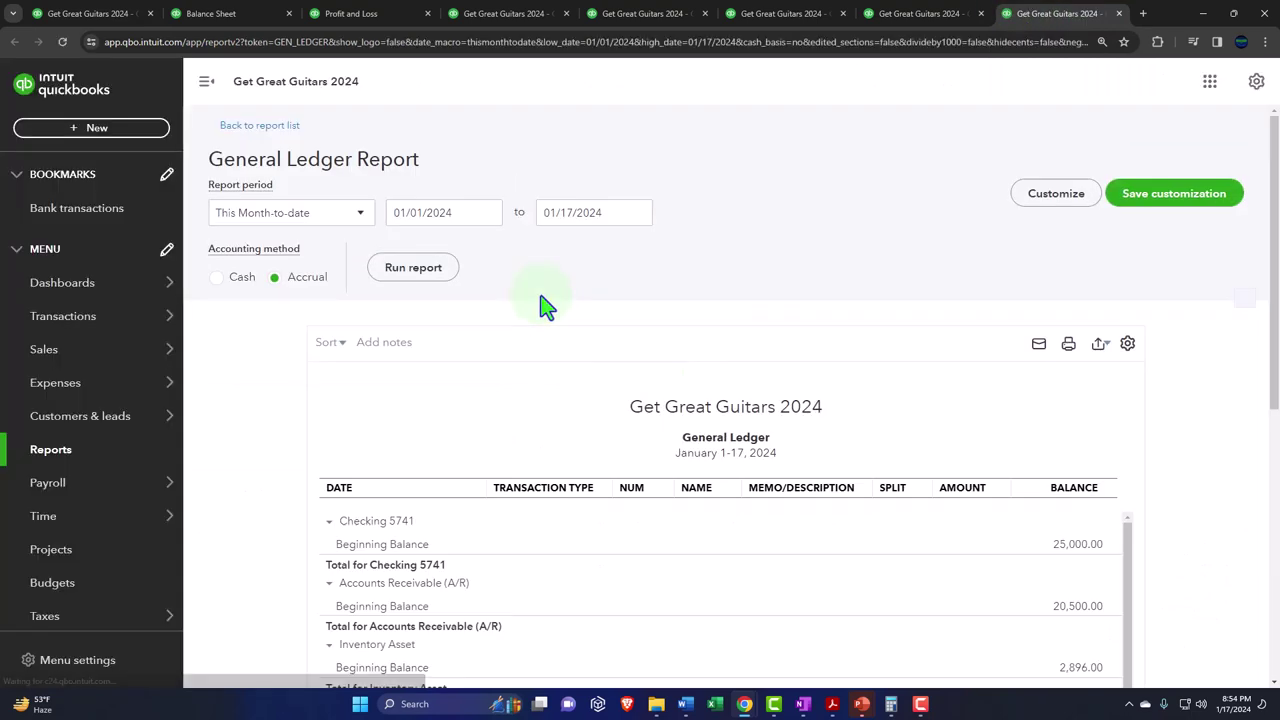
{"action": "scroll", "coordinate": [540, 305], "scroll_direction": "down", "scroll_amount": 2}
{"action": "left_click", "coordinate": [206, 83]}
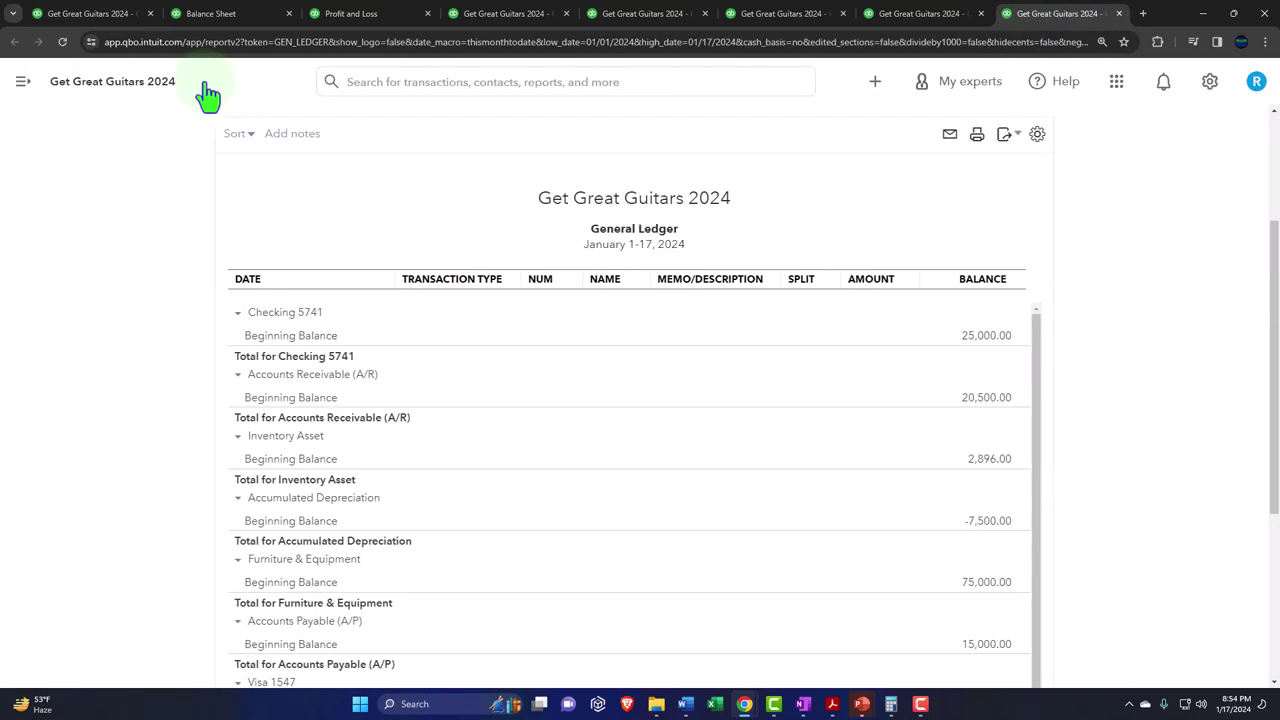
Run the General Ledger for 01/01/2023 to 12/31/2023 and review the transactions listed under each account
{"action": "scroll", "coordinate": [489, 523], "scroll_direction": "up", "scroll_amount": 2}
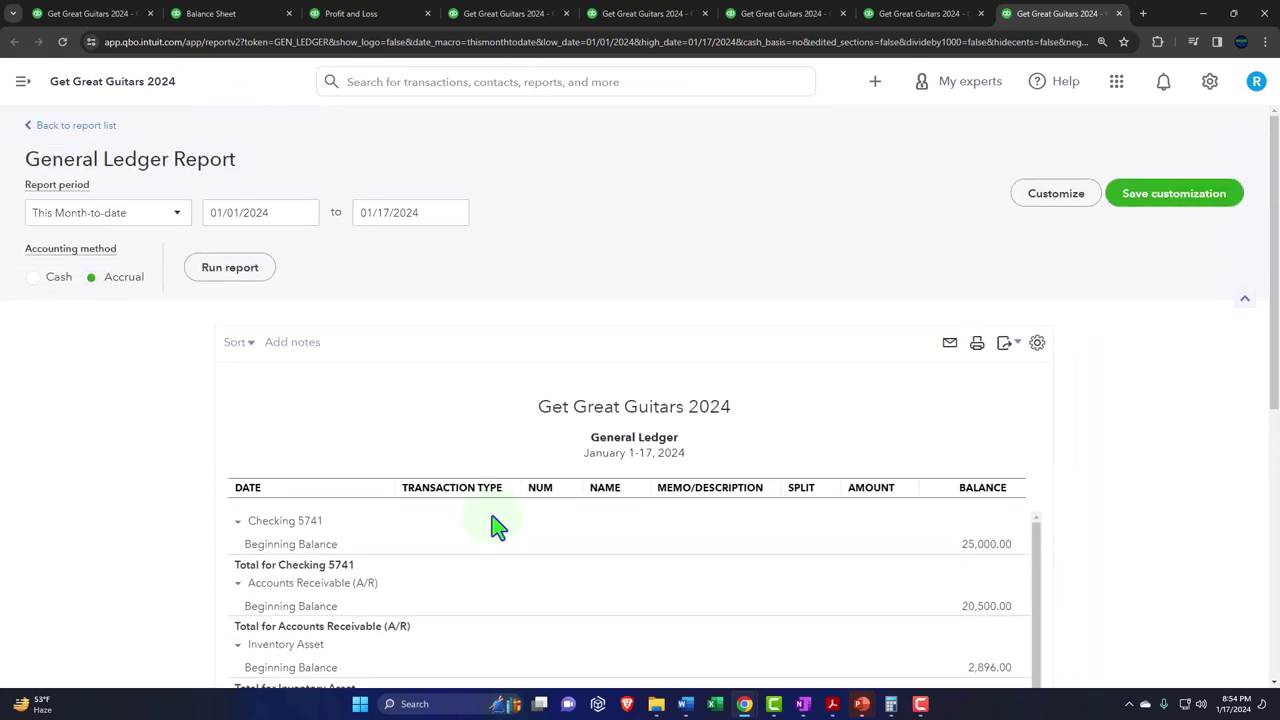
{"action": "left_click", "coordinate": [222, 212]}
{"action": "type", "text": "01012023"}
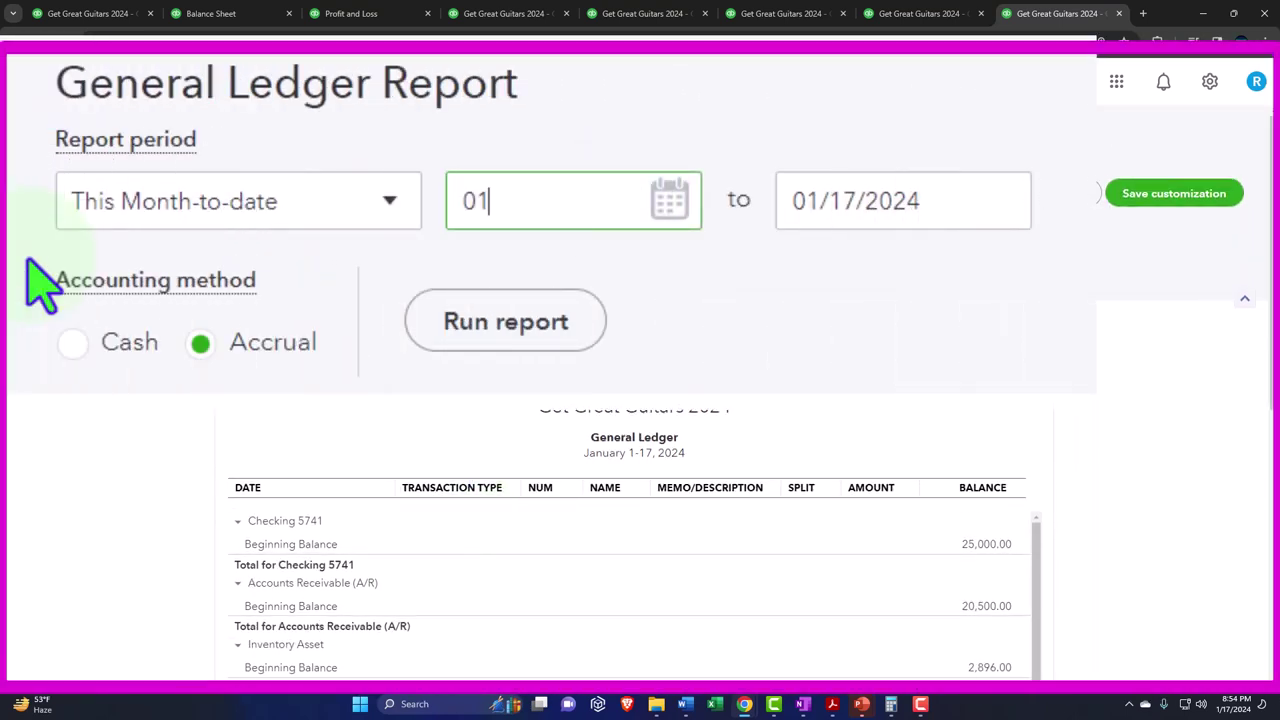
{"action": "key", "text": "Tab"}
{"action": "type", "text": "12/31/2023"}
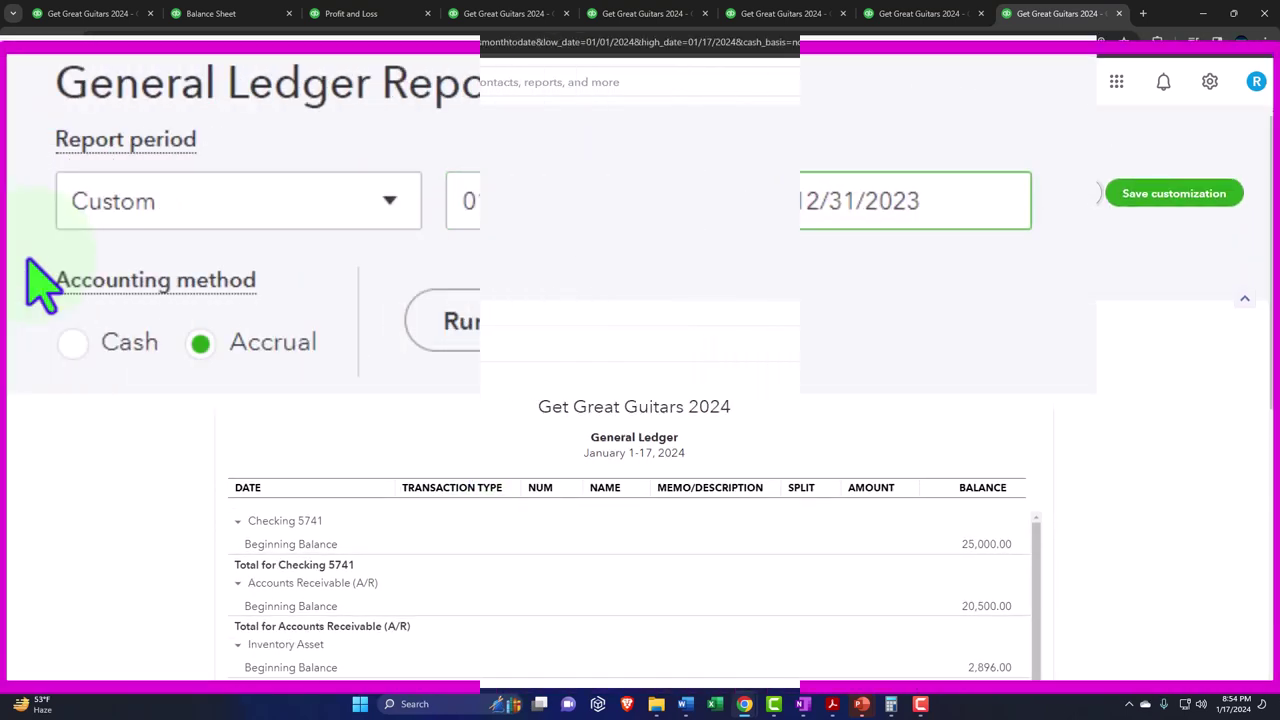
{"action": "left_click", "coordinate": [258, 277]}
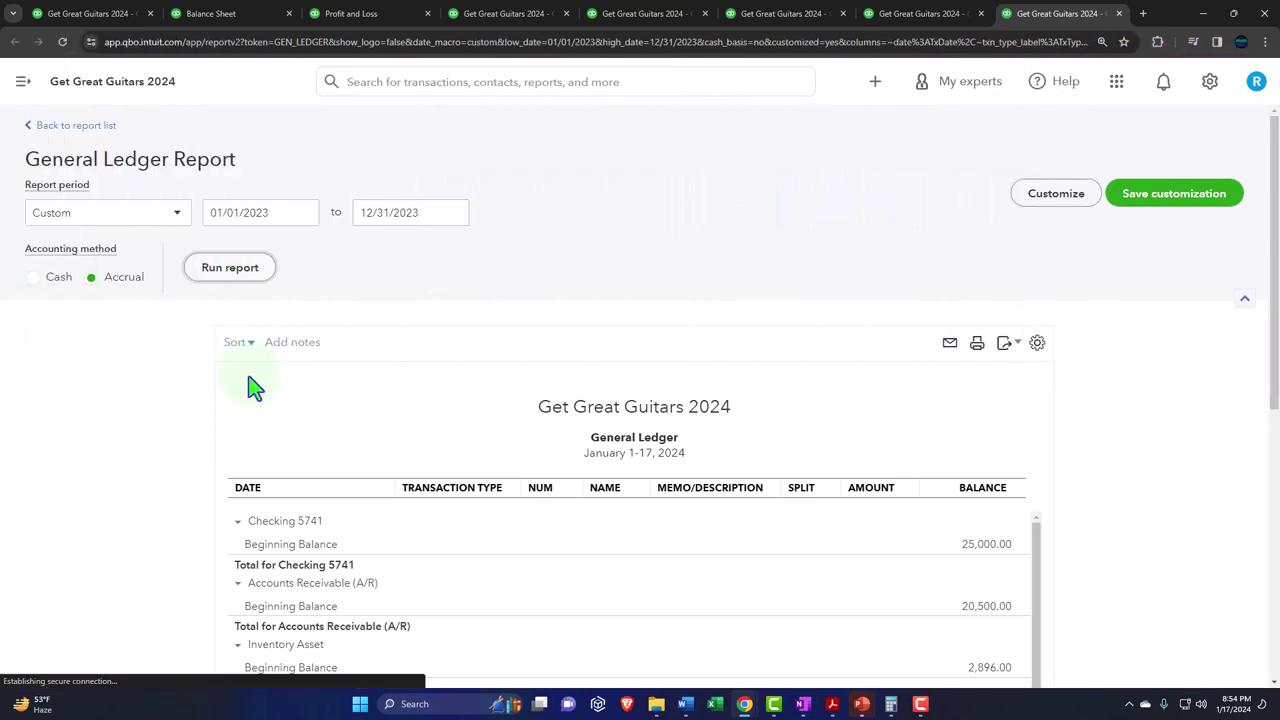
{"action": "scroll", "coordinate": [251, 410], "scroll_direction": "down", "scroll_amount": 10}
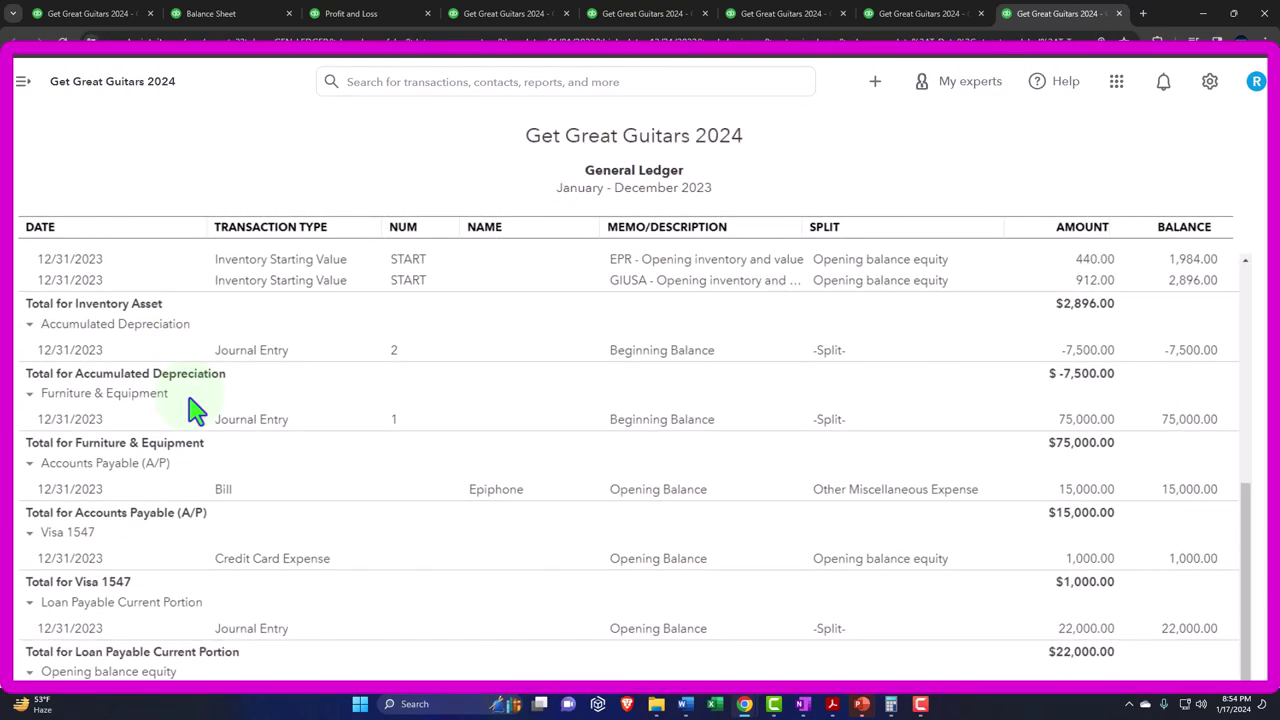
{"action": "scroll", "coordinate": [178, 446], "scroll_direction": "up", "scroll_amount": 3}
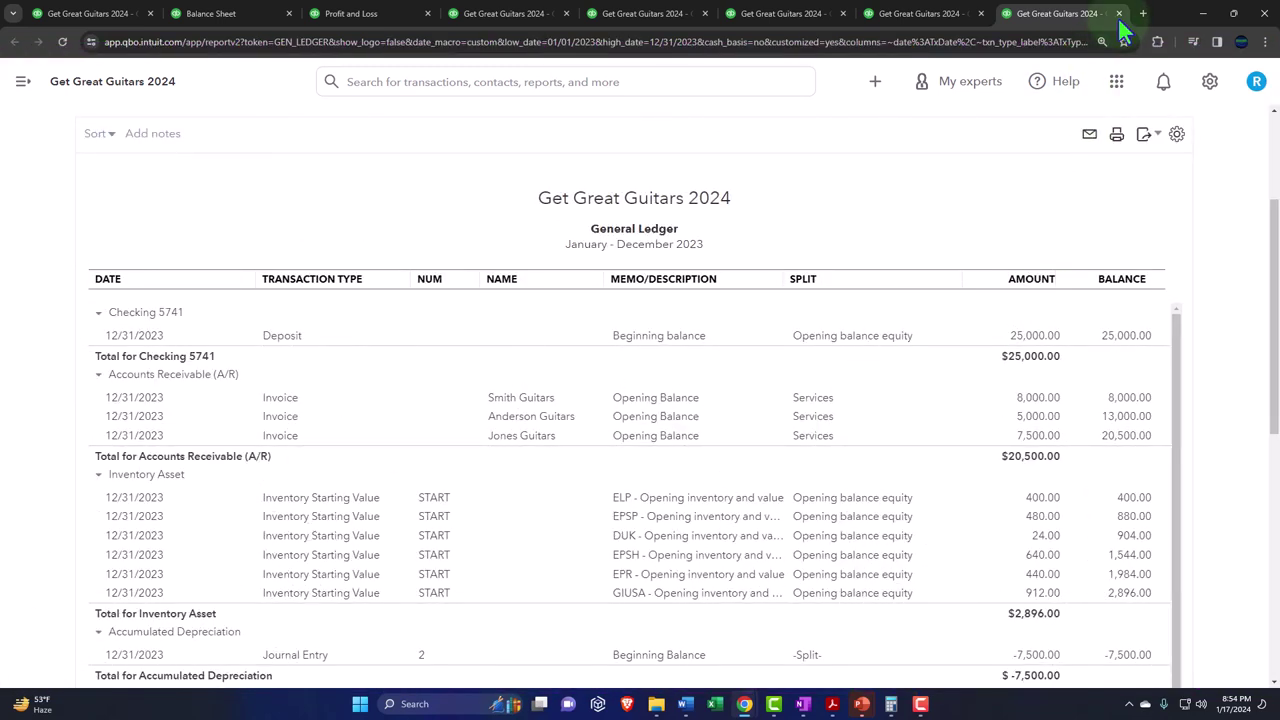
Close the General Ledger and supporting detail report tabs, keeping the report list, Balance Sheet, Profit and Loss and Trial Balance open
{"action": "left_click", "coordinate": [1119, 14]}
{"action": "left_click", "coordinate": [1120, 14]}
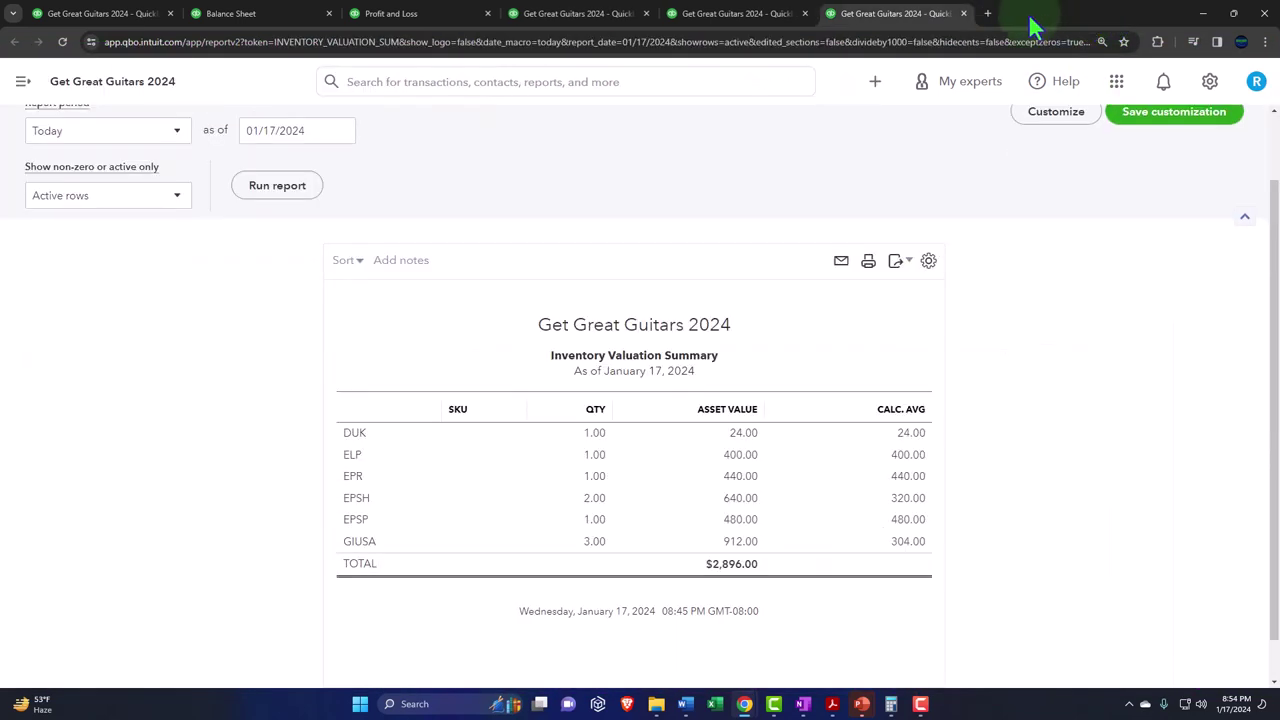
{"action": "left_click", "coordinate": [964, 14]}
{"action": "left_click", "coordinate": [805, 14]}
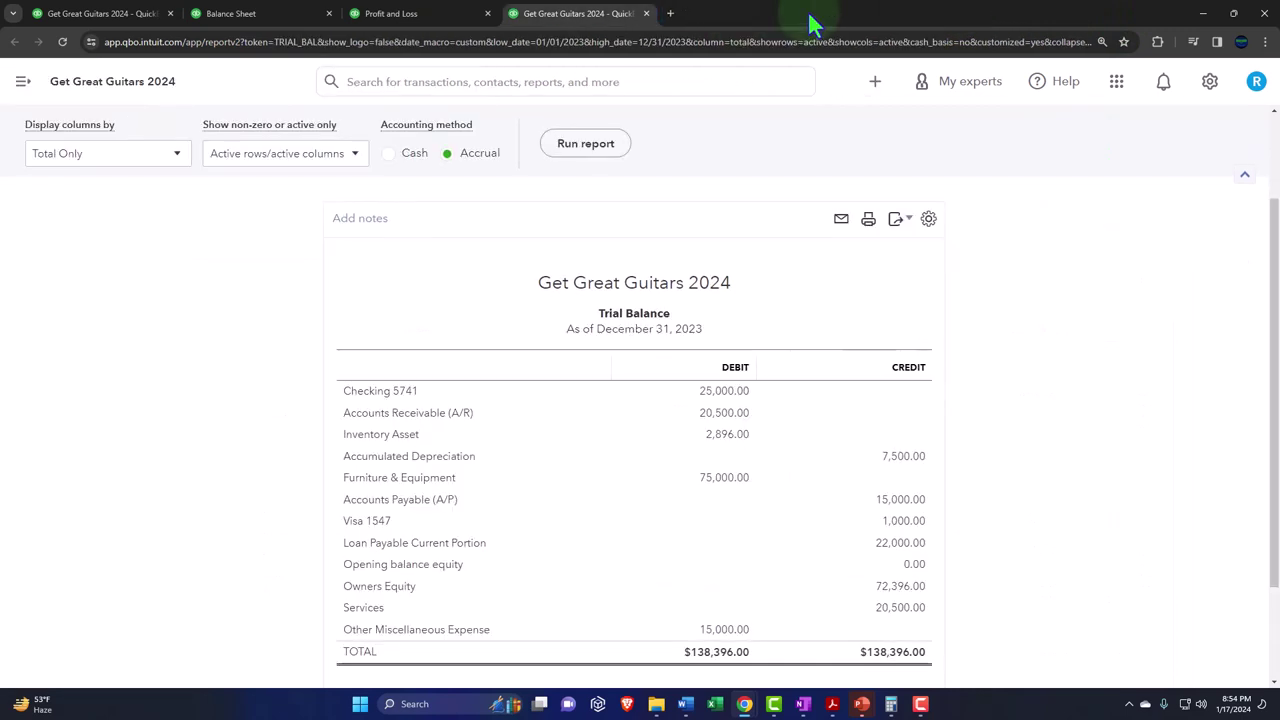
Drill into the checking account amount on the Balance Sheet to review its transactions, and return to the report
{"action": "left_click", "coordinate": [240, 14]}
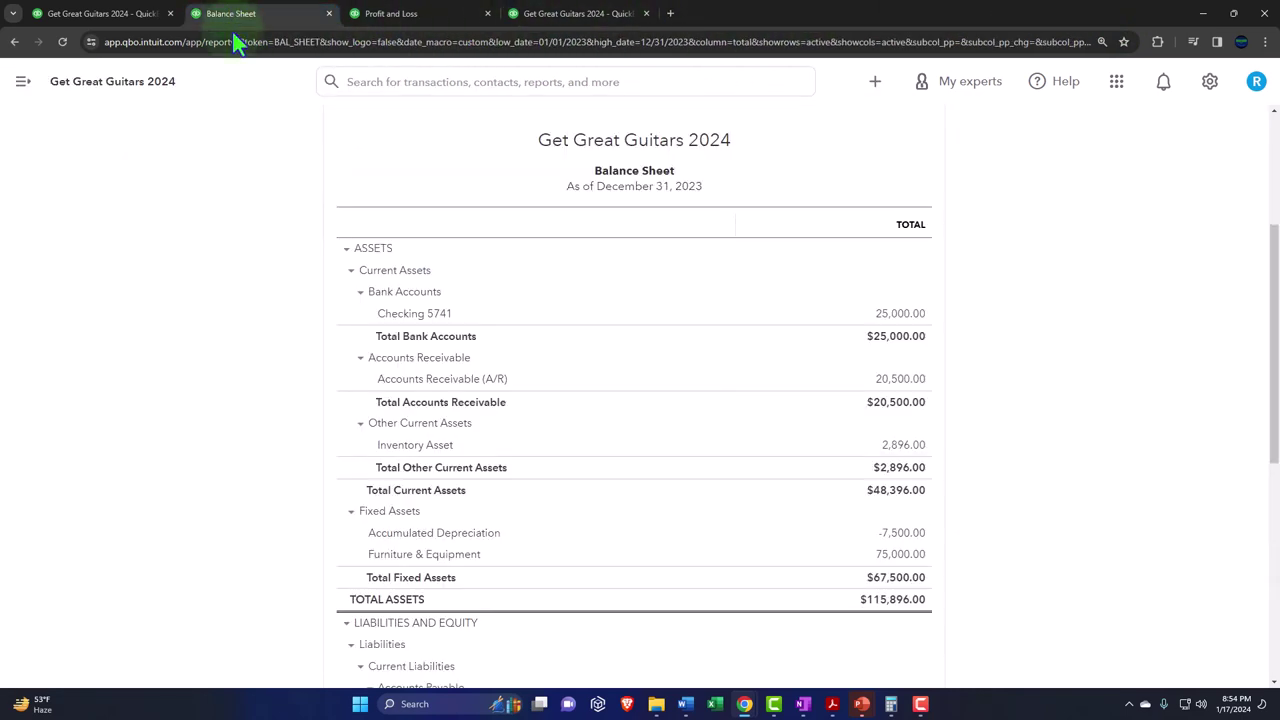
{"action": "left_click", "coordinate": [900, 313]}
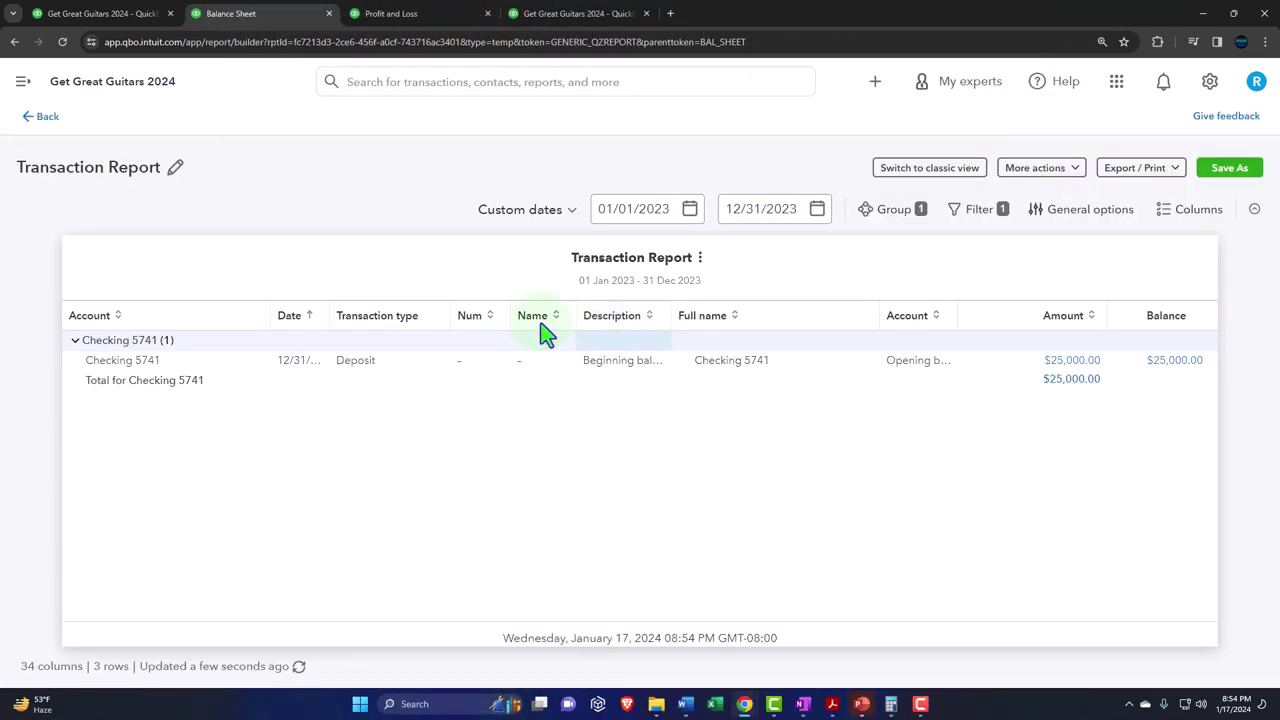
{"action": "left_click", "coordinate": [45, 118]}
Open the Journal report from the For my accountant section in a new browser tab and switch to it
{"action": "left_click", "coordinate": [90, 22]}
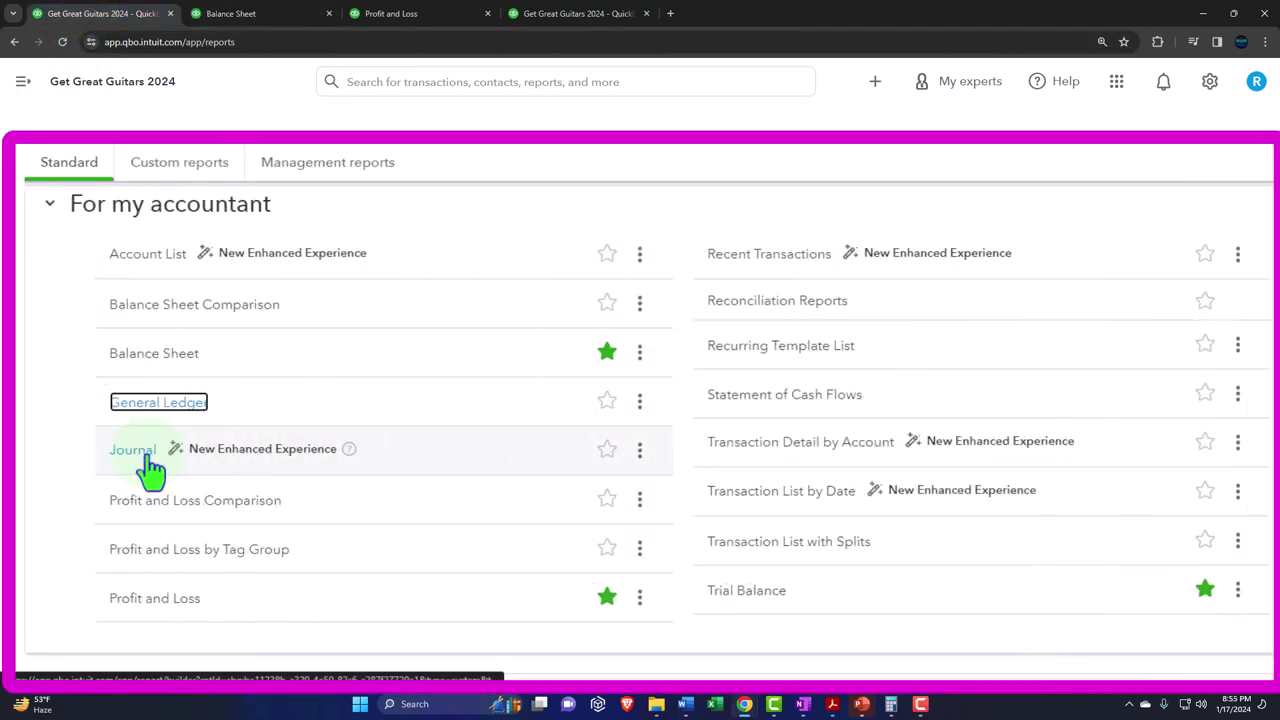
{"action": "right_click", "coordinate": [147, 457]}
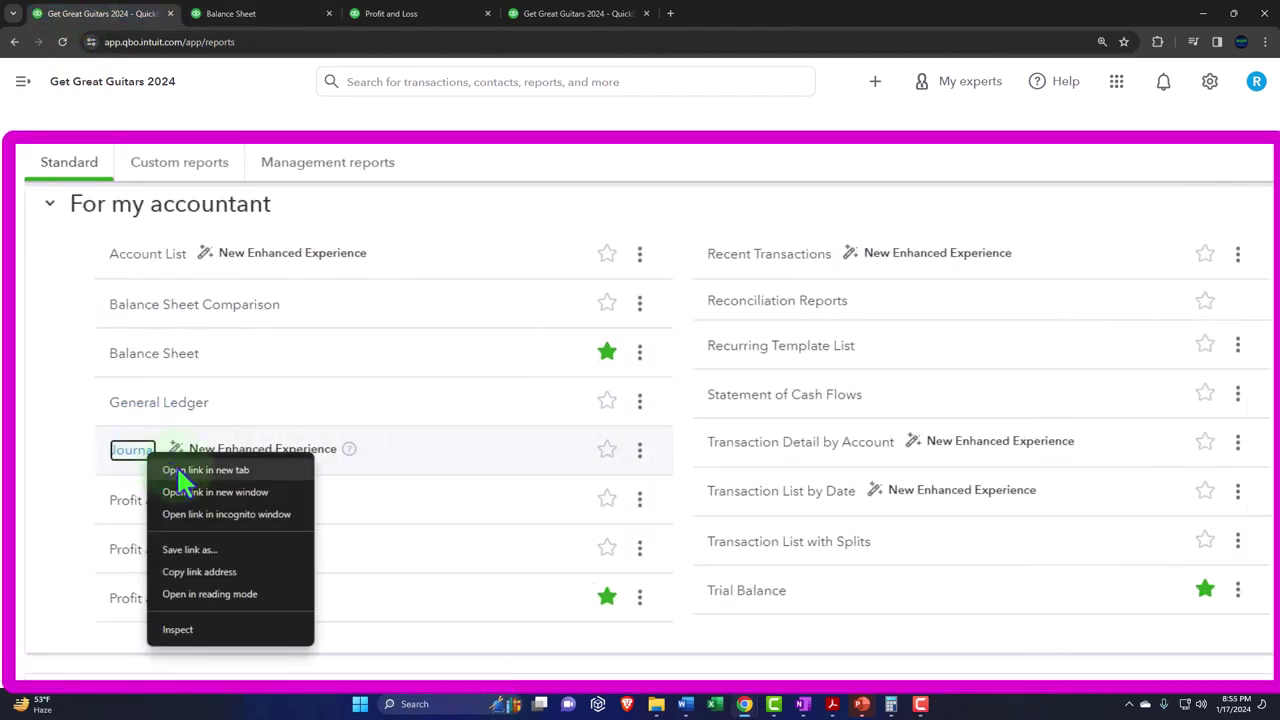
{"action": "left_click", "coordinate": [176, 469]}
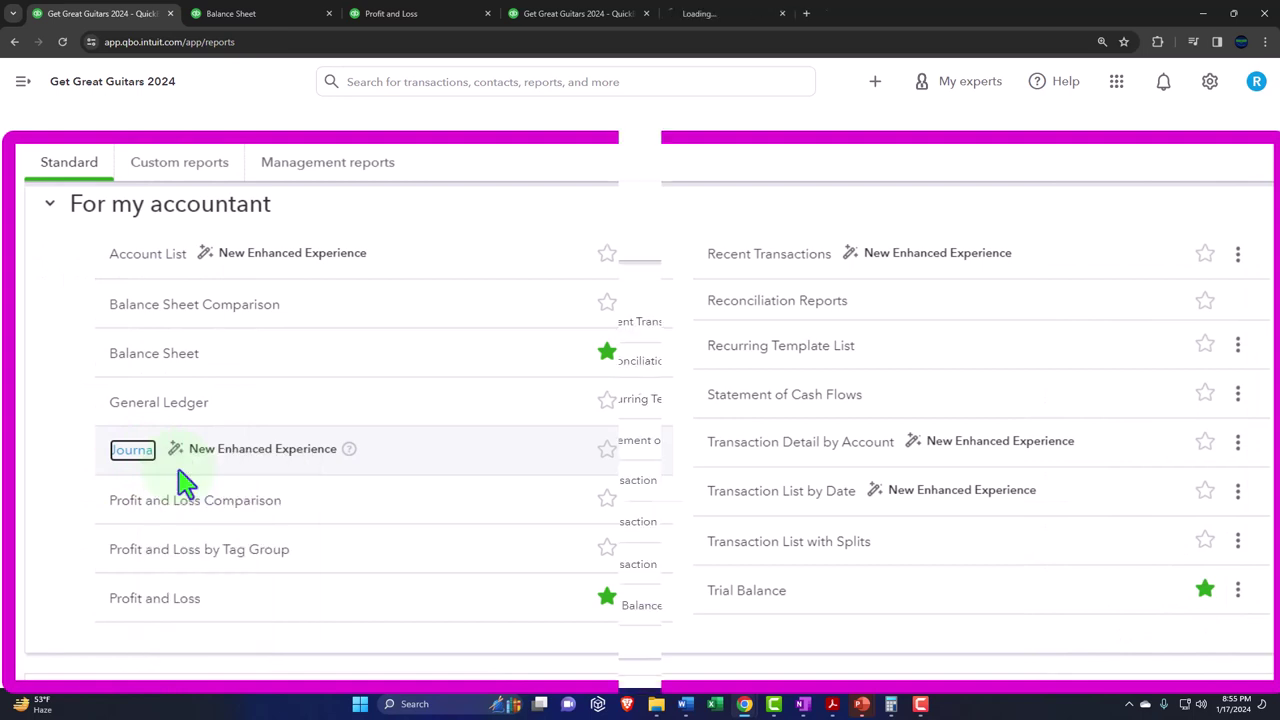
{"action": "left_click", "coordinate": [717, 20]}
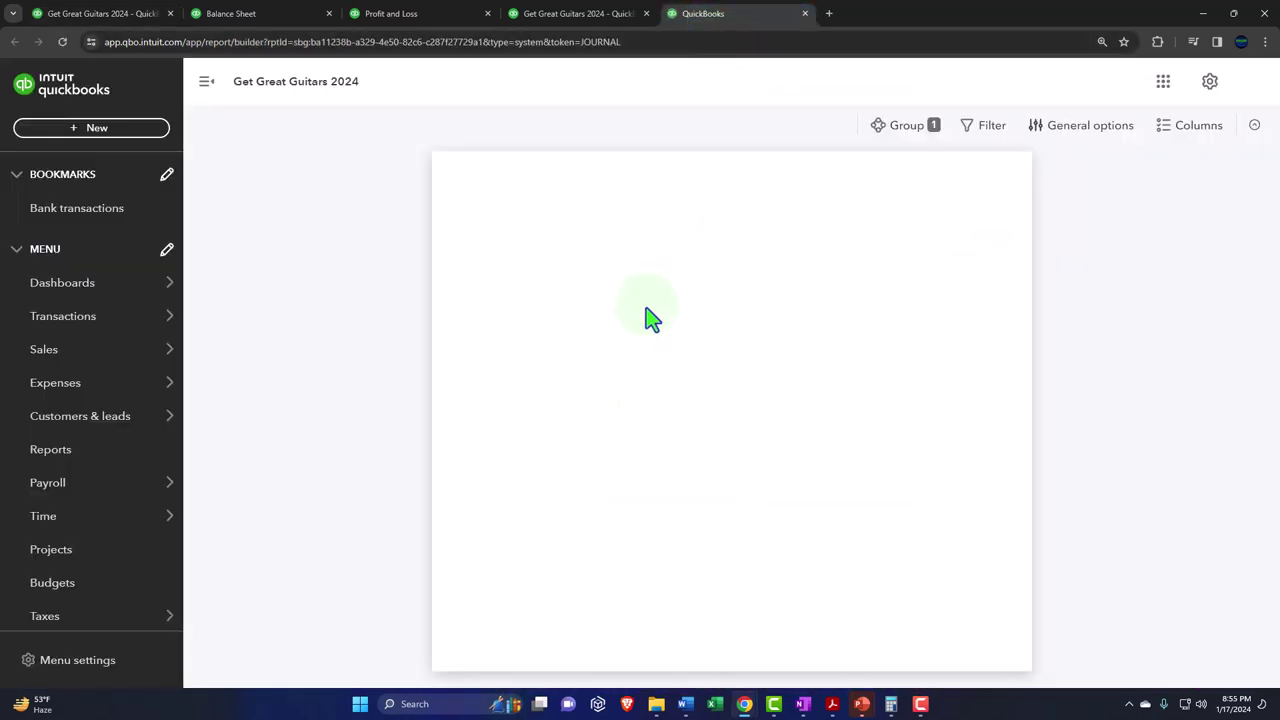
Collapse the navigation menu and set the Journal report to custom dates from 01/01/2023 to 12/31/2023
{"action": "left_click", "coordinate": [206, 82]}
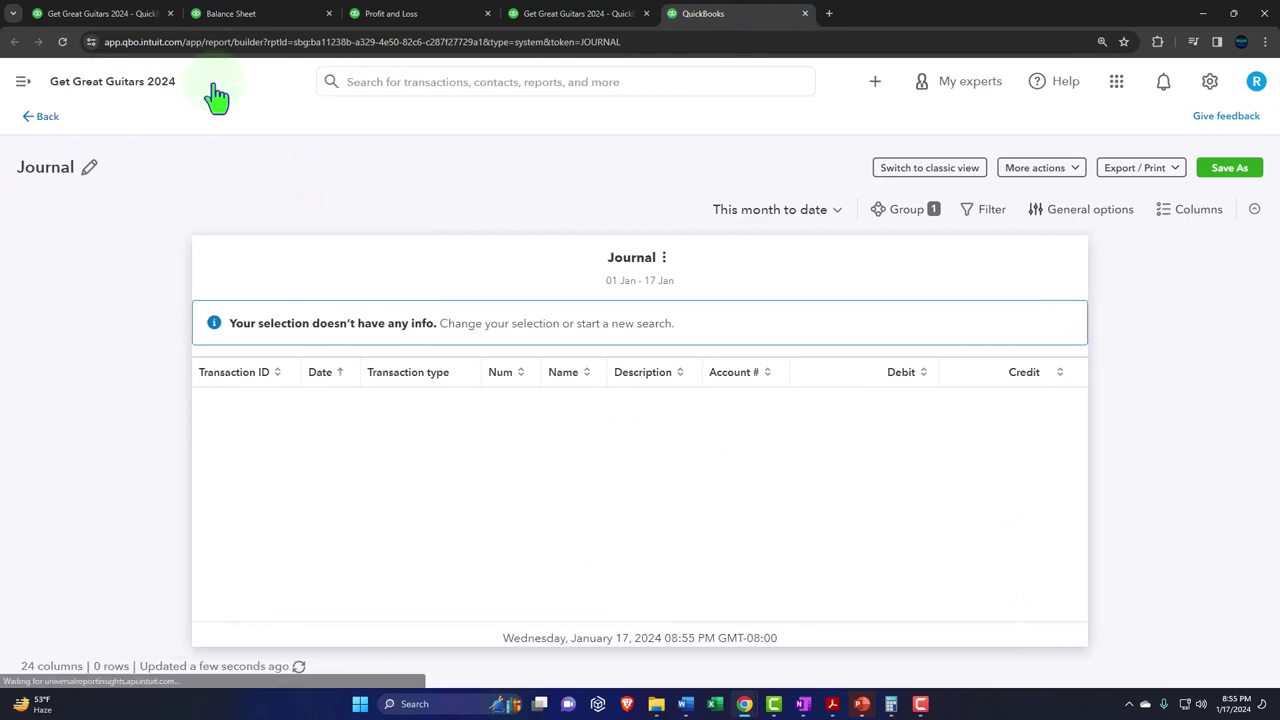
{"action": "key", "text": "super+plus"}
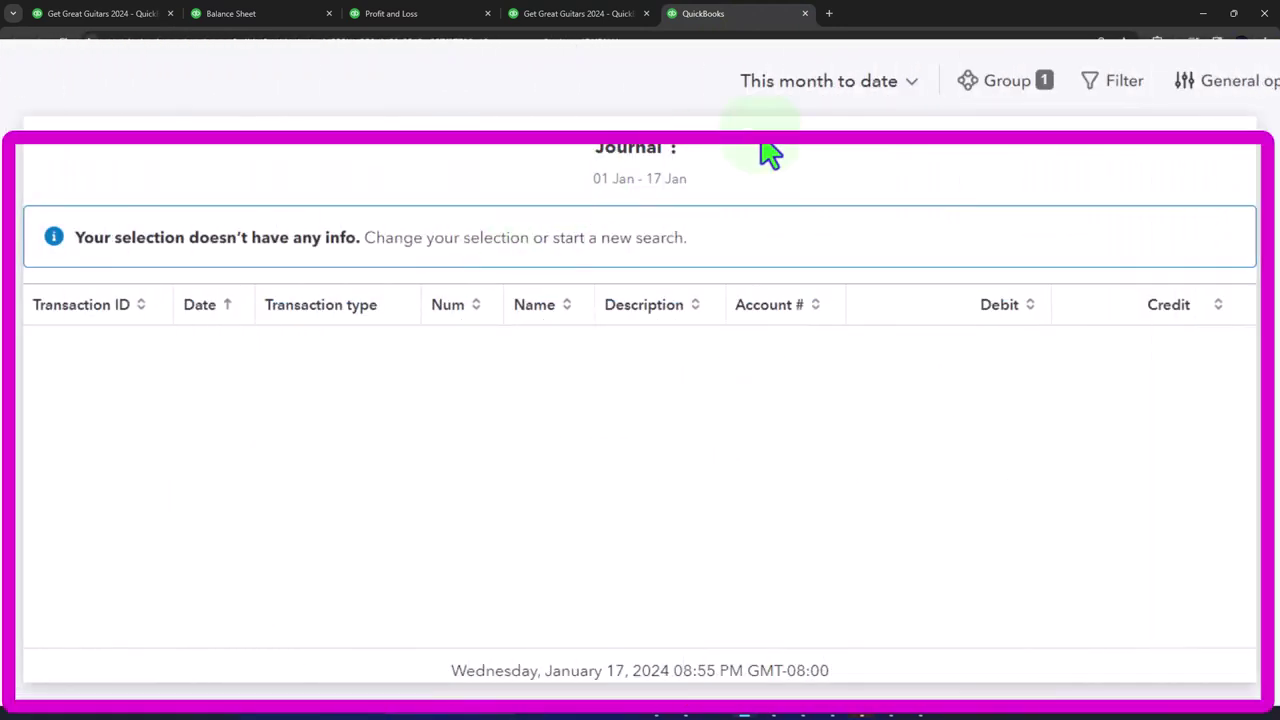
{"action": "left_click", "coordinate": [880, 90]}
{"action": "left_click", "coordinate": [845, 145]}
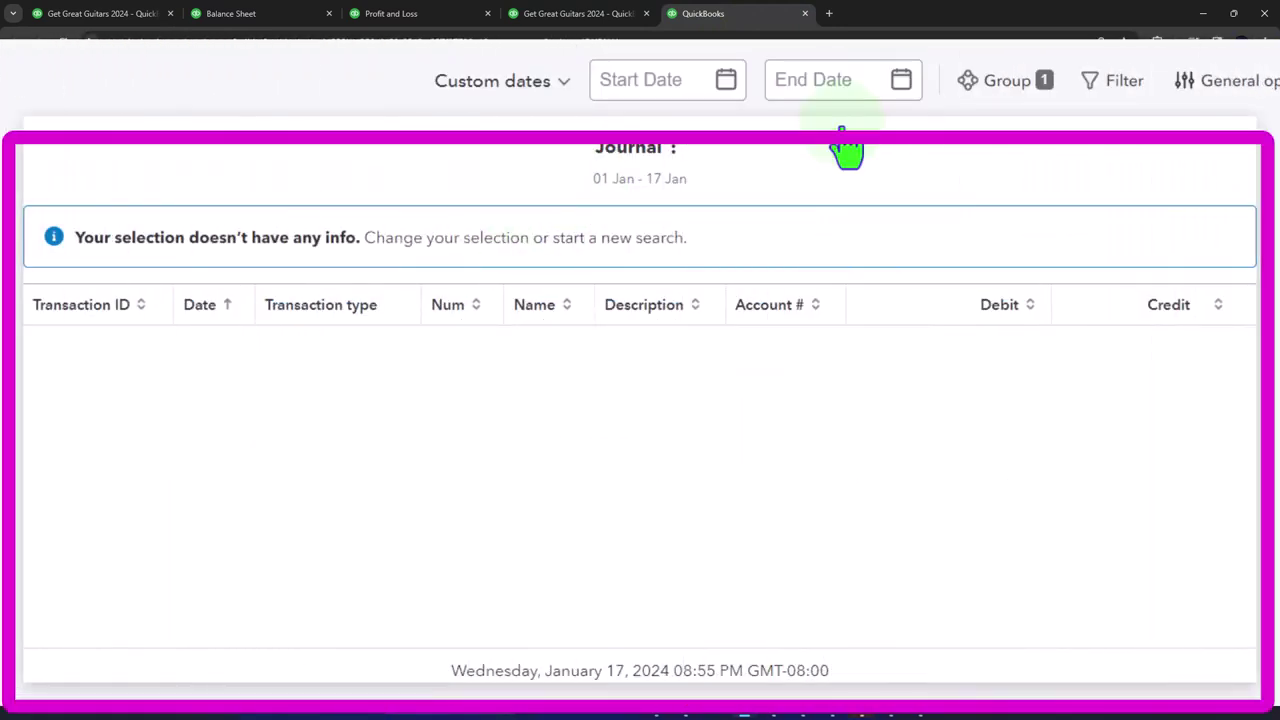
{"action": "left_click", "coordinate": [680, 95]}
{"action": "type", "text": "01"}
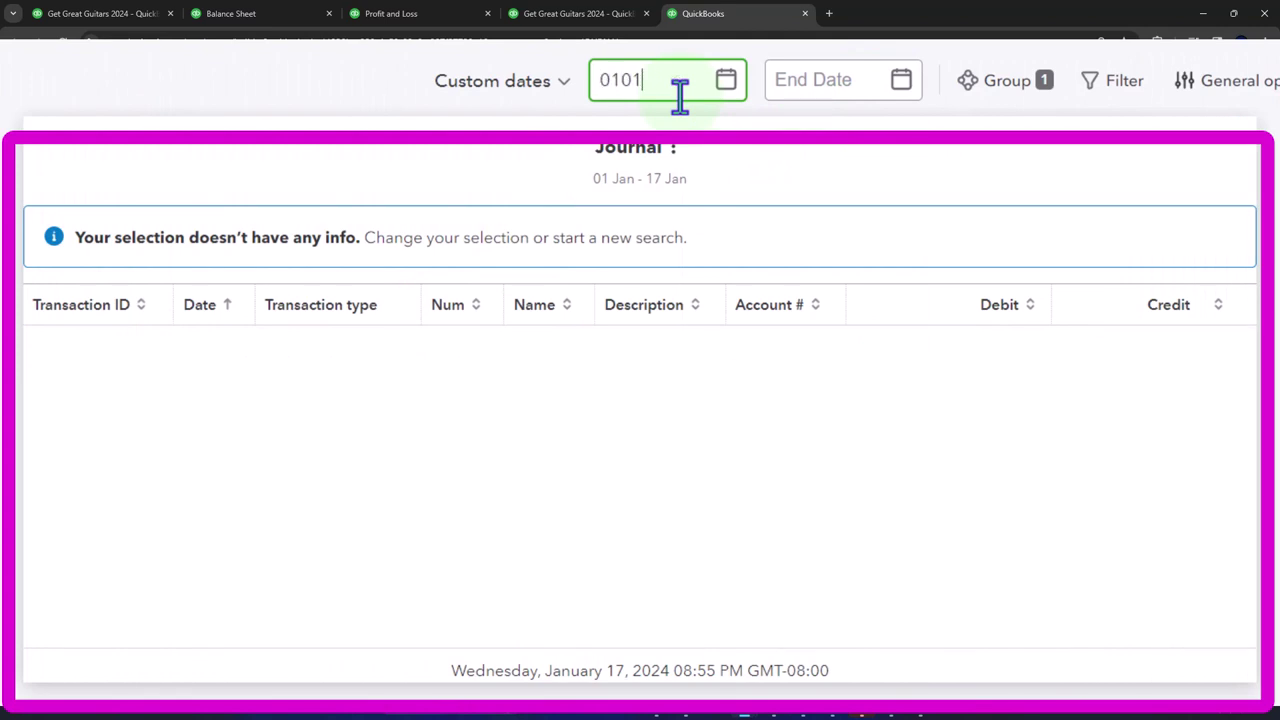
{"action": "type", "text": "/01/2023"}
{"action": "key", "text": "Tab"}
{"action": "type", "text": "123123"}
{"action": "key", "text": "Tab"}
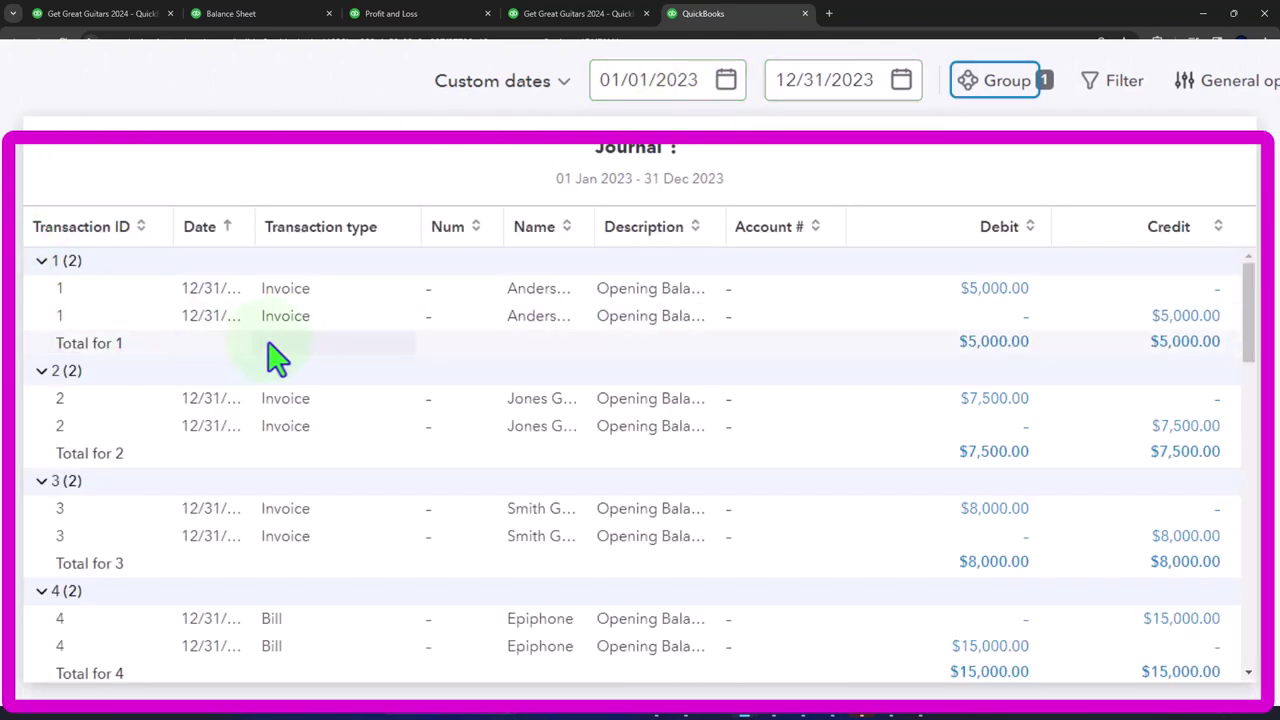
Look through all the Journal's 2023 transactions and widen the Name column to show the full customer names
{"action": "scroll", "coordinate": [286, 340], "scroll_direction": "down", "scroll_amount": 4}
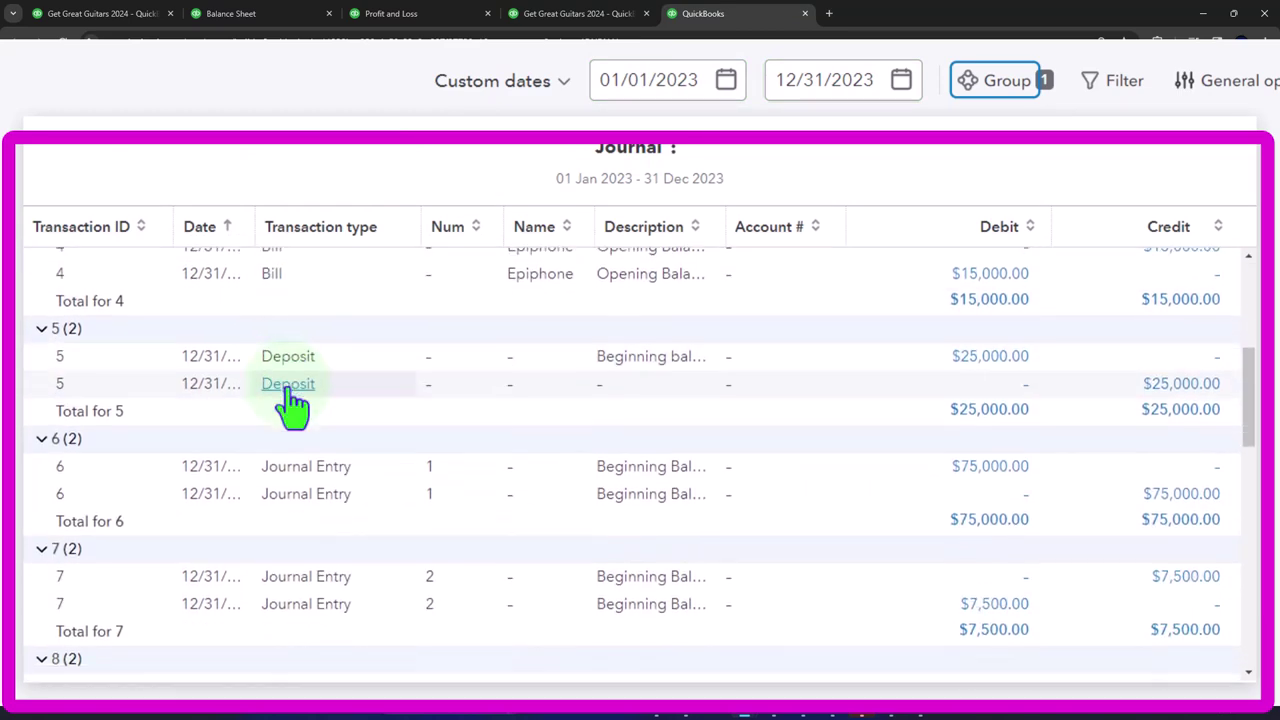
{"action": "scroll", "coordinate": [290, 405], "scroll_direction": "down", "scroll_amount": 6}
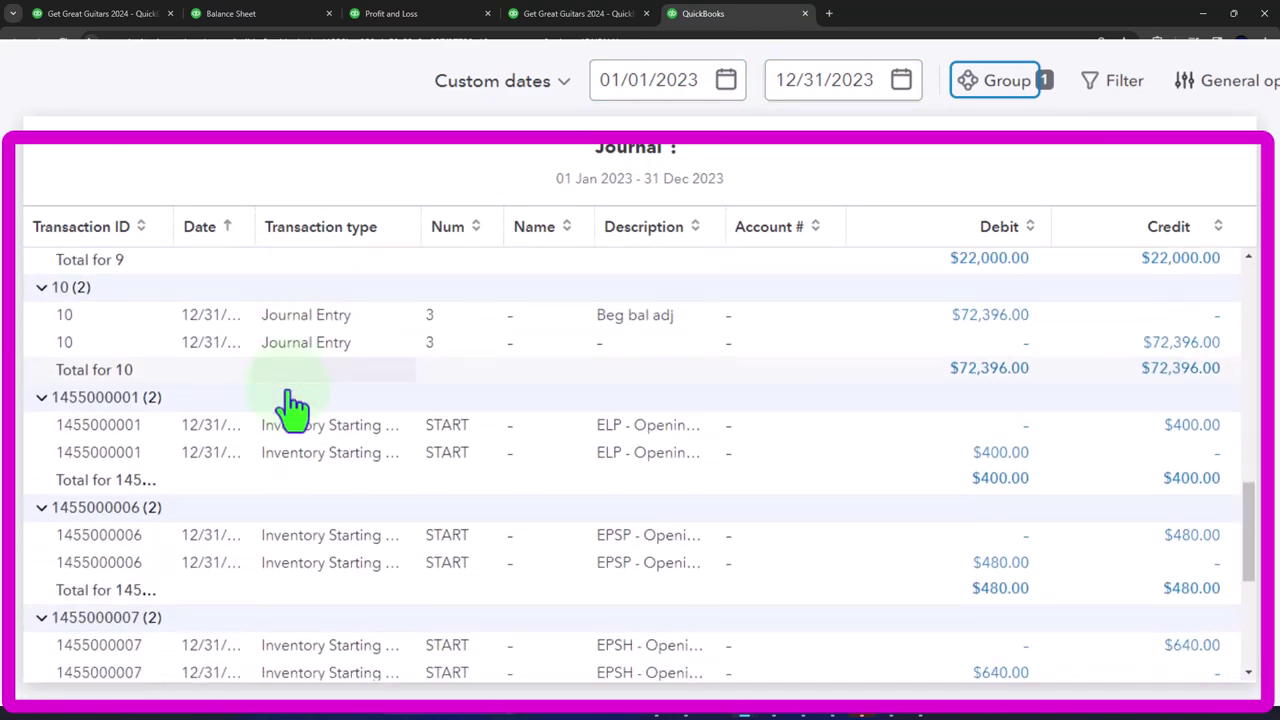
{"action": "scroll", "coordinate": [293, 405], "scroll_direction": "down", "scroll_amount": 5}
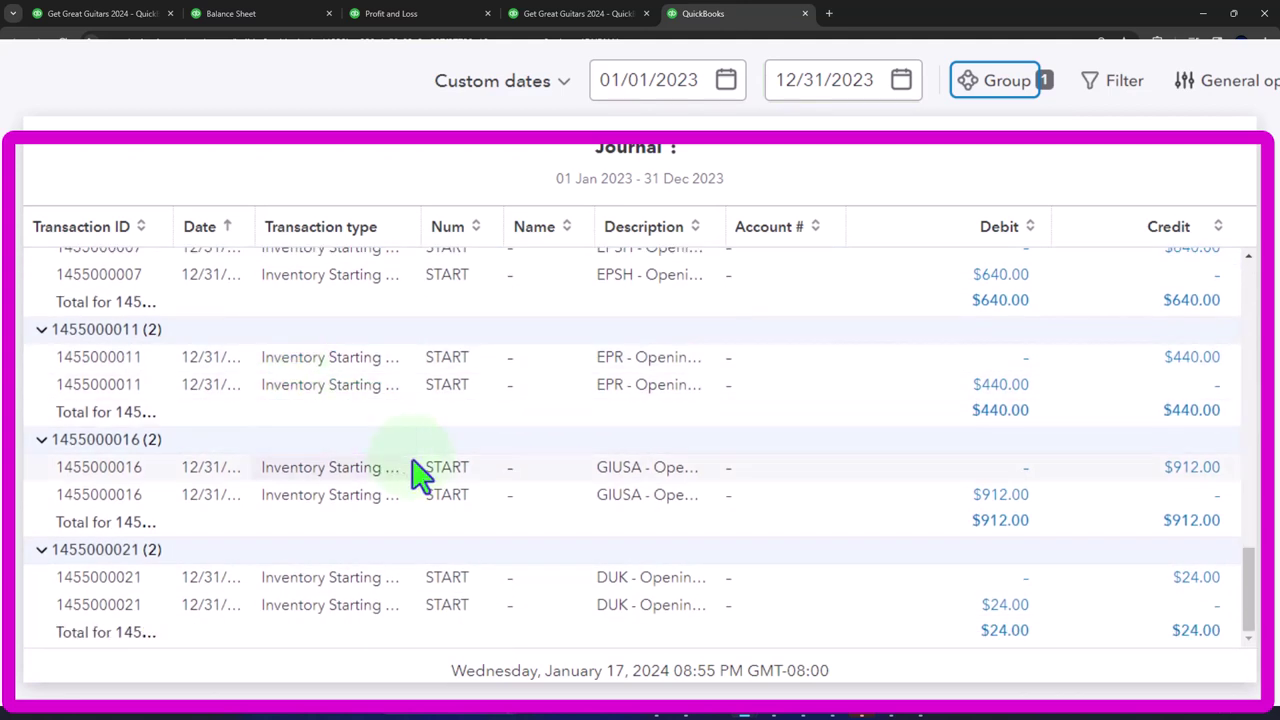
{"action": "scroll", "coordinate": [418, 476], "scroll_direction": "up", "scroll_amount": 15}
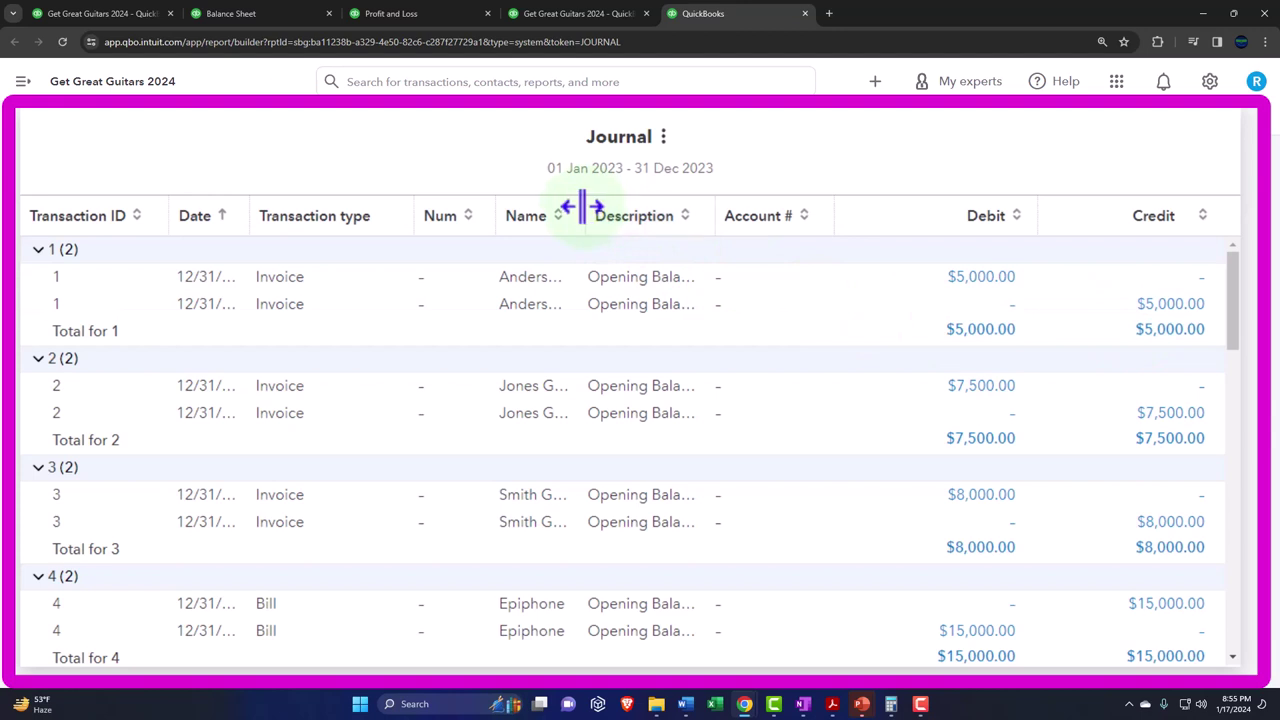
{"action": "left_click_drag", "start_coordinate": [580, 210], "coordinate": [641, 212]}
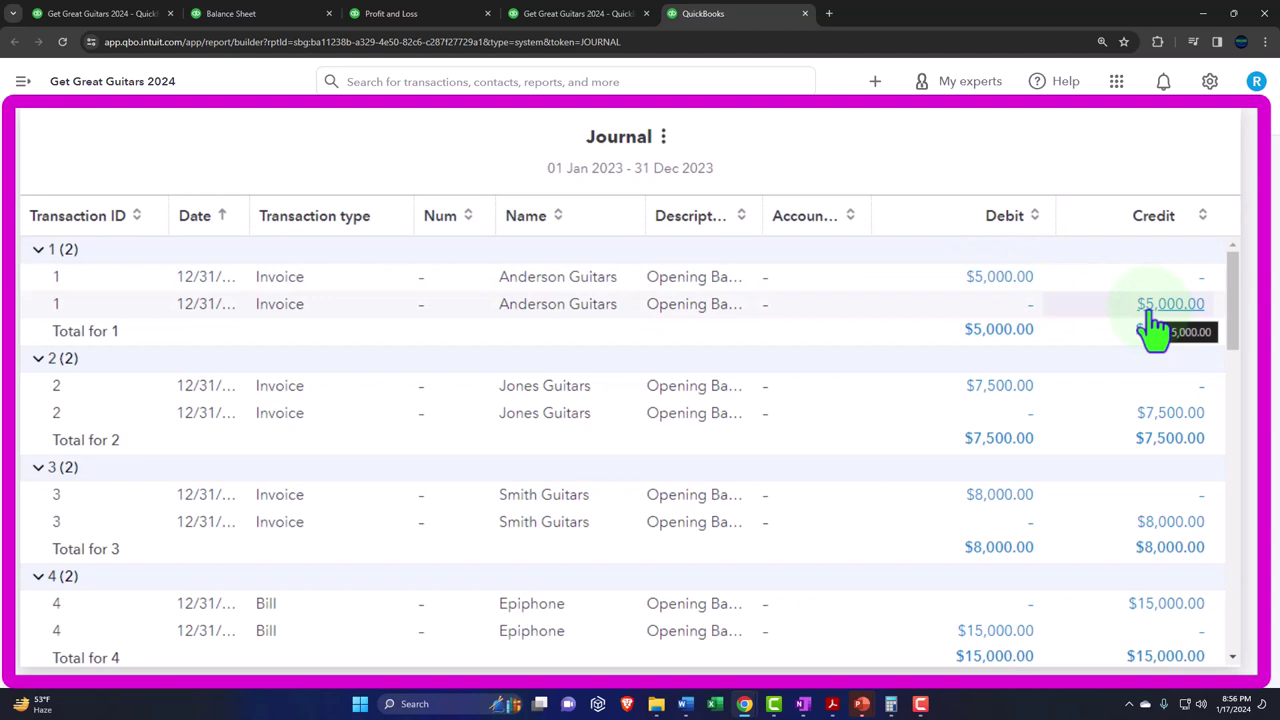
Compare the Epiphone bill in the Journal with Accounts Payable on the Balance Sheet and Other Miscellaneous Expense on the Profit and Loss
{"action": "scroll", "coordinate": [1155, 325], "scroll_direction": "down", "scroll_amount": 1}
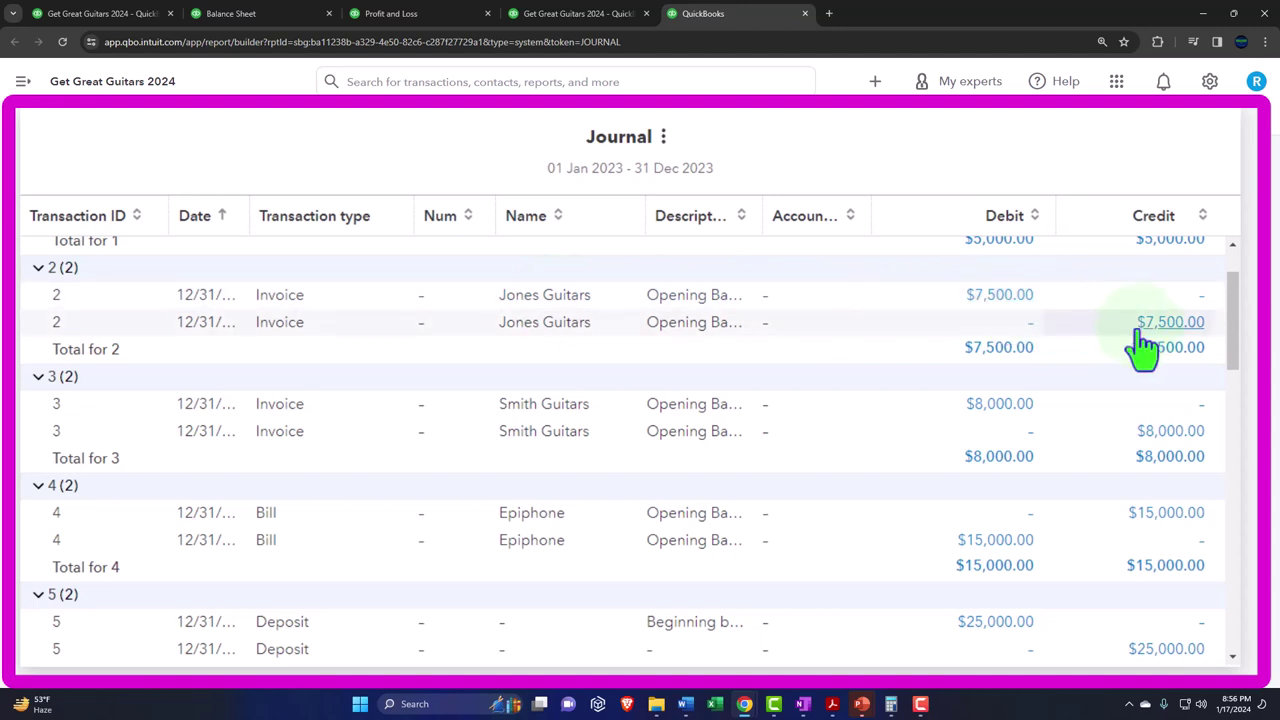
{"action": "scroll", "coordinate": [1140, 350], "scroll_direction": "down", "scroll_amount": 2}
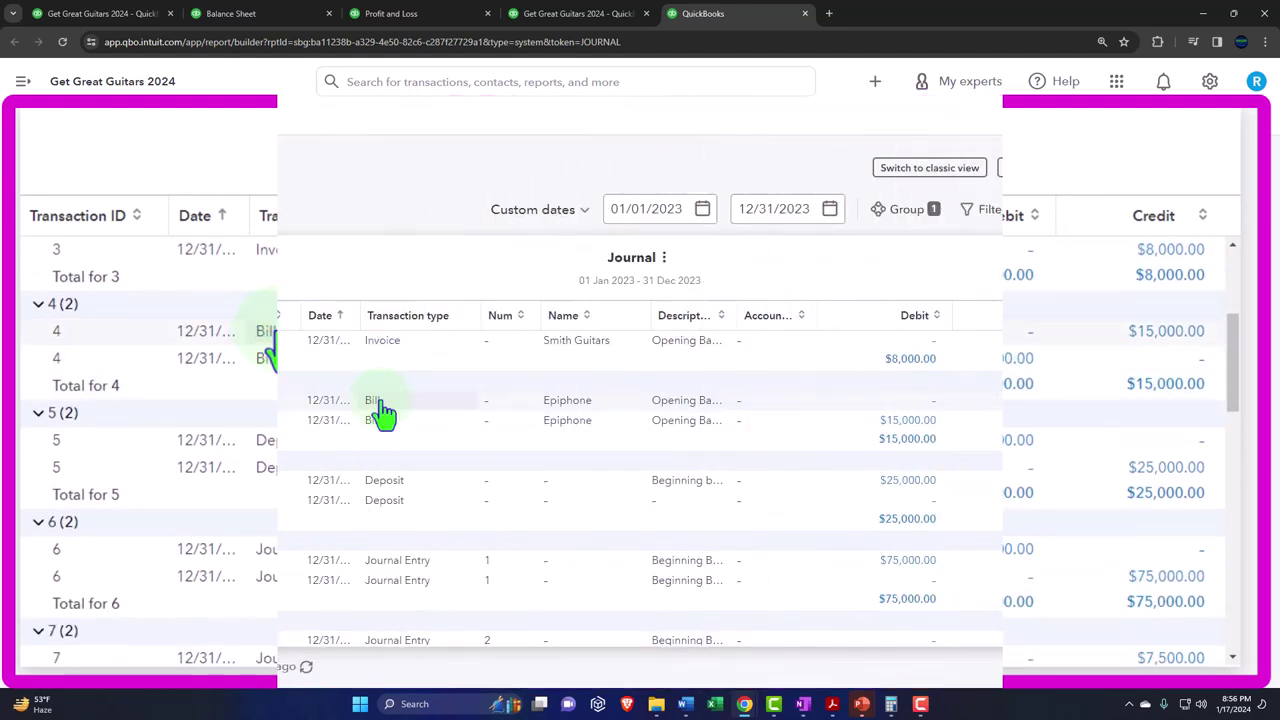
{"action": "left_click", "coordinate": [268, 15]}
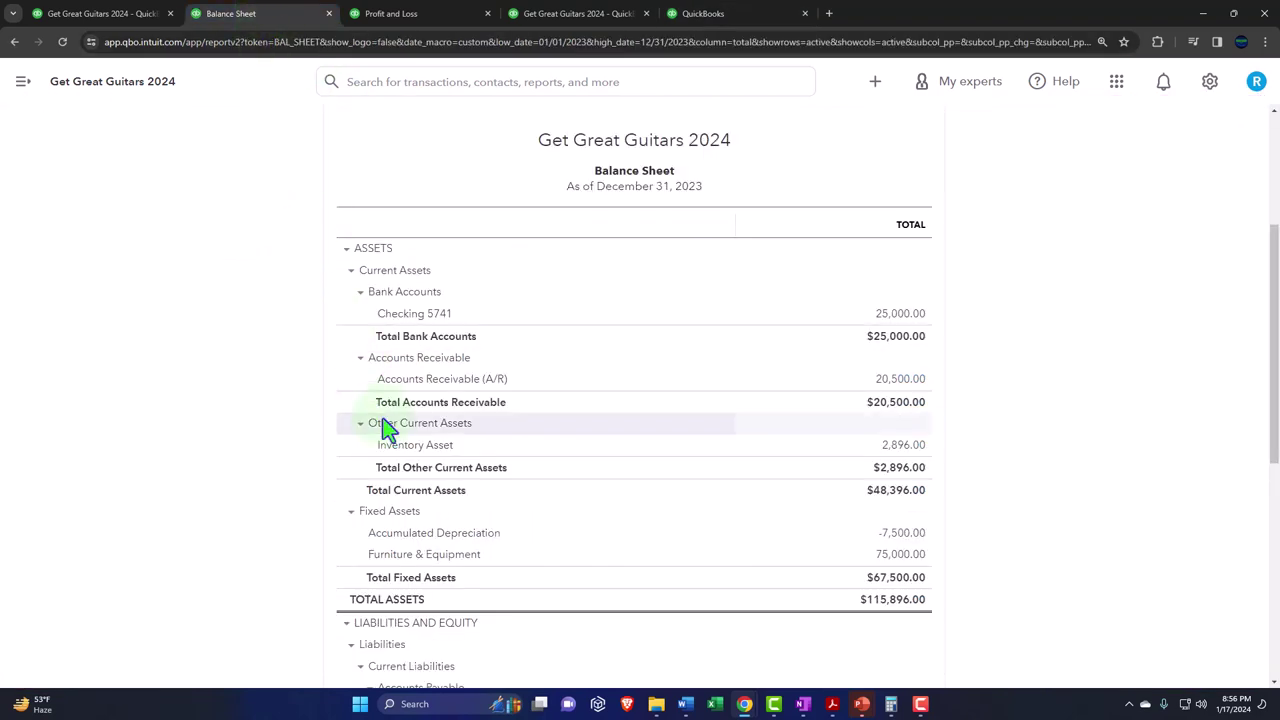
{"action": "scroll", "coordinate": [325, 390], "scroll_direction": "down", "scroll_amount": 3}
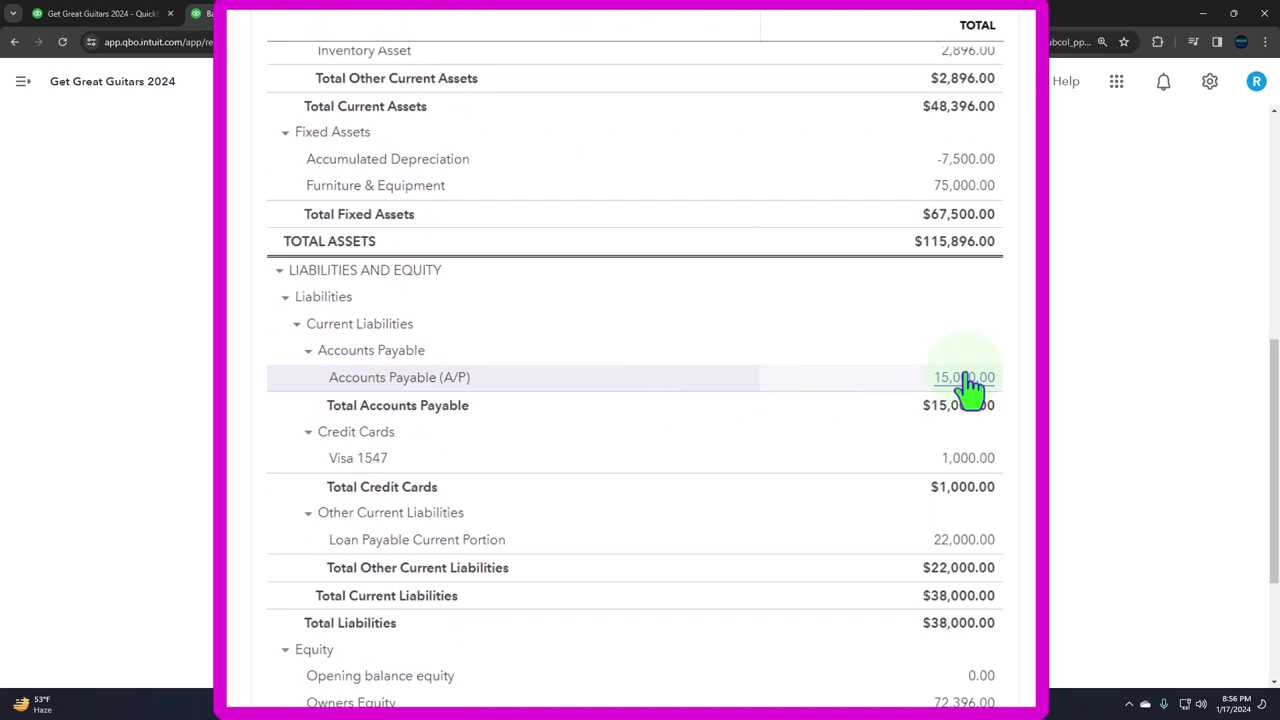
{"action": "left_click", "coordinate": [408, 14]}
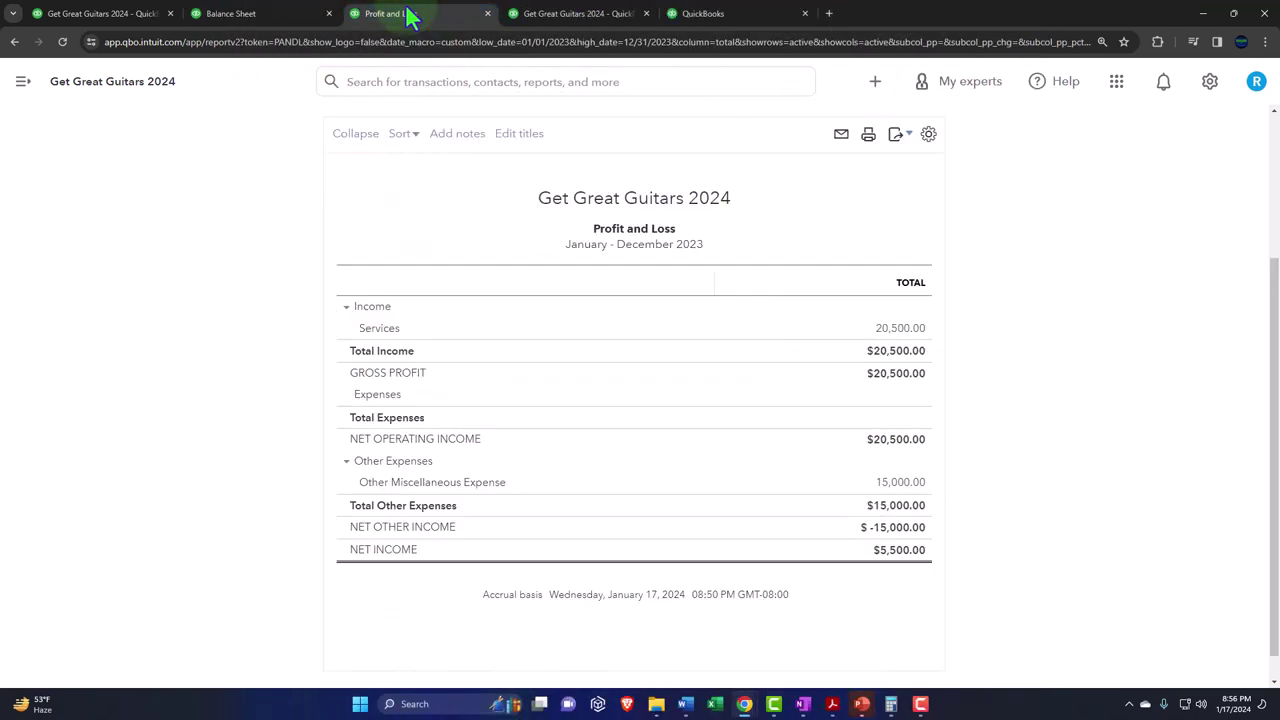
{"action": "left_click", "coordinate": [560, 14]}
{"action": "left_click", "coordinate": [690, 14]}
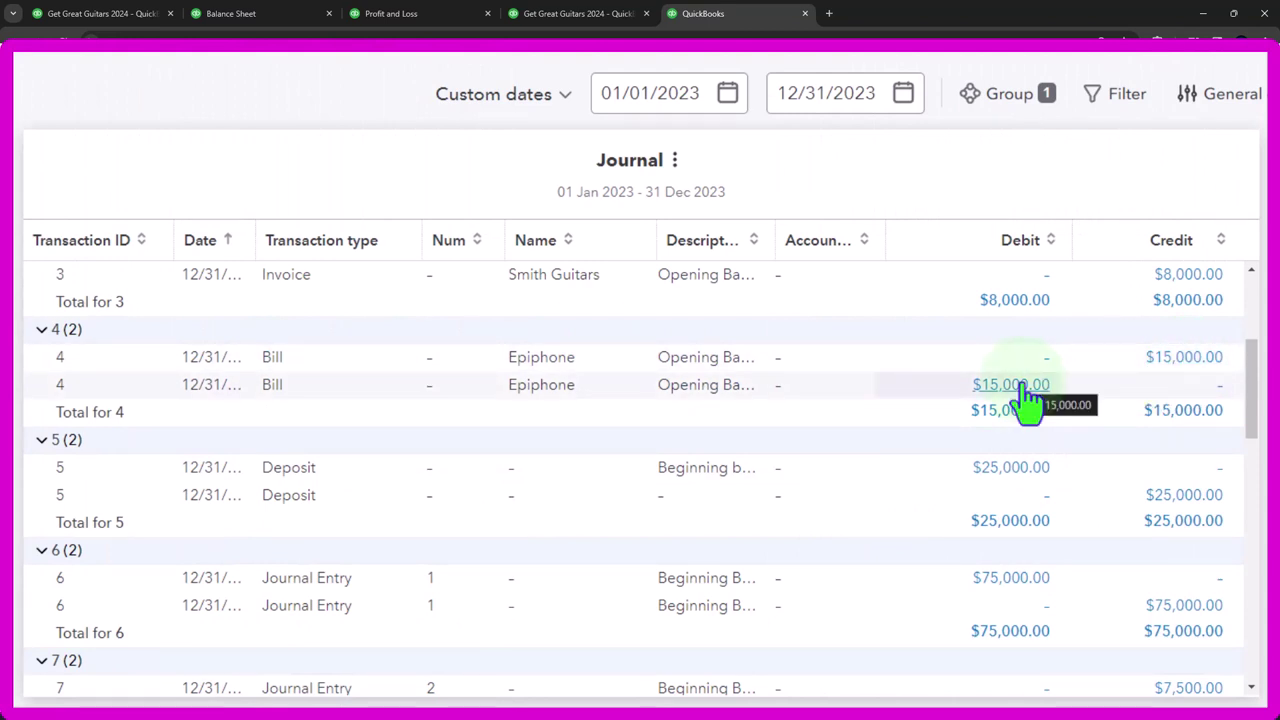
{"action": "left_click", "coordinate": [400, 13]}
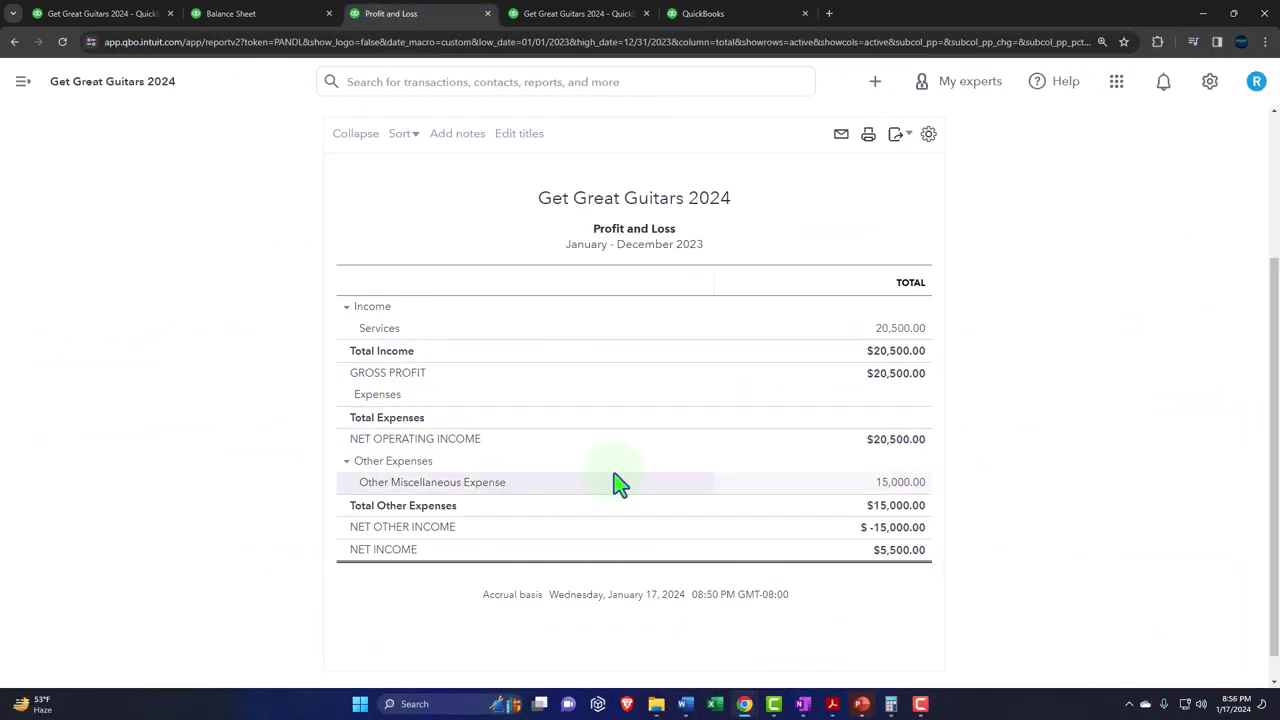
{"action": "left_click", "coordinate": [284, 14]}
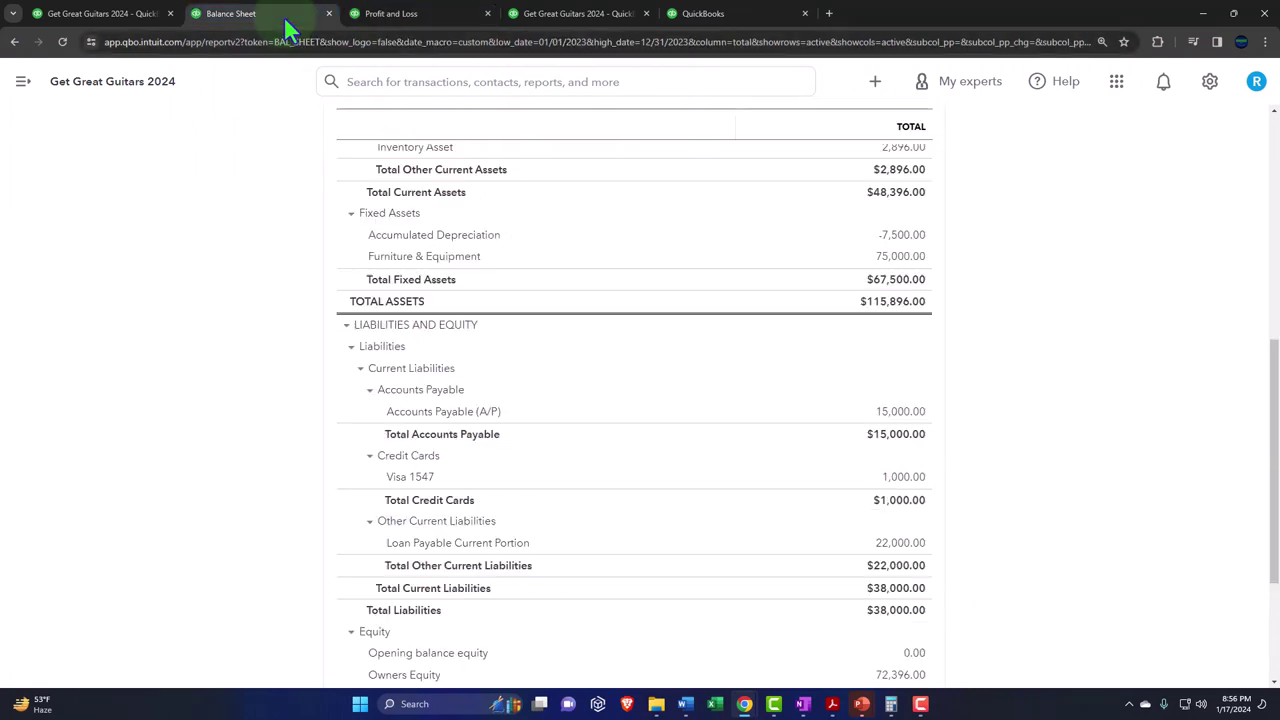
{"action": "left_click", "coordinate": [545, 13]}
{"action": "left_click", "coordinate": [718, 13]}
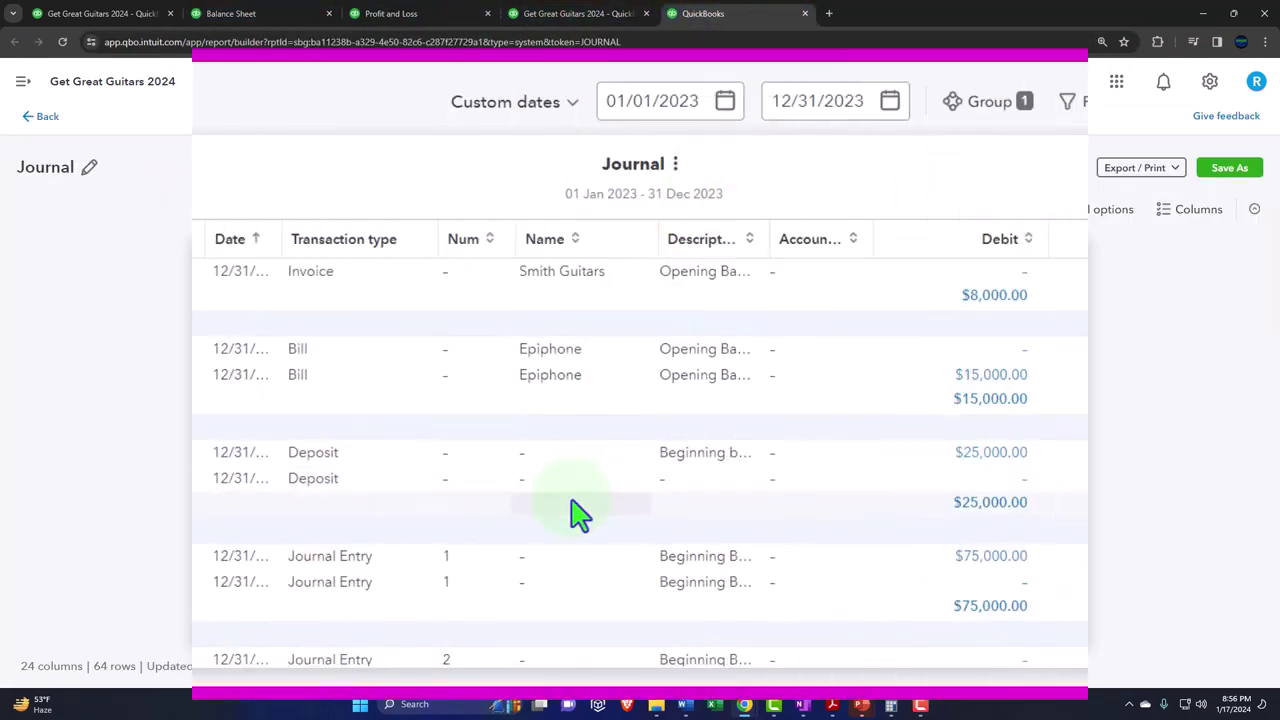
Trace the Journal's deposit entry to the checking account and the equity section of the Balance Sheet, and return to the Journal
{"action": "scroll", "coordinate": [571, 514], "scroll_direction": "down", "scroll_amount": 3}
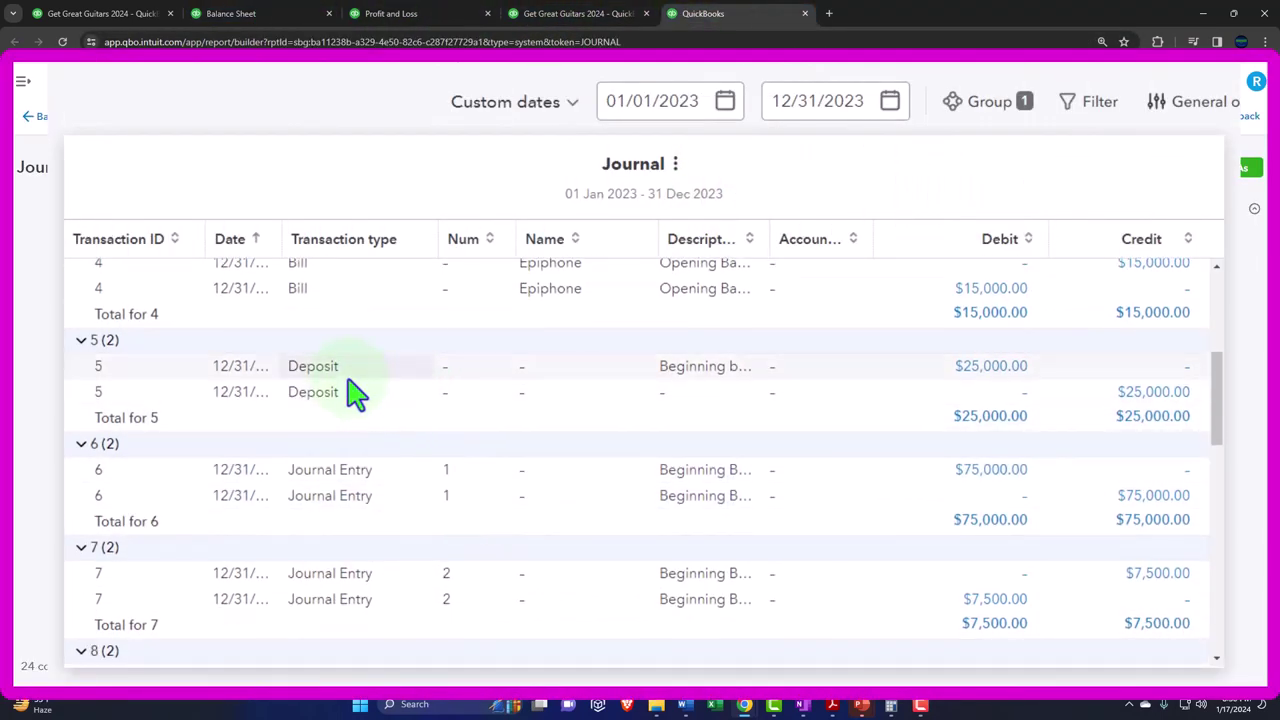
{"action": "left_click", "coordinate": [275, 15]}
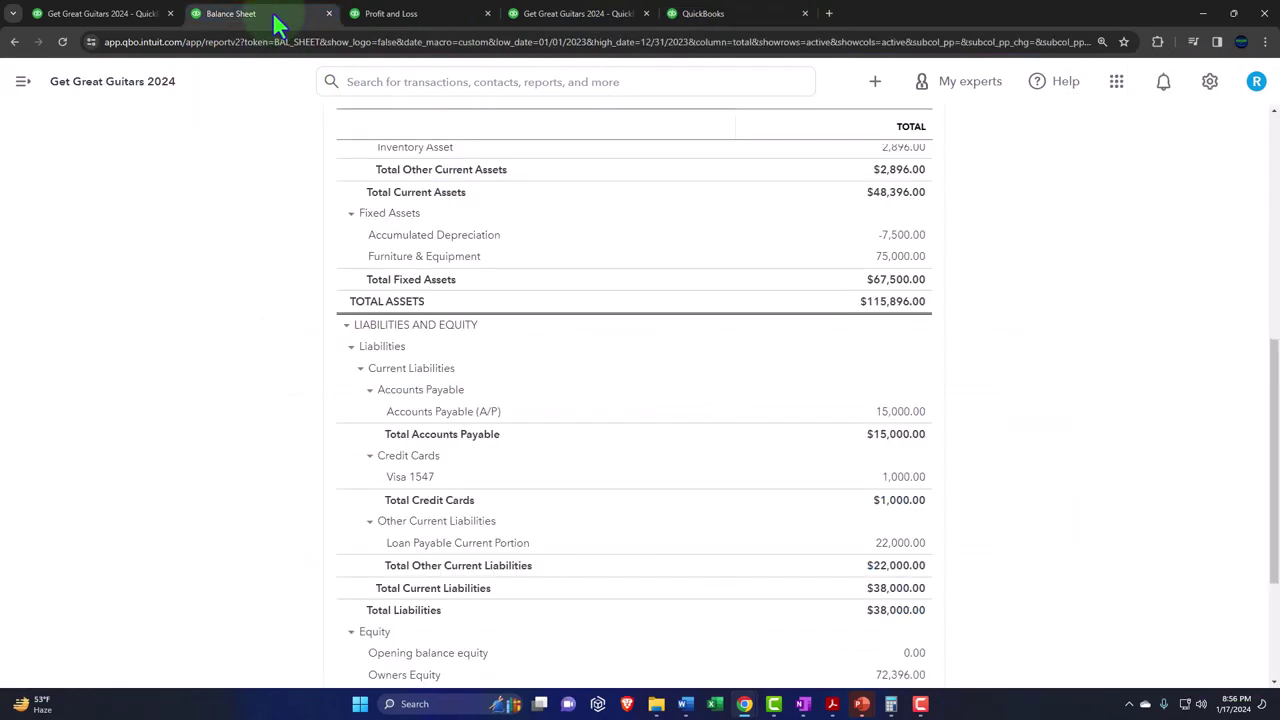
{"action": "scroll", "coordinate": [400, 330], "scroll_direction": "up", "scroll_amount": 10}
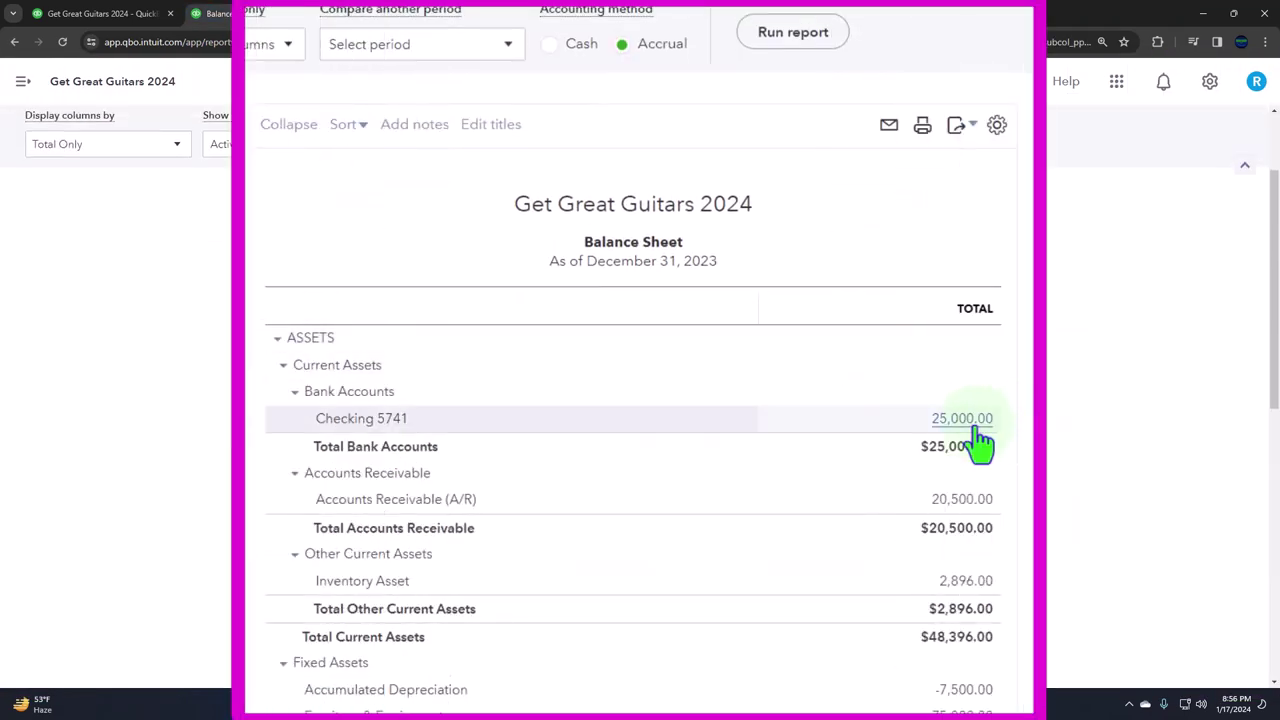
{"action": "scroll", "coordinate": [978, 440], "scroll_direction": "down", "scroll_amount": 8}
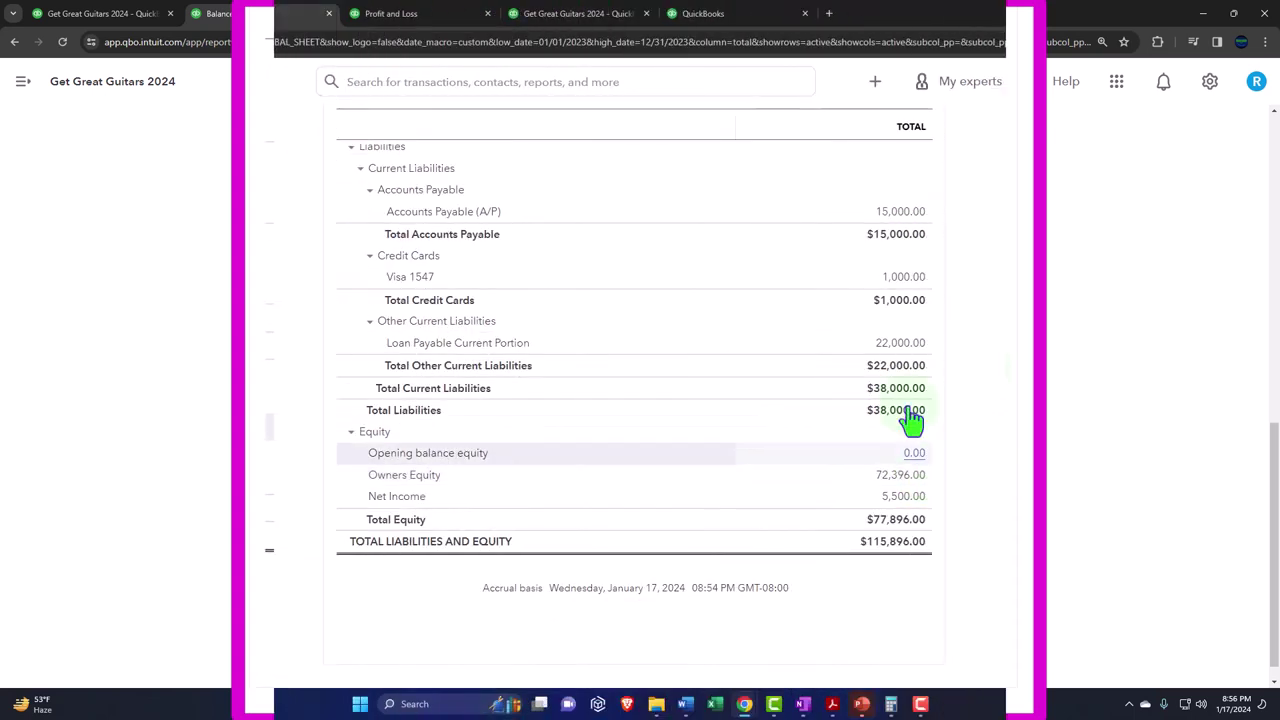
{"action": "left_click", "coordinate": [728, 14]}
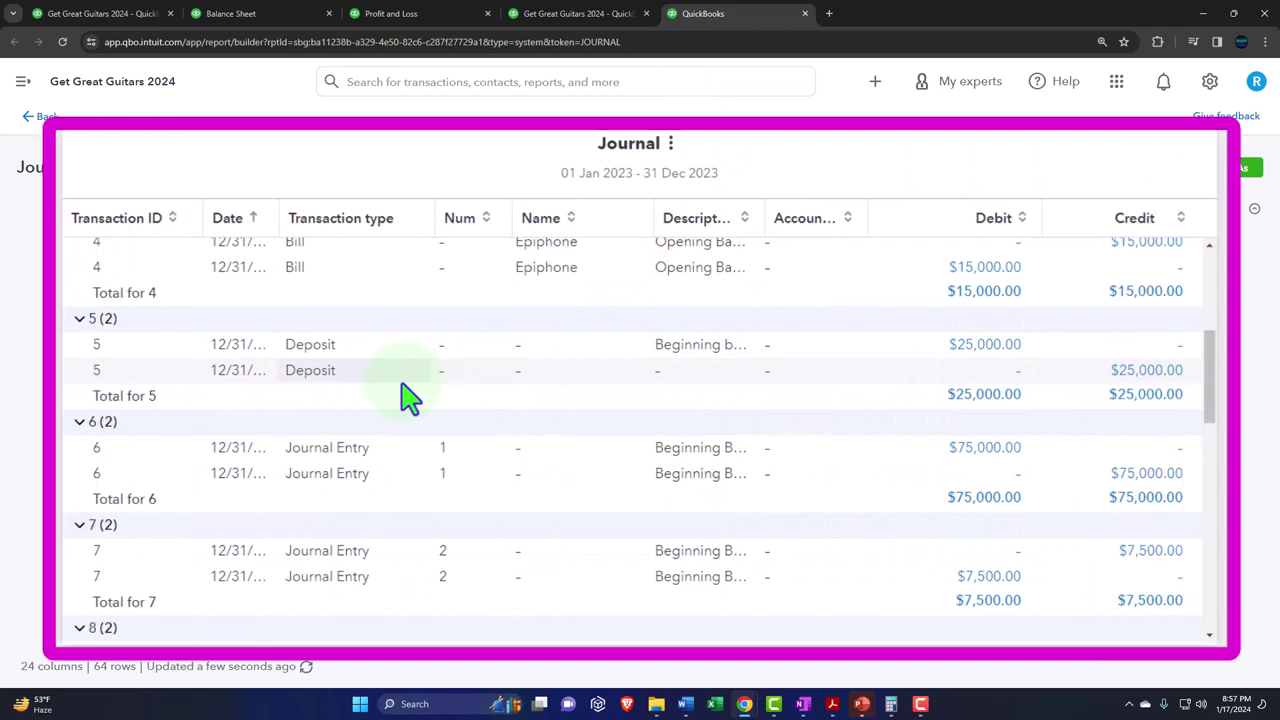
Compare journal entry 1 with the Furniture & Equipment balance on the Balance Sheet and return to the Journal
{"action": "scroll", "coordinate": [403, 394], "scroll_direction": "down", "scroll_amount": 2}
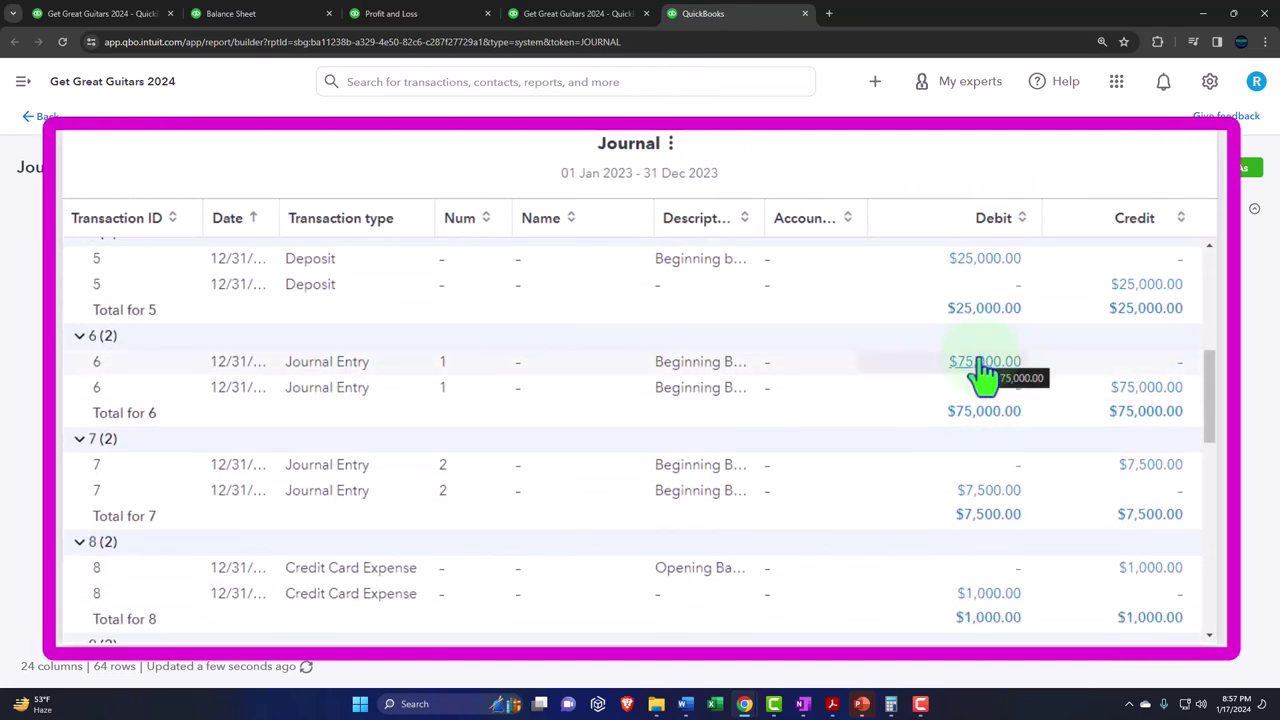
{"action": "scroll", "coordinate": [985, 368], "scroll_direction": "down", "scroll_amount": 2}
{"action": "scroll", "coordinate": [985, 368], "scroll_direction": "up", "scroll_amount": 1}
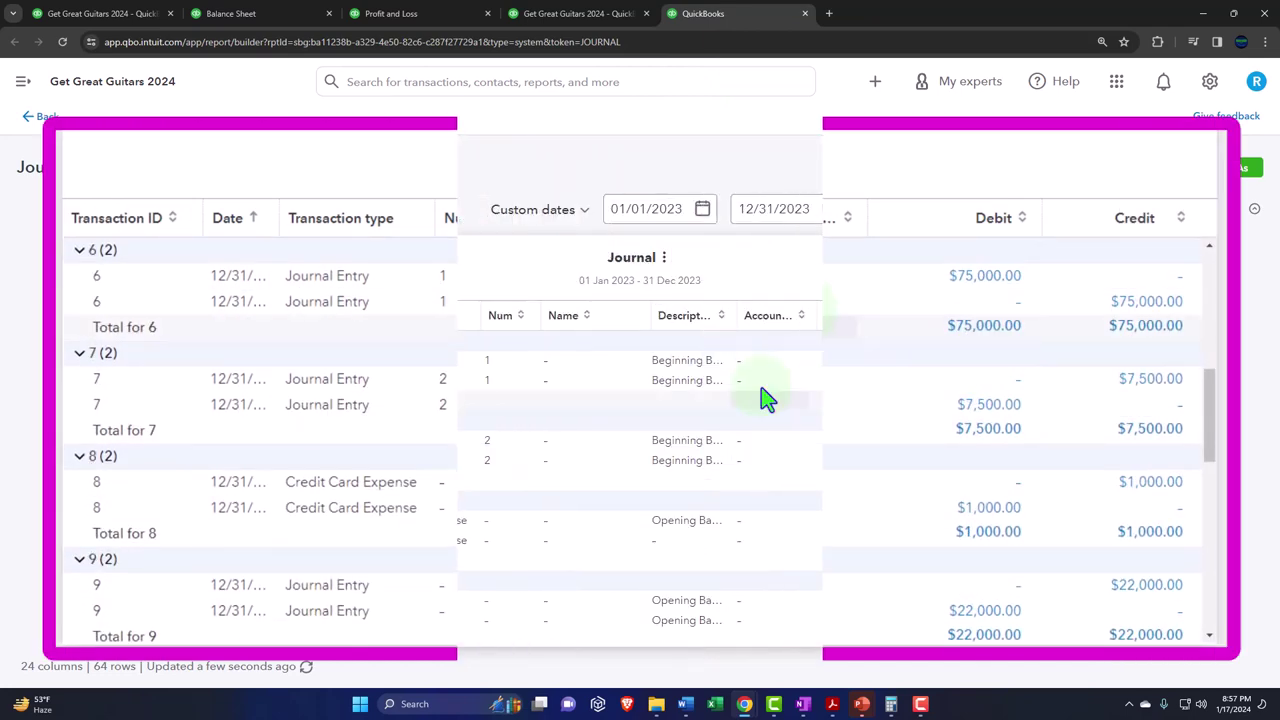
{"action": "left_click", "coordinate": [231, 13]}
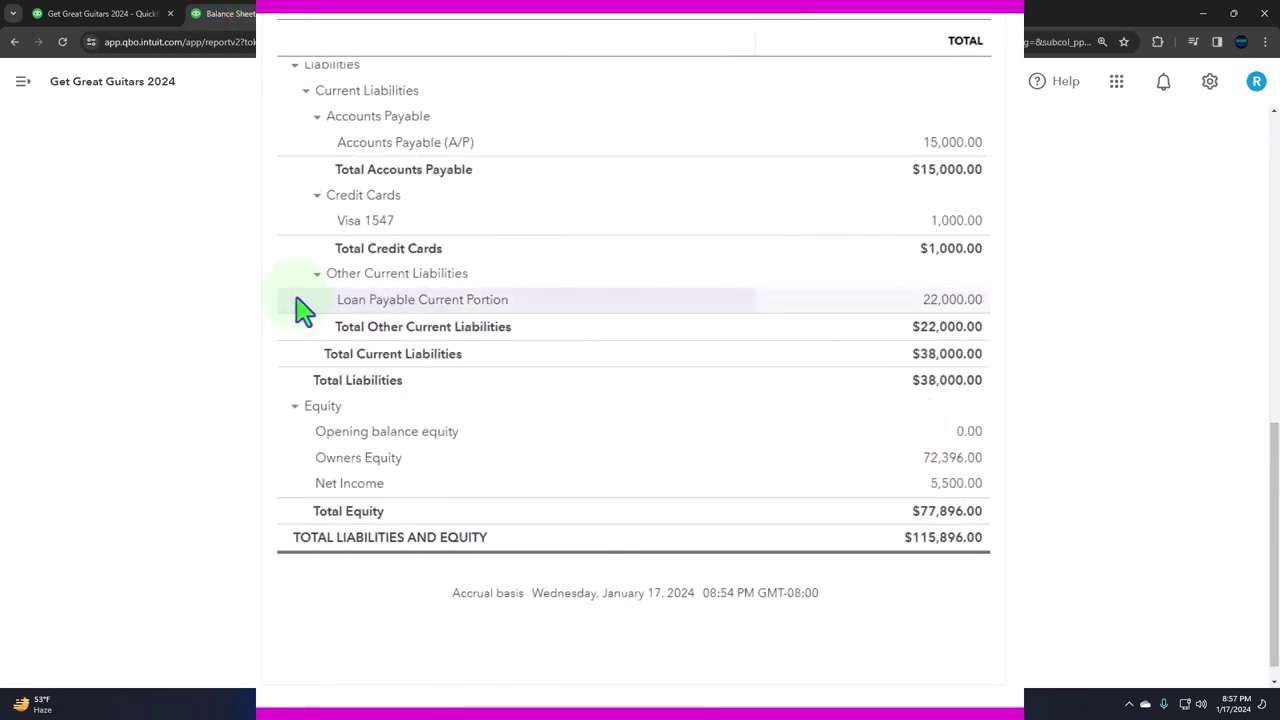
{"action": "scroll", "coordinate": [333, 352], "scroll_direction": "up", "scroll_amount": 4}
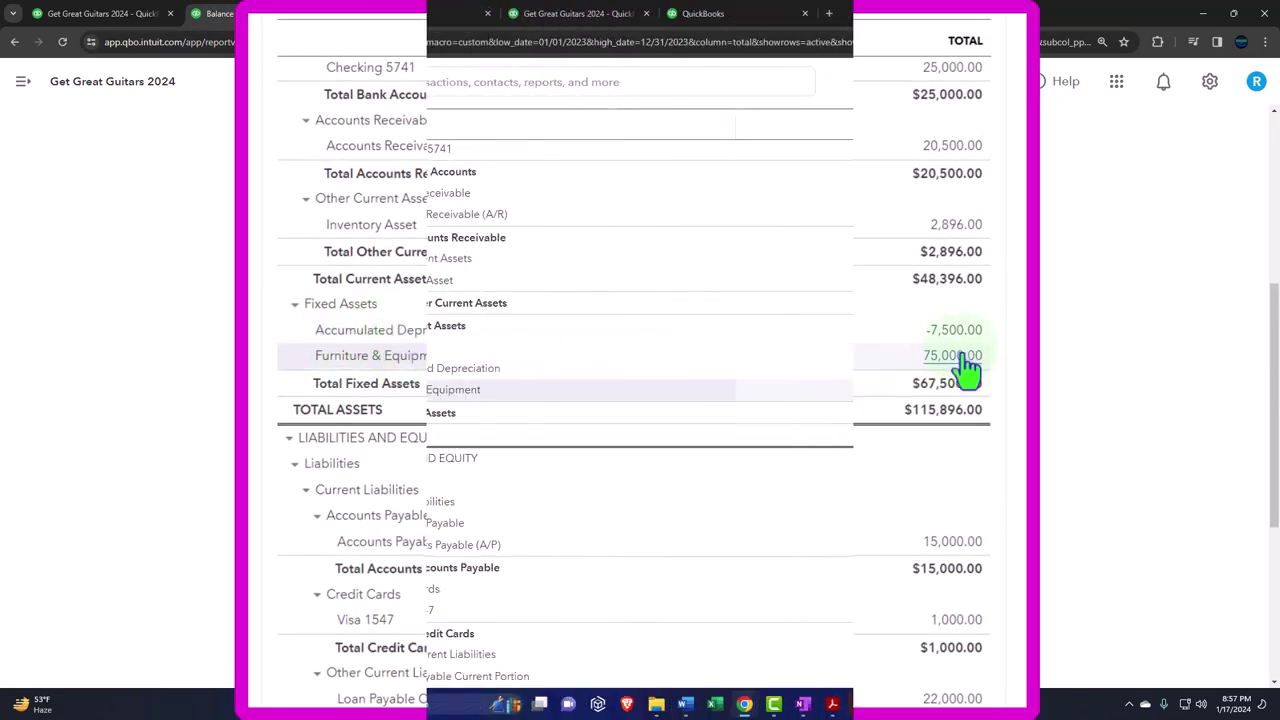
{"action": "left_click", "coordinate": [720, 16]}
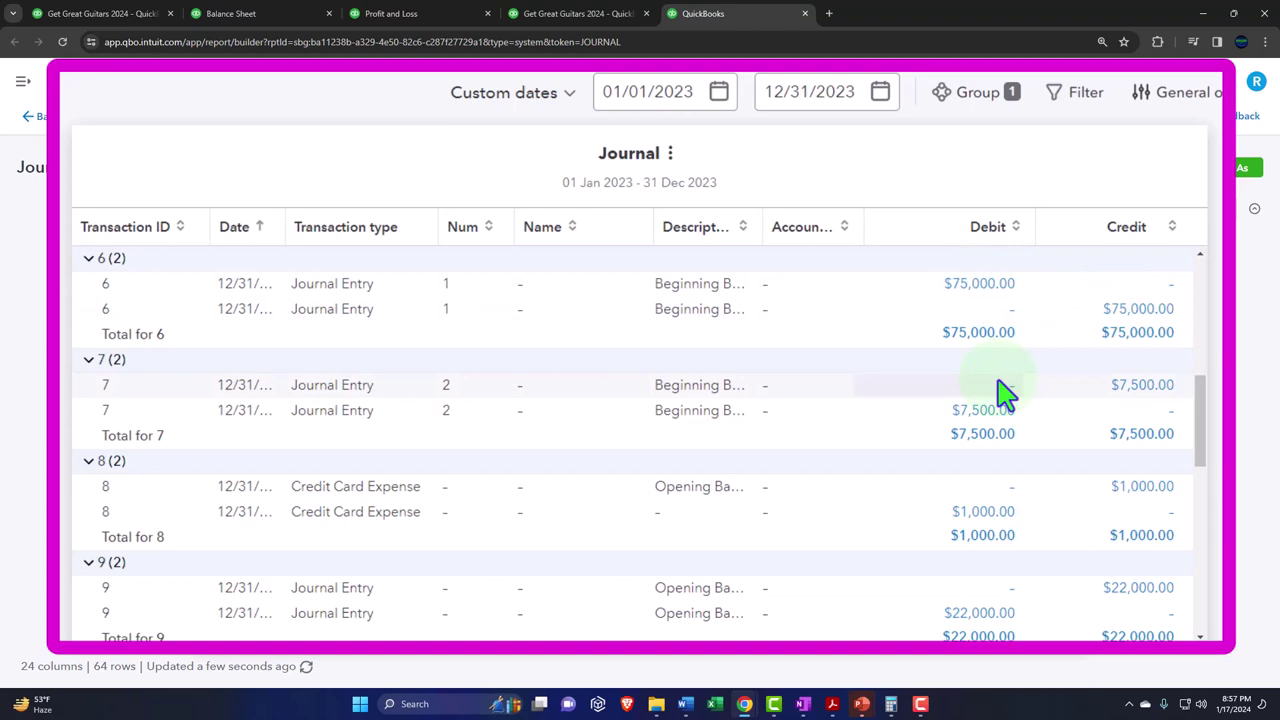
Check journal entry 2 against Accumulated Depreciation on the Balance Sheet and return to the Journal
{"action": "scroll", "coordinate": [1005, 393], "scroll_direction": "down", "scroll_amount": 1}
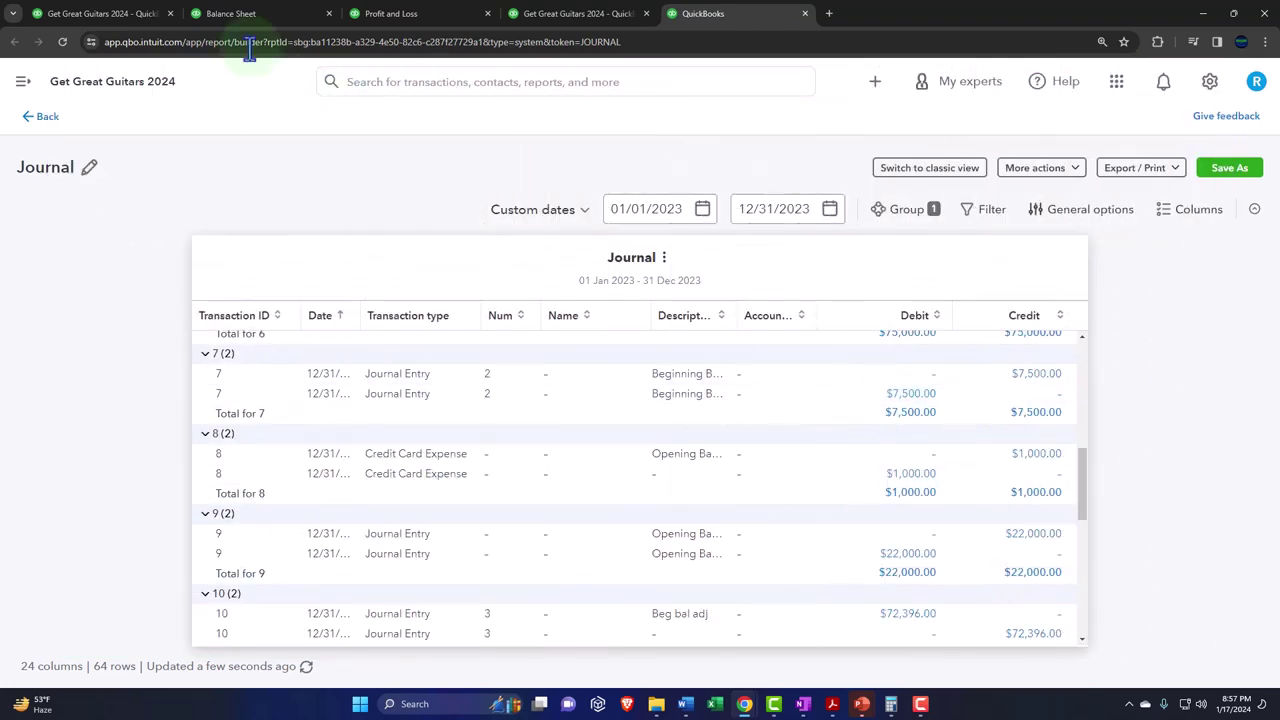
{"action": "left_click", "coordinate": [262, 13]}
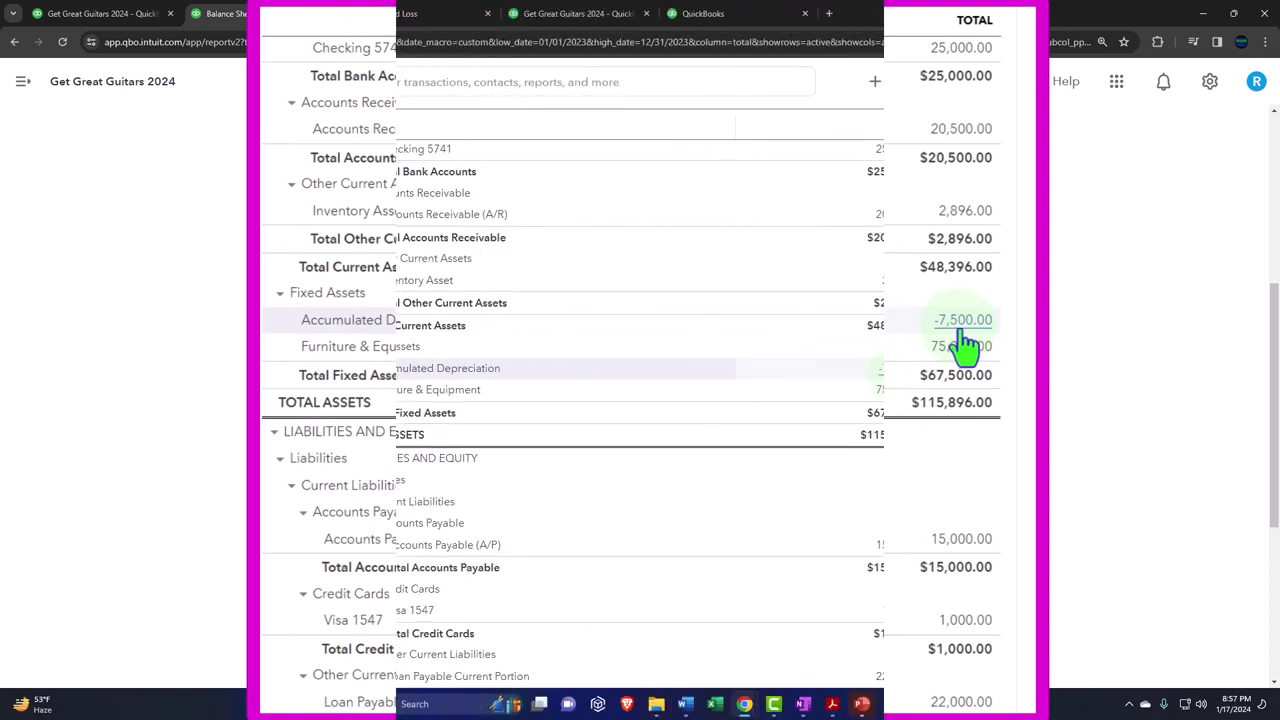
{"action": "left_click", "coordinate": [708, 13]}
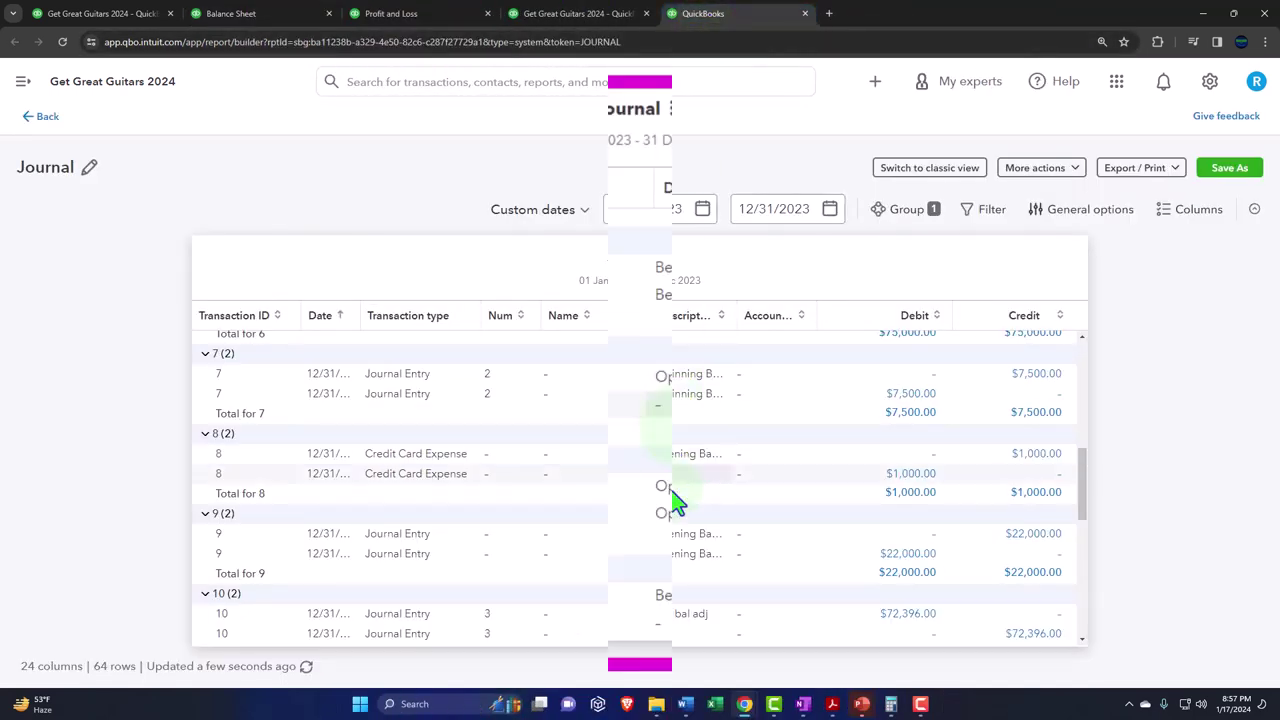
Match the Journal's credit card expense with the Visa balance on the Balance Sheet and return to the Journal
{"action": "scroll", "coordinate": [553, 434], "scroll_direction": "down", "scroll_amount": 1}
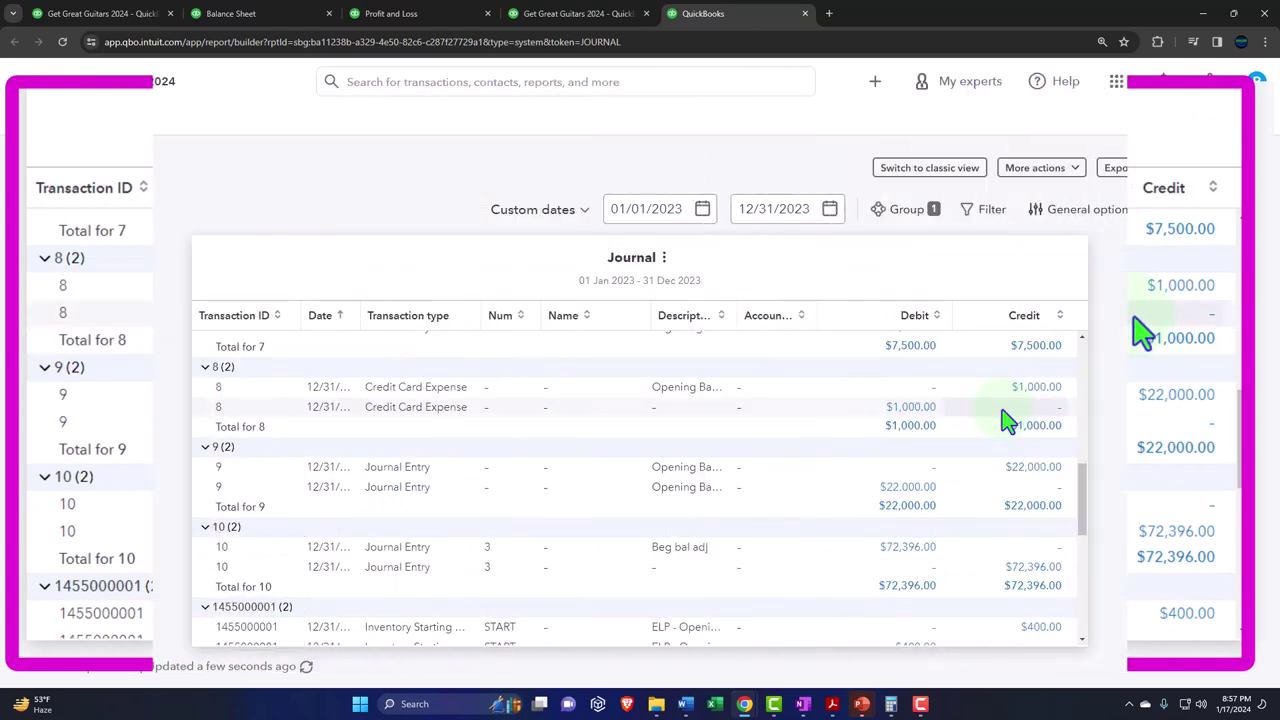
{"action": "left_click", "coordinate": [262, 13]}
{"action": "scroll", "coordinate": [439, 389], "scroll_direction": "down", "scroll_amount": 2}
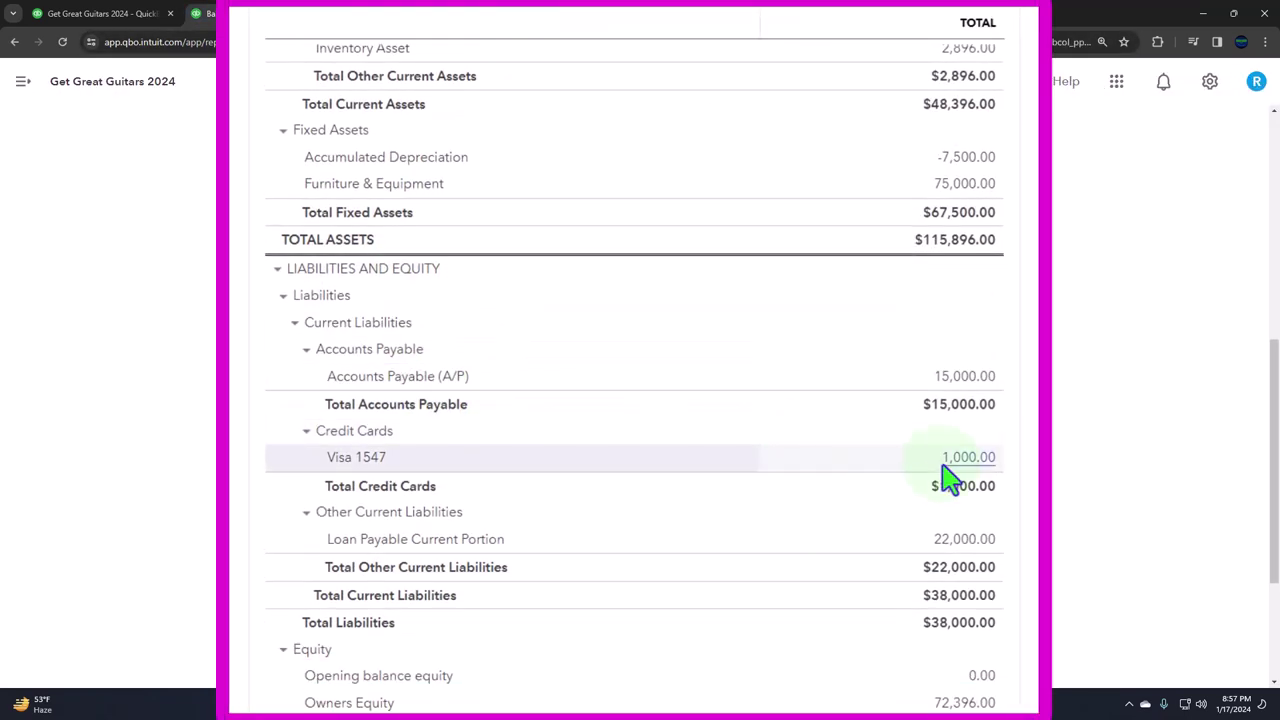
{"action": "left_click", "coordinate": [712, 20]}
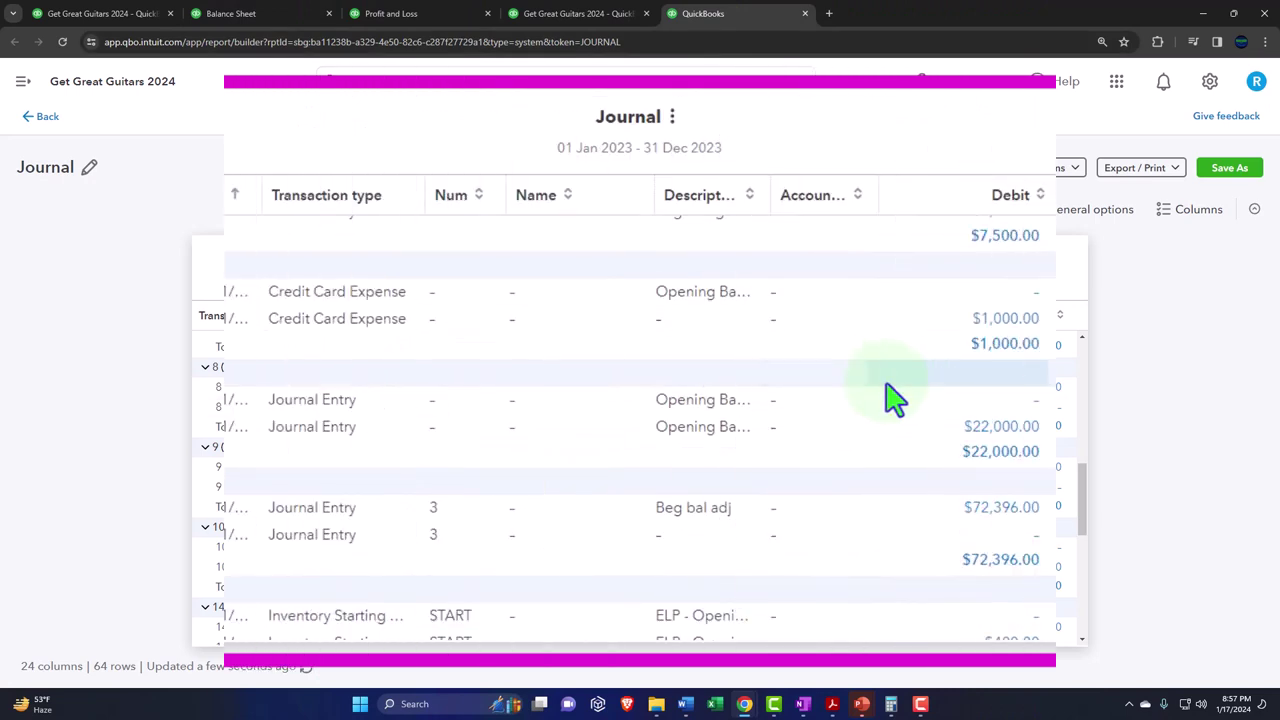
Compare the Journal's loan opening balance entry with Loan Payable Current Portion on the Balance Sheet and return to the Journal
{"action": "scroll", "coordinate": [962, 340], "scroll_direction": "down", "scroll_amount": 1}
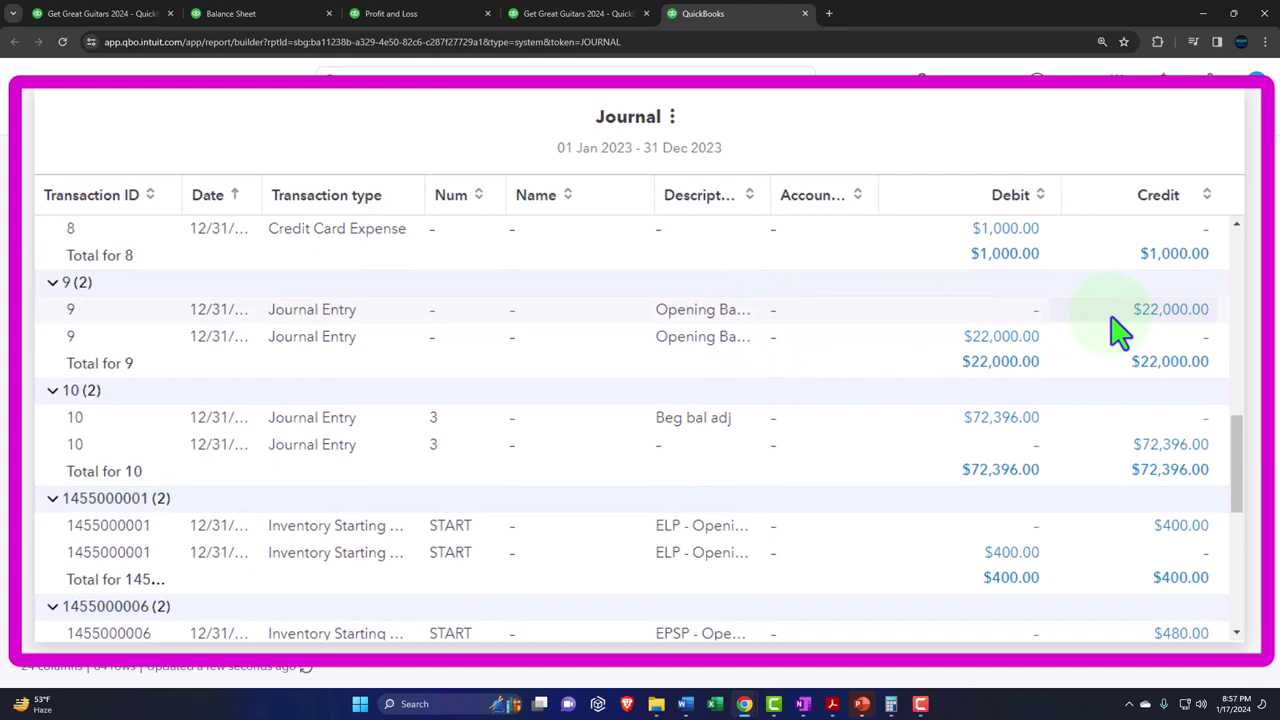
{"action": "left_click", "coordinate": [231, 13]}
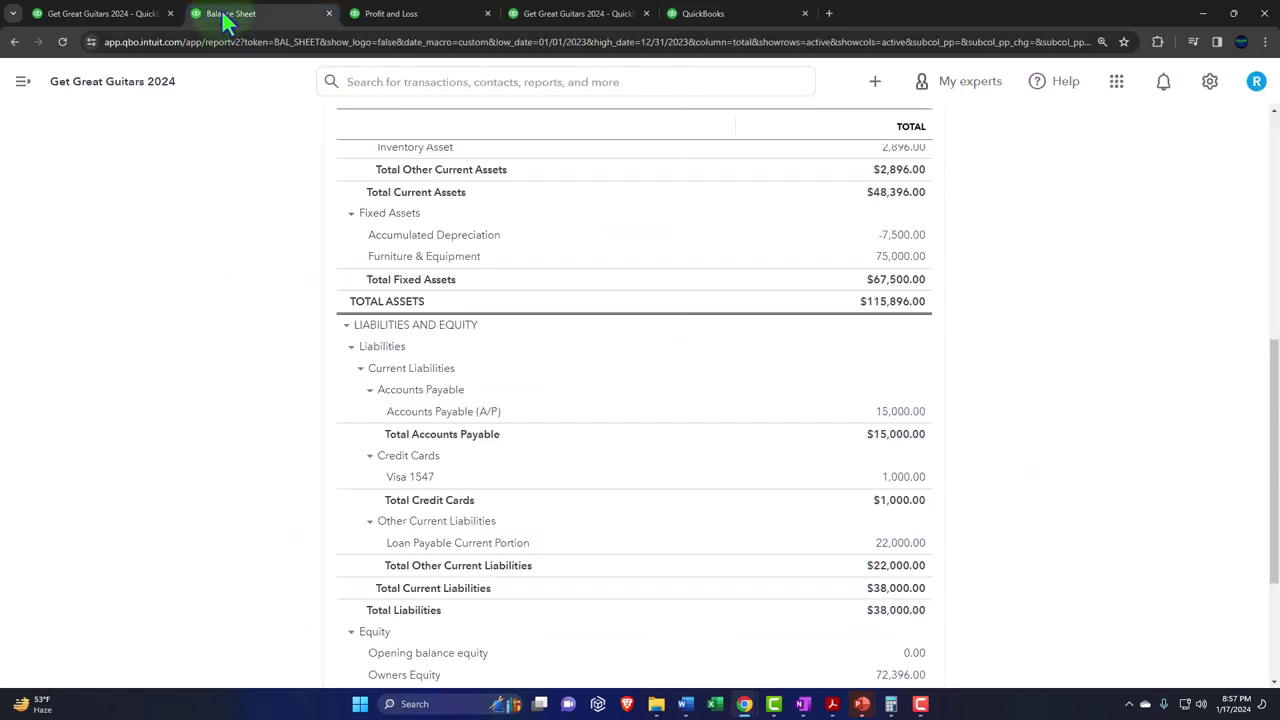
{"action": "scroll", "coordinate": [810, 585], "scroll_direction": "down", "scroll_amount": 2}
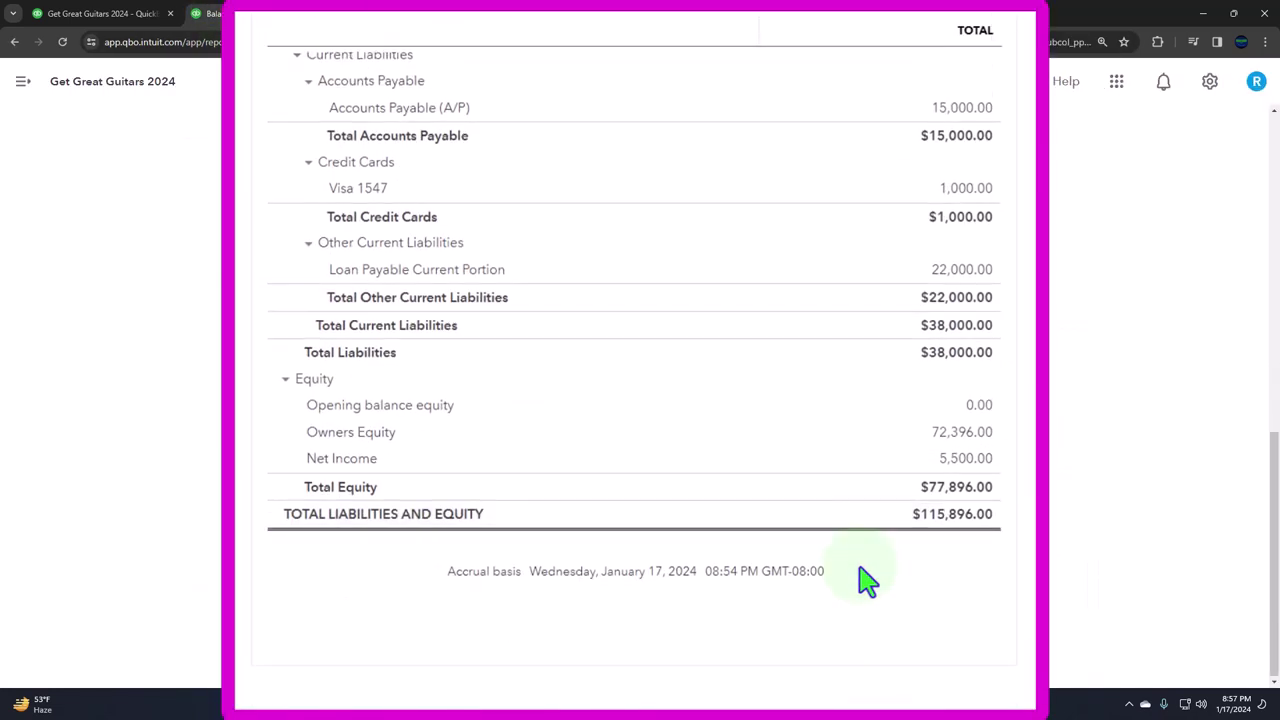
{"action": "left_click", "coordinate": [703, 13]}
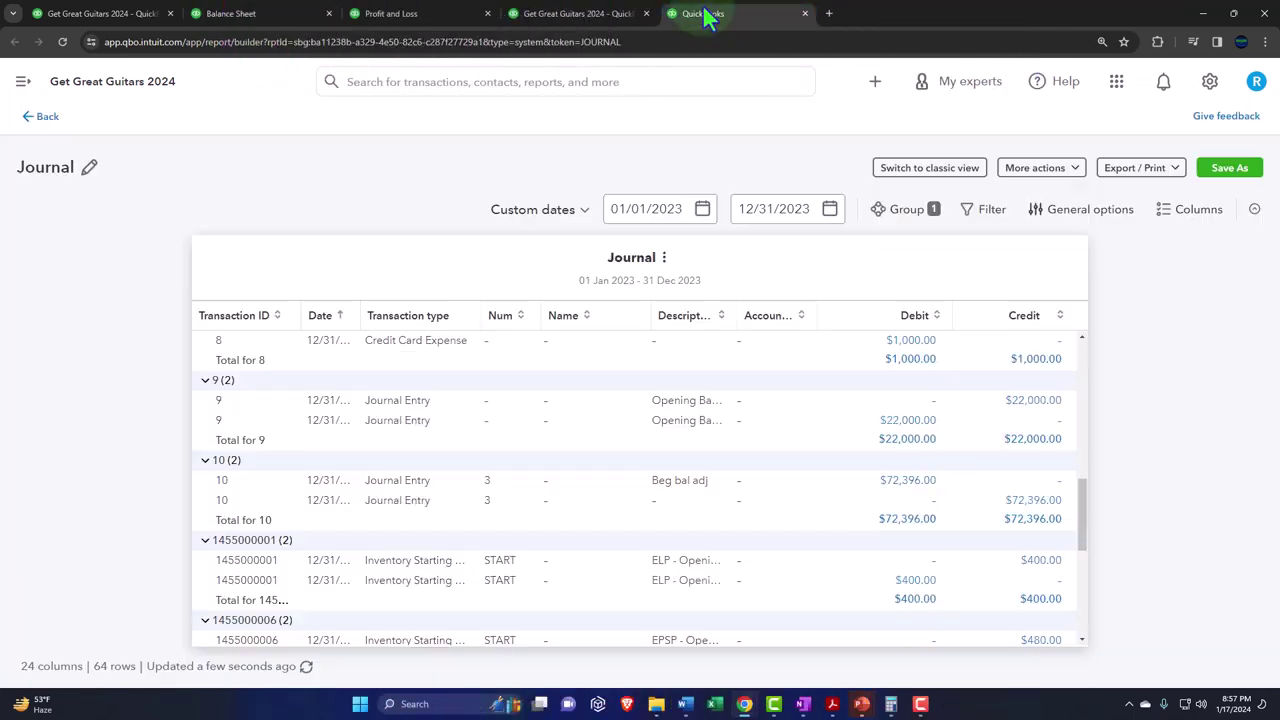
Examine the debit and credit lines of journal entry 3, the beginning balance adjustment, in the Journal
{"action": "scroll", "coordinate": [860, 500], "scroll_direction": "down", "scroll_amount": 1}
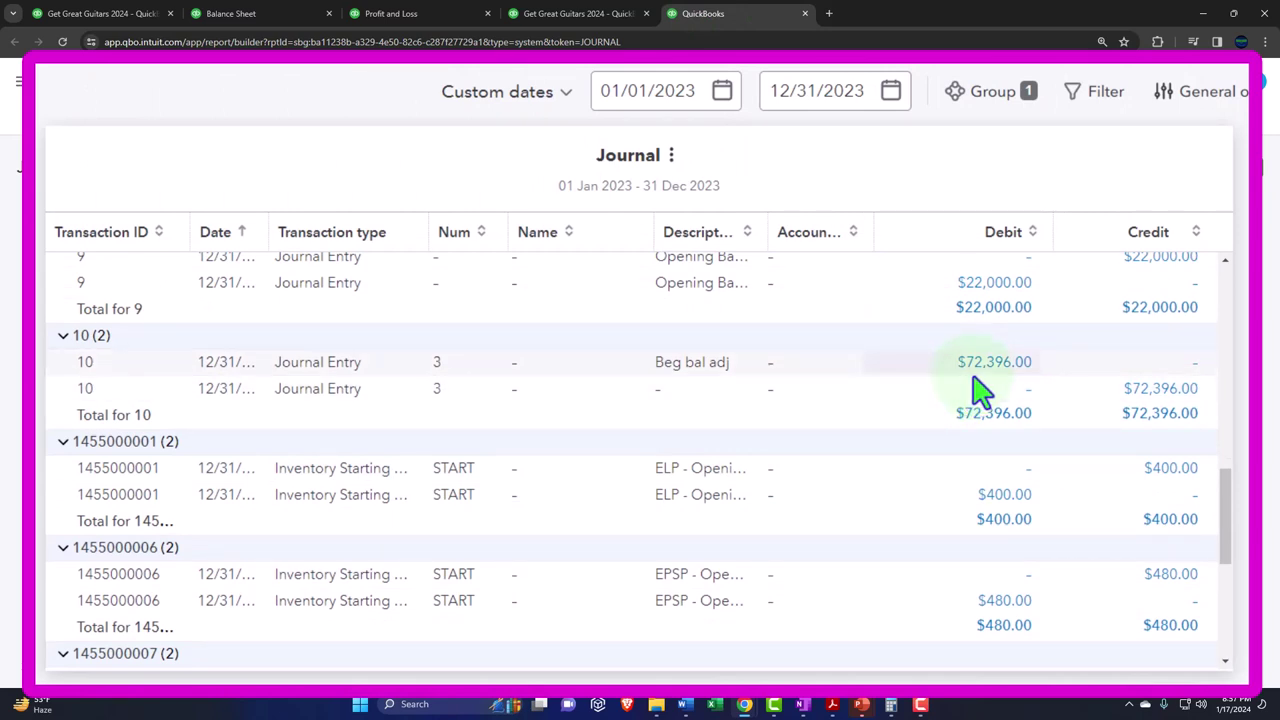
{"action": "scroll", "coordinate": [985, 388], "scroll_direction": "up", "scroll_amount": 1}
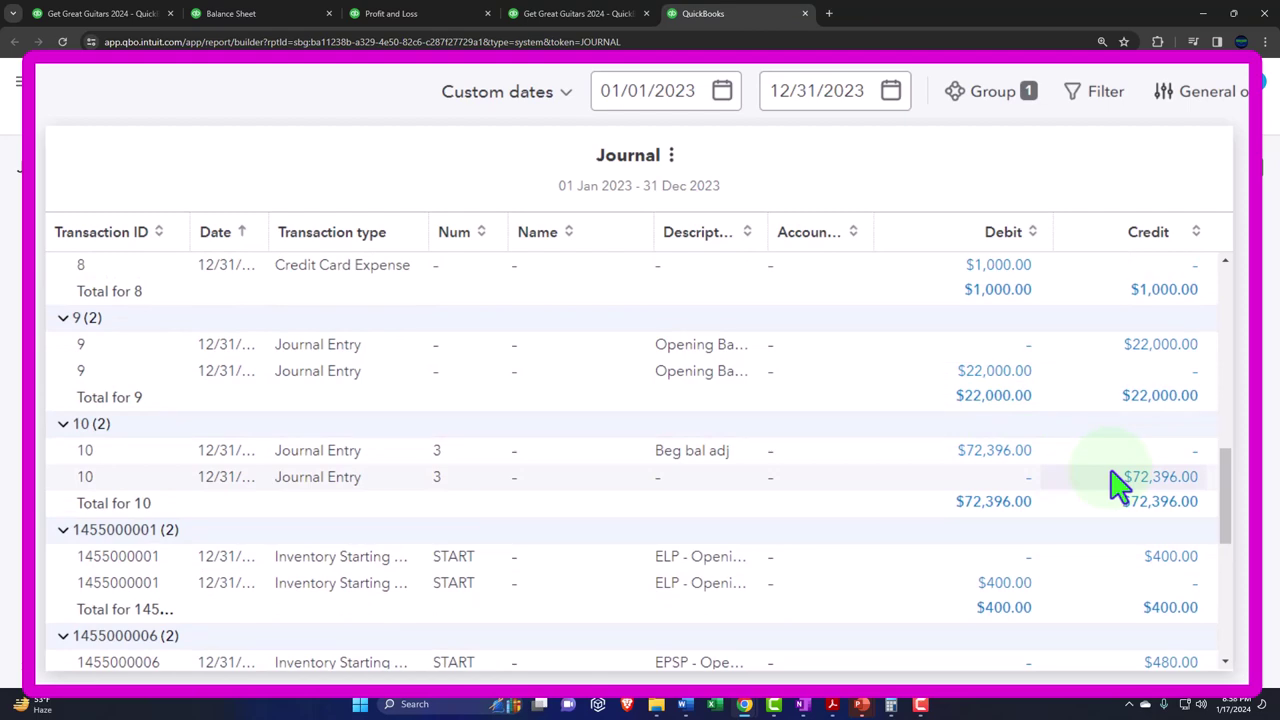
{"action": "scroll", "coordinate": [1118, 486], "scroll_direction": "down", "scroll_amount": 2}
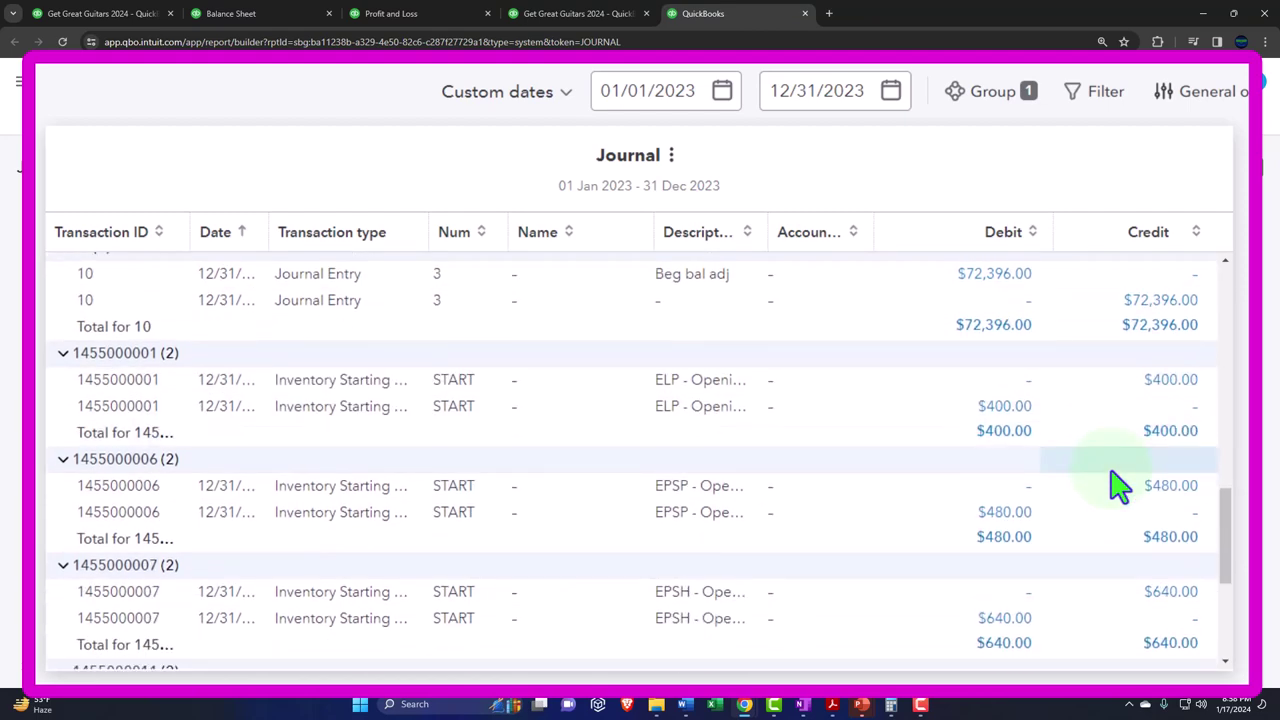
{"action": "scroll", "coordinate": [1110, 482], "scroll_direction": "up", "scroll_amount": 2}
{"action": "scroll", "coordinate": [1077, 471], "scroll_direction": "down", "scroll_amount": 2}
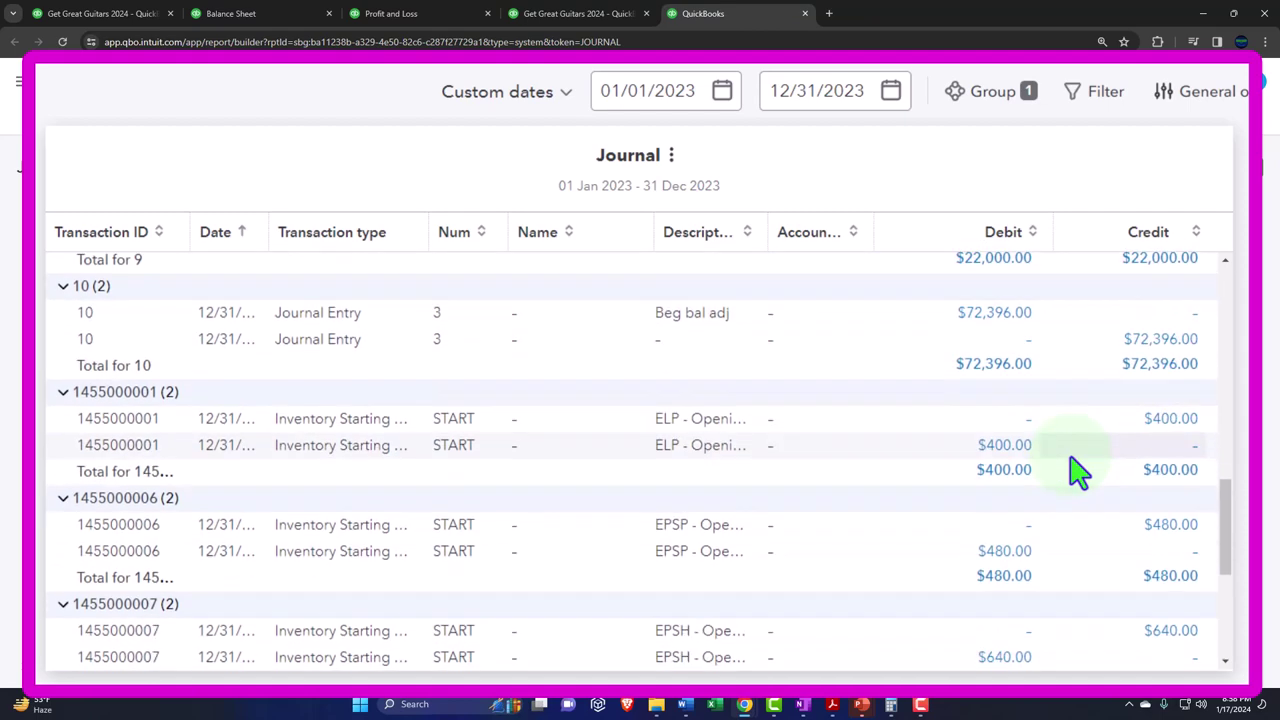
Find the Journal's inventory starting value entries and open the transaction details behind Inventory Asset on the Balance Sheet
{"action": "scroll", "coordinate": [1077, 471], "scroll_direction": "down", "scroll_amount": 1}
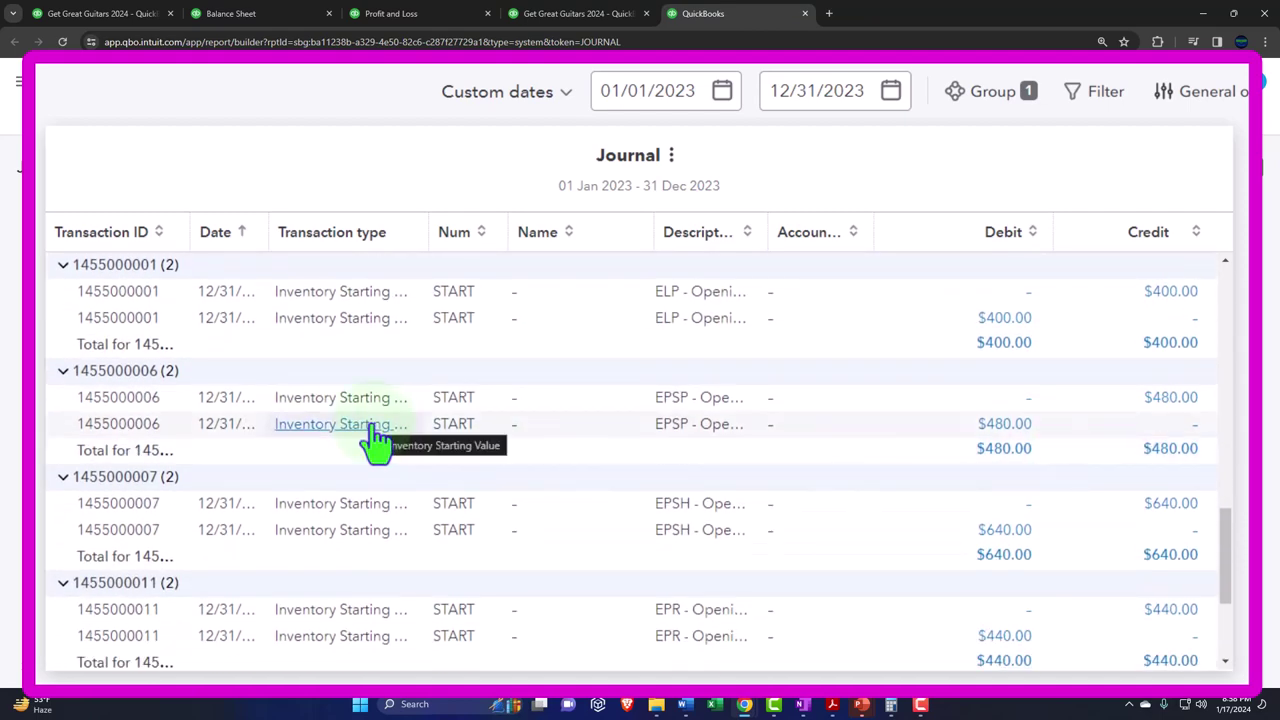
{"action": "scroll", "coordinate": [378, 440], "scroll_direction": "down", "scroll_amount": 1}
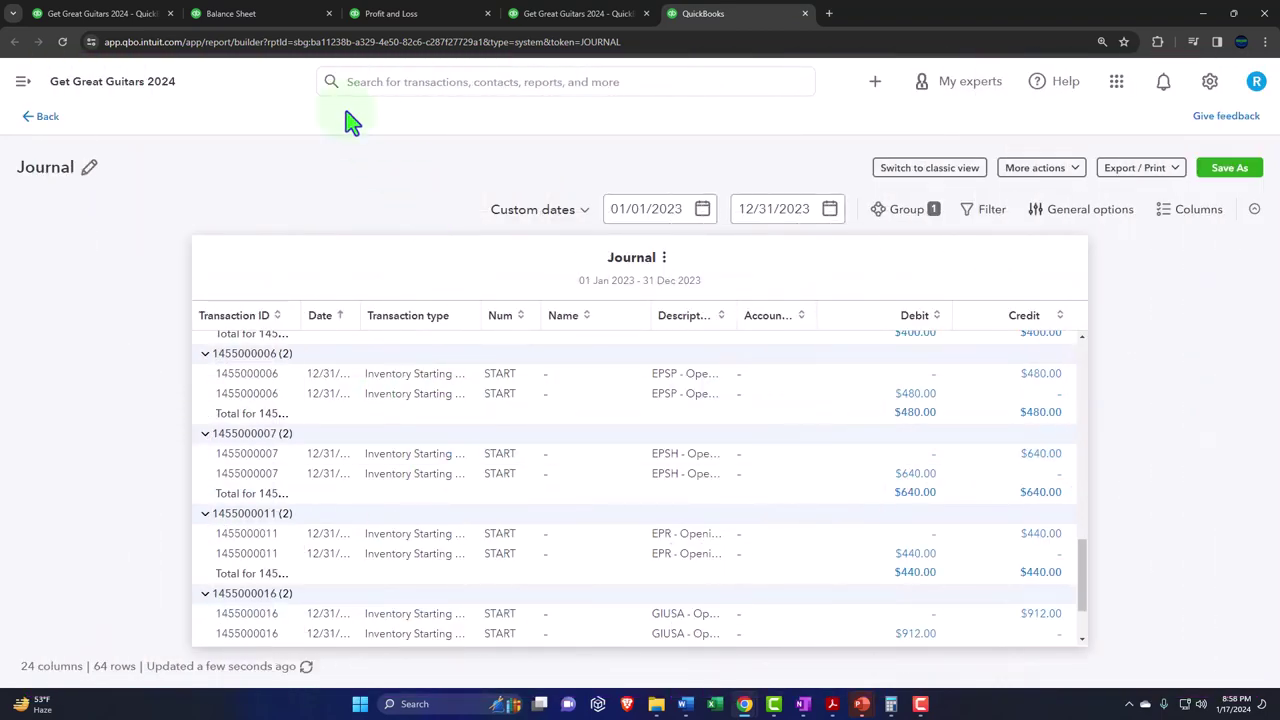
{"action": "left_click", "coordinate": [240, 13]}
{"action": "scroll", "coordinate": [322, 348], "scroll_direction": "up", "scroll_amount": 3}
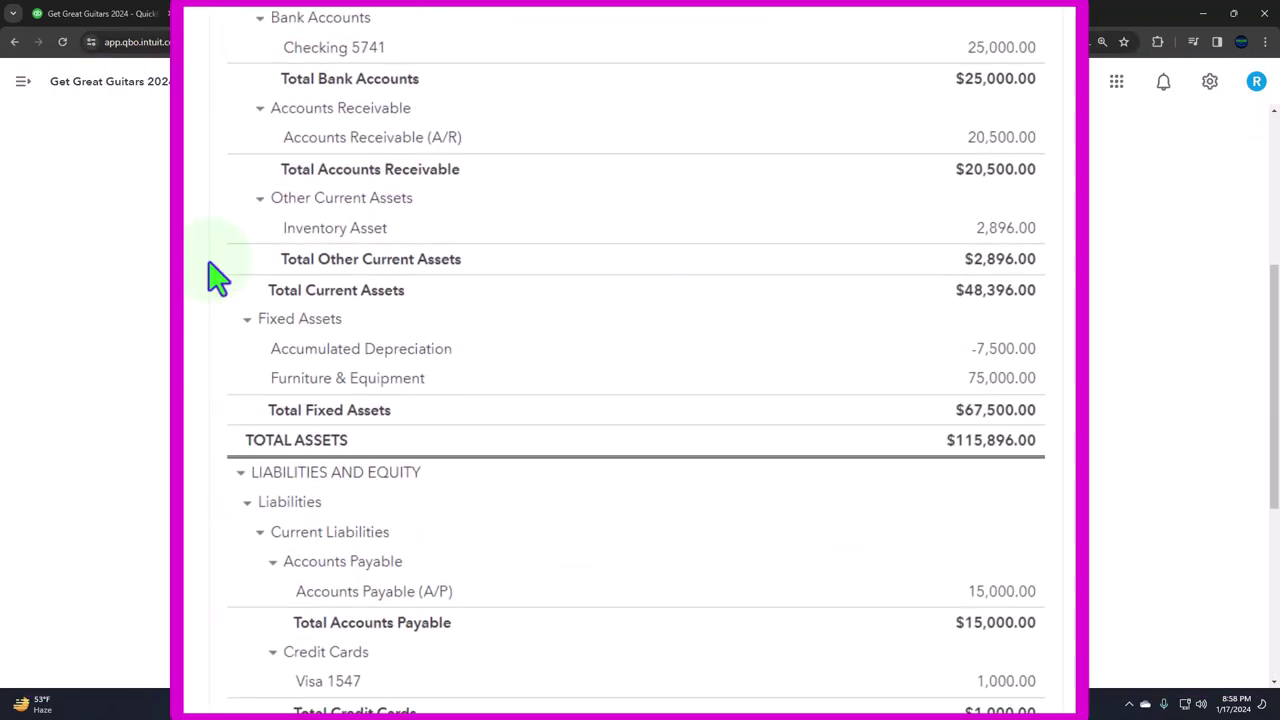
{"action": "scroll", "coordinate": [218, 298], "scroll_direction": "up", "scroll_amount": 2}
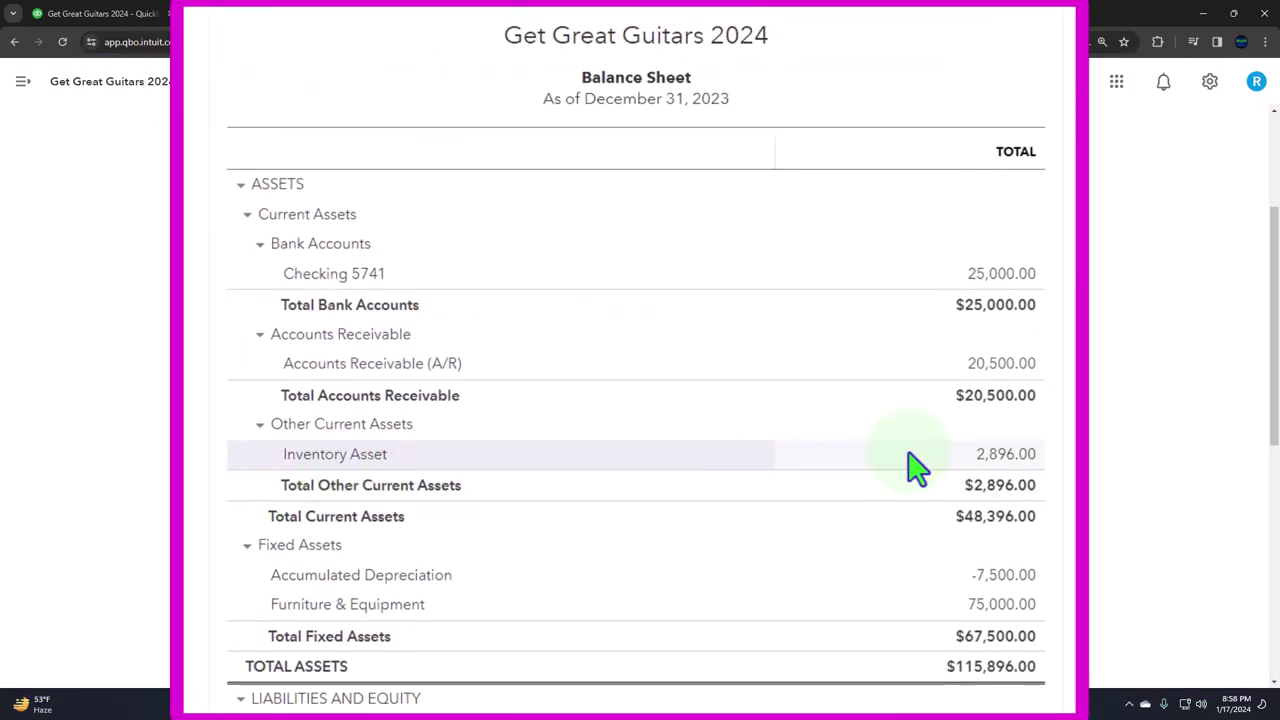
{"action": "left_click", "coordinate": [1000, 458]}
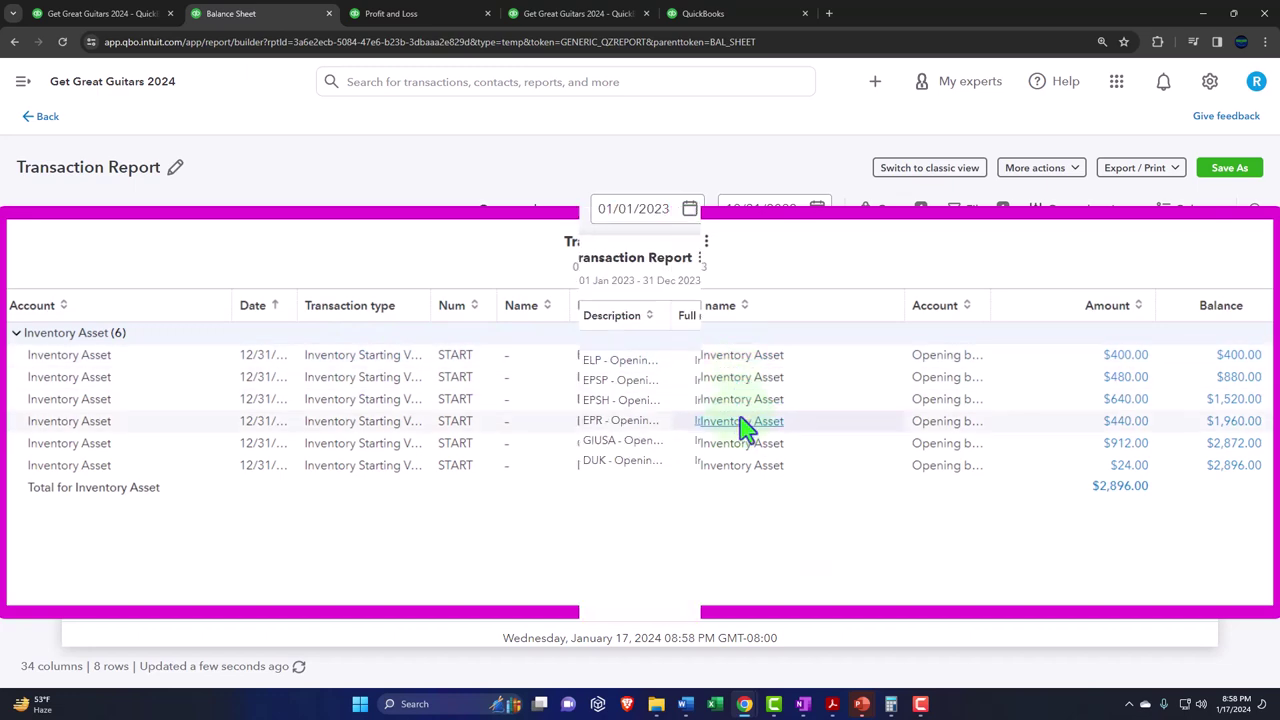
Compare the Journal's inventory starting values with the Inventory Asset transaction report, restore the Balance Sheet, and return to the Journal
{"action": "left_click", "coordinate": [678, 14]}
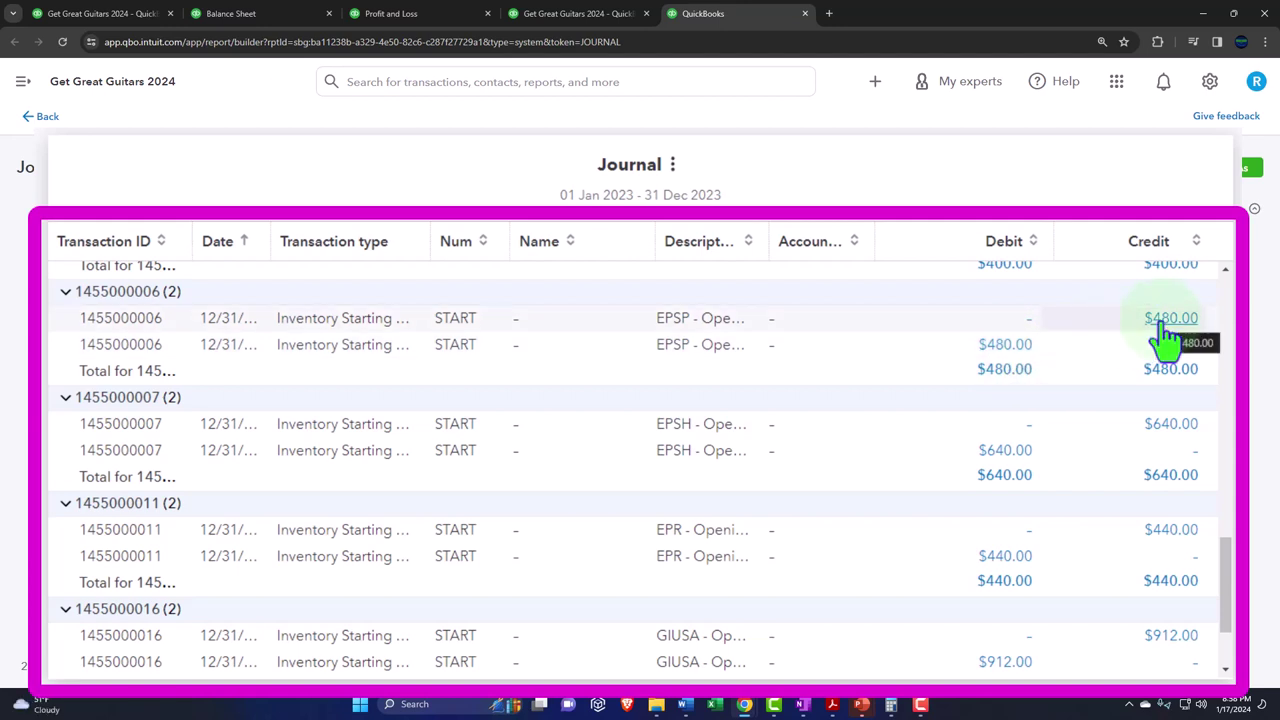
{"action": "scroll", "coordinate": [1165, 340], "scroll_direction": "down", "scroll_amount": 1}
{"action": "scroll", "coordinate": [1157, 363], "scroll_direction": "down", "scroll_amount": 1}
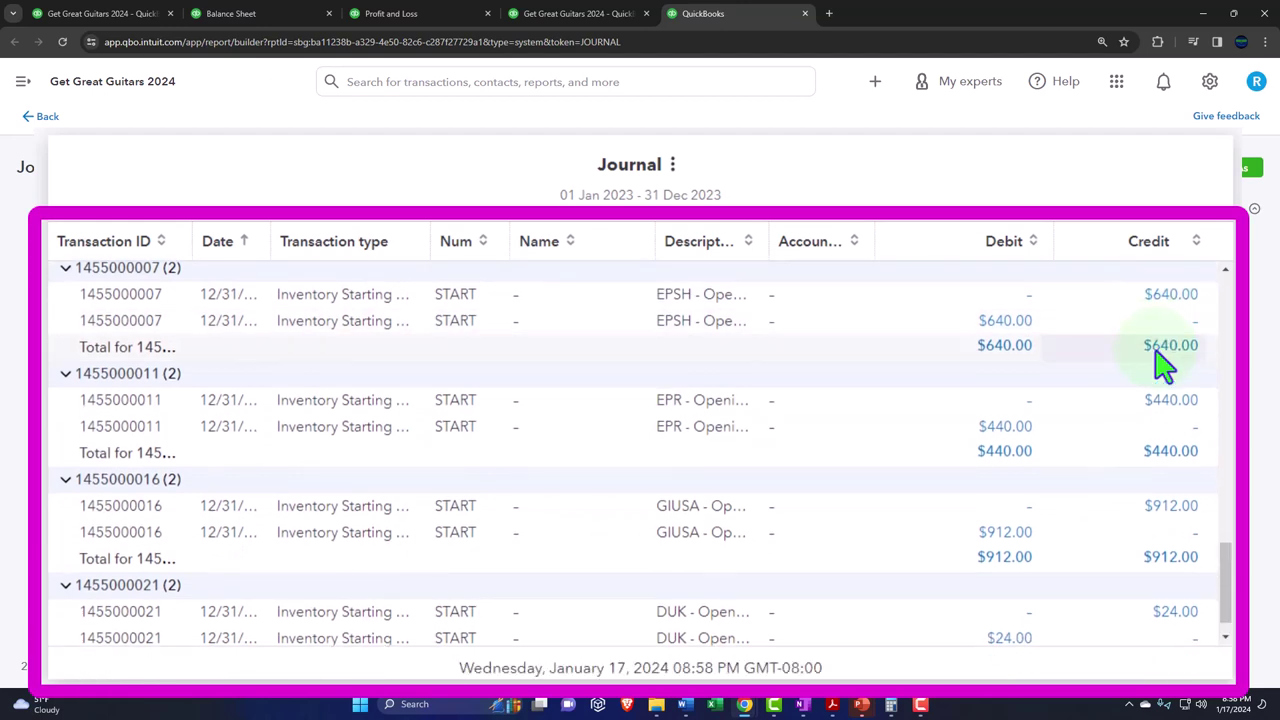
{"action": "scroll", "coordinate": [1155, 425], "scroll_direction": "down", "scroll_amount": 1}
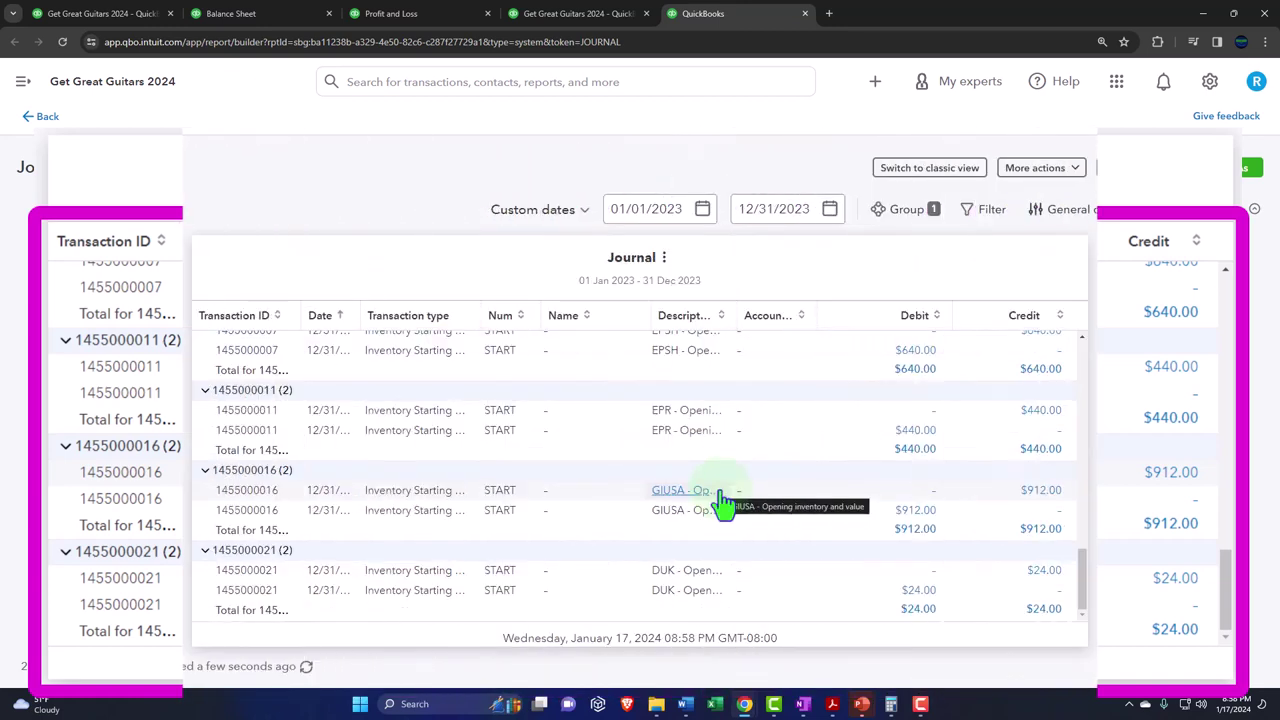
{"action": "left_click", "coordinate": [300, 14]}
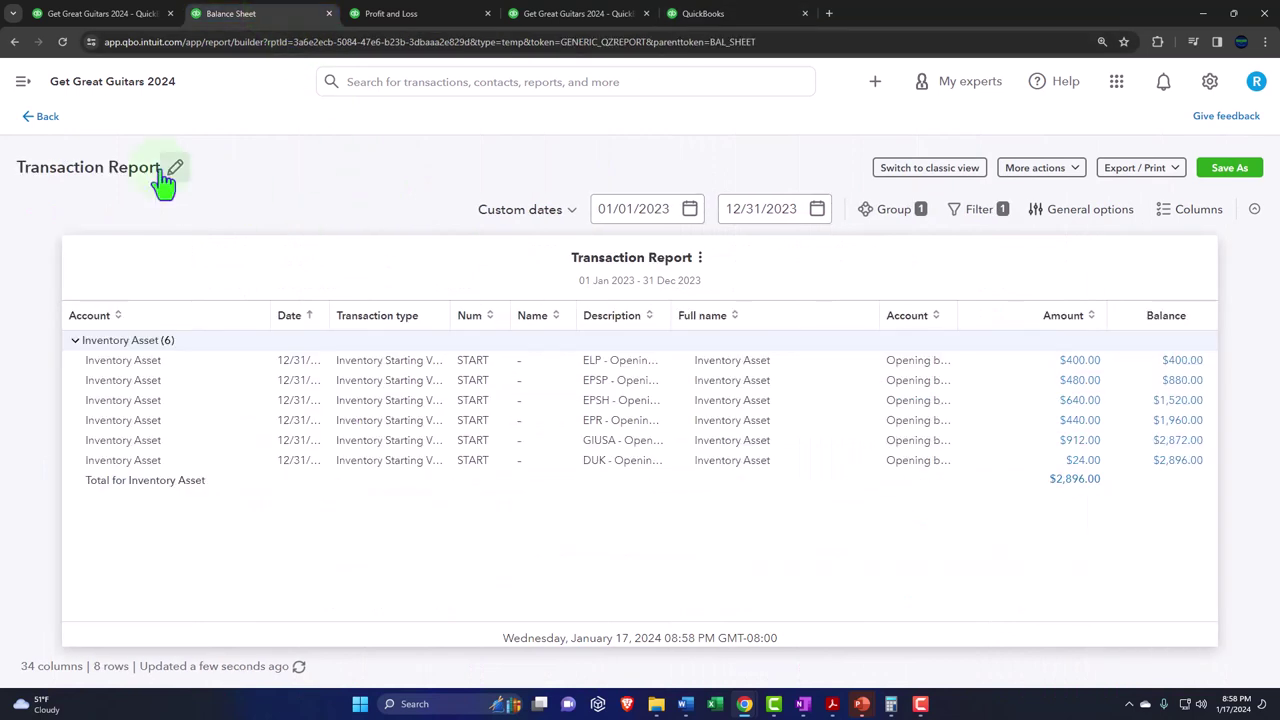
{"action": "left_click", "coordinate": [47, 118]}
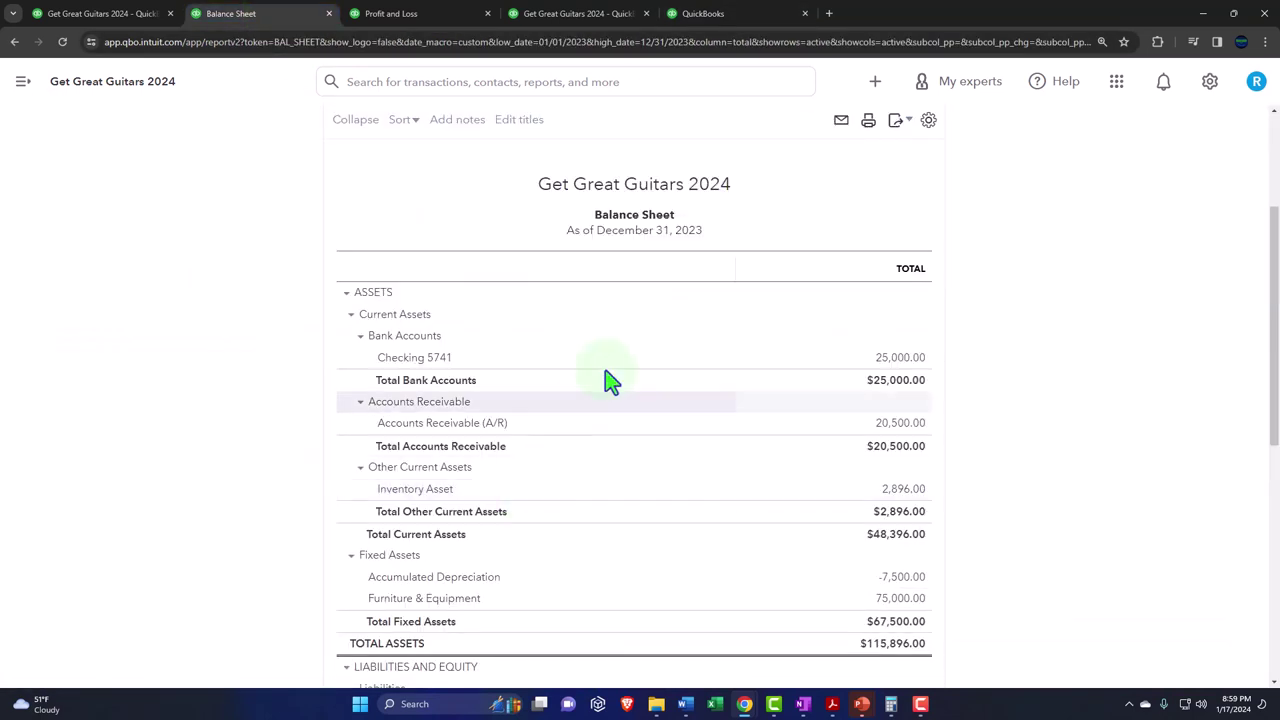
{"action": "left_click", "coordinate": [706, 13]}
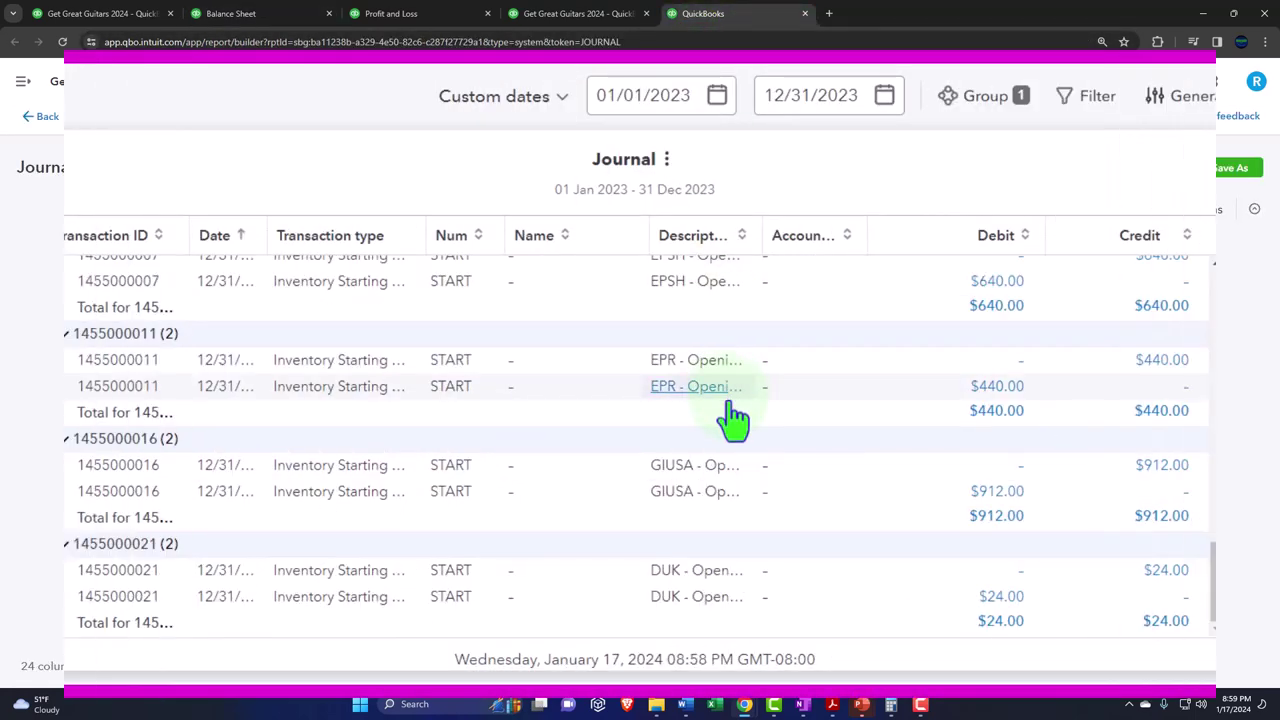
Widen the Journal's Account # column and review the transactions from the first invoice to the last inventory starting value
{"action": "scroll", "coordinate": [724, 455], "scroll_direction": "up", "scroll_amount": 10}
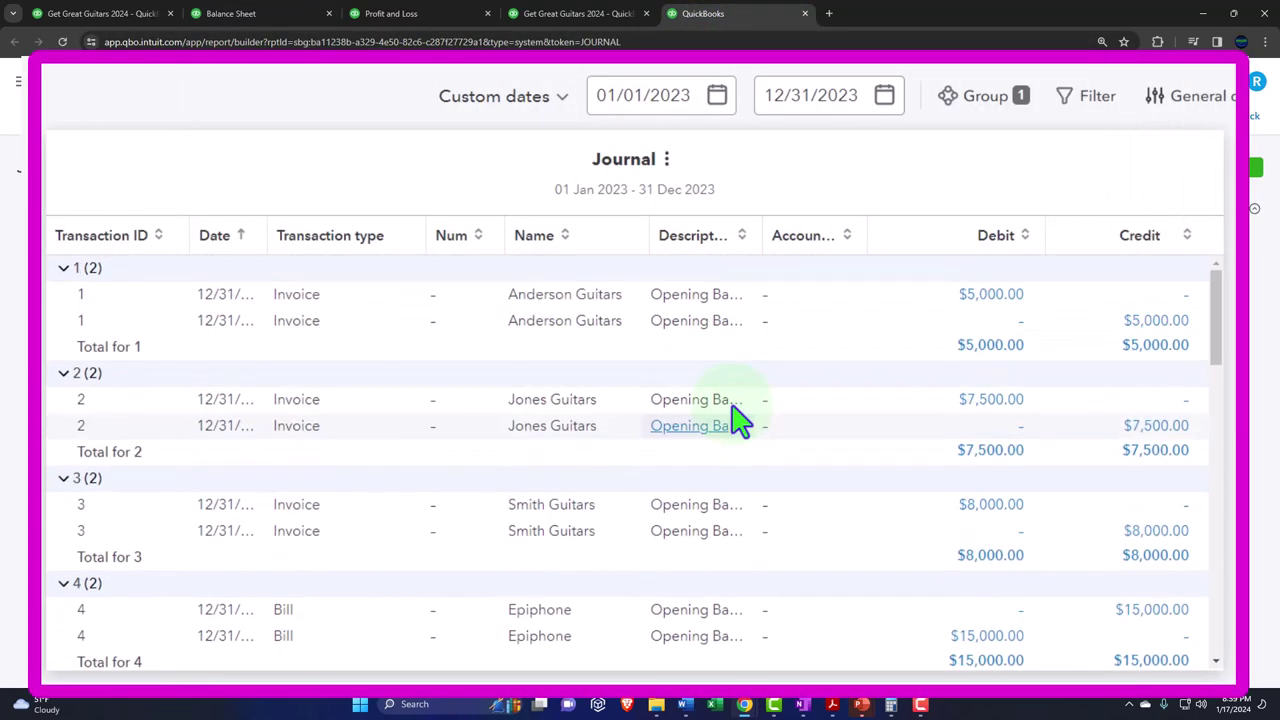
{"action": "scroll", "coordinate": [722, 448], "scroll_direction": "down", "scroll_amount": 5}
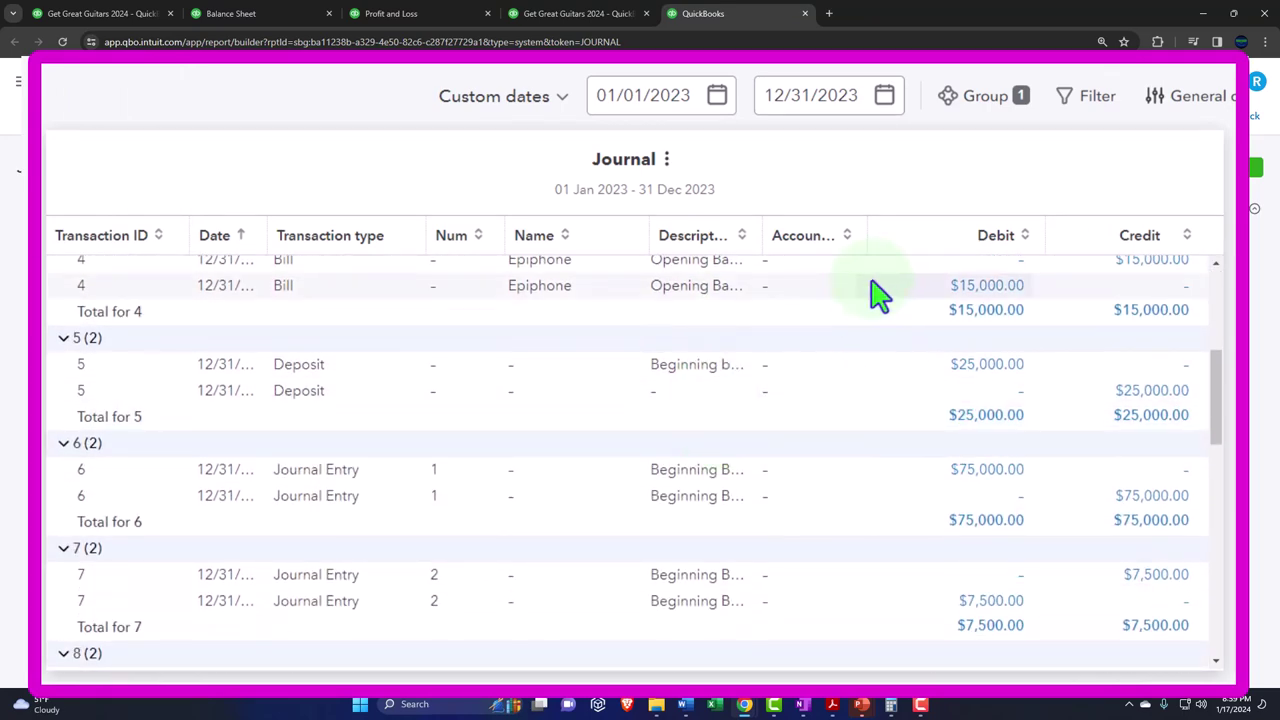
{"action": "left_click_drag", "start_coordinate": [869, 230], "coordinate": [933, 231]}
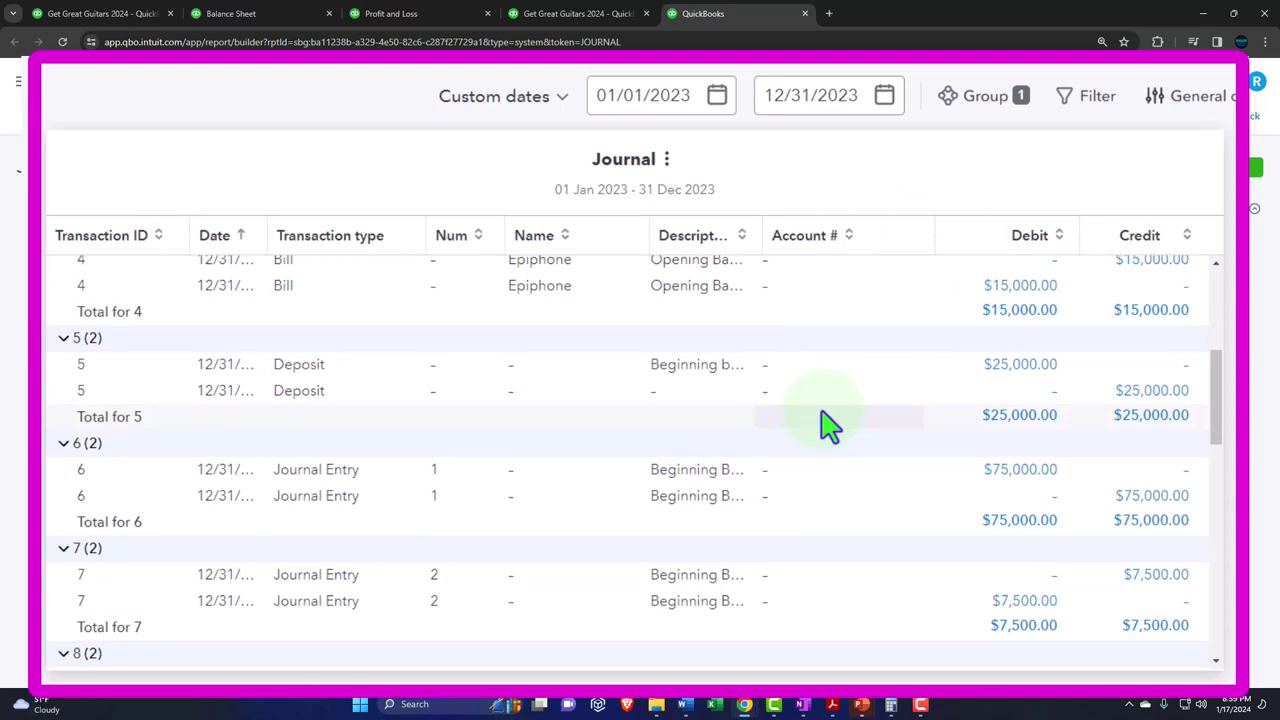
{"action": "scroll", "coordinate": [828, 425], "scroll_direction": "down", "scroll_amount": 3}
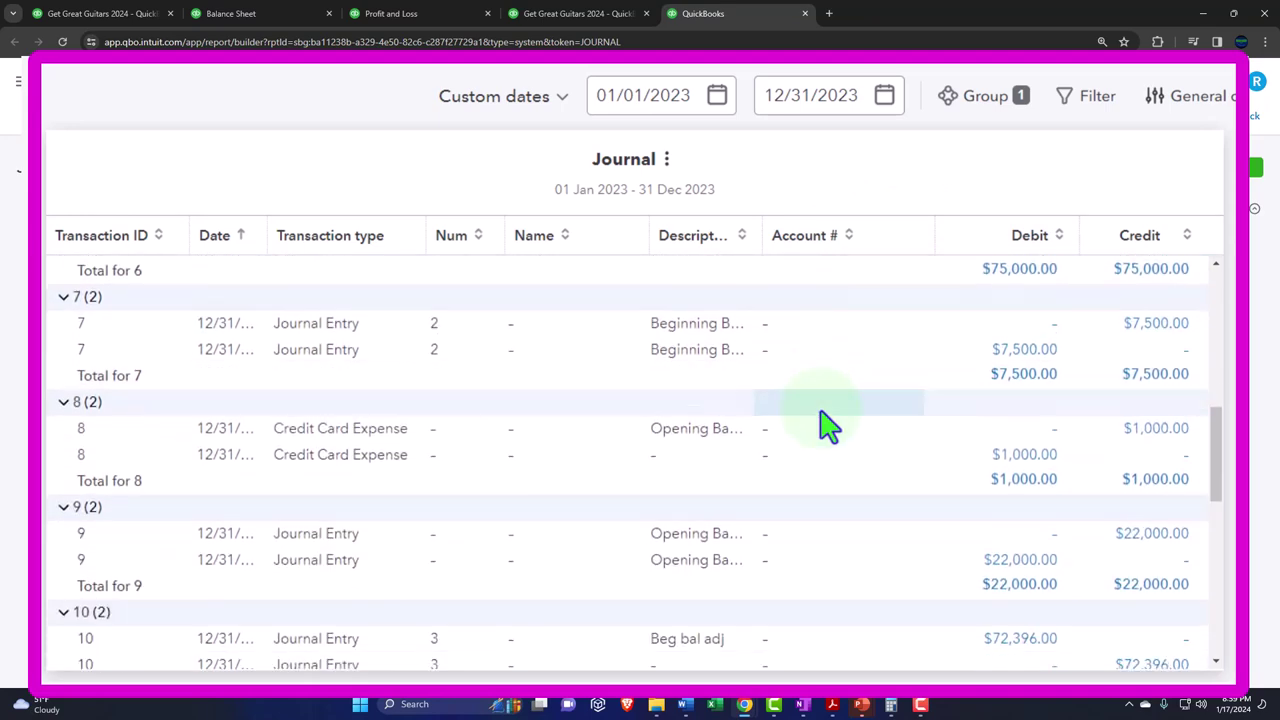
{"action": "scroll", "coordinate": [828, 425], "scroll_direction": "down", "scroll_amount": 6}
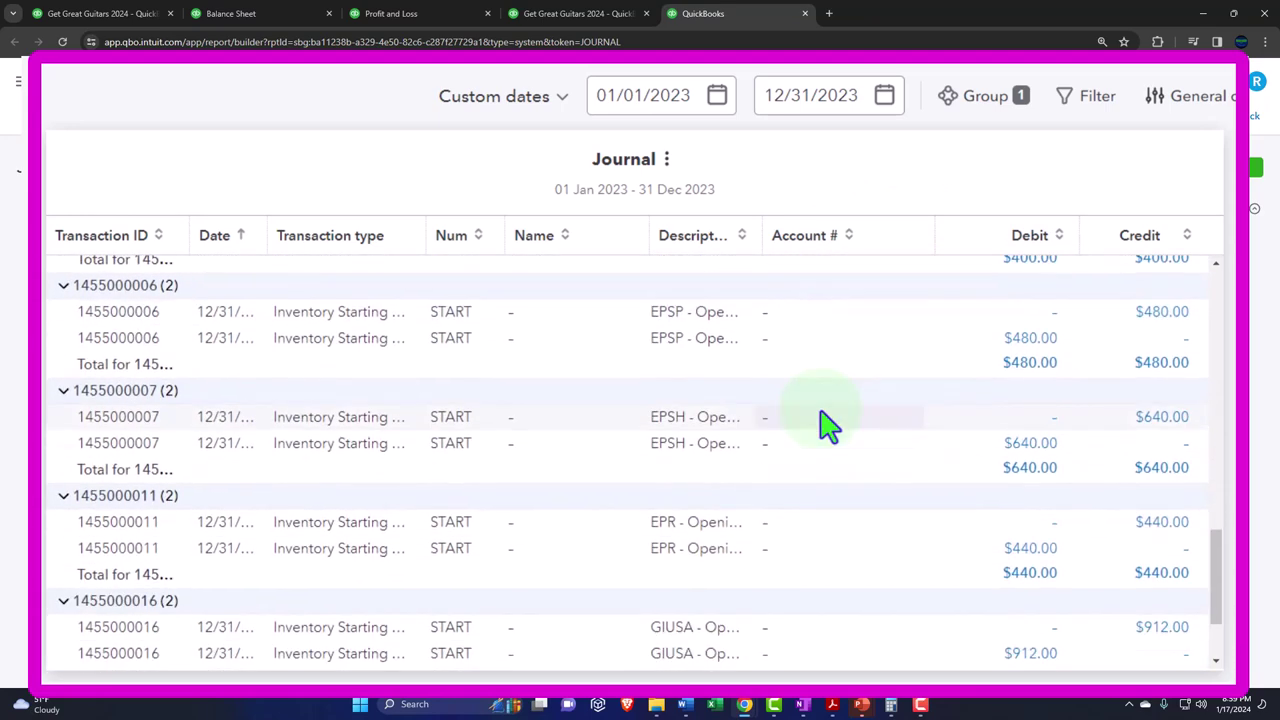
{"action": "scroll", "coordinate": [828, 425], "scroll_direction": "down", "scroll_amount": 2}
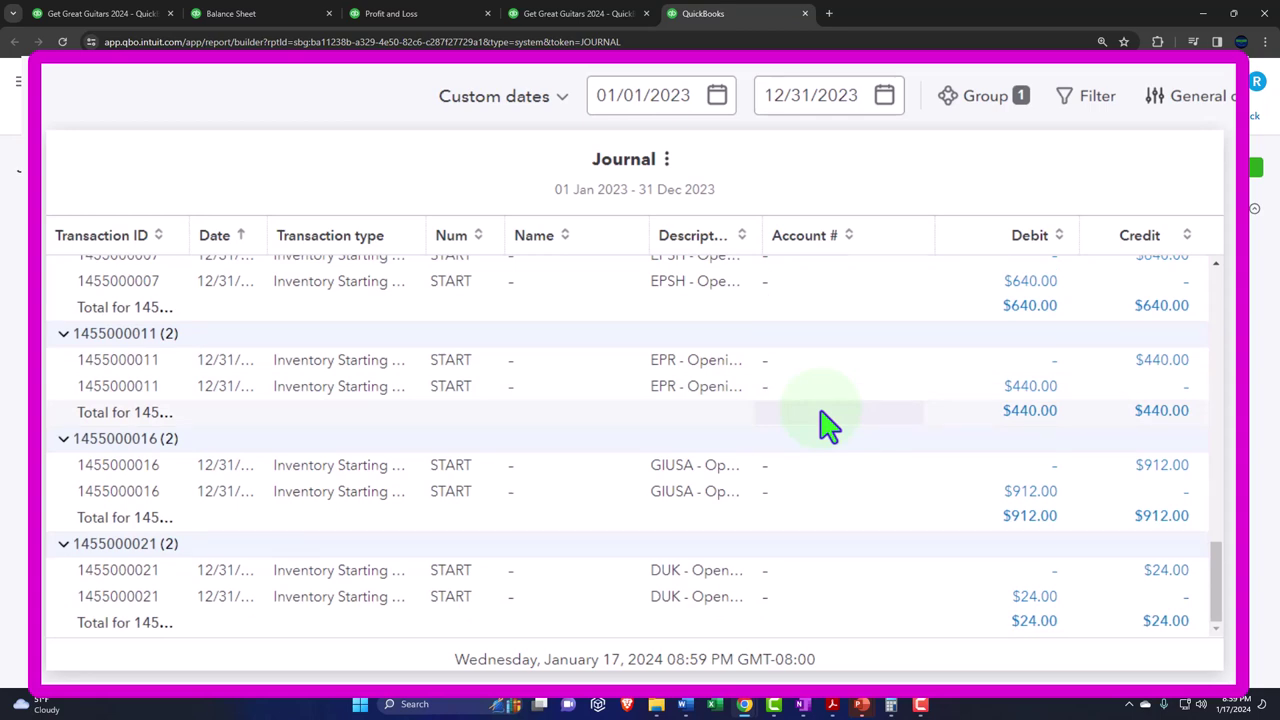
Extend the Journal's date range to end on 12/31/2024
{"action": "left_click", "coordinate": [864, 95]}
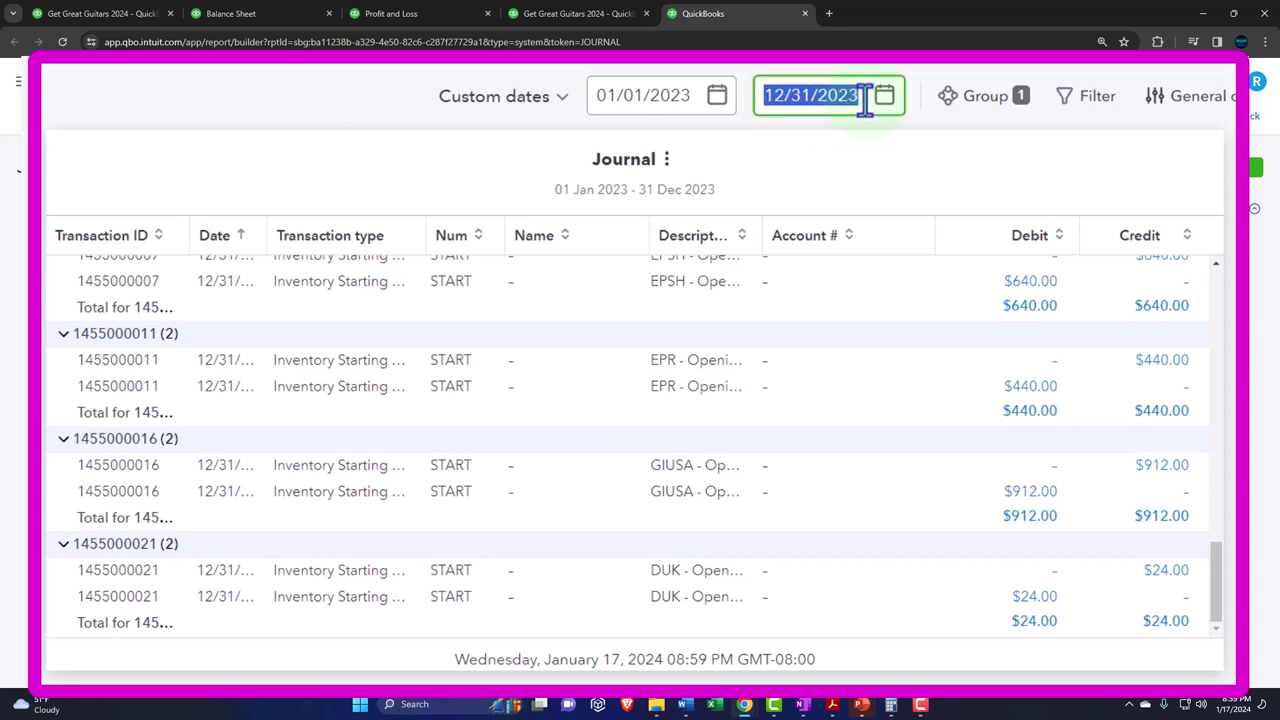
{"action": "left_click", "coordinate": [864, 95]}
{"action": "key", "text": "BackSpace"}
{"action": "type", "text": "4"}
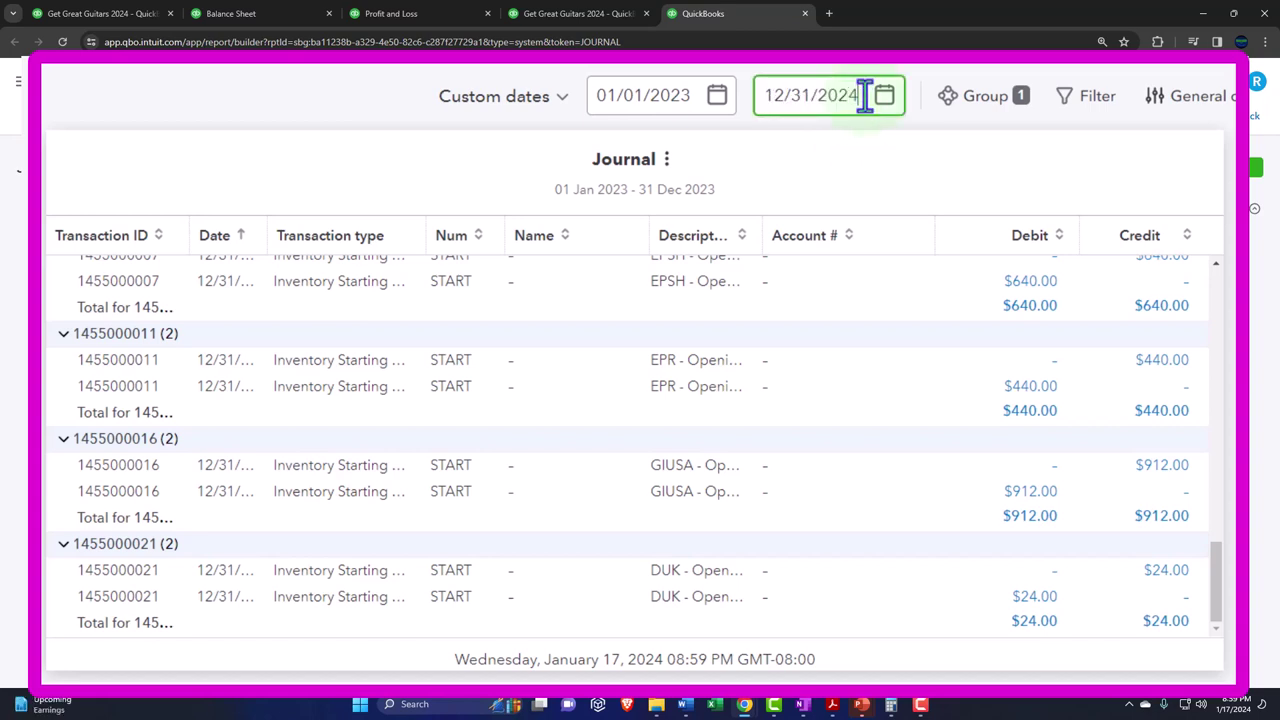
{"action": "key", "text": "Tab"}
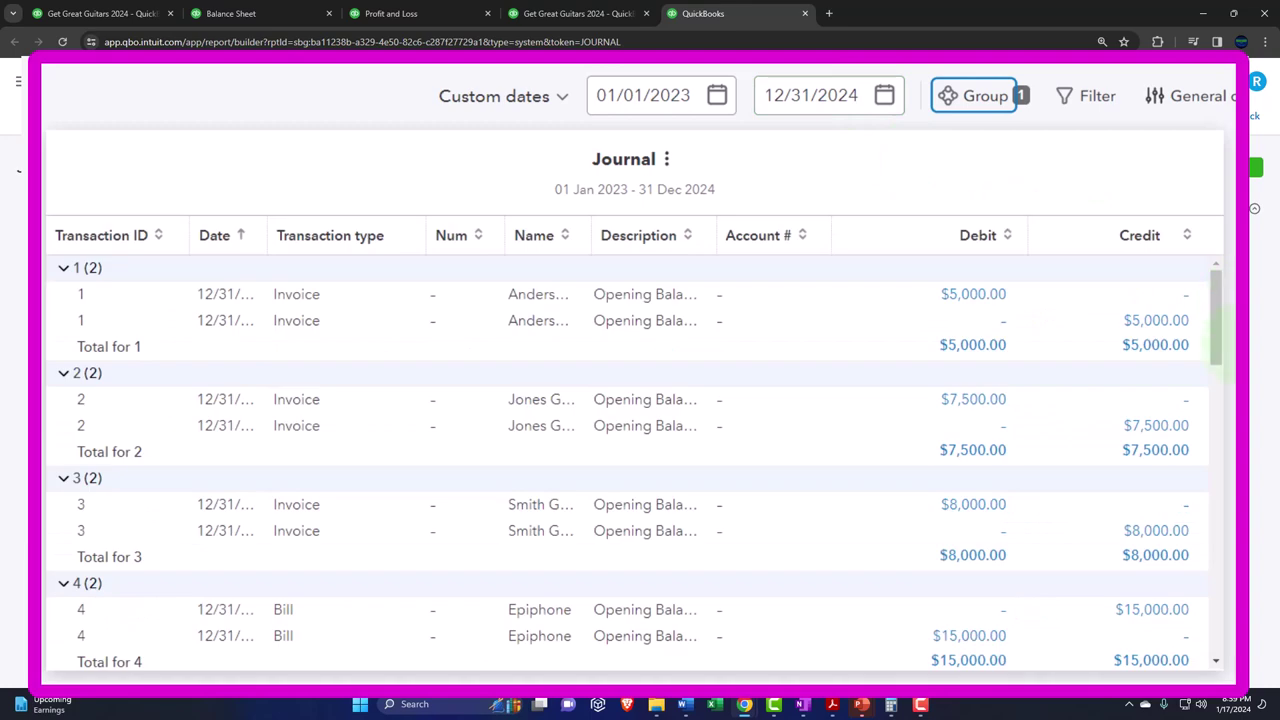
Widen the Journal's Date column to show full dates and check the transaction dates through the end of the report
{"action": "scroll", "coordinate": [1097, 445], "scroll_direction": "down", "scroll_amount": 3}
{"action": "scroll", "coordinate": [1097, 445], "scroll_direction": "down", "scroll_amount": 4}
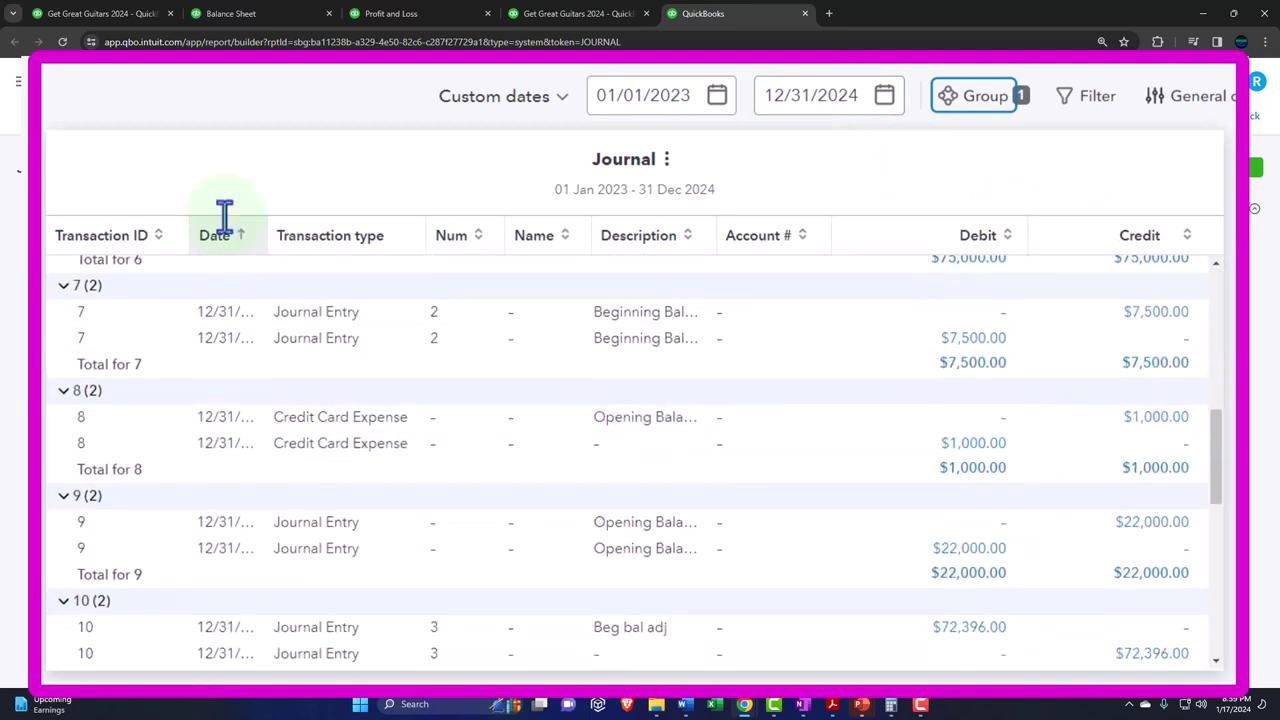
{"action": "left_click_drag", "start_coordinate": [263, 229], "coordinate": [318, 230]}
{"action": "scroll", "coordinate": [263, 509], "scroll_direction": "up", "scroll_amount": 5}
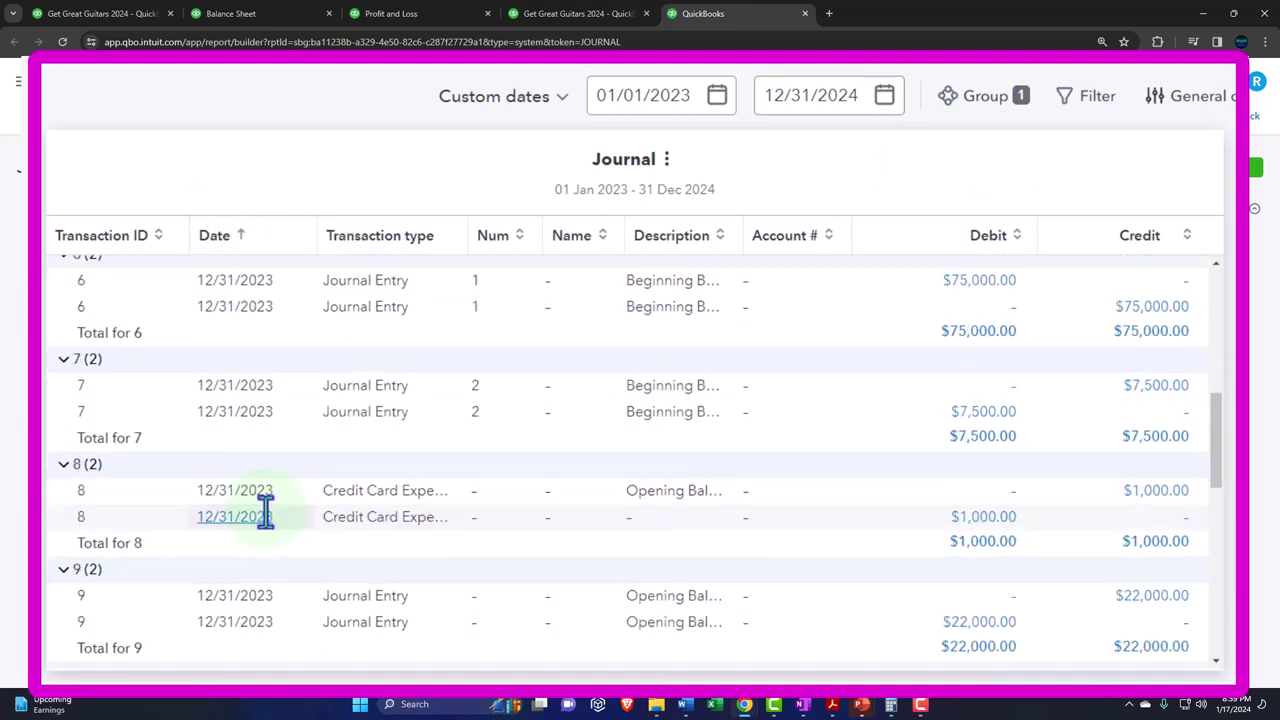
{"action": "scroll", "coordinate": [270, 520], "scroll_direction": "down", "scroll_amount": 3}
{"action": "scroll", "coordinate": [270, 520], "scroll_direction": "down", "scroll_amount": 10}
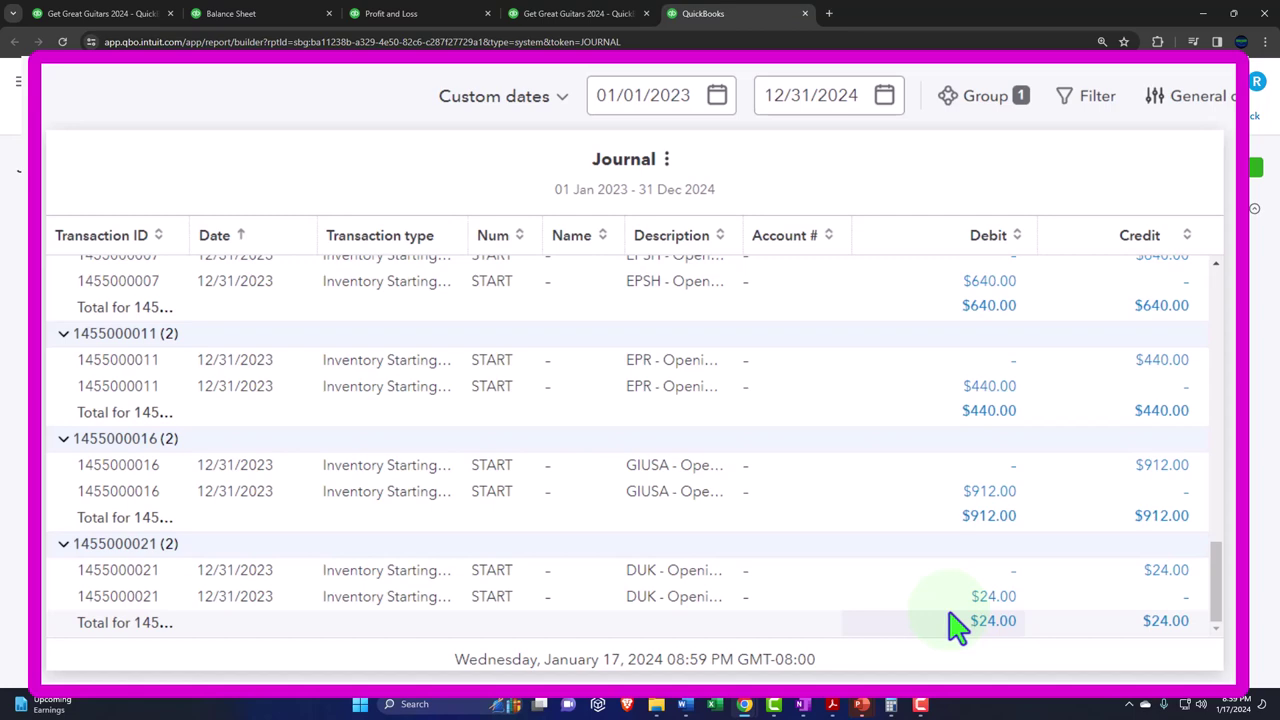
Open the Transaction List by Date report in a new browser tab from the accountant reports and switch to it
{"action": "left_click", "coordinate": [115, 18]}
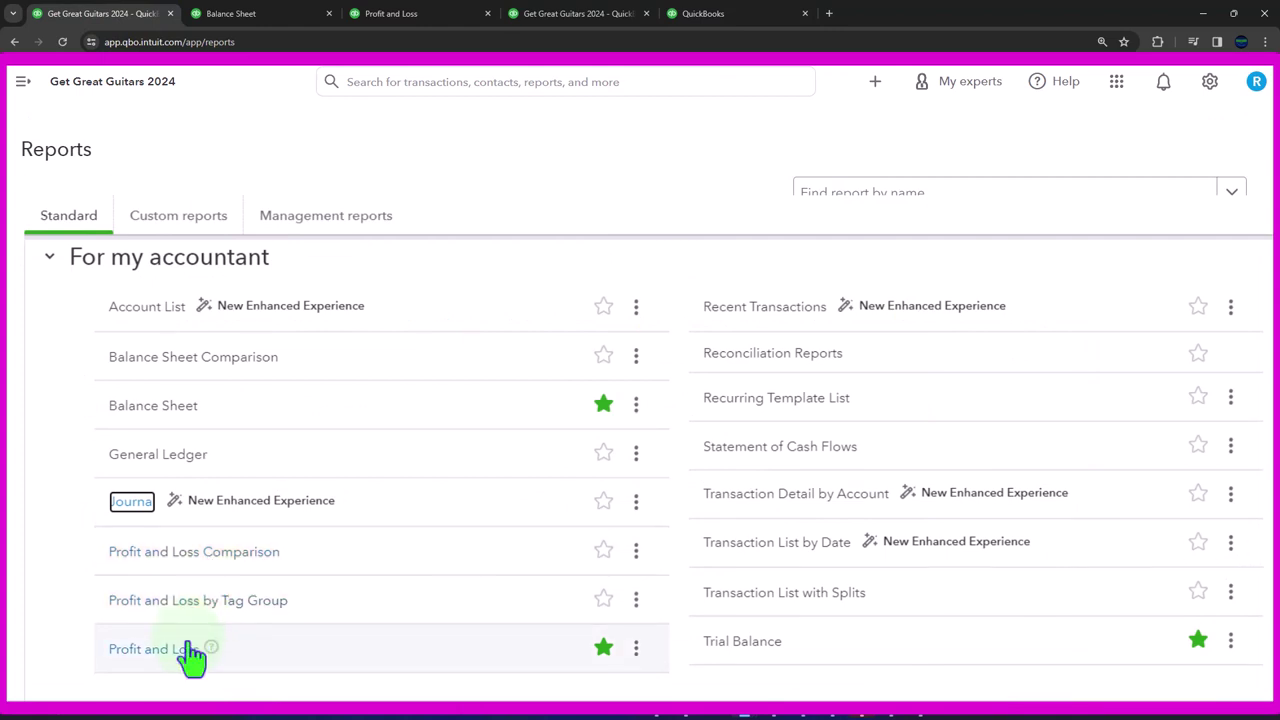
{"action": "scroll", "coordinate": [386, 629], "scroll_direction": "up", "scroll_amount": 1}
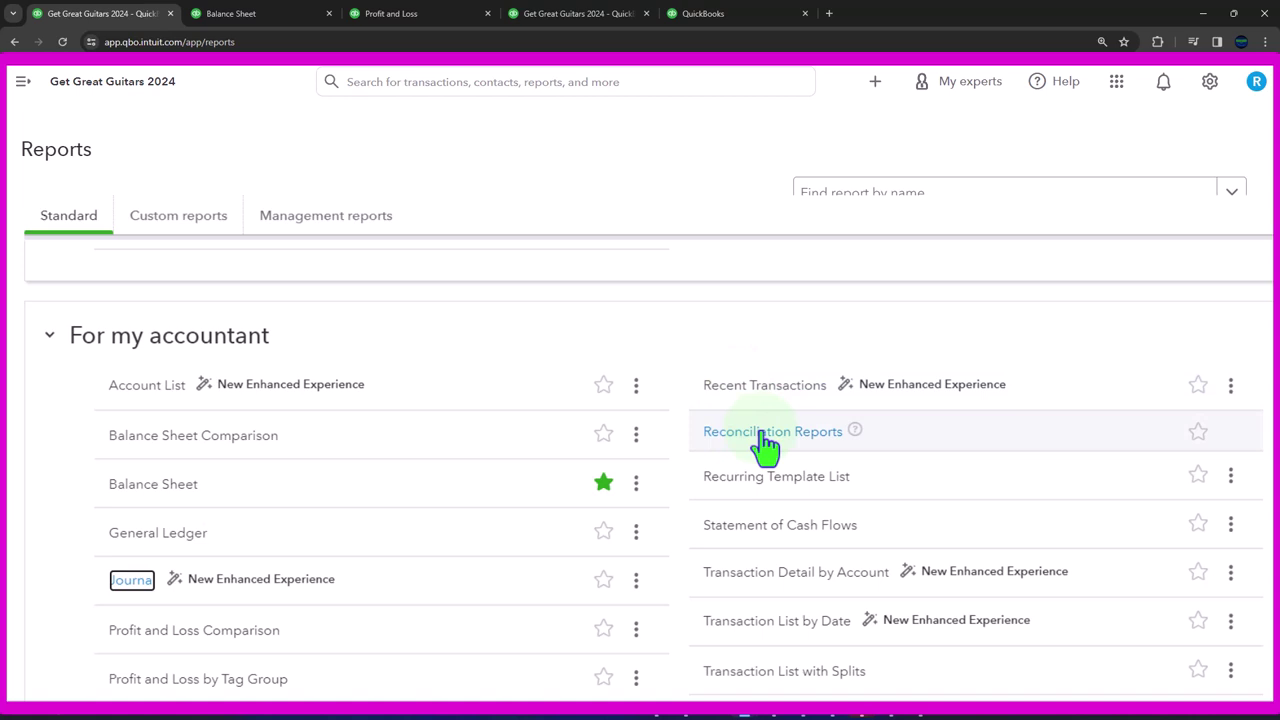
{"action": "scroll", "coordinate": [765, 447], "scroll_direction": "down", "scroll_amount": 1}
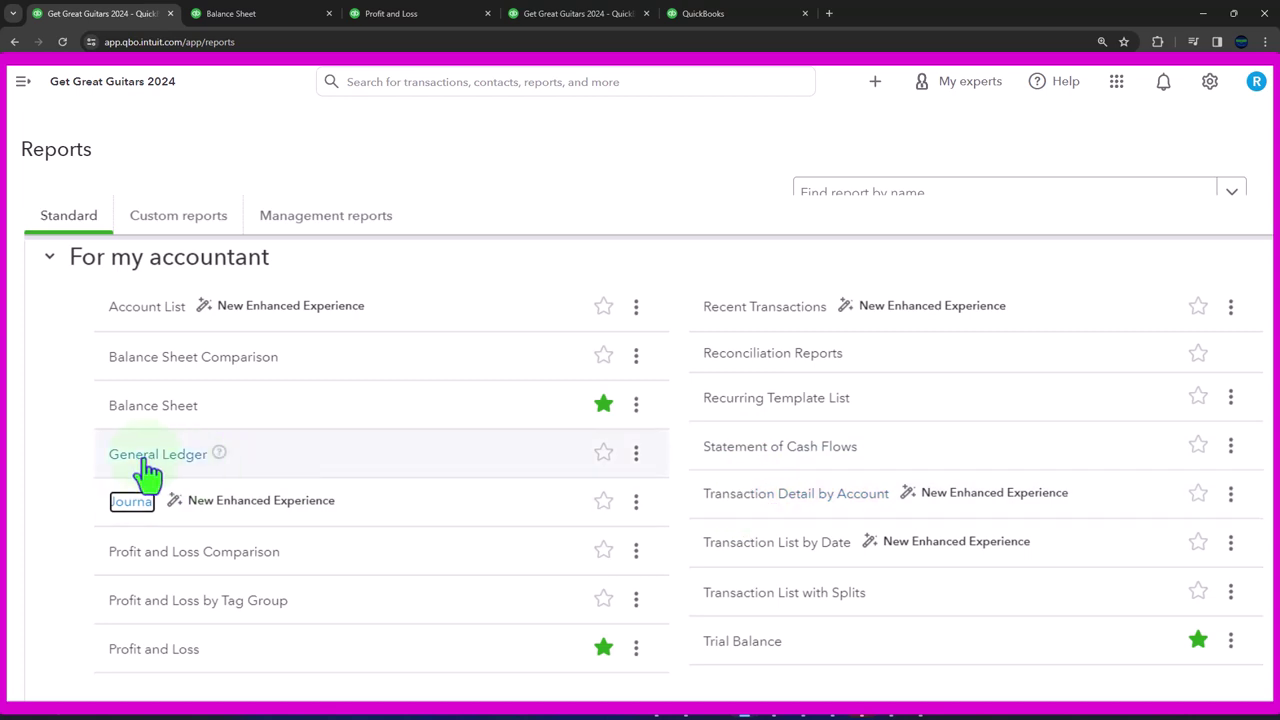
{"action": "right_click", "coordinate": [773, 560]}
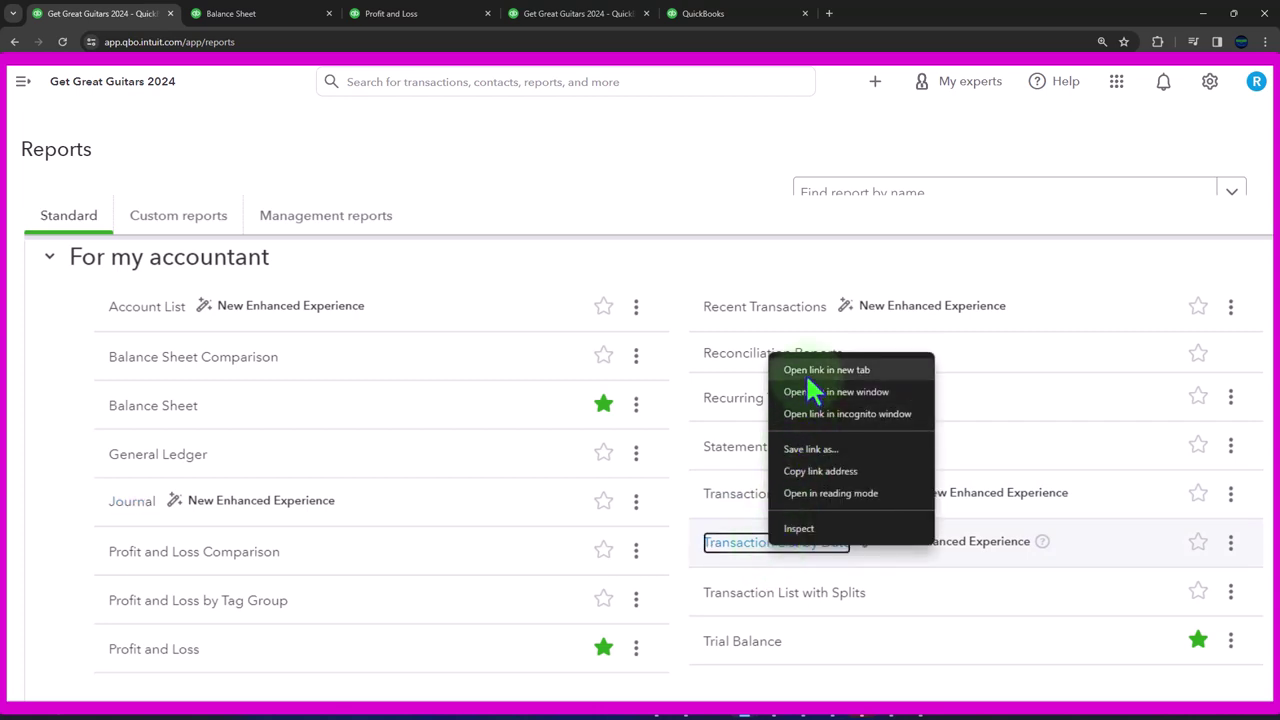
{"action": "left_click", "coordinate": [805, 372]}
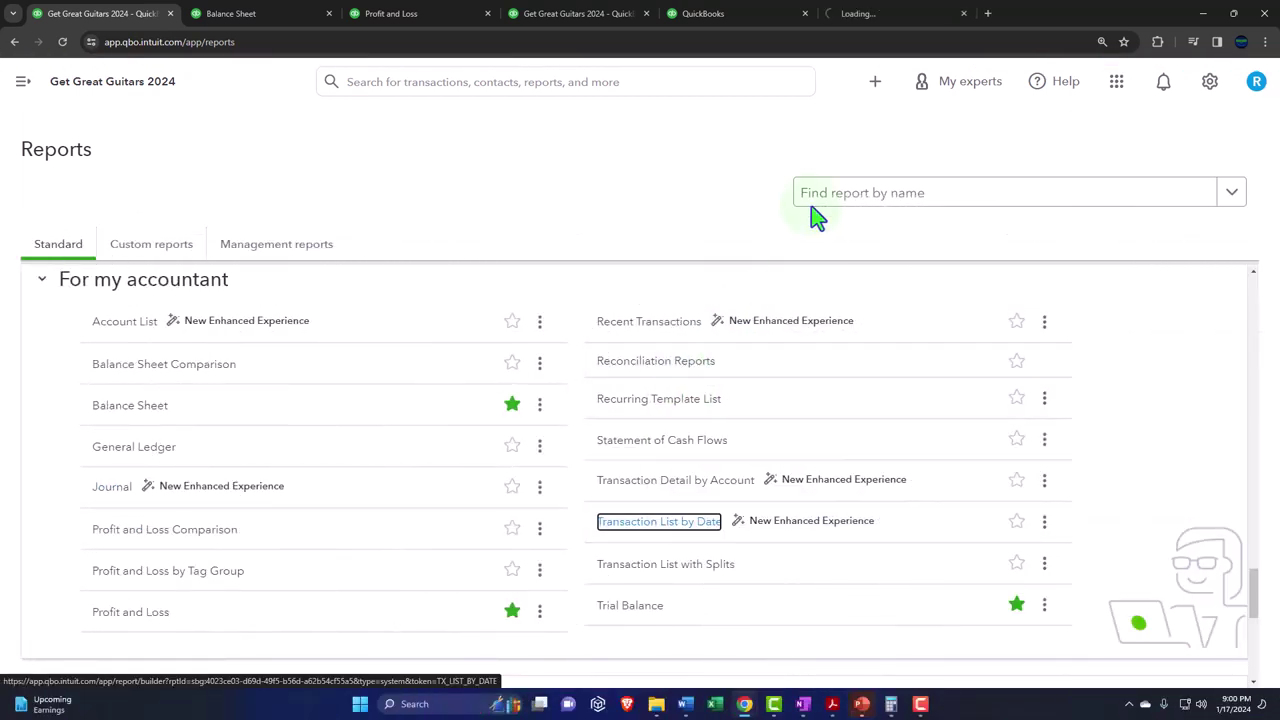
{"action": "left_click", "coordinate": [872, 12]}
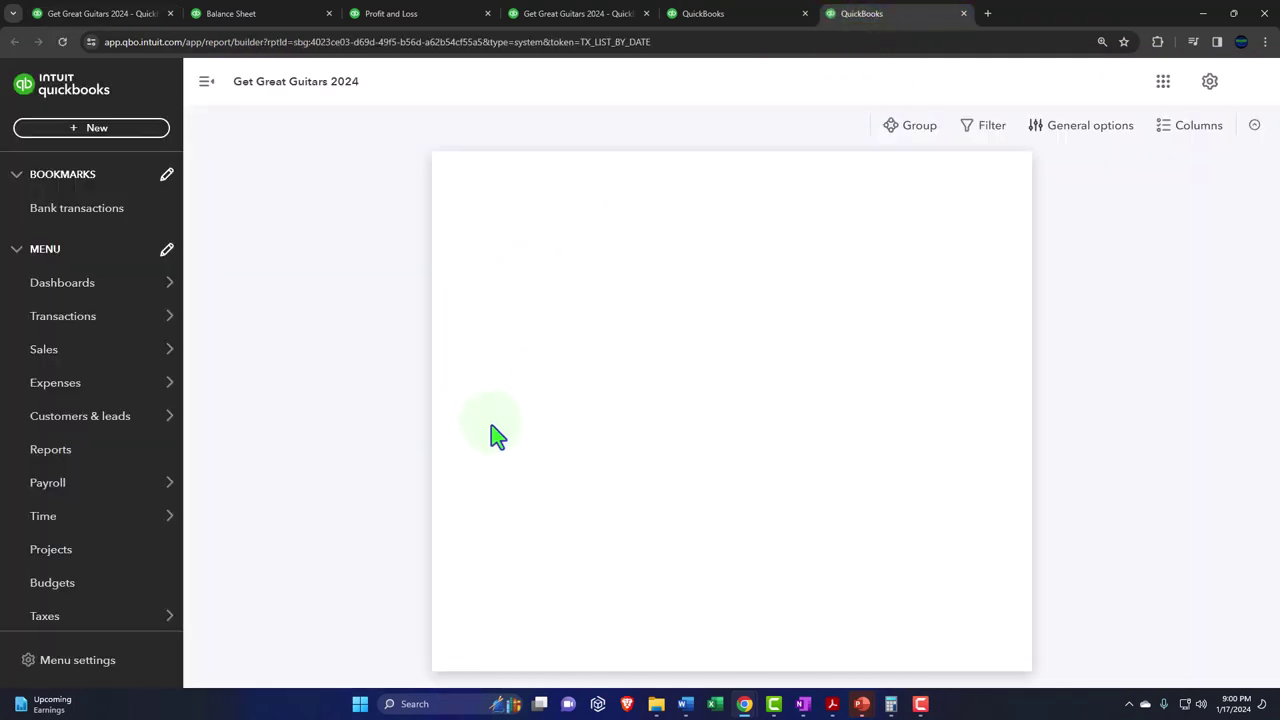
Hide the navigation menu and run the Transaction List by Date for 01/01/2023 to 12/31/2023
{"action": "left_click", "coordinate": [206, 83]}
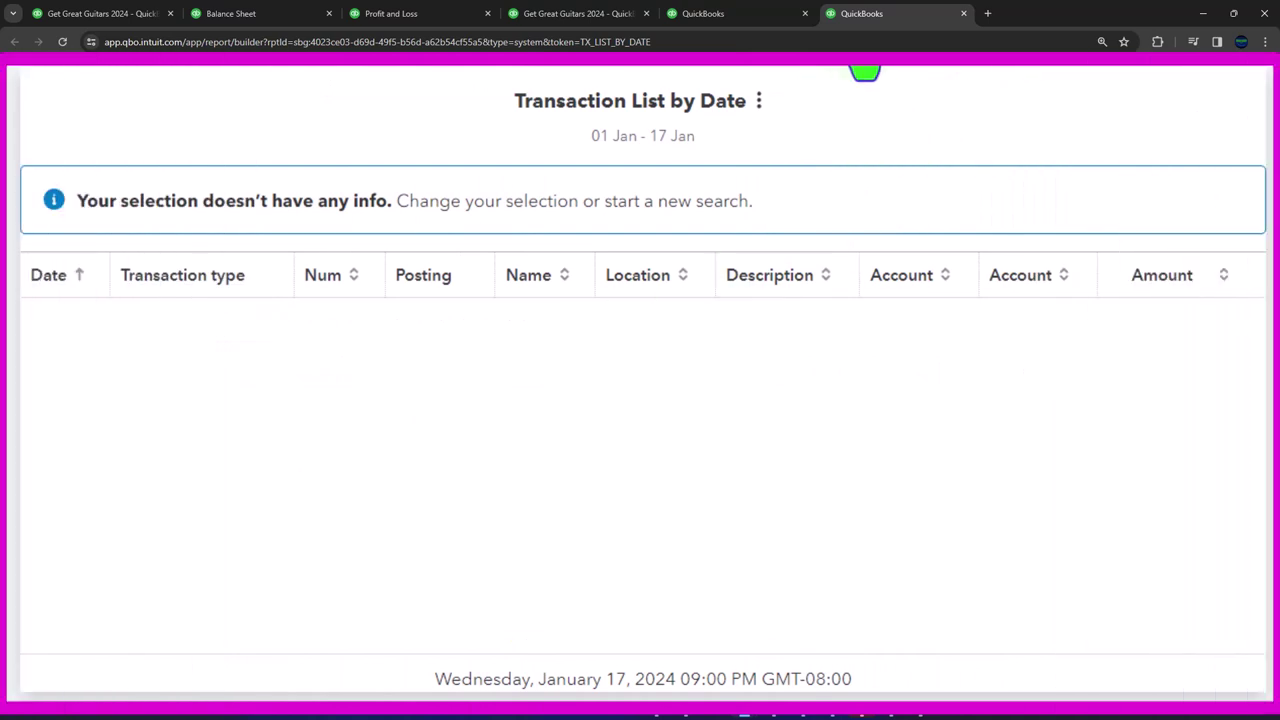
{"action": "left_click", "coordinate": [865, 68]}
{"action": "left_click", "coordinate": [835, 95]}
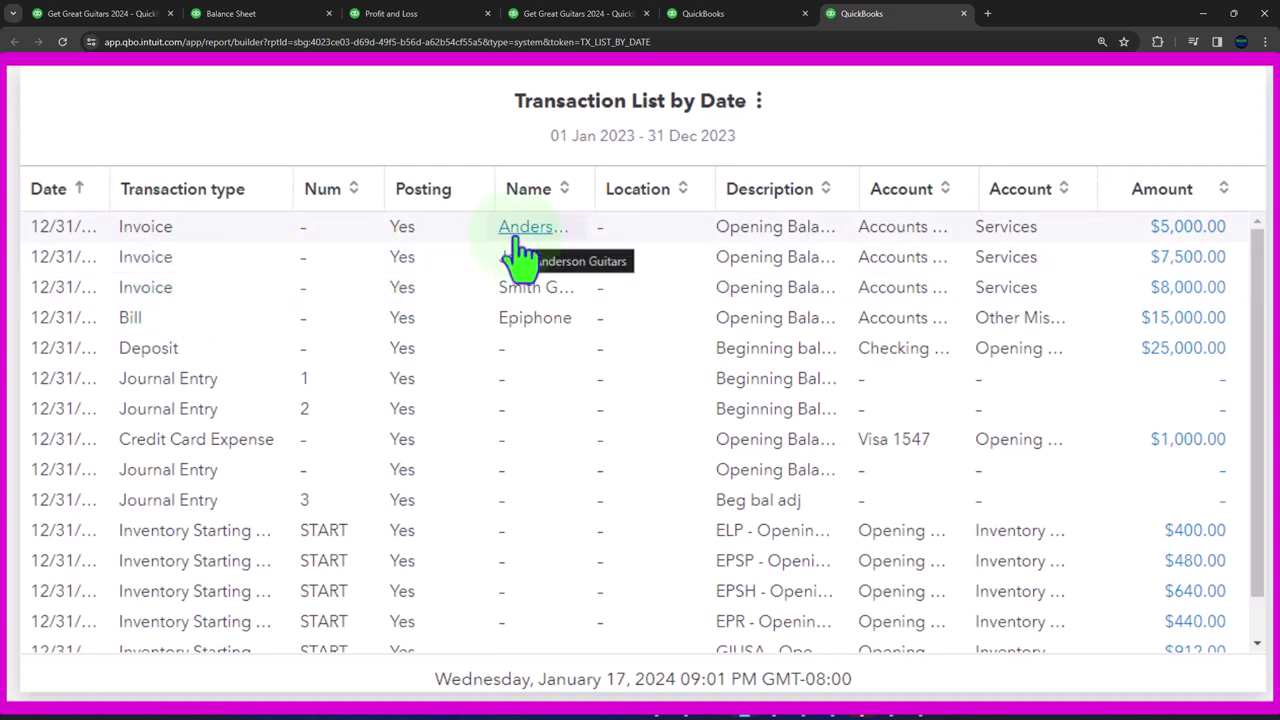
{"action": "left_click_drag", "start_coordinate": [975, 184], "coordinate": [1022, 180]}
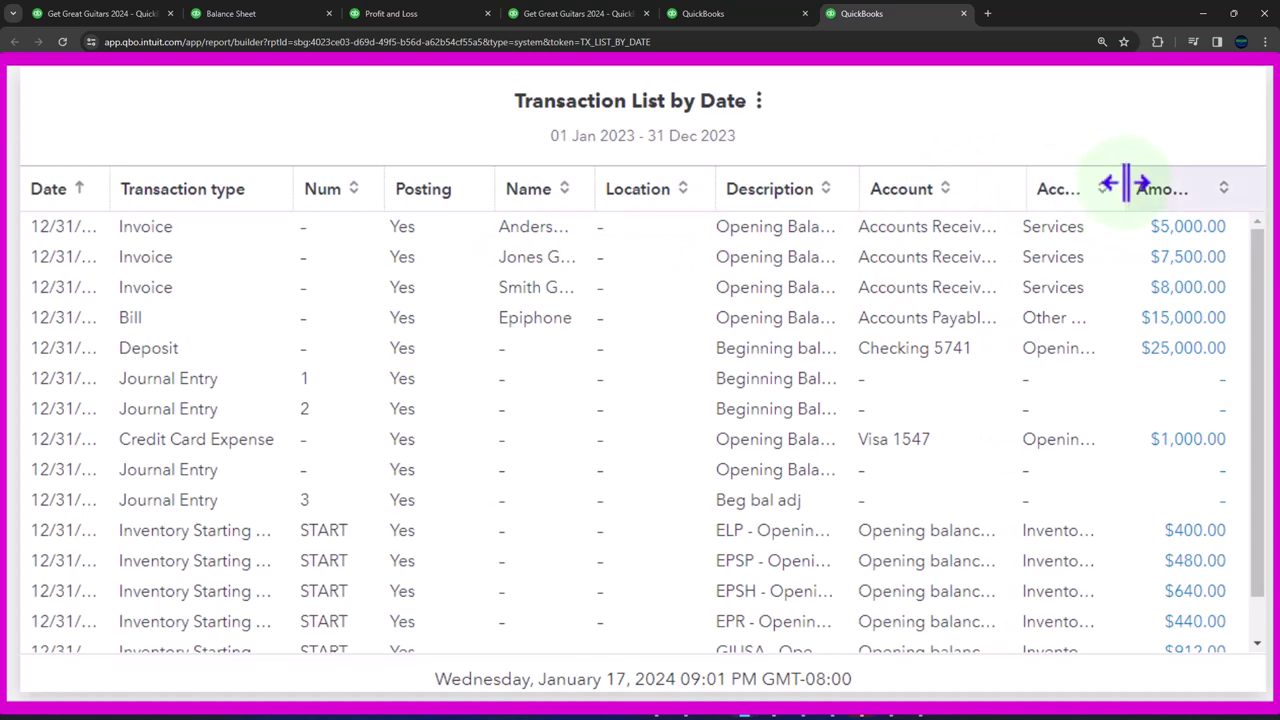
{"action": "left_click_drag", "start_coordinate": [1131, 180], "coordinate": [1160, 200]}
{"action": "left_click", "coordinate": [1157, 190]}
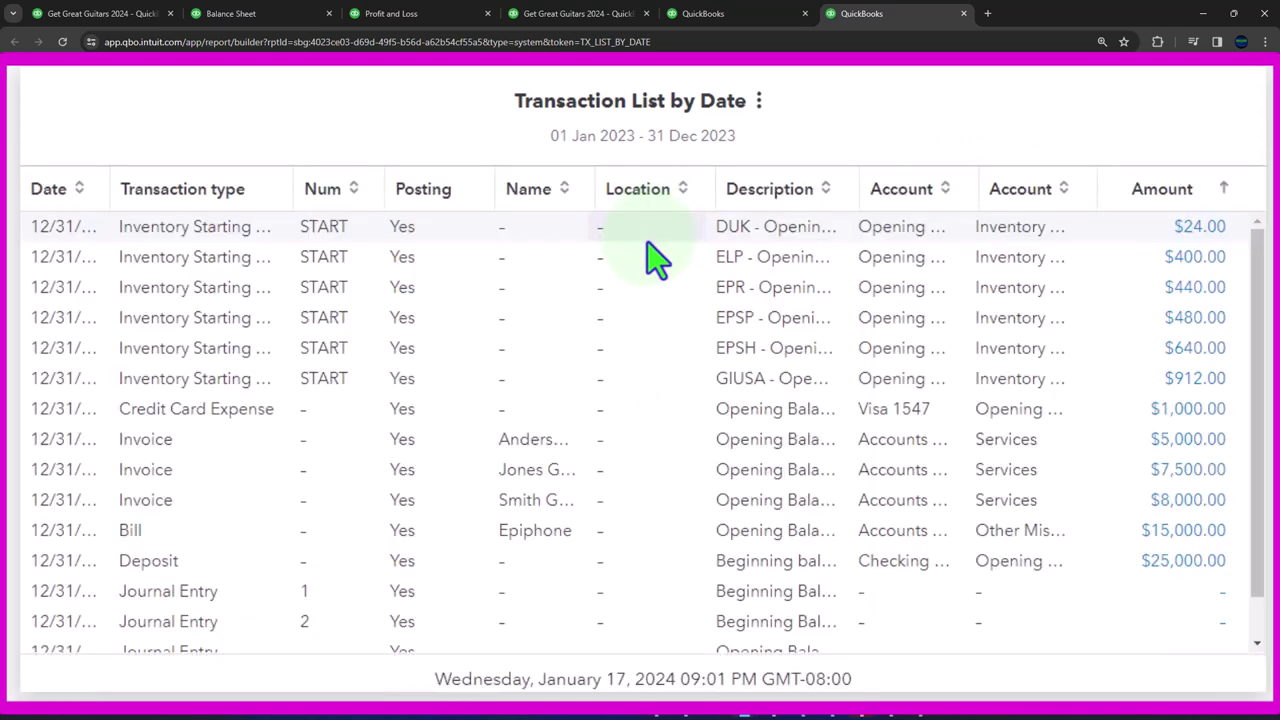
{"action": "left_click", "coordinate": [81, 194]}
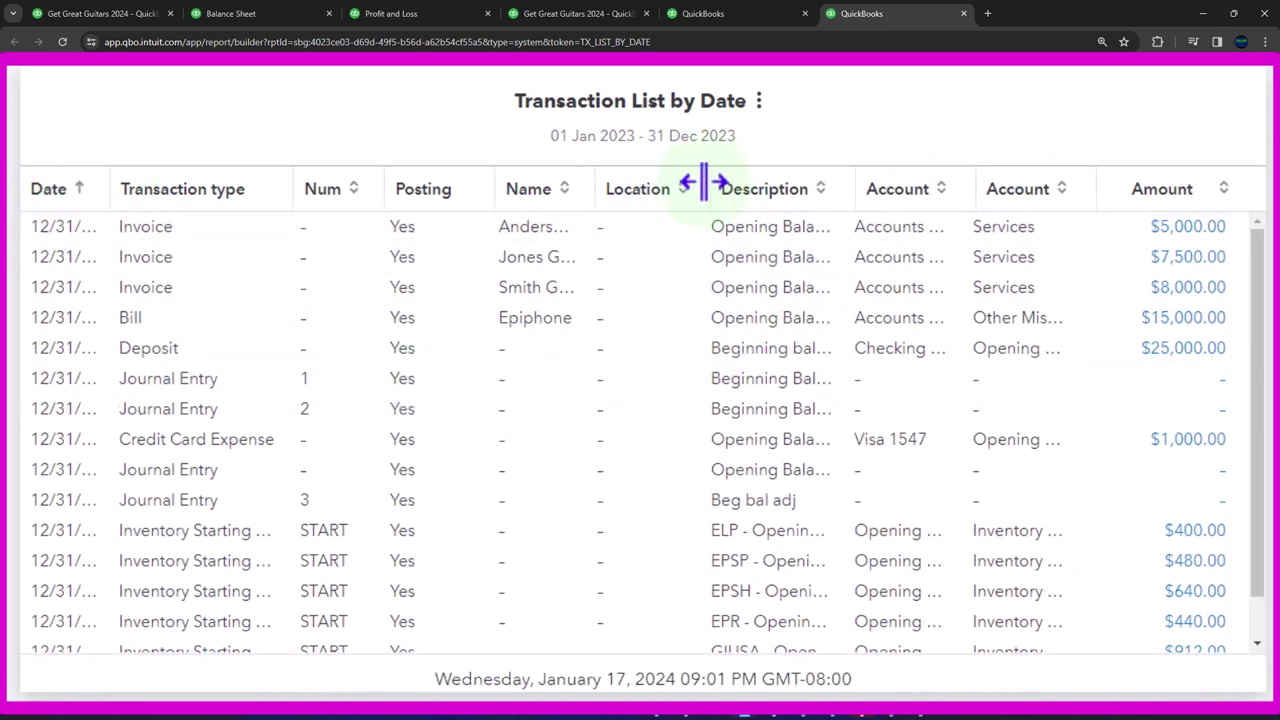
Narrow the Location and Posting columns and widen both Account columns so the account names are easier to read
{"action": "left_click_drag", "start_coordinate": [705, 188], "coordinate": [623, 193]}
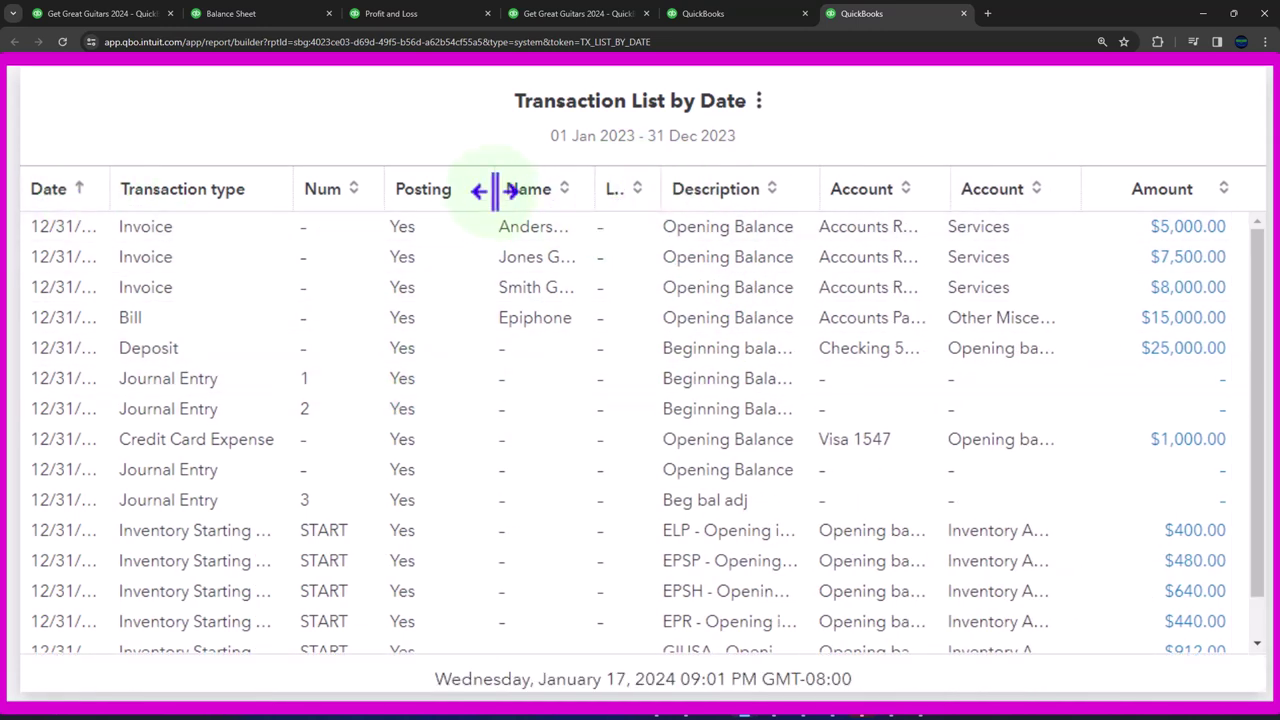
{"action": "left_click_drag", "start_coordinate": [490, 188], "coordinate": [445, 188]}
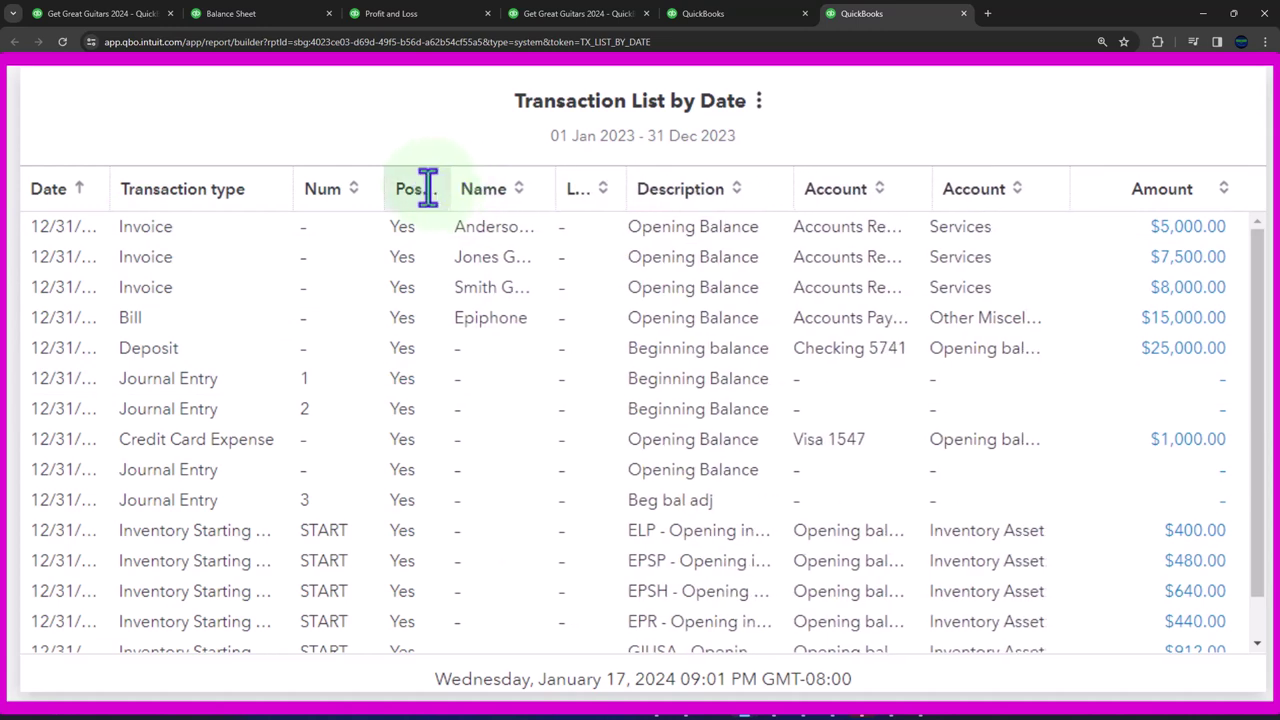
{"action": "left_click_drag", "start_coordinate": [1066, 186], "coordinate": [1090, 186]}
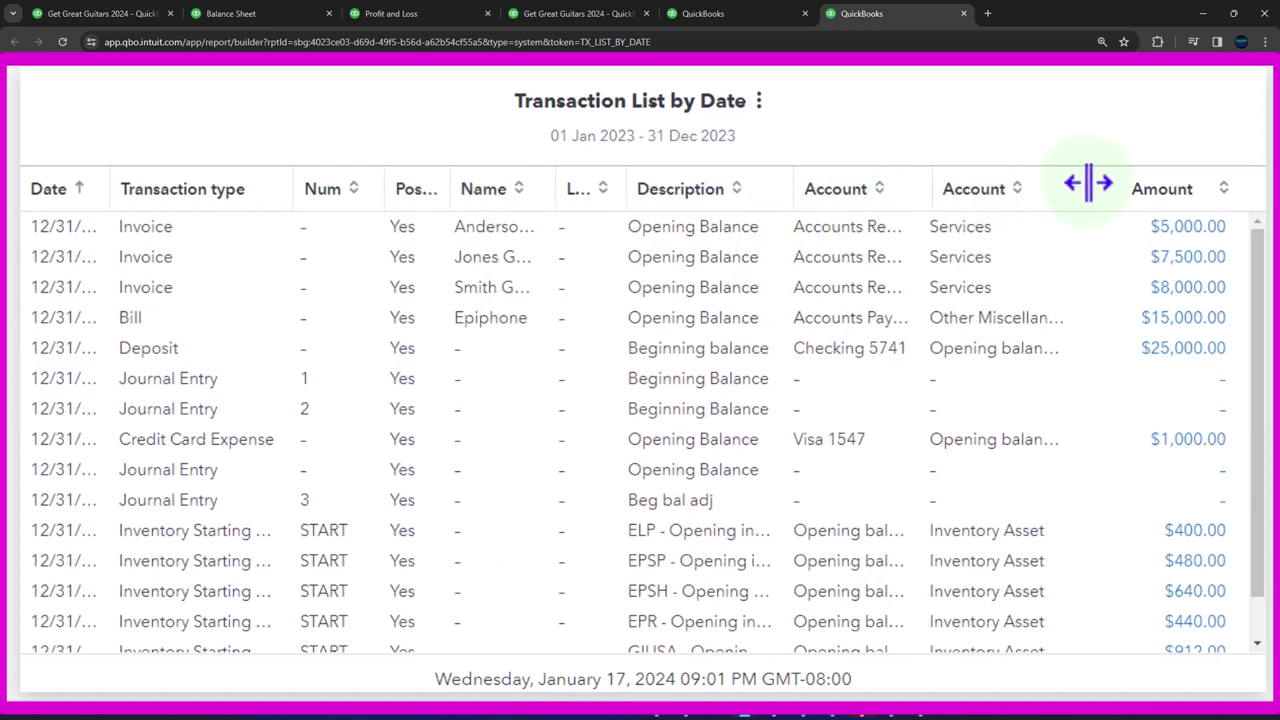
{"action": "left_click_drag", "start_coordinate": [932, 188], "coordinate": [963, 188]}
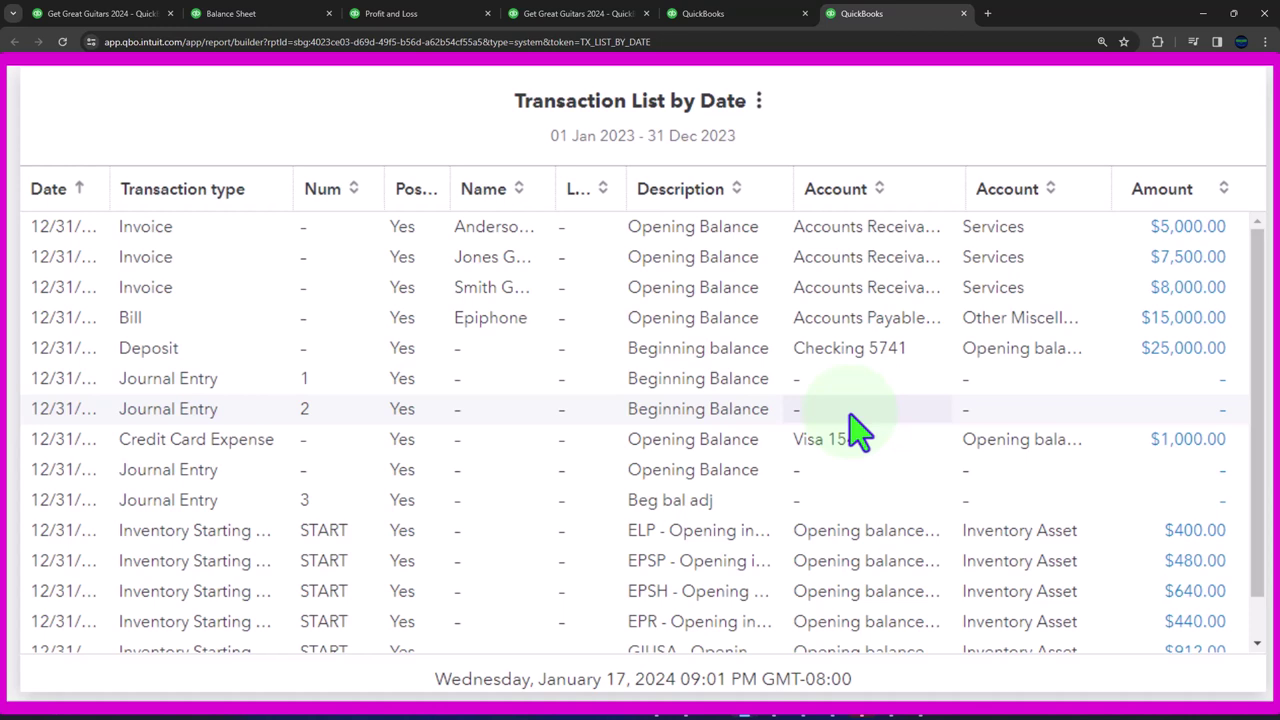
Open the credit card expense transaction, close it, and review the list through the last inventory starting value
{"action": "left_click", "coordinate": [737, 411]}
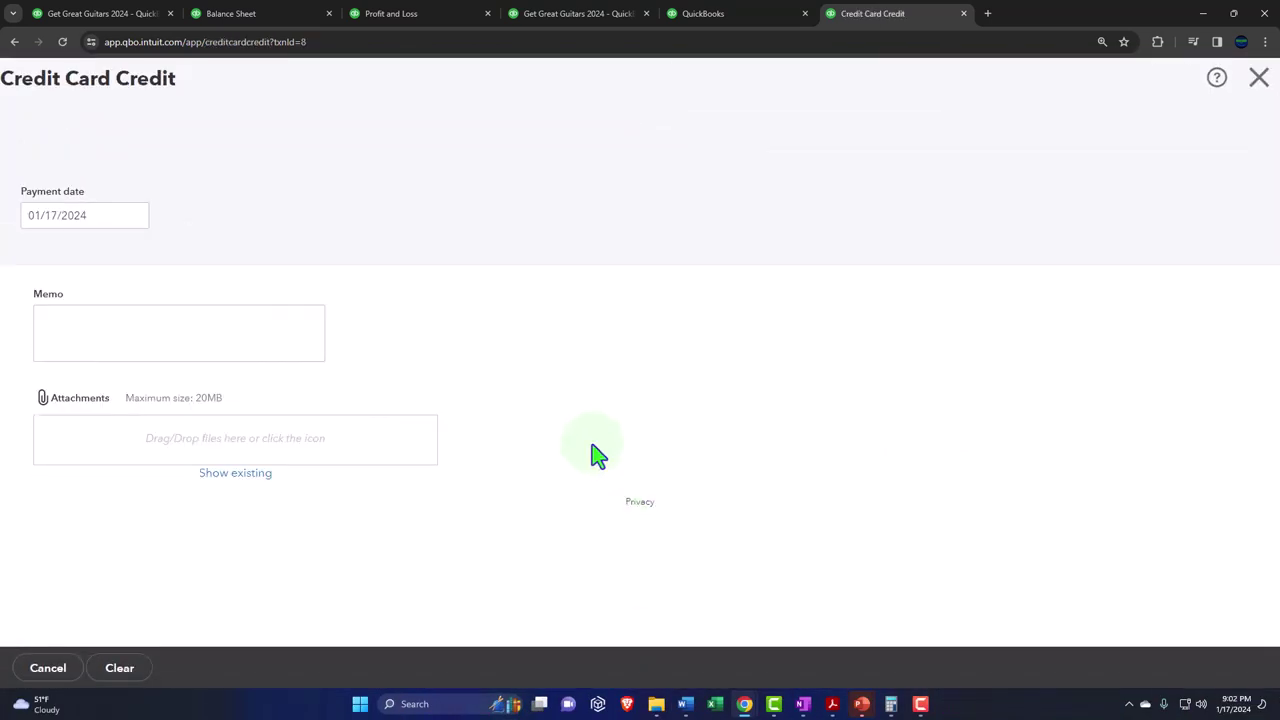
{"action": "left_click", "coordinate": [1258, 80]}
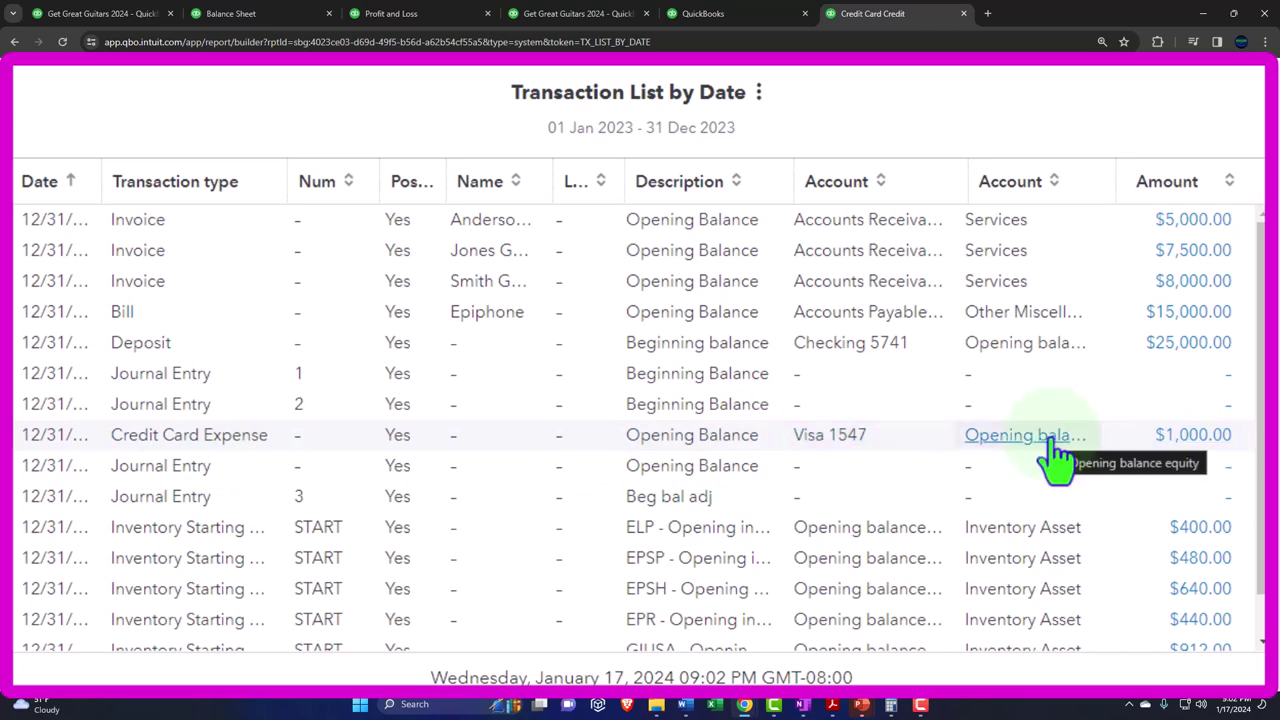
{"action": "scroll", "coordinate": [1055, 455], "scroll_direction": "down", "scroll_amount": 1}
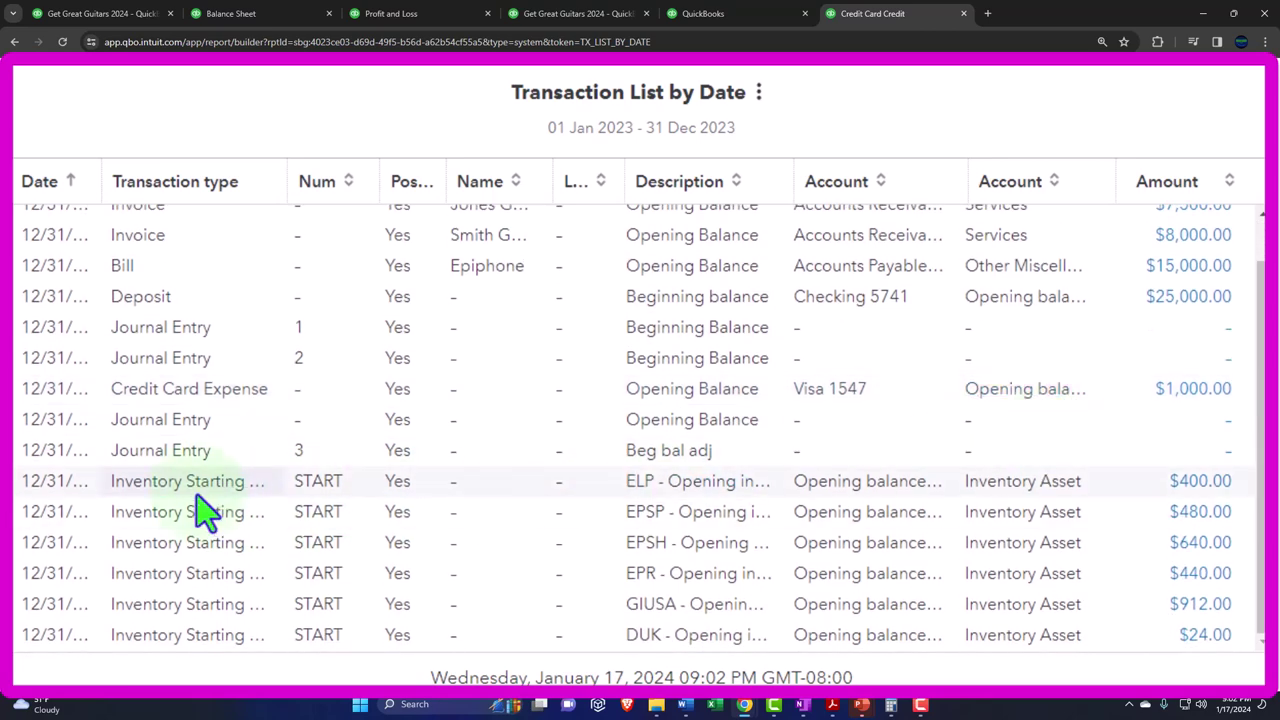